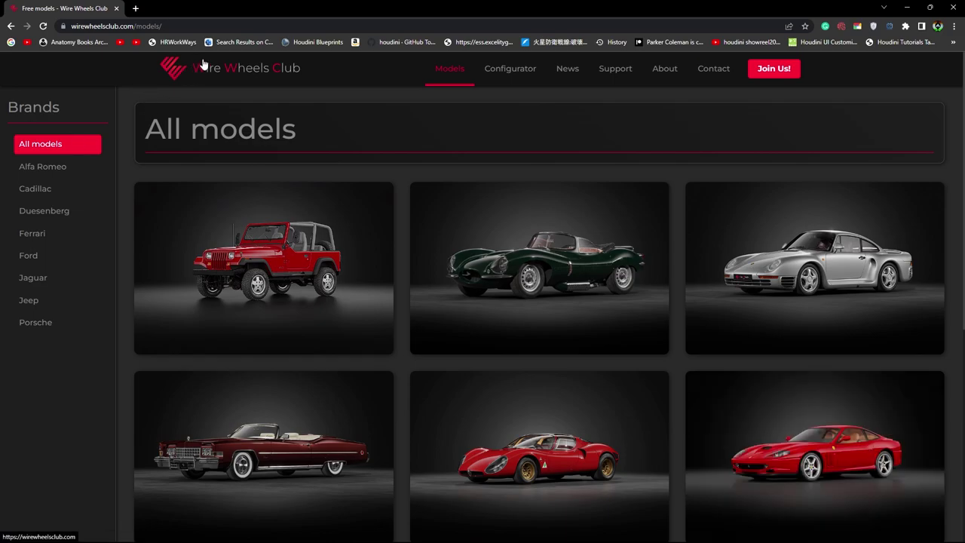
- Browse the car models on the Wire Wheels Club site and open the 1987 Jeep Wrangler
scroll(328, 73, "down", 6)
scroll(453, 264, "up", 6)
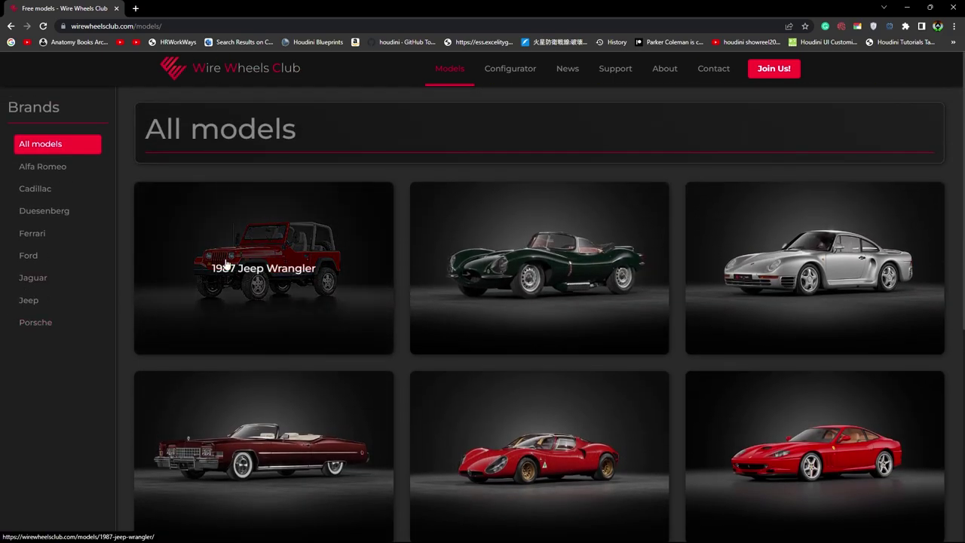
scroll(679, 338, "down", 5)
scroll(370, 270, "up", 5)
left_click(370, 269)
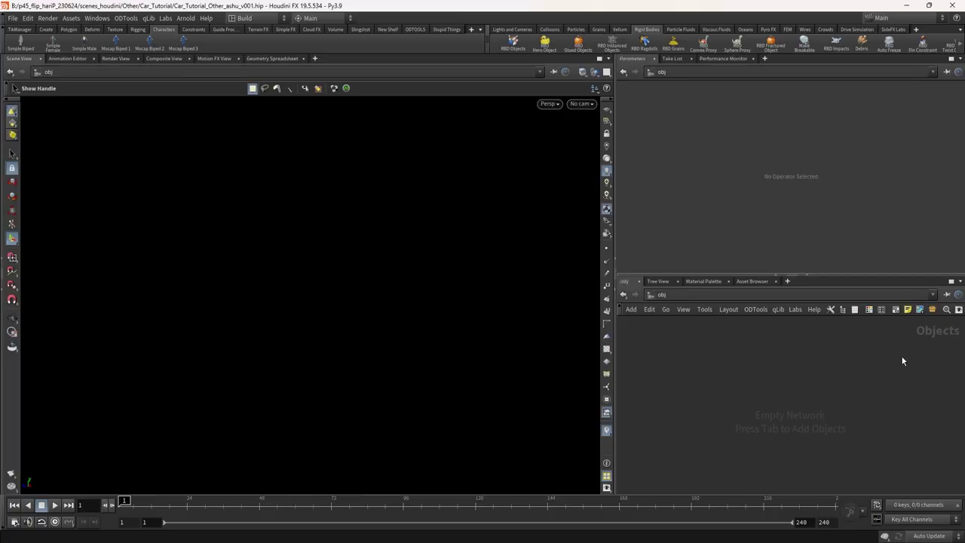
- In Houdini, add a File geometry object named Car and load 87_jeep_wrangler_WWC.fbx inside it
key("Tab")
type("file")
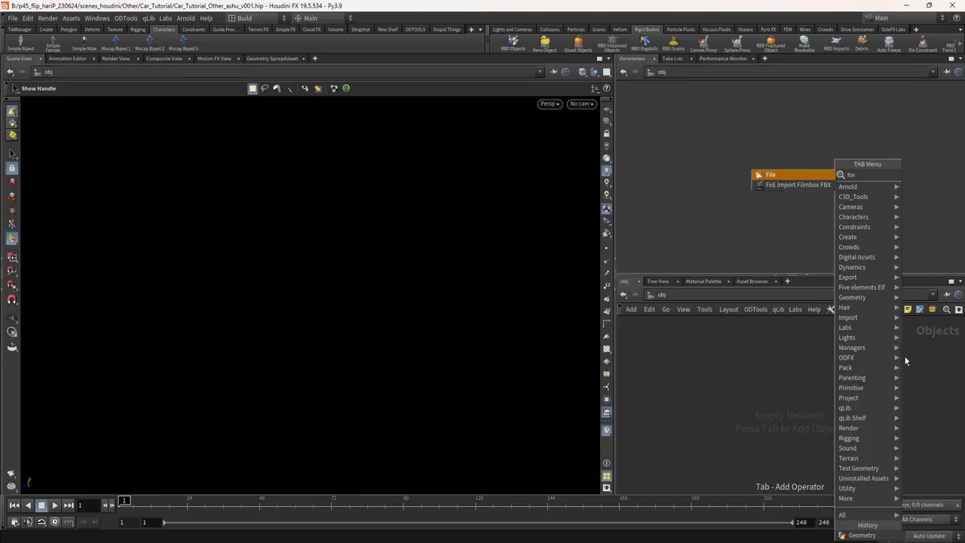
key("Return")
left_click(790, 348)
scroll(799, 356, "up", 2)
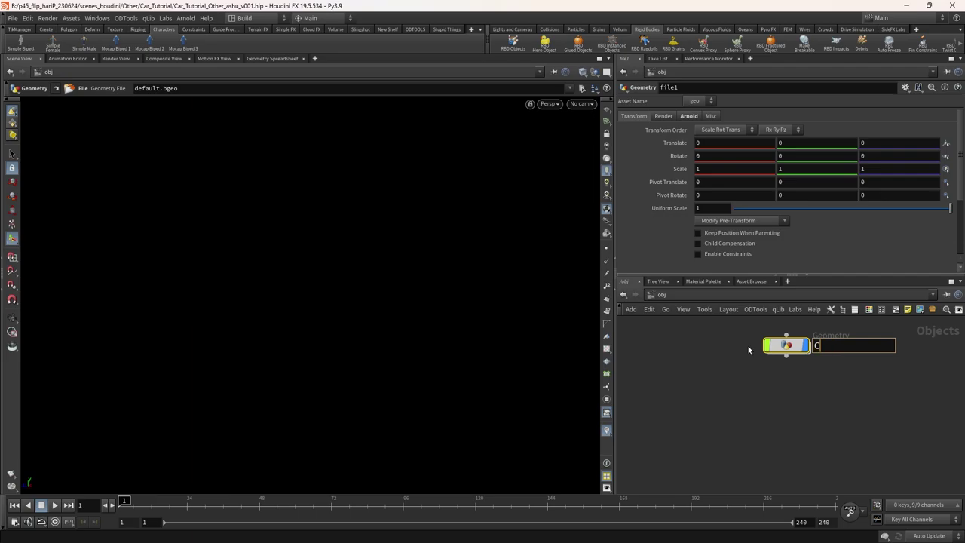
double_click(787, 345)
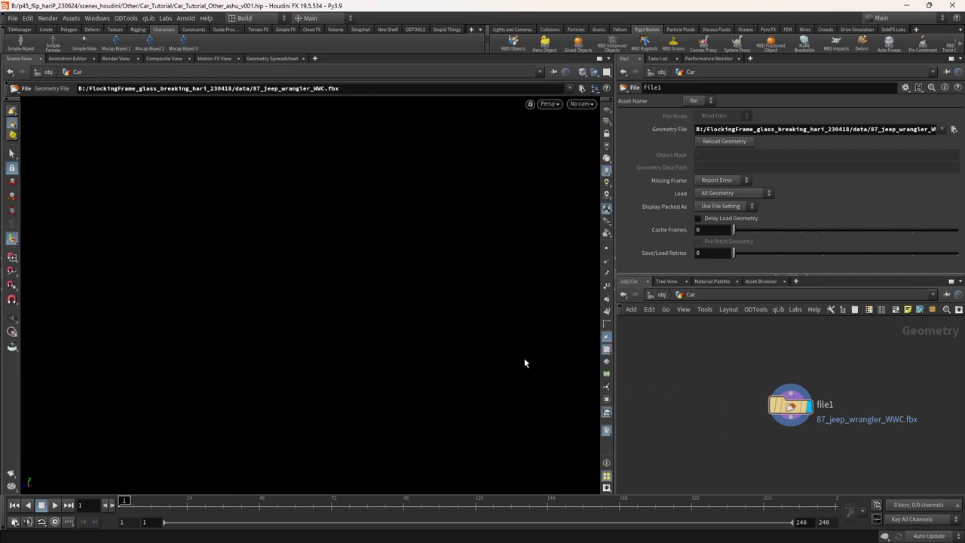
- Add an Attribute Delete node after the imported Jeep file node and display its result
key("Escape")
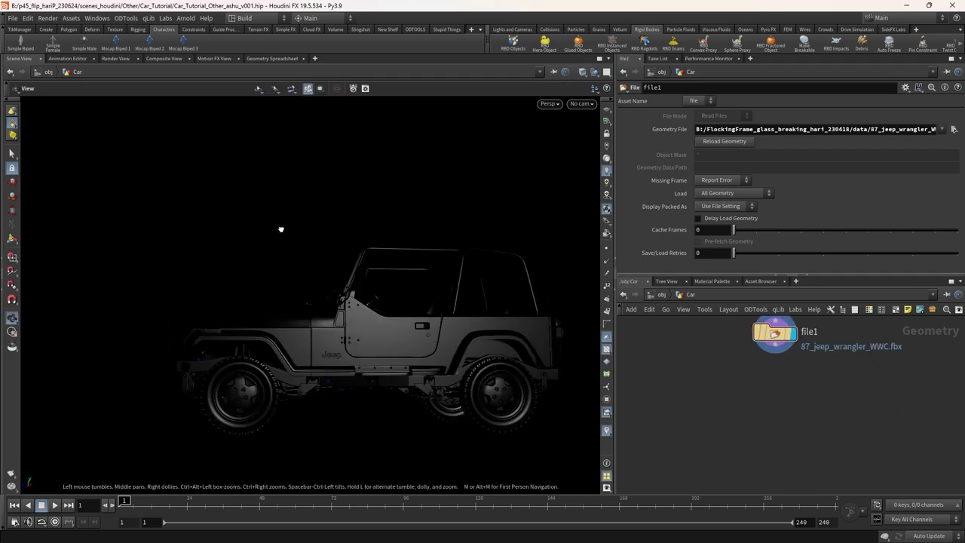
key("Return")
middle_click(775, 333)
key("Tab")
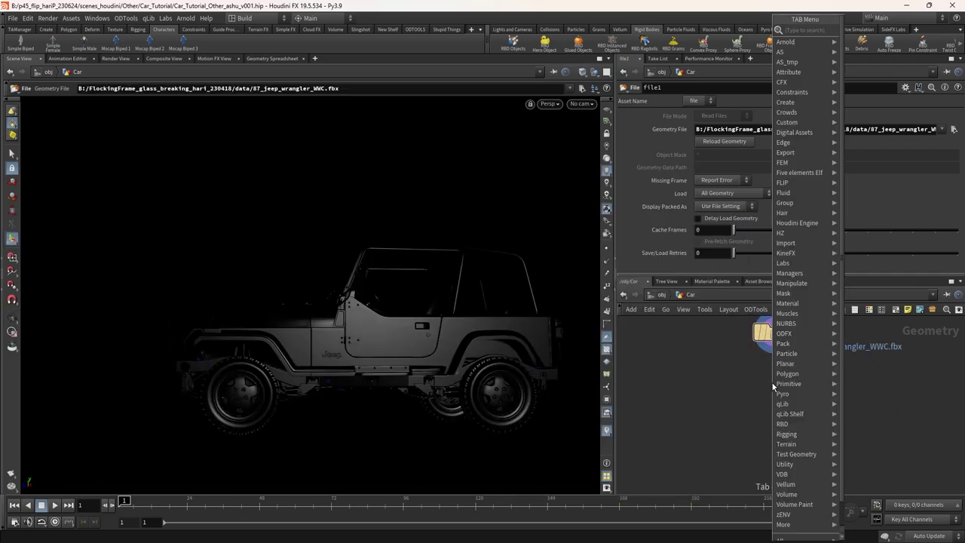
type("attribdel")
key("Return")
left_click(772, 382)
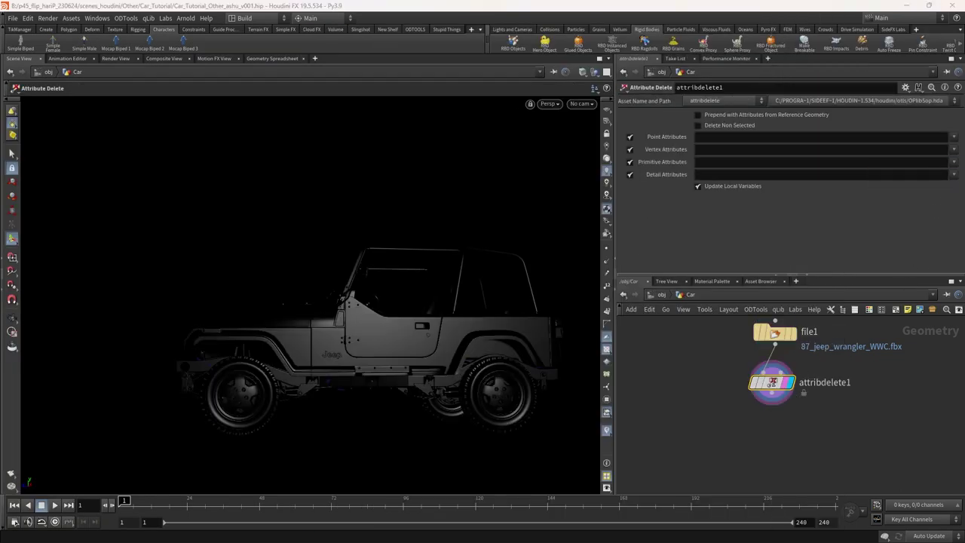
- Set the Attribute Delete node to remove the shop_materialpath primitive attribute and the Cd vertex attribute
middle_click(773, 383)
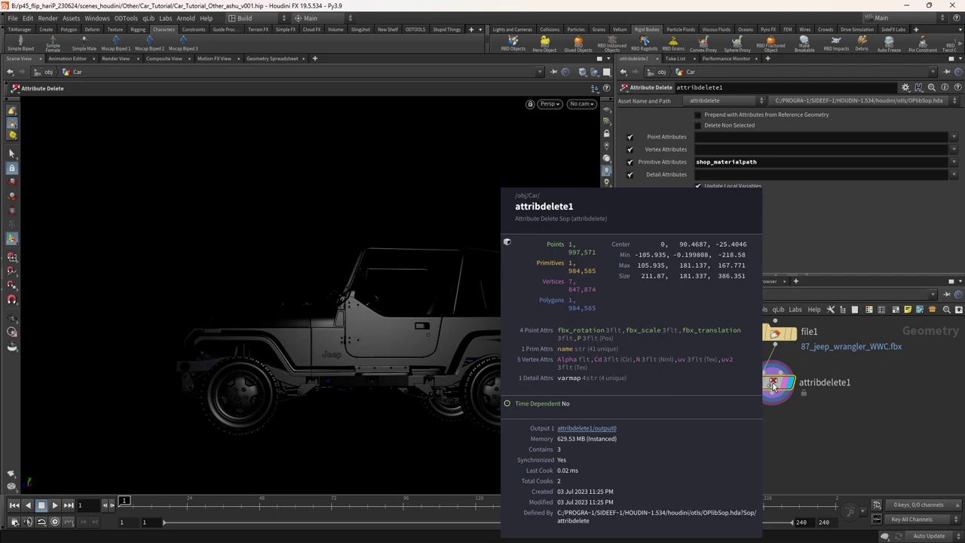
left_click(954, 149)
left_click_drag(528, 339, 606, 352)
left_click(608, 350)
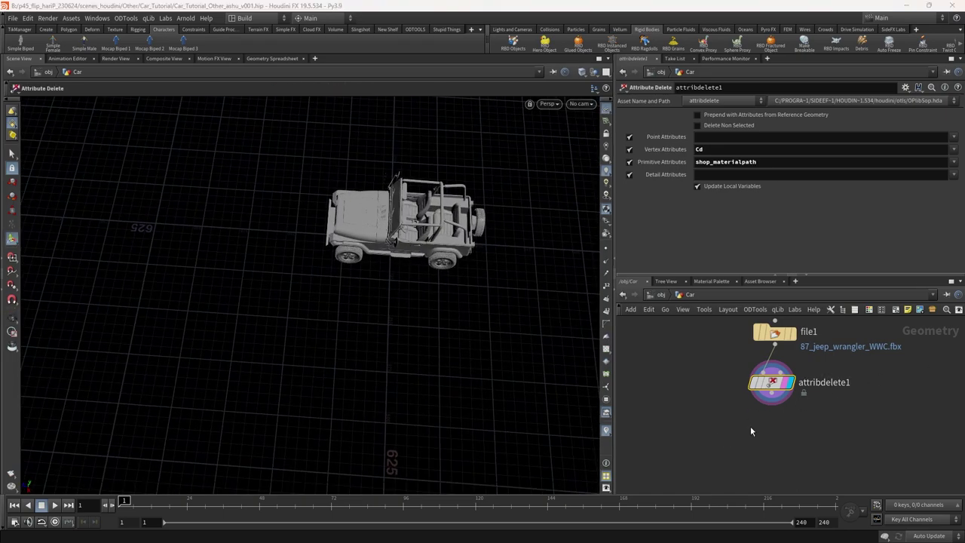
- Add a Transform node after the Attribute Delete, display it, and set its uniform scale to 0.01
left_click_drag(773, 400, 773, 435)
type("transform")
key("Return")
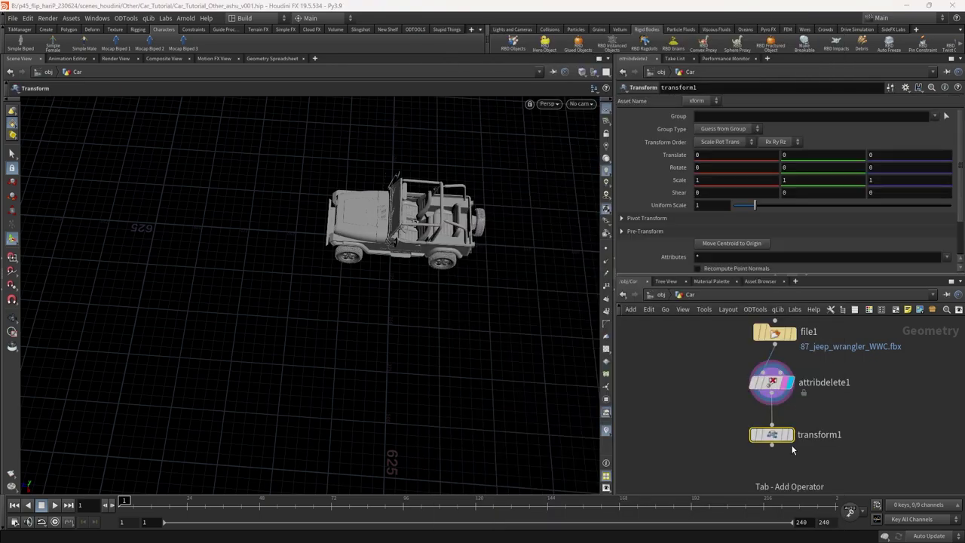
left_click(791, 442)
type("0.01")
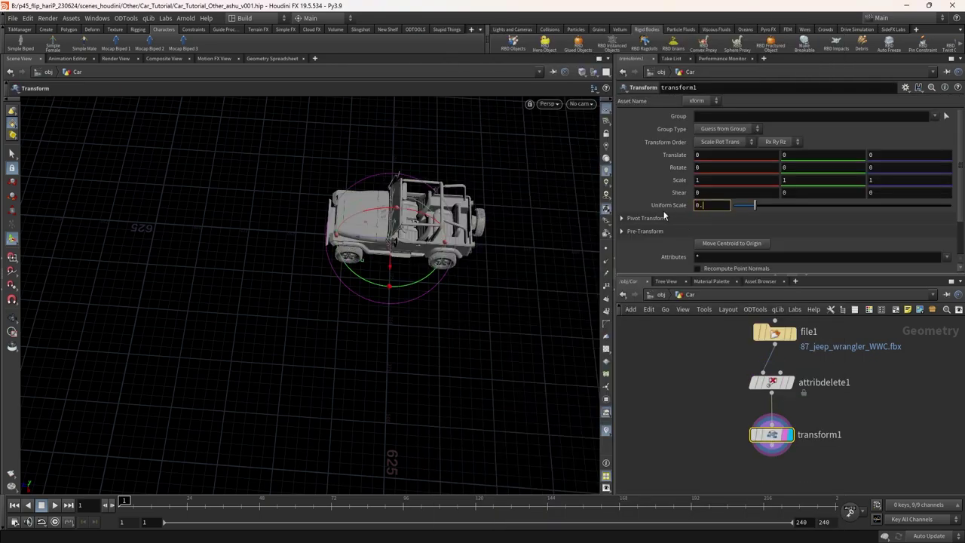
key("Return")
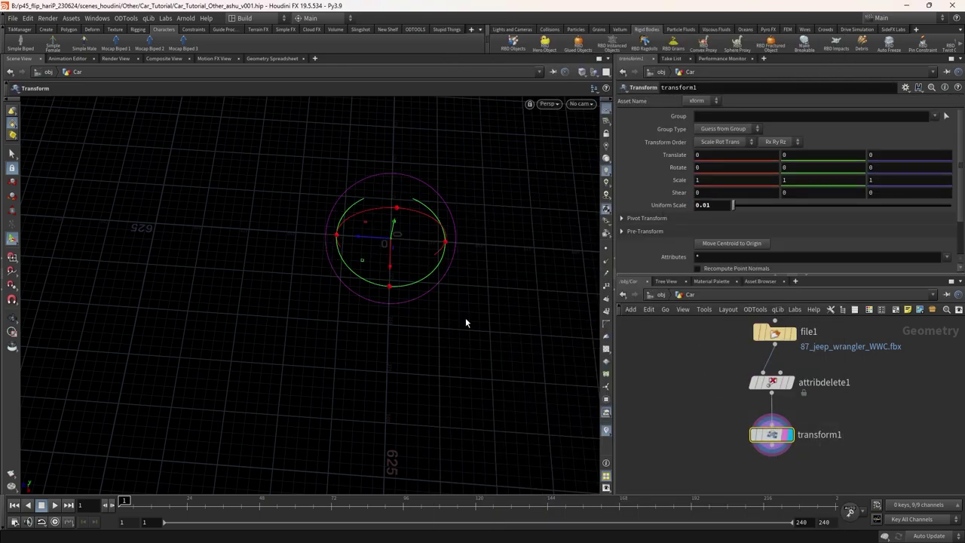
scroll(409, 198, "up", 10)
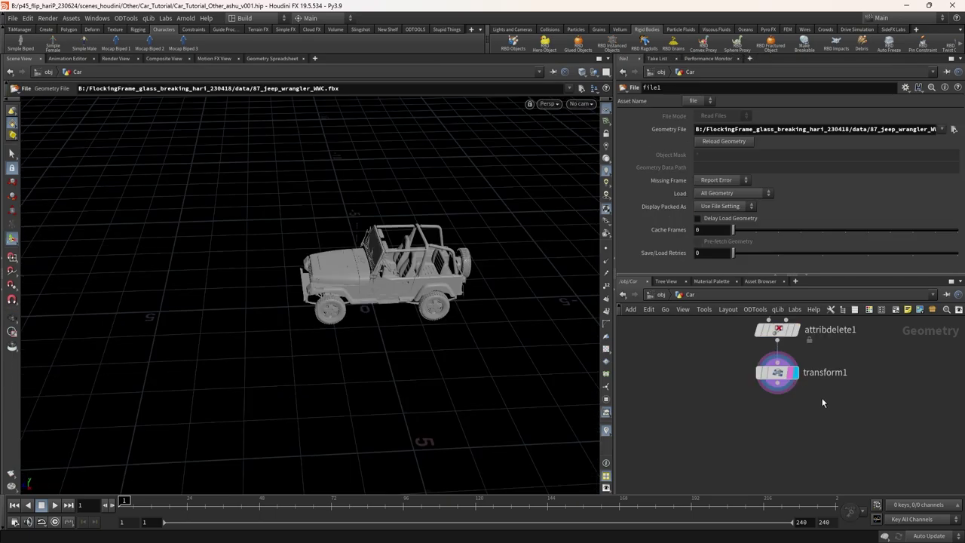
- Add a Null node after the Transform and rename it OUT_CAR
left_click_drag(788, 435, 779, 430)
type("null")
key("Return")
double_click(814, 429)
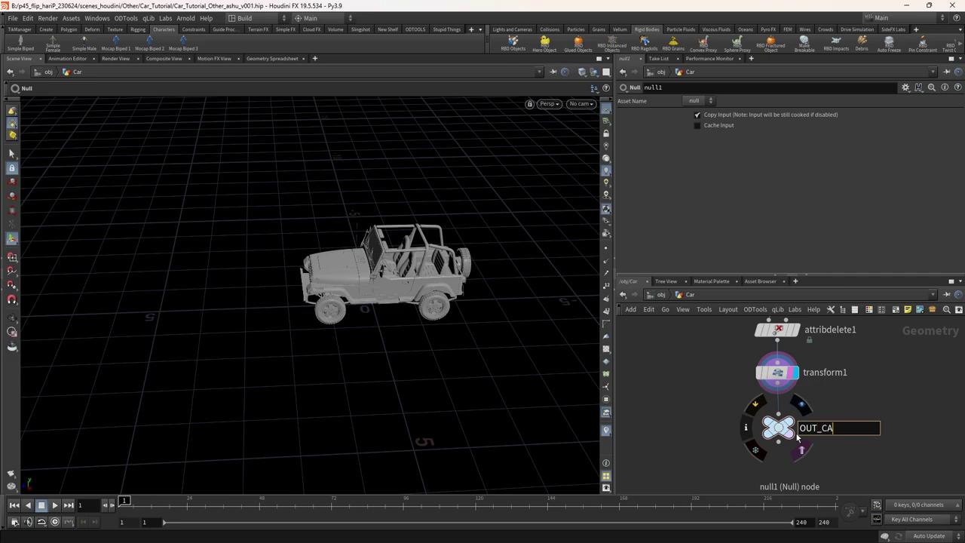
scroll(811, 411, "up", 1)
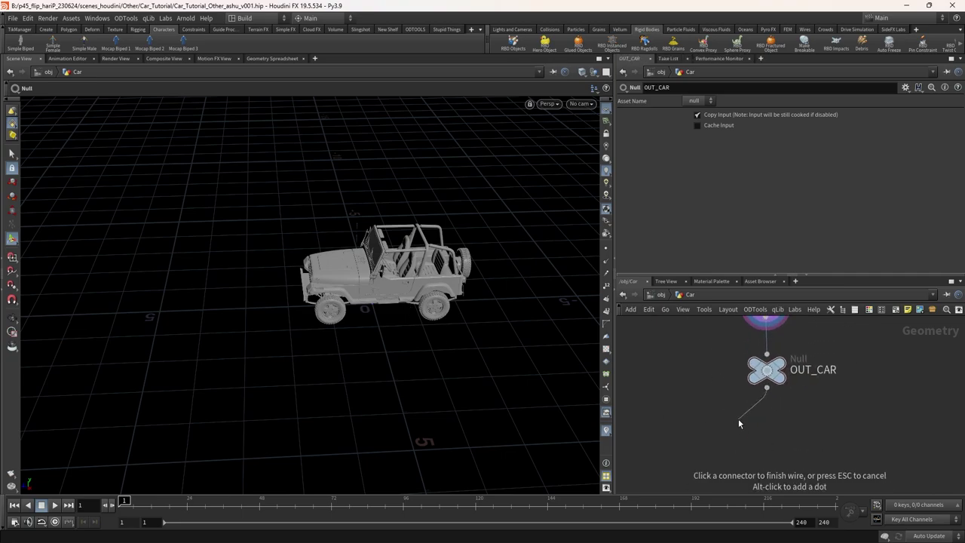
- Add a Split node fed by OUT_CAR, align it below the null, and display its result
left_click(741, 450)
type("split")
key("Return")
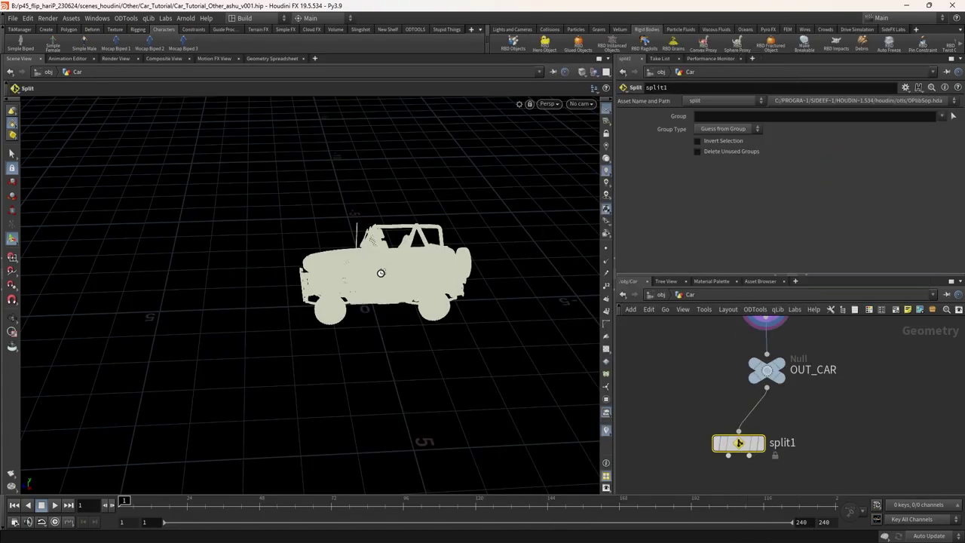
scroll(745, 448, "up", 1)
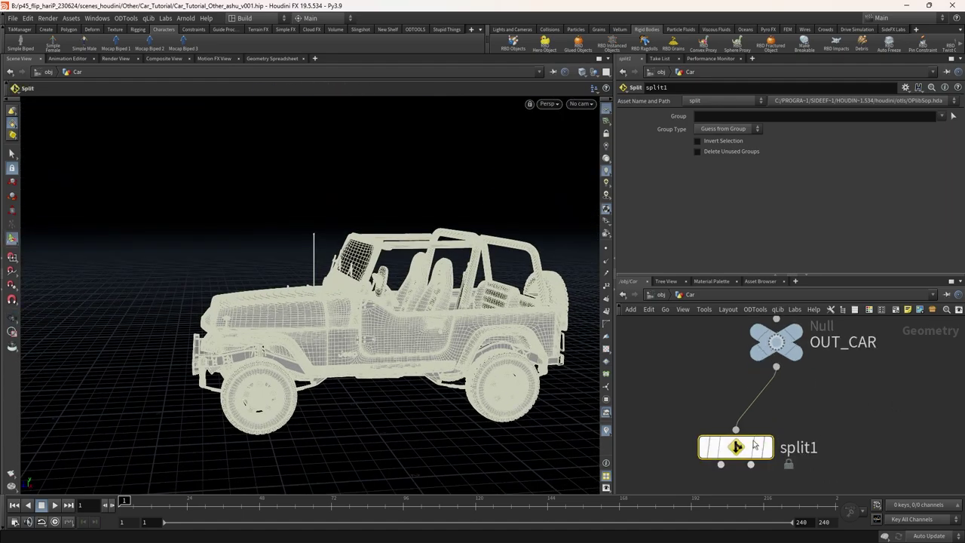
left_click(776, 407)
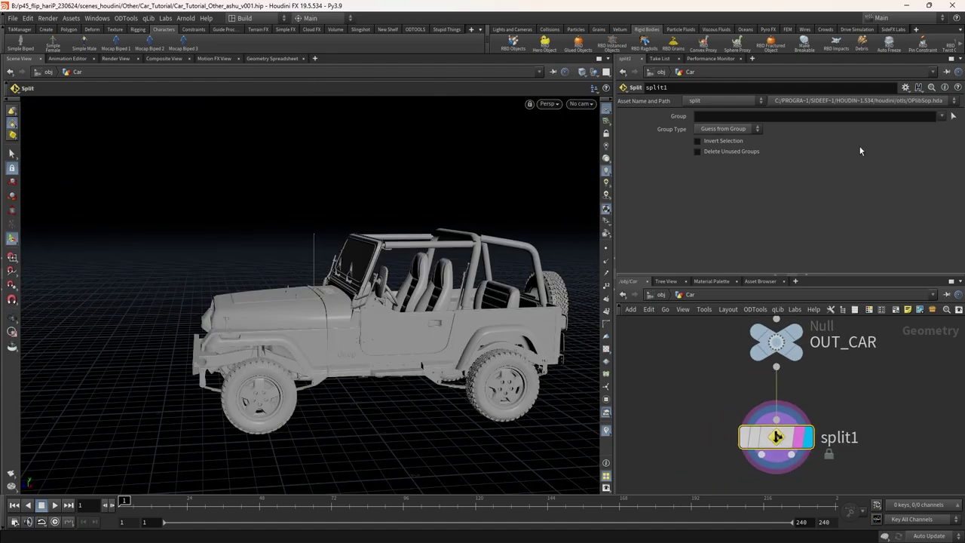
- Set the Split node's group to the Jeep's four road tires, picking them in the viewport by their name attribute
left_click(954, 118)
key("n")
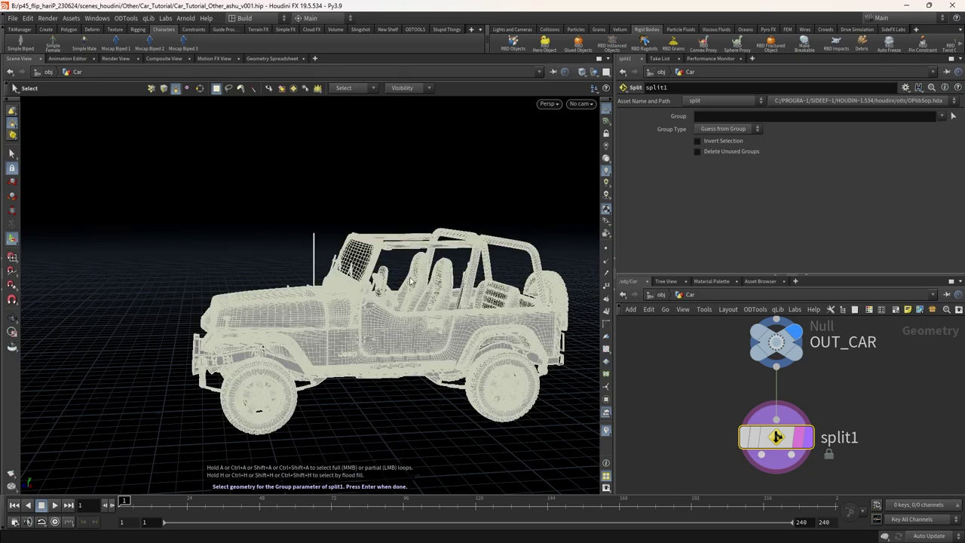
left_click(272, 89)
scroll(317, 302, "up", 5)
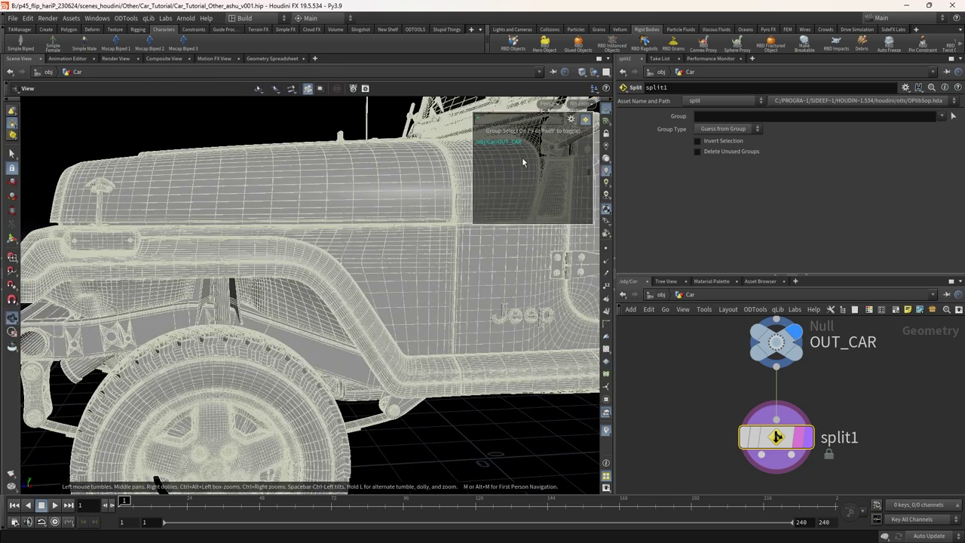
left_click(585, 120)
left_click(671, 300)
scroll(473, 304, "down", 5)
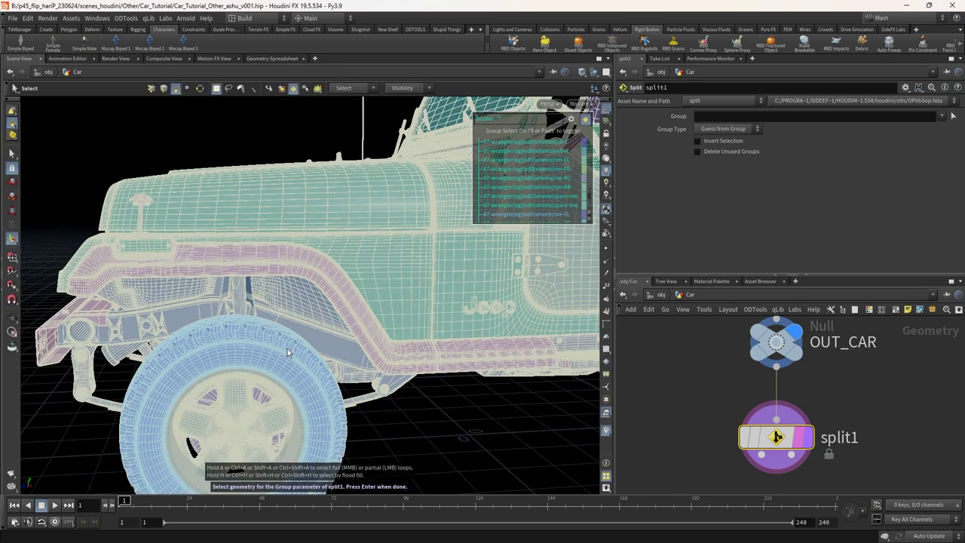
scroll(473, 304, "down", 5)
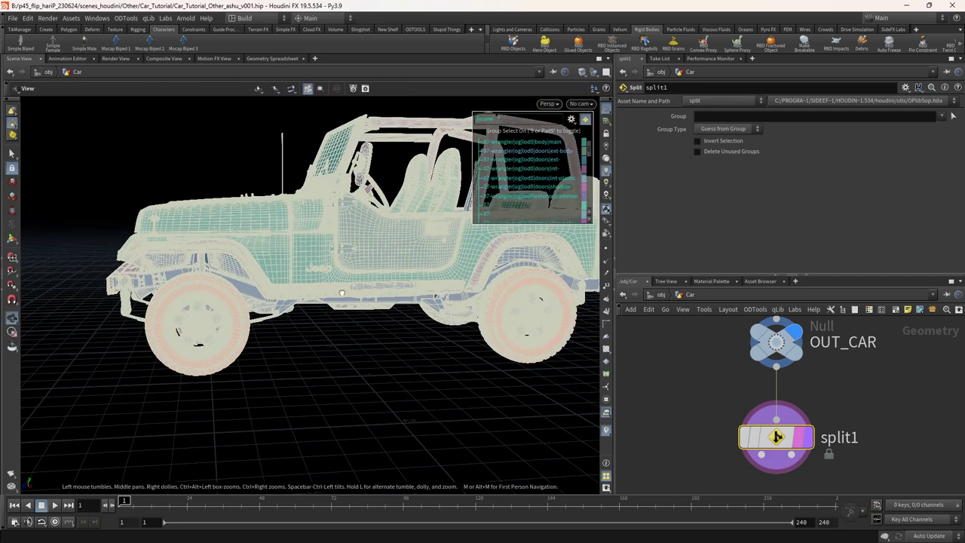
left_click_drag(473, 304, 230, 413, "alt")
key("Return")
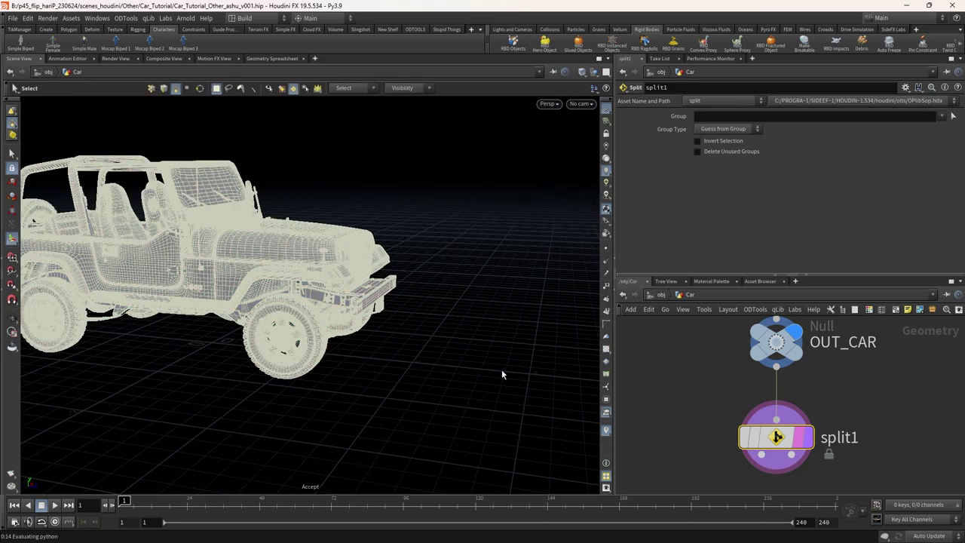
left_click_drag(358, 285, 528, 286, "alt")
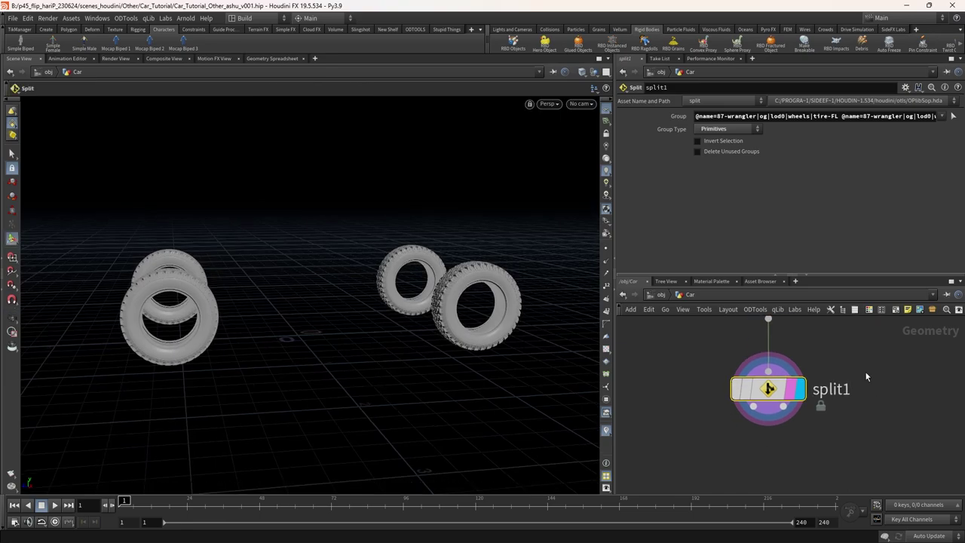
- Add a For-Each loop on the Split's first output to process each tire separately, and display its Block Begin node
scroll(877, 386, "down", 3)
key("Tab")
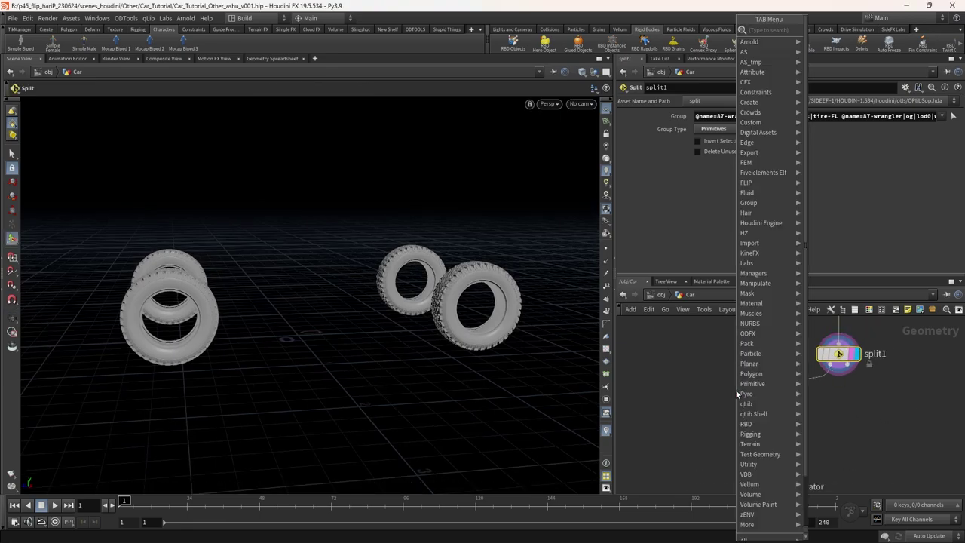
type("foreach")
key("Down")
key("Down")
key("Down")
key("Down")
key("Return")
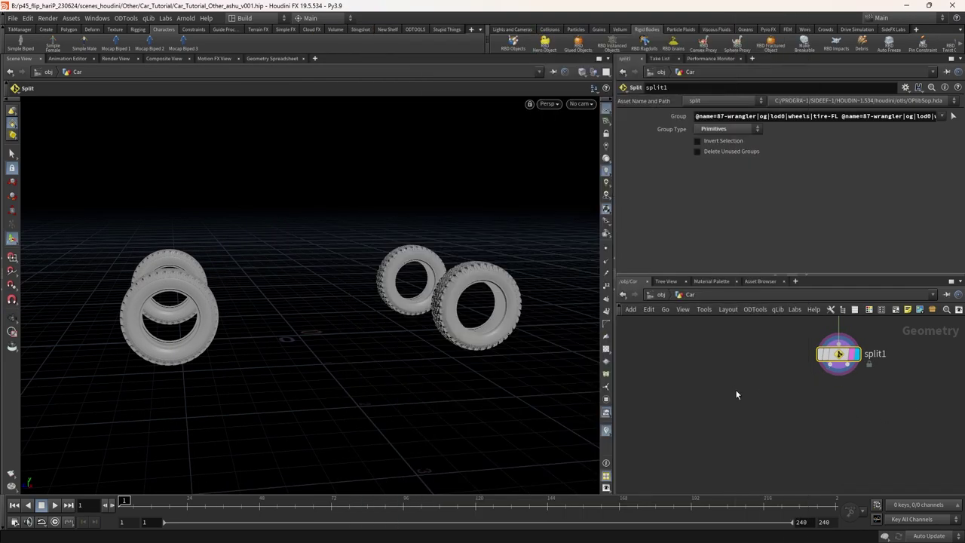
scroll(758, 408, "up", 3)
left_click(743, 384)
left_click(713, 386)
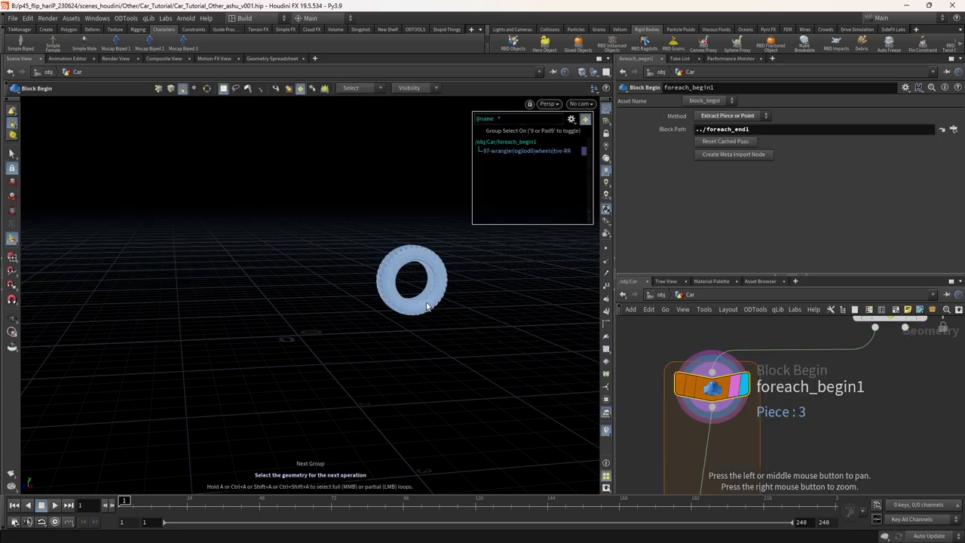
- Insert a Tube node between foreach_begin1 and foreach_end1 and display it
left_click_drag(424, 296, 377, 321)
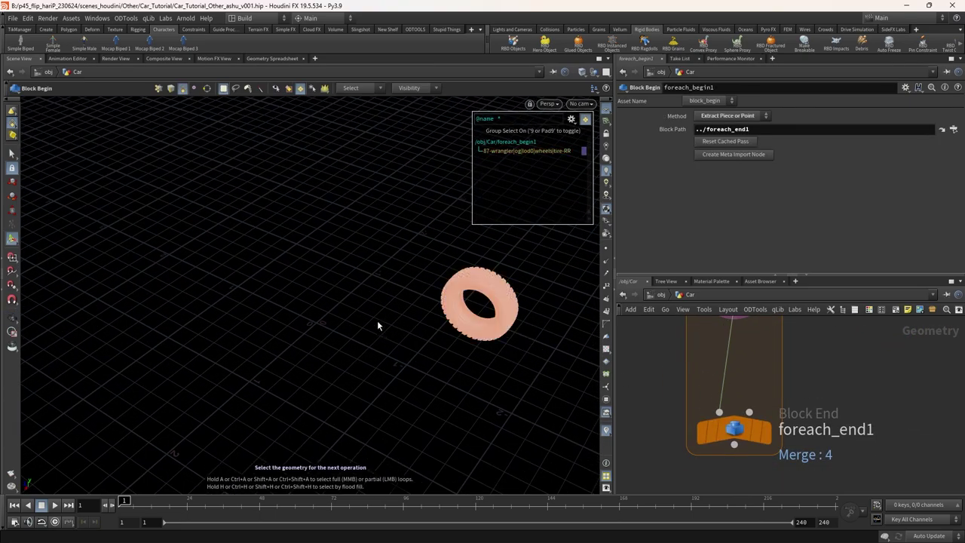
left_click_drag(451, 333, 408, 316)
scroll(814, 371, "down", 2)
key("Tab")
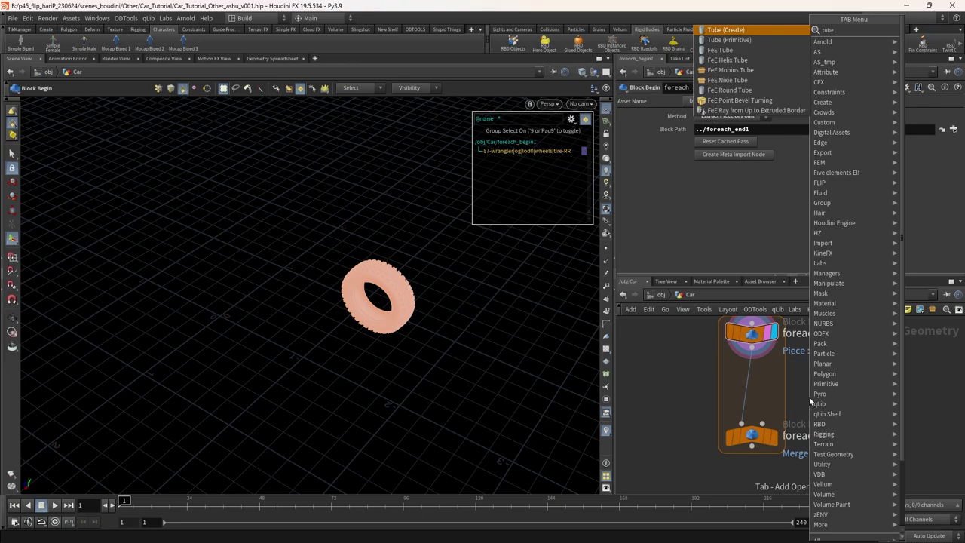
key("Return")
left_click(810, 397)
scroll(799, 392, "up", 2)
left_click(735, 380)
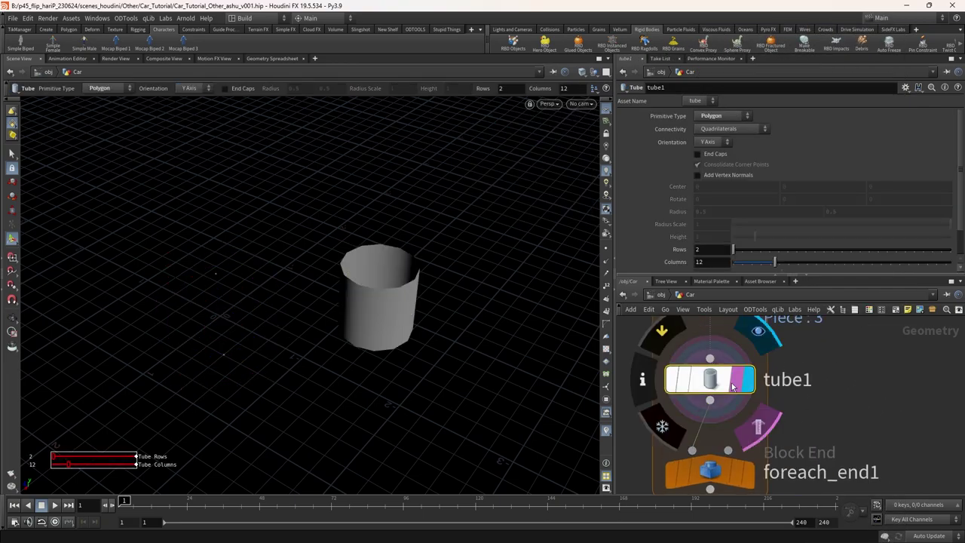
key("Return")
- Set the tube's orientation to X Axis and its columns to 50, comparing it against the single tire
left_click(706, 152)
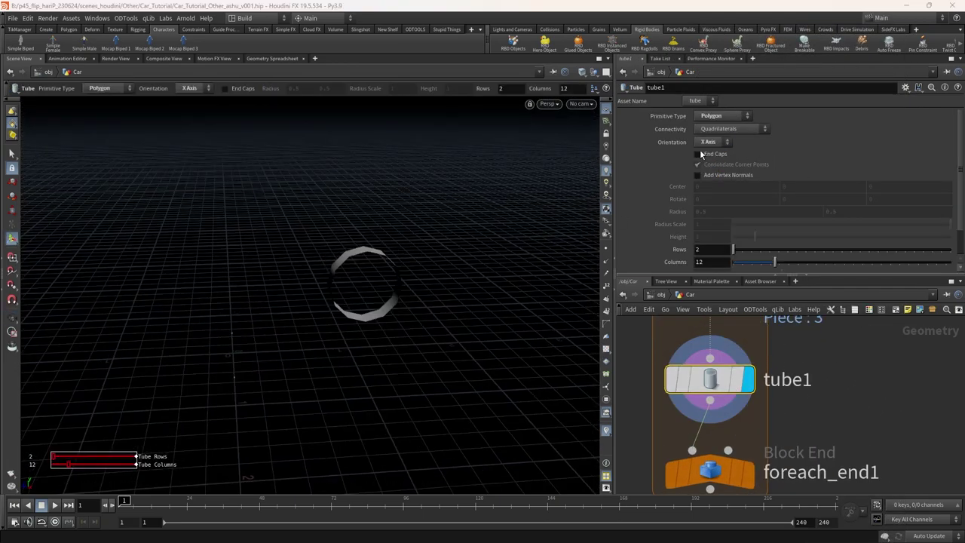
middle_click_drag(743, 325, 726, 392)
left_click(728, 363)
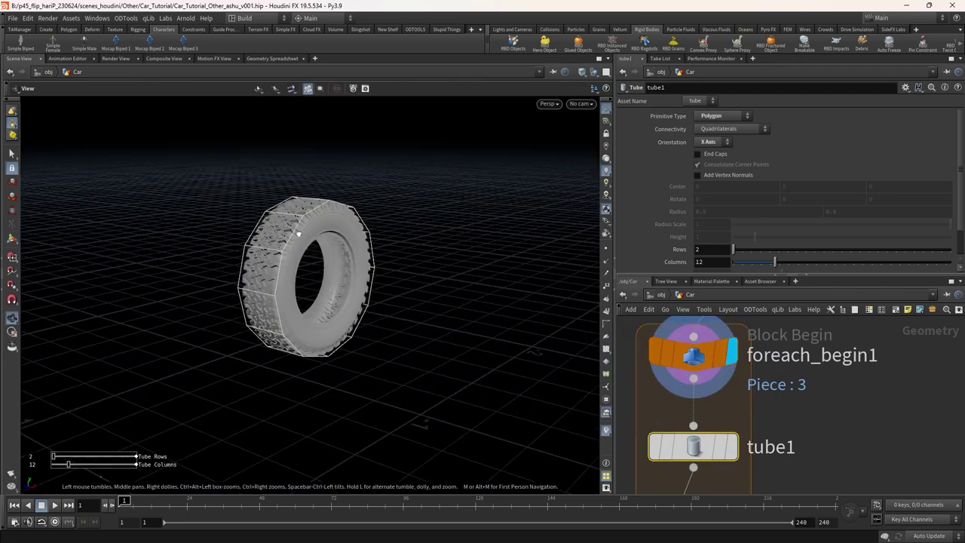
scroll(829, 196, "down", 1)
left_click_drag(775, 230, 862, 230)
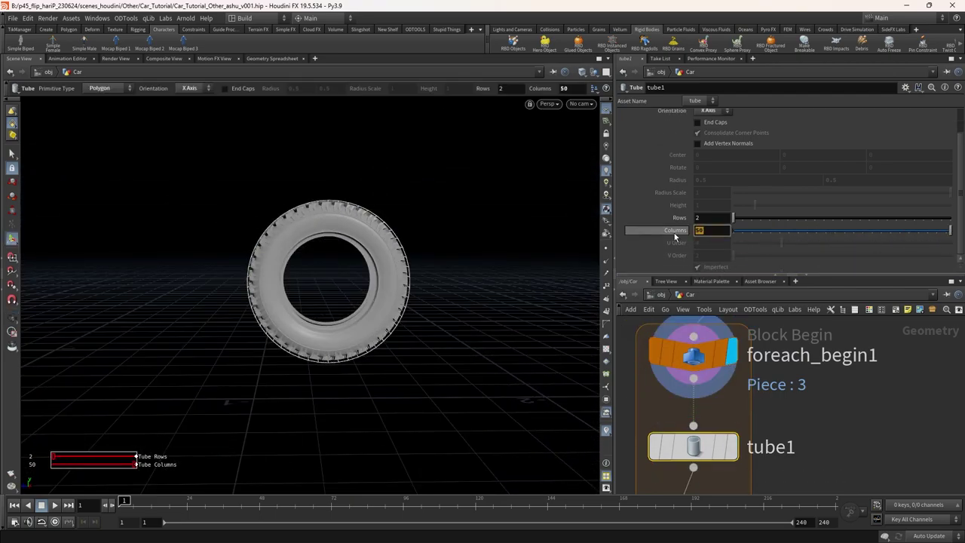
middle_click_drag(810, 420, 835, 367)
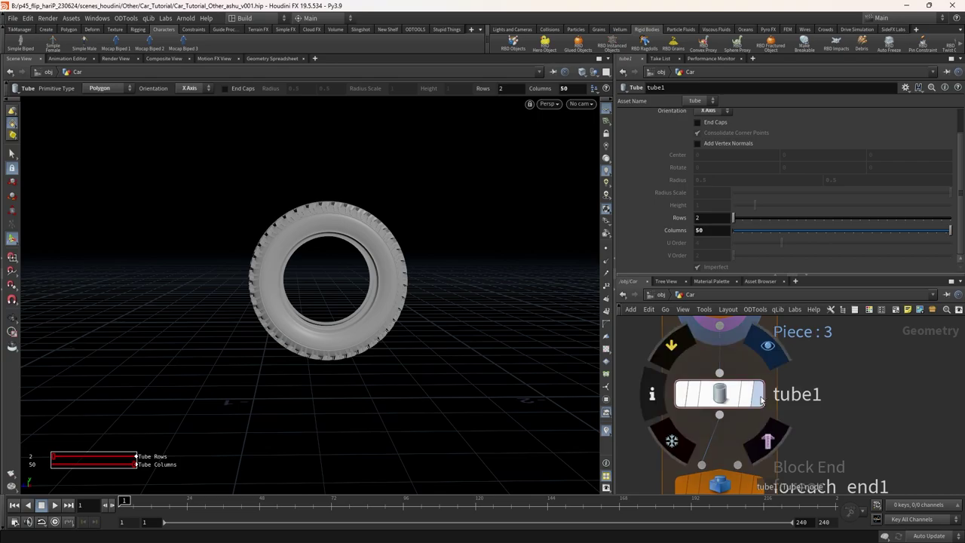
- Display tube1 on its own and insert a PolyFill node between it and foreach_end1
left_click(758, 394)
left_click_drag(317, 256, 451, 312, "alt")
scroll(689, 176, "up", 2)
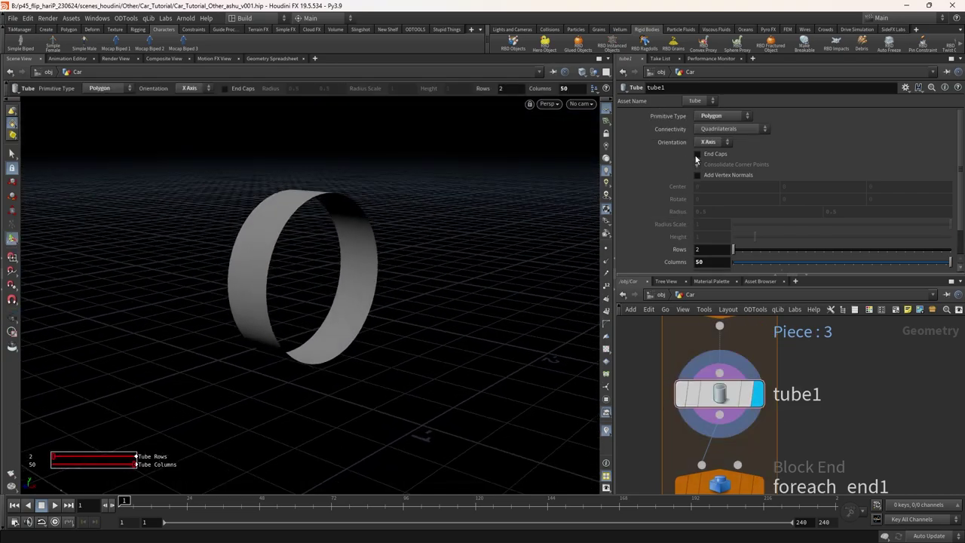
scroll(755, 393, "down", 2)
key("Tab")
type("poly")
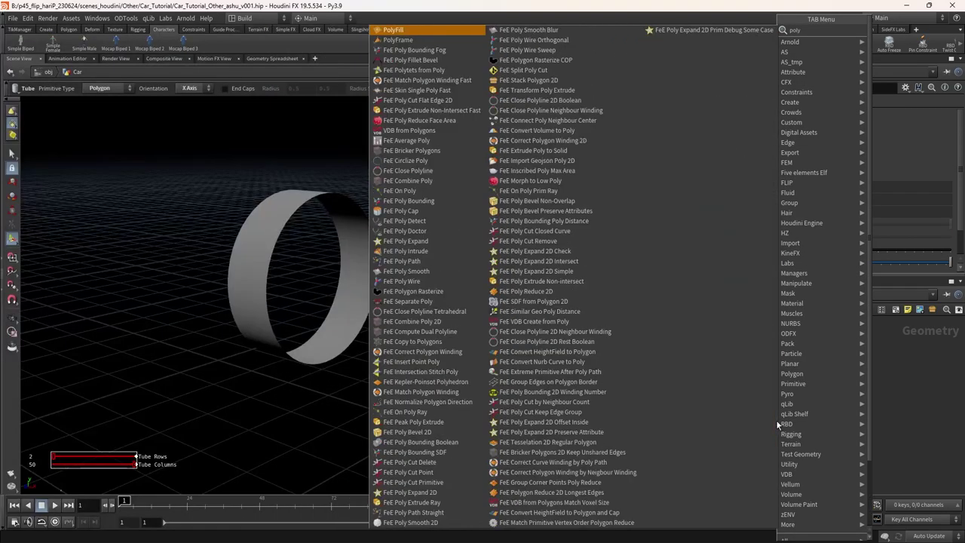
key("Return")
left_click(717, 411)
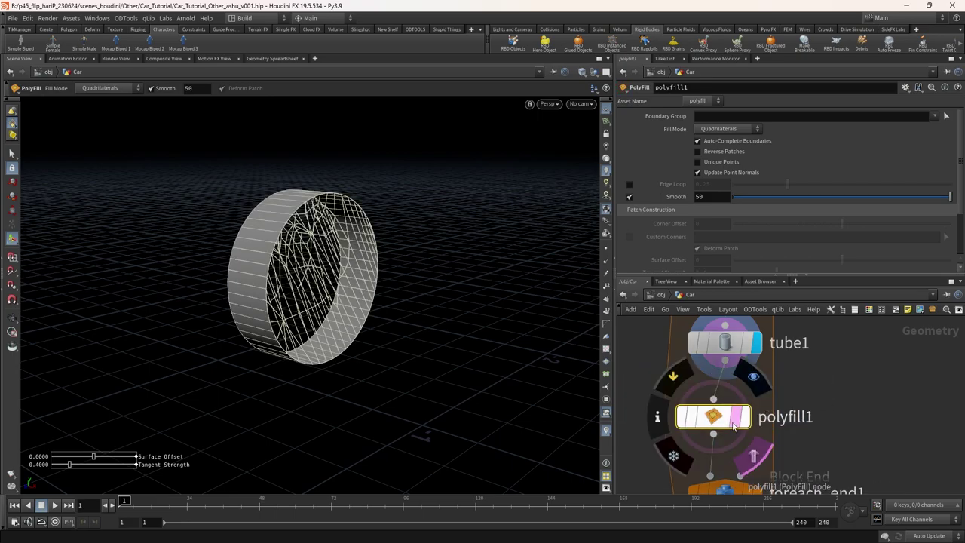
- Display polyfill1 and set its fill mode to Triangle Fan, checking the capped tube from several sides
mouse_move(343, 307)
left_mouse_down("alt")
mouse_move(344, 264)
mouse_move(709, 141)
left_mouse_up("alt")
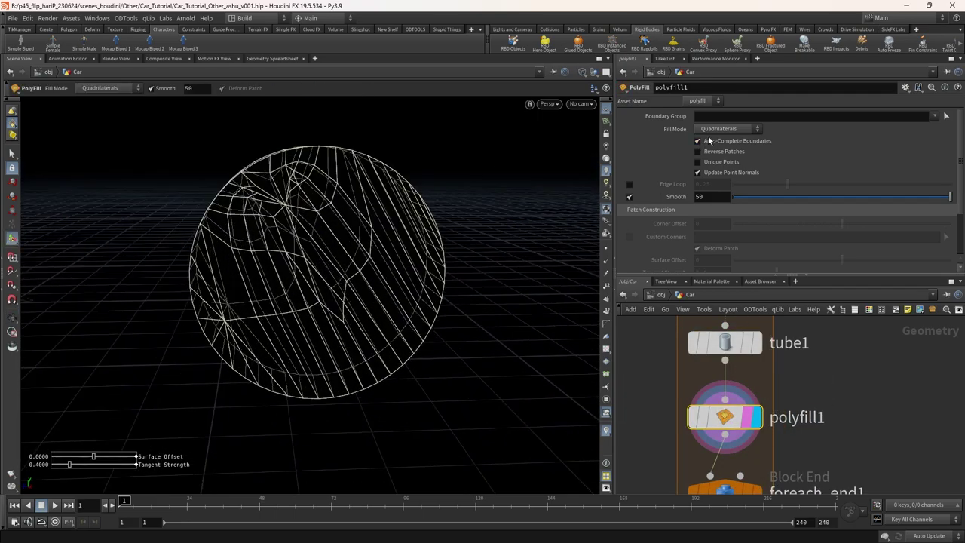
left_click(716, 160)
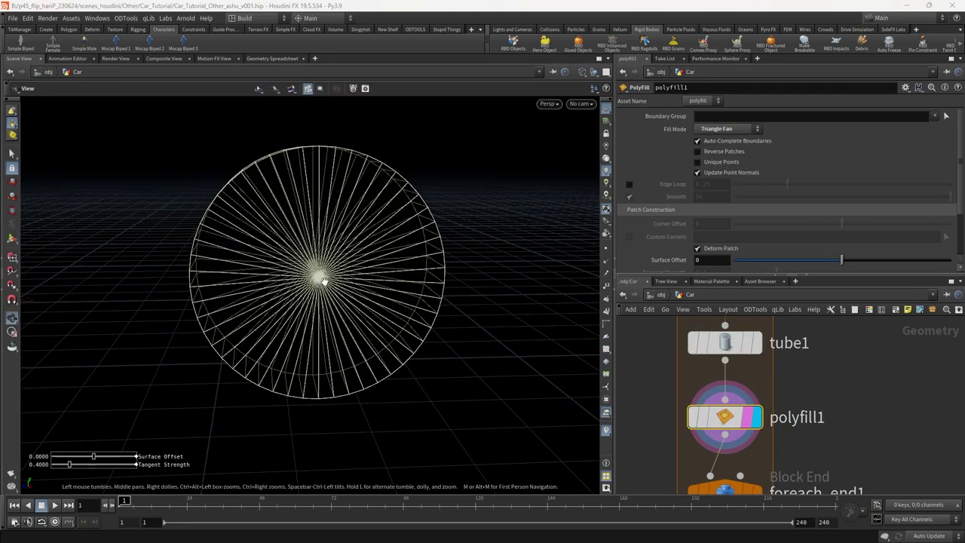
left_click_drag(528, 264, 422, 302)
key("Return")
scroll(785, 399, "down", 2)
scroll(843, 381, "down", 1)
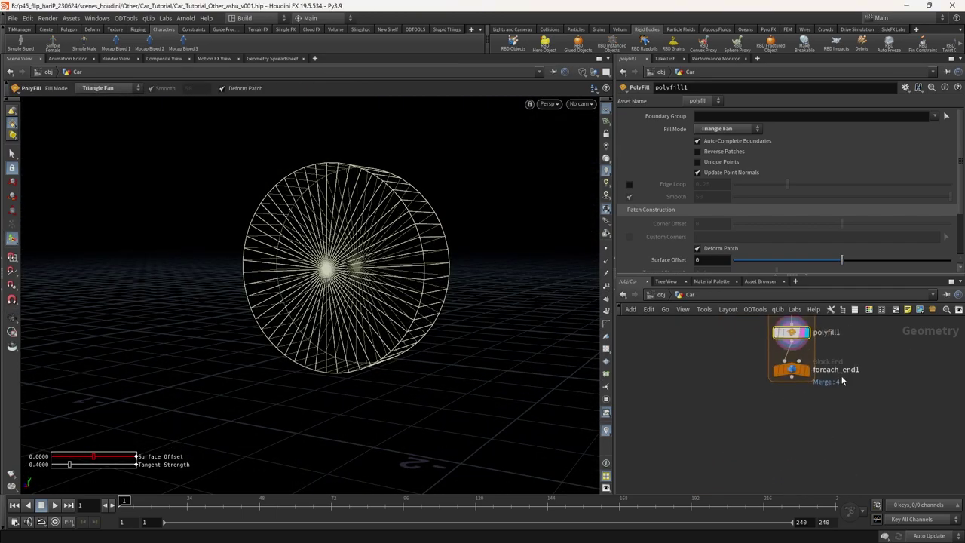
left_click_drag(383, 297, 482, 302)
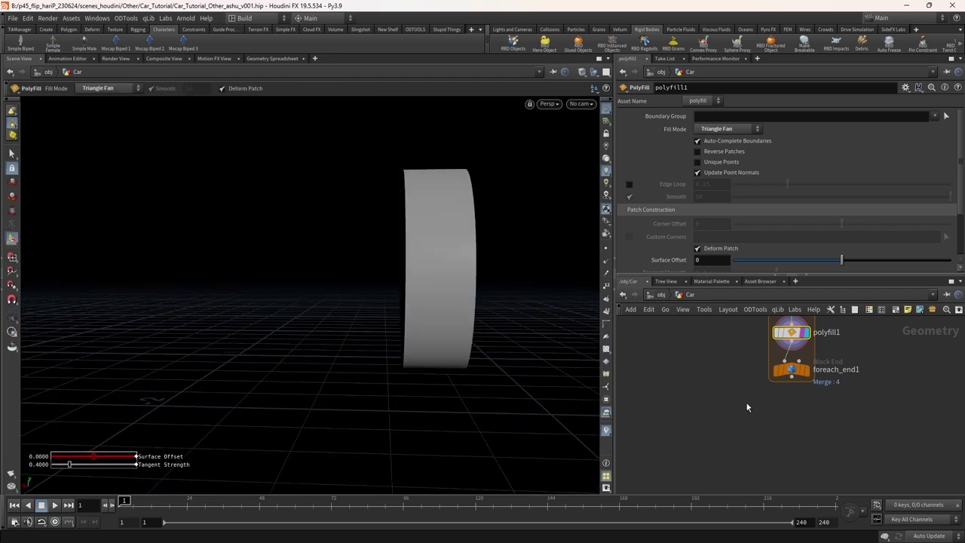
- Insert a Color node between polyfill1 and foreach_end1 and display it
left_click_drag(792, 370, 801, 417)
key("Tab")
type("color")
key("Return")
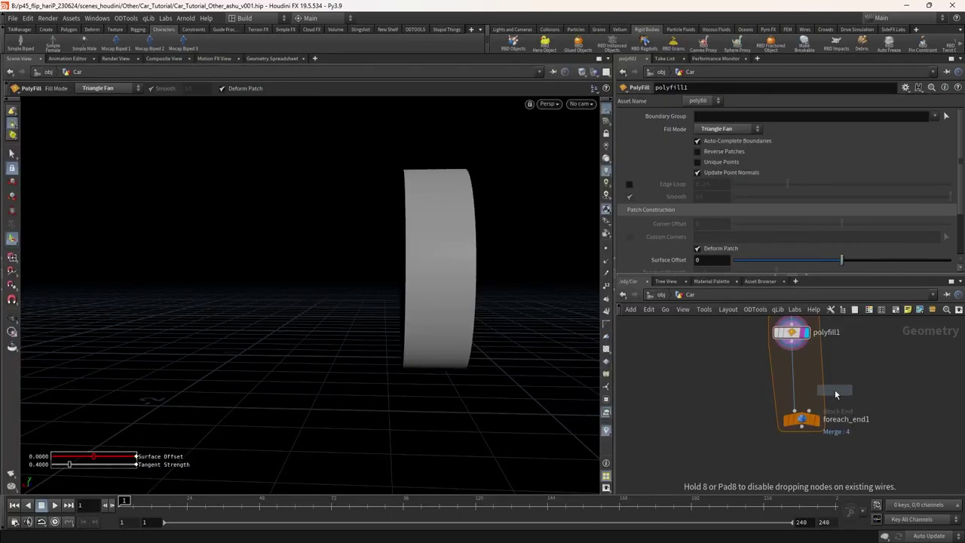
left_click(768, 385)
scroll(766, 383, "up", 2)
left_click(790, 377)
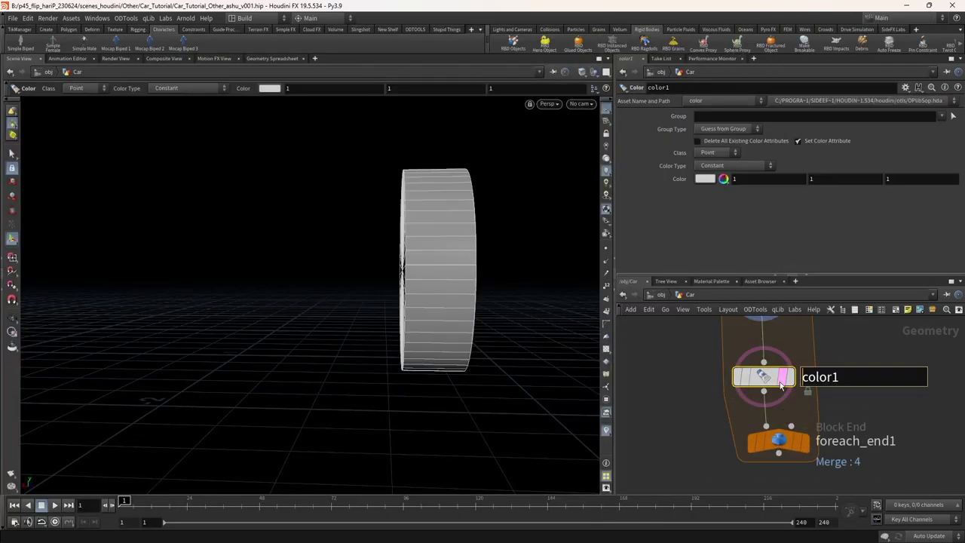
- Set the Color node's group to points 14 39 64 89 on opposite sides of the tube, picking them in the viewport
left_click_drag(482, 302, 392, 305)
left_click(953, 118)
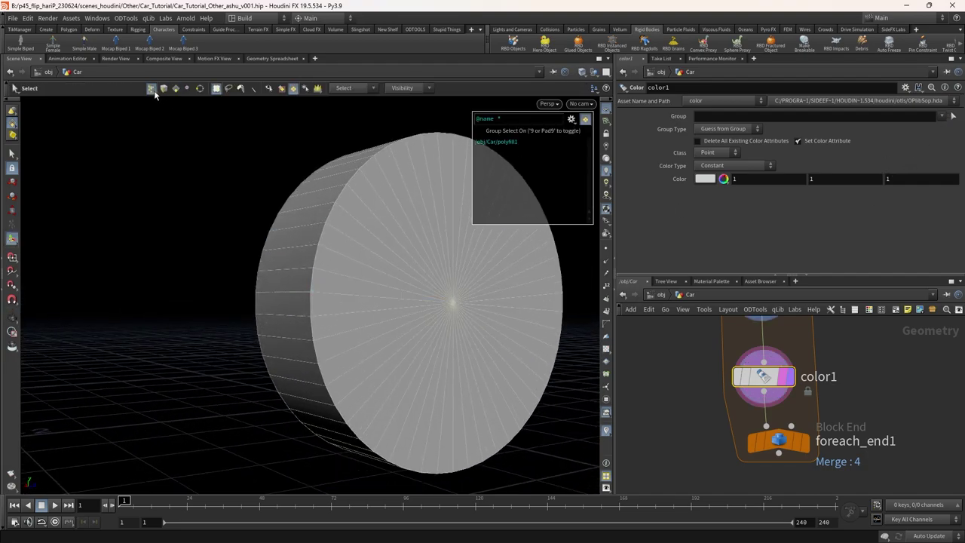
left_click_drag(463, 319, 397, 347)
key("Return")
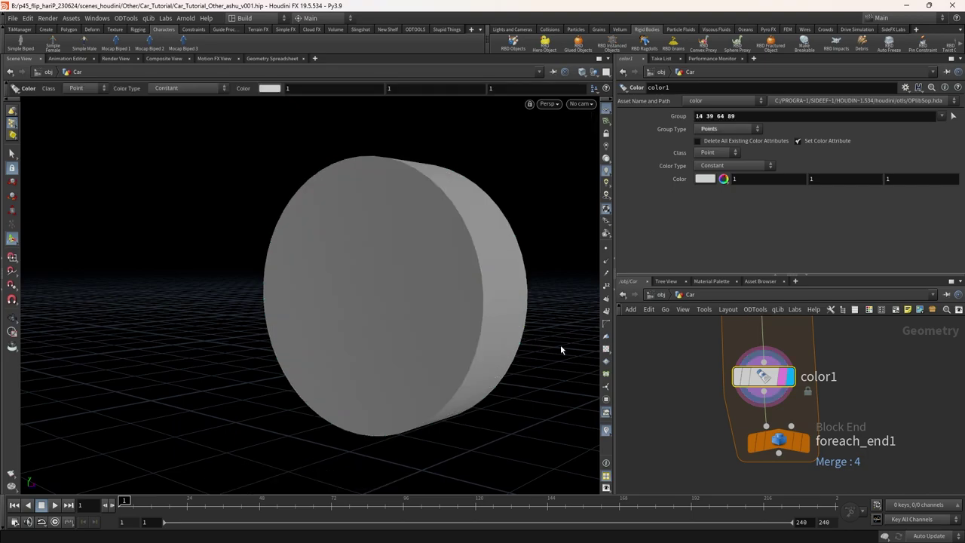
- Set the color of the grouped points to pure green (0, 1, 0)
left_click(711, 181)
left_click(733, 114)
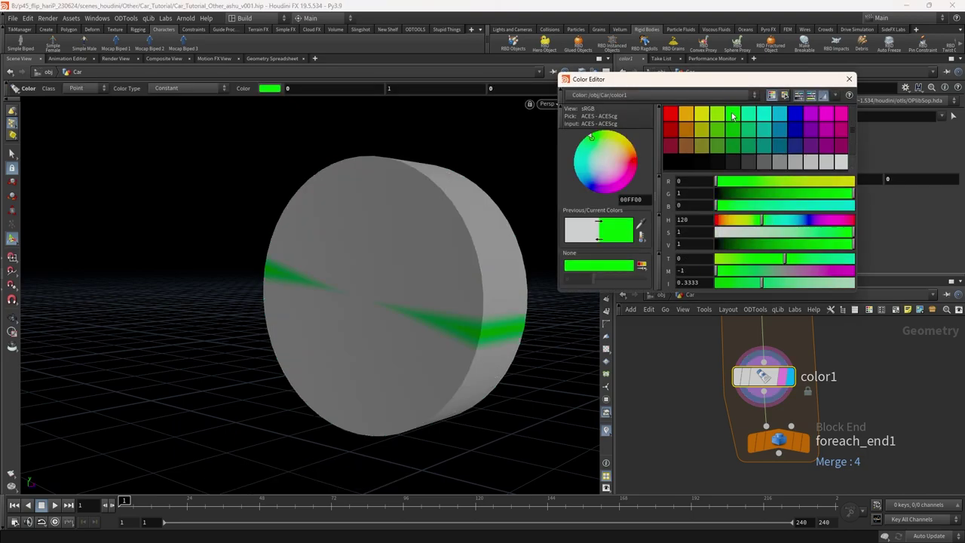
left_click(668, 115)
left_click(733, 114)
left_click(849, 78)
left_click_drag(423, 239, 545, 325)
key("Return")
- Display foreach_end1 and compare the green-marked tubes for all four tires
scroll(836, 393, "down", 3)
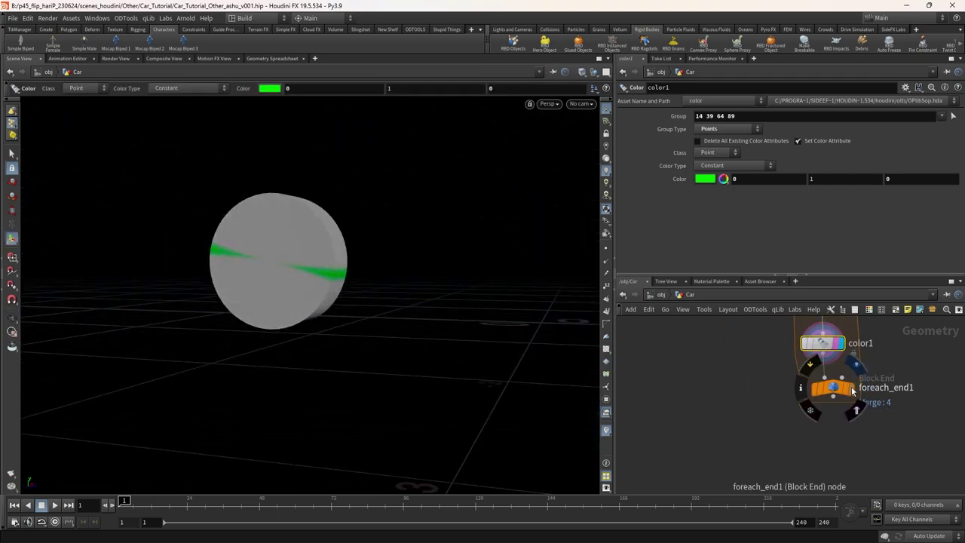
left_click(836, 393)
left_click(836, 393)
left_click_drag(453, 301, 249, 294)
scroll(774, 431, "down", 2)
scroll(774, 432, "up", 3)
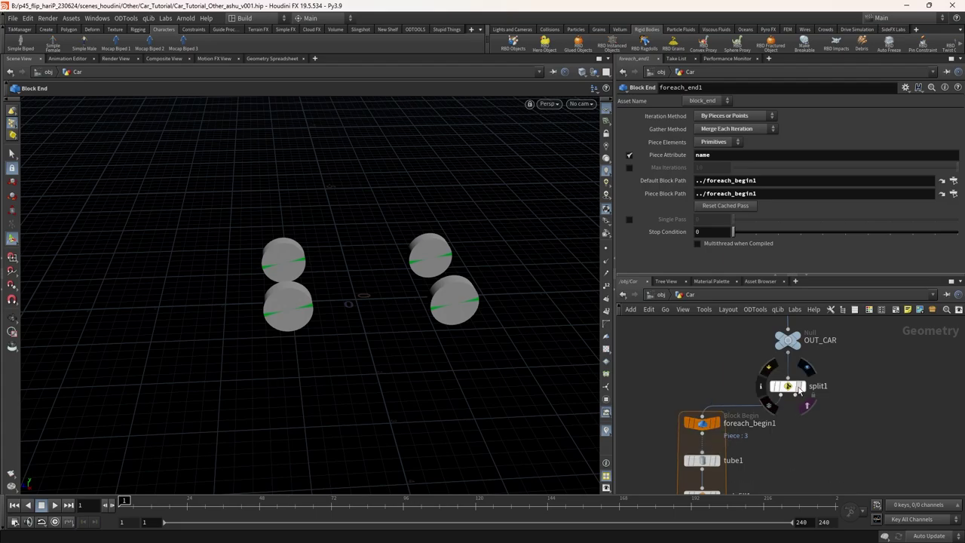
mouse_move(422, 234)
left_mouse_down()
mouse_move(524, 237)
mouse_move(530, 224)
mouse_move(404, 232)
mouse_move(422, 230)
left_mouse_up()
middle_click_drag(724, 452, 752, 276)
left_click(730, 353)
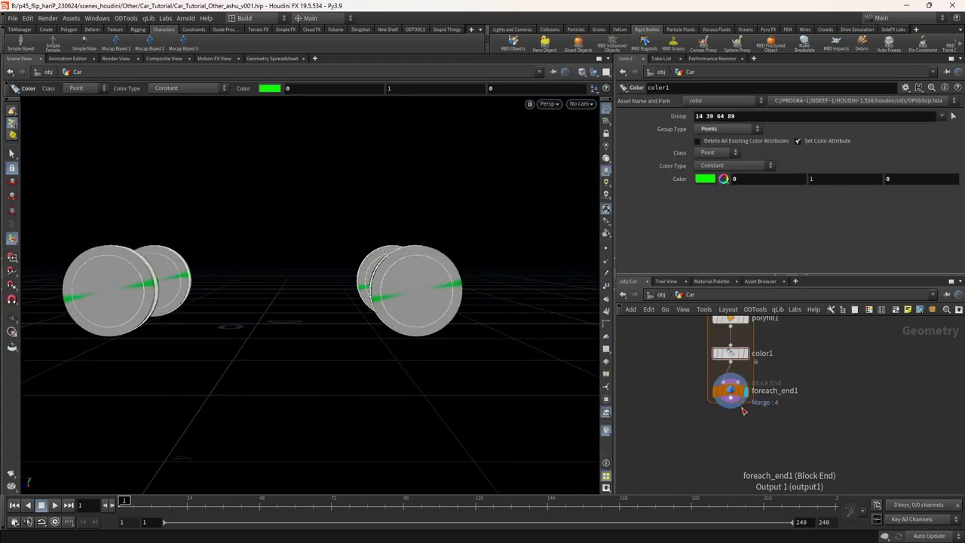
- Add a Connectivity node after foreach_end1
scroll(717, 389, "up", 2)
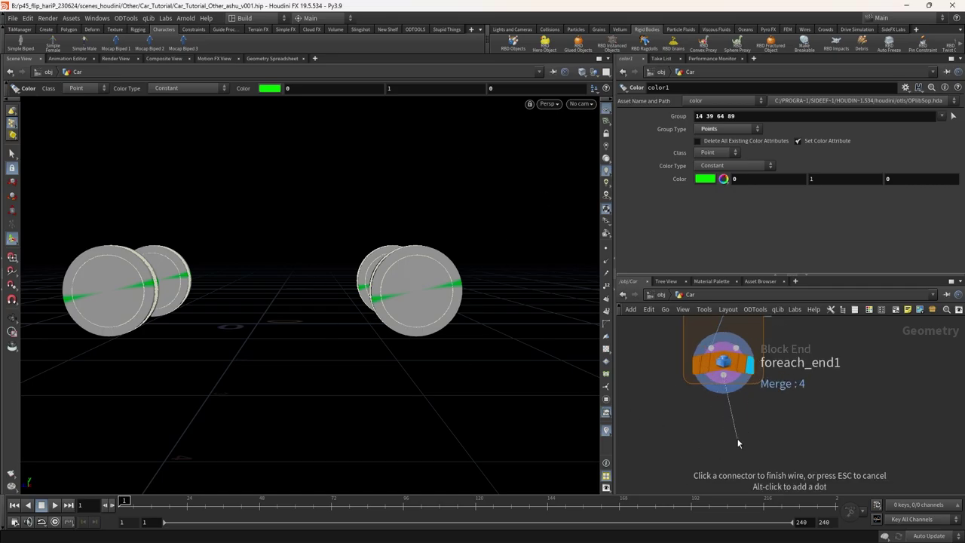
key("Tab")
type("comm")
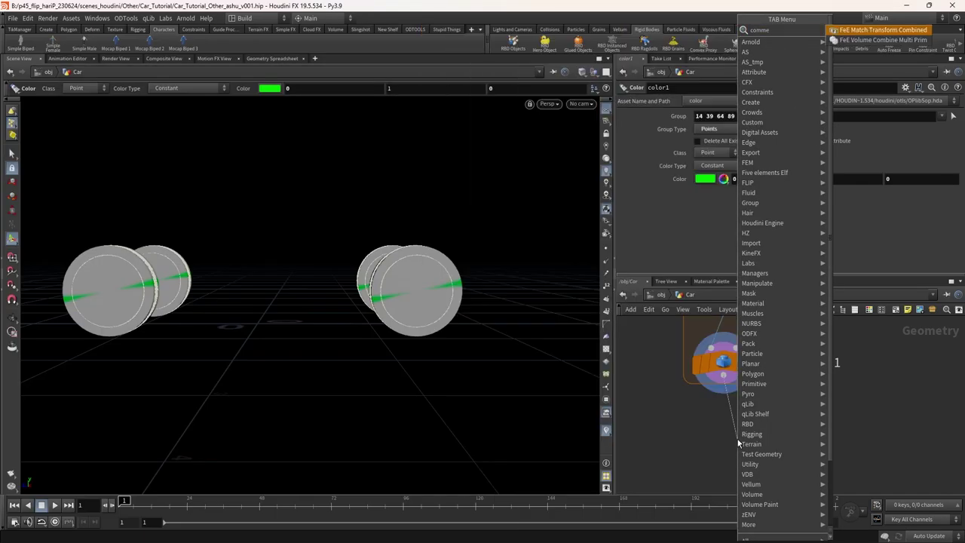
type("e")
key("BackSpace")
key("BackSpace")
key("BackSpace")
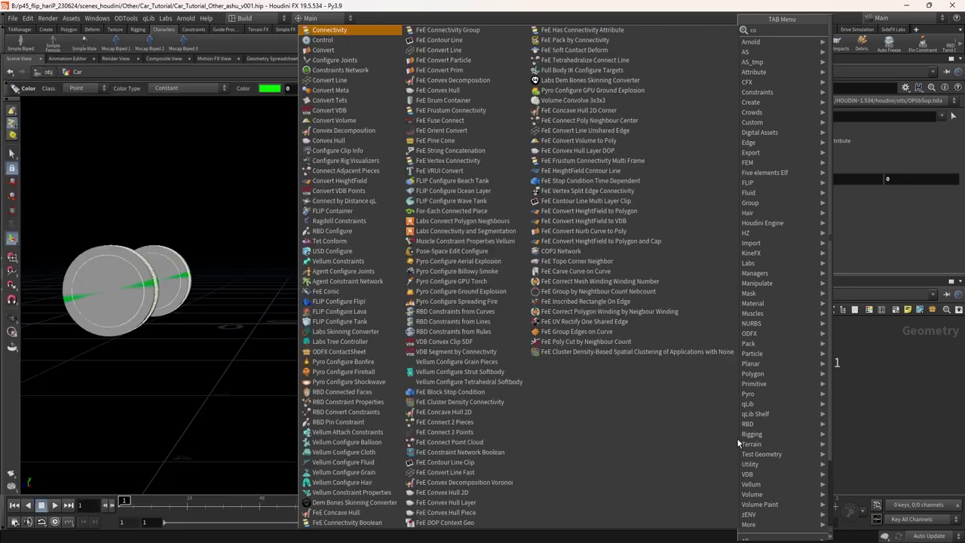
key("Return")
left_click(738, 439)
- Examine foreach_begin1's primitive name attribute in the Geometry Spreadsheet and the attributes output by attribdelete1
middle_click_drag(738, 439, 774, 527)
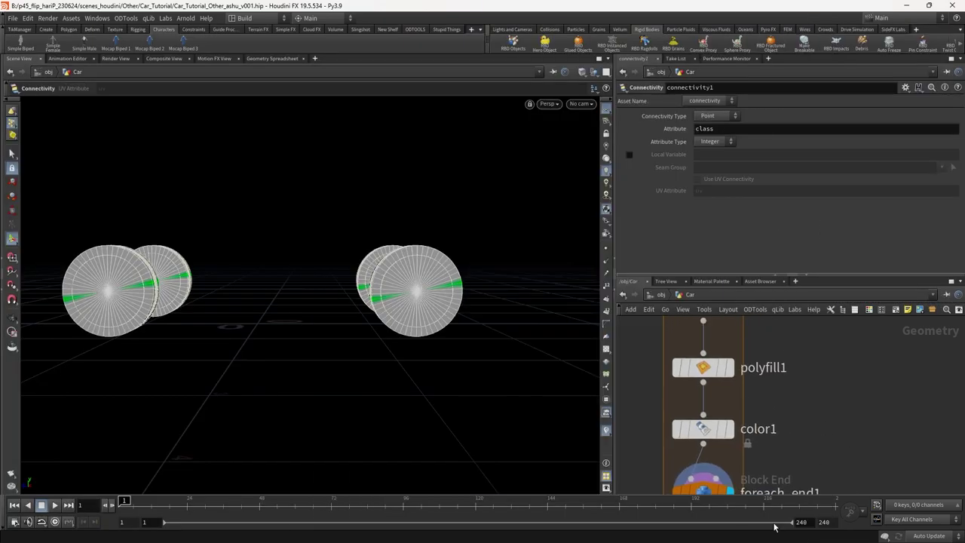
middle_click(722, 393)
left_click(702, 377)
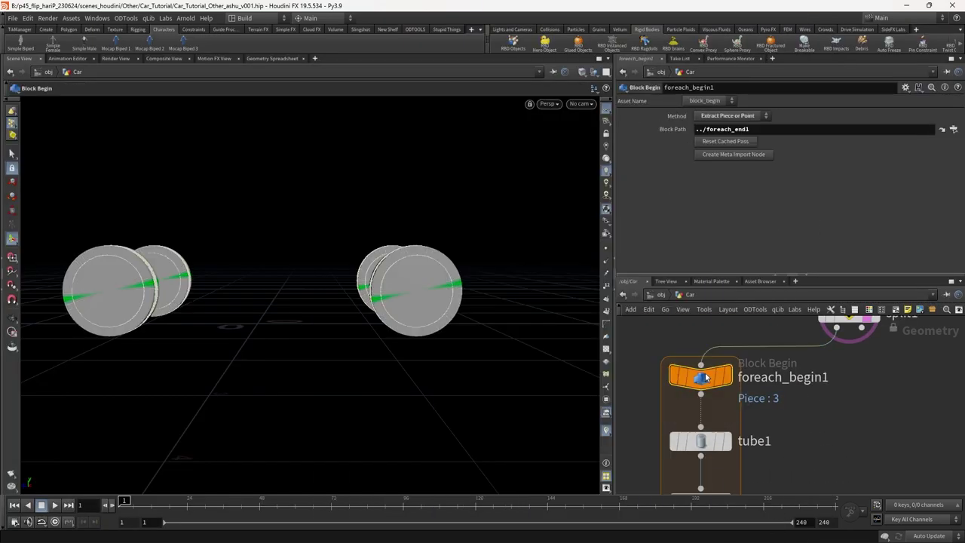
left_click(285, 59)
left_click(147, 88)
left_click_drag(89, 101, 308, 102)
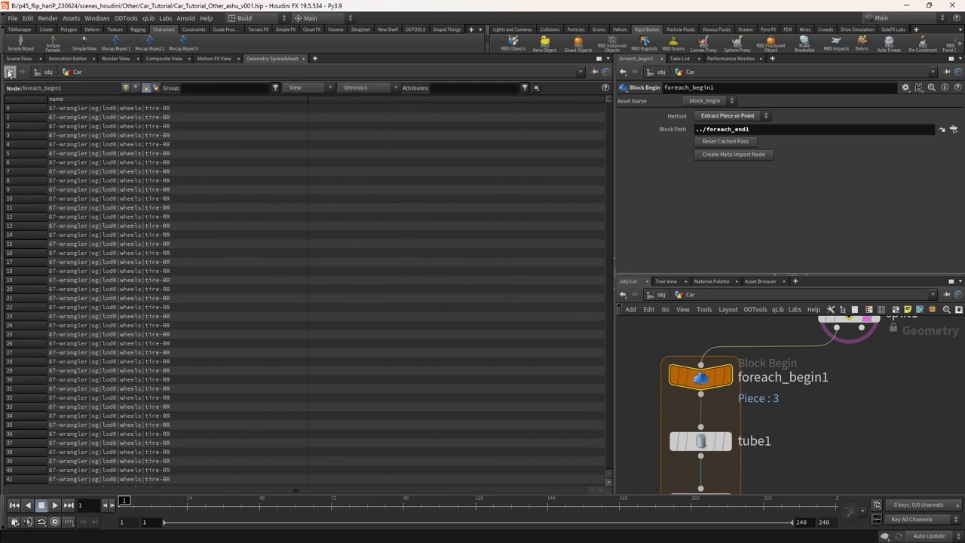
left_click(23, 58)
scroll(749, 445, "down", 3)
scroll(749, 445, "up", 2)
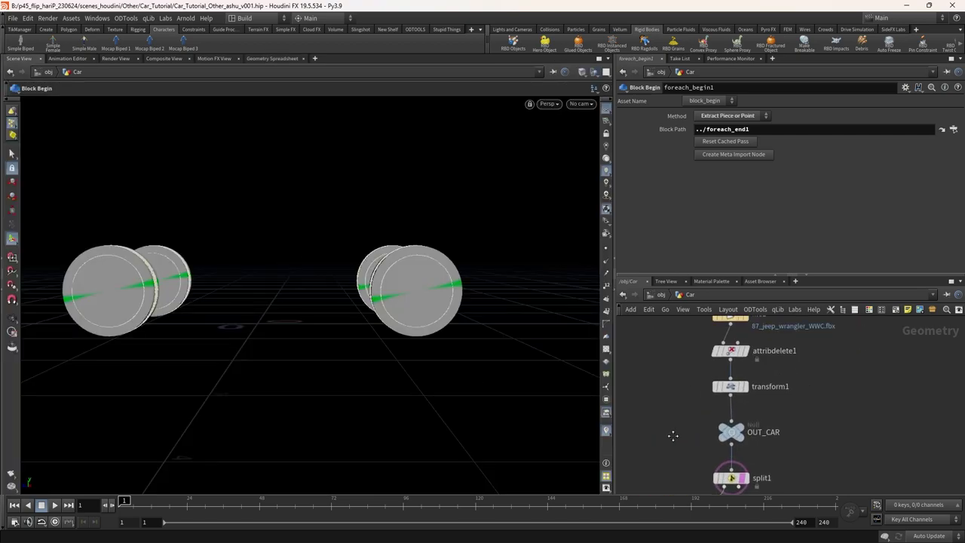
middle_click(730, 352)
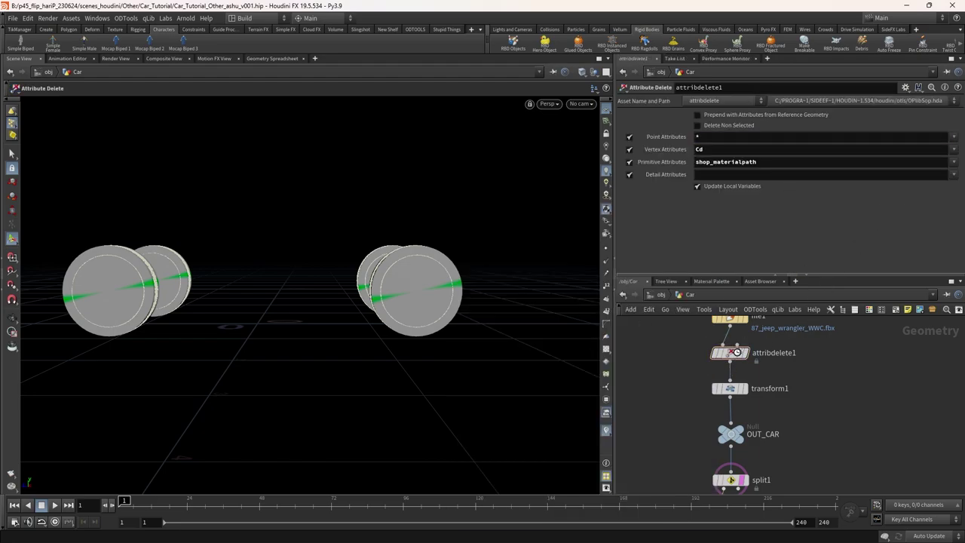
middle_click(740, 359)
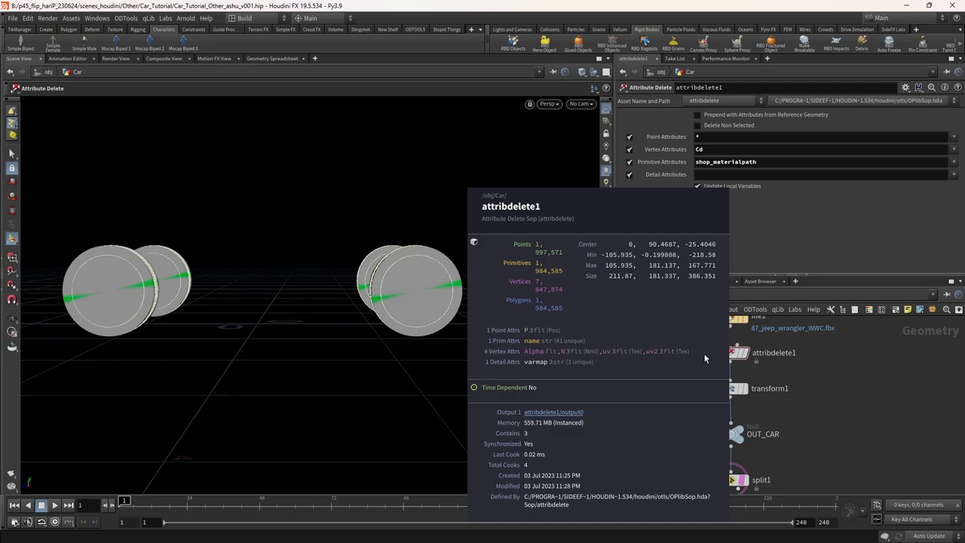
- Display connectivity1 and add an Attribute Wrangle node after it
scroll(703, 364, "down", 2)
scroll(724, 393, "up", 4)
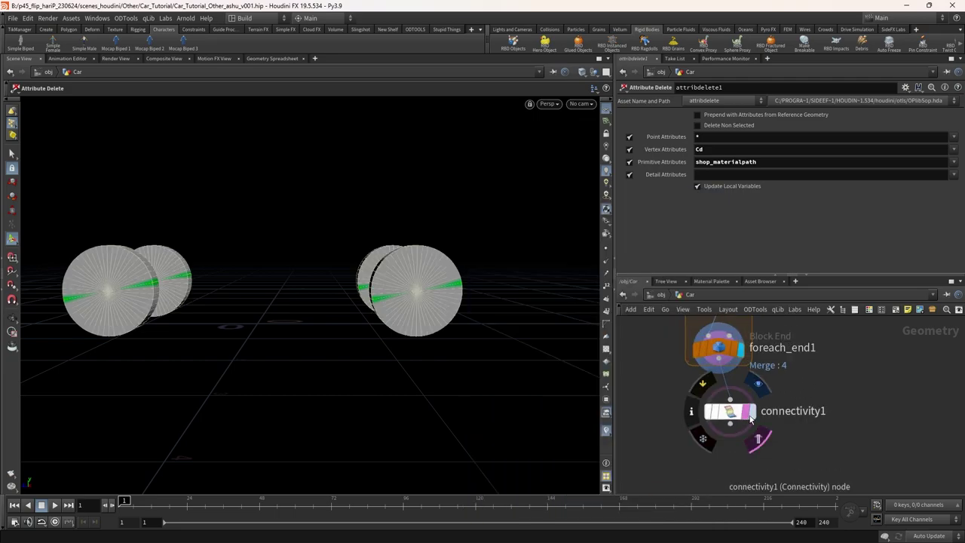
left_click(720, 413)
right_click(709, 429)
type("attribwrangle")
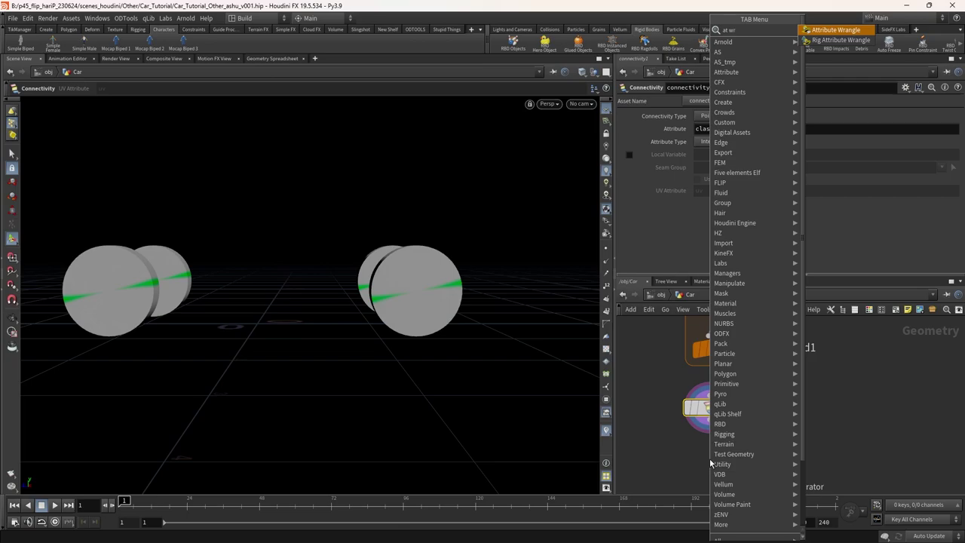
key("Return")
- Set connectivity1's connectivity type to Primitive and make attribwrangle1 run over Primitives
left_click(695, 368)
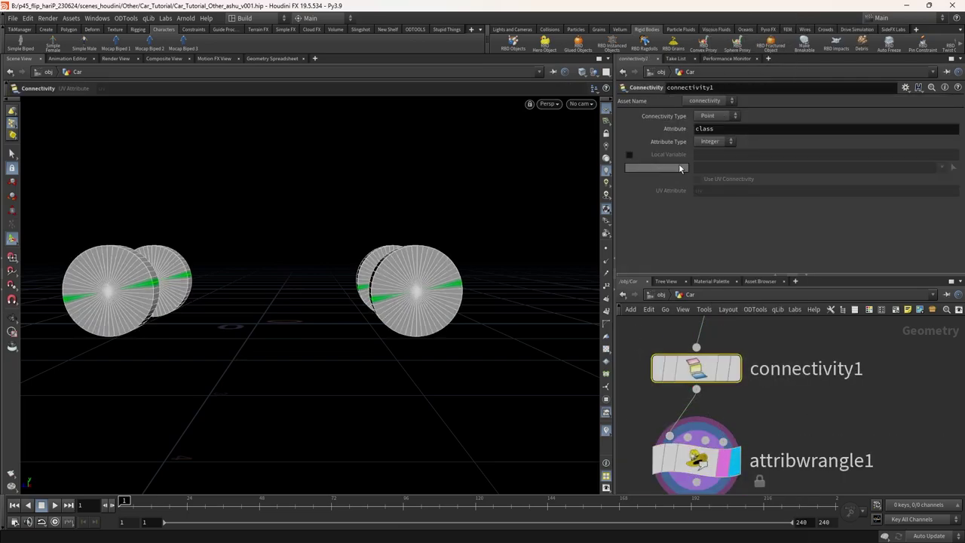
scroll(716, 392, "down", 2)
left_click(728, 419)
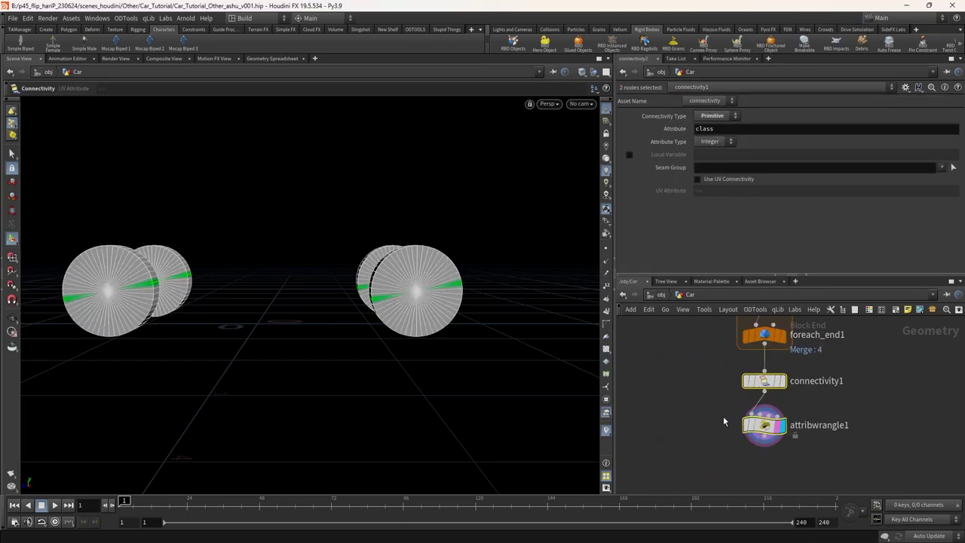
left_click(729, 177)
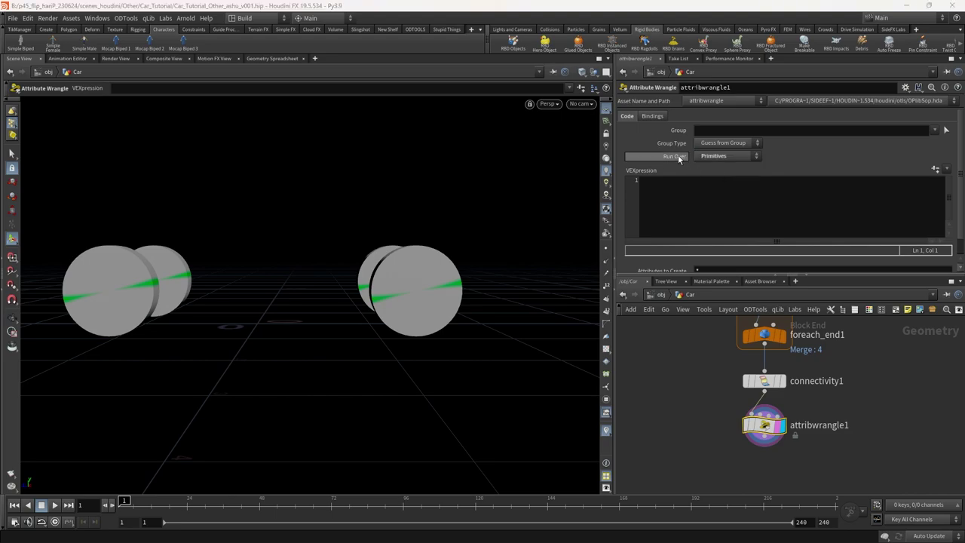
- Write the wrangle's VEX expression as s@name = chs("name") + "_"+ itoa(i@class);
left_click(722, 195)
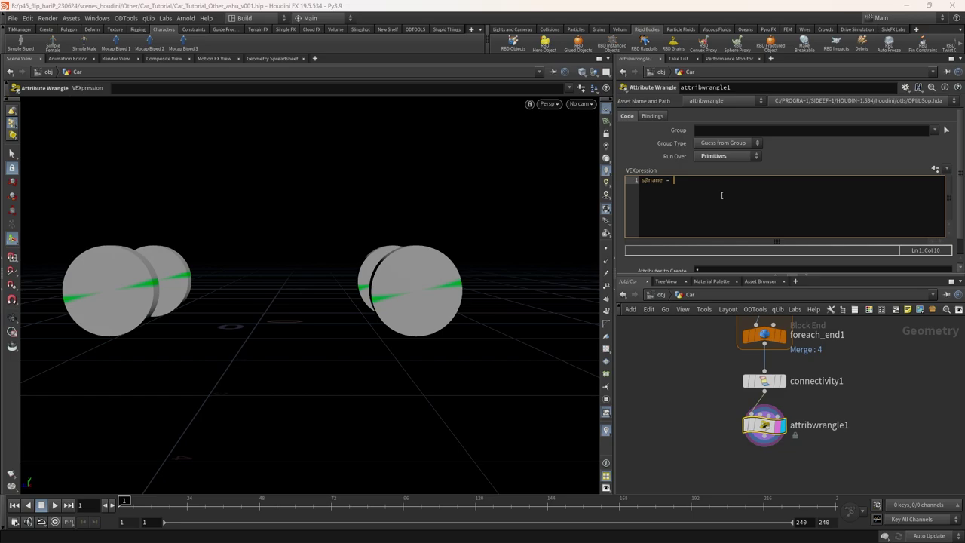
type("s@name = chs(\"name\")_")
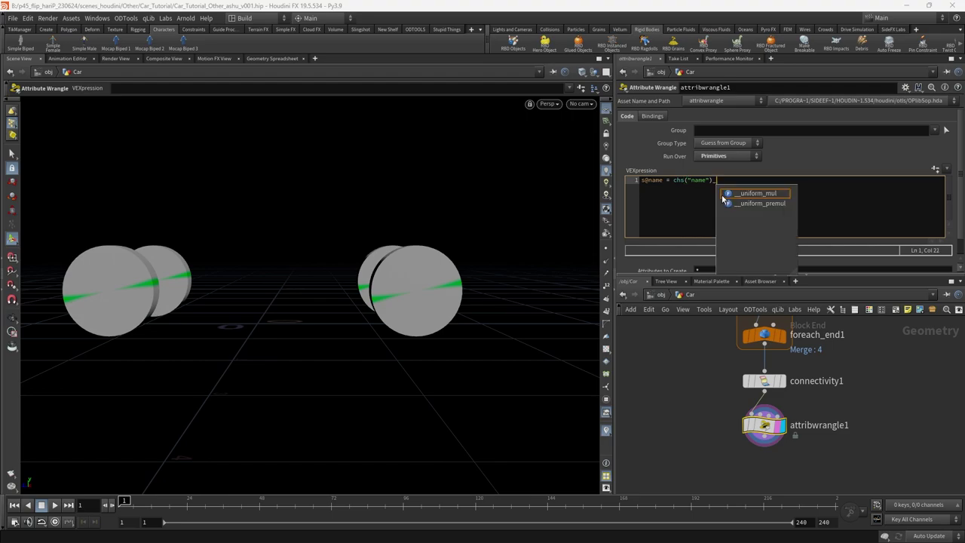
key("BackSpace")
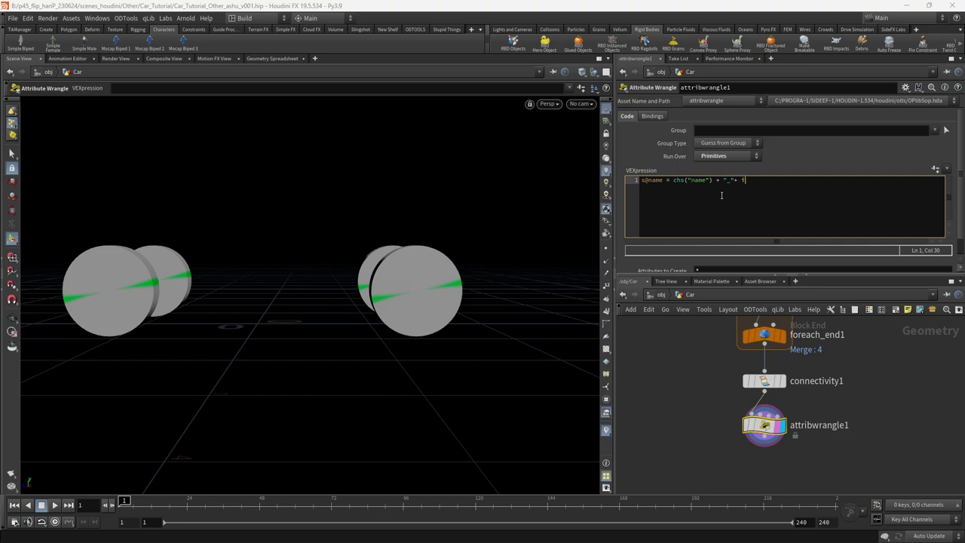
type("(i@class);")
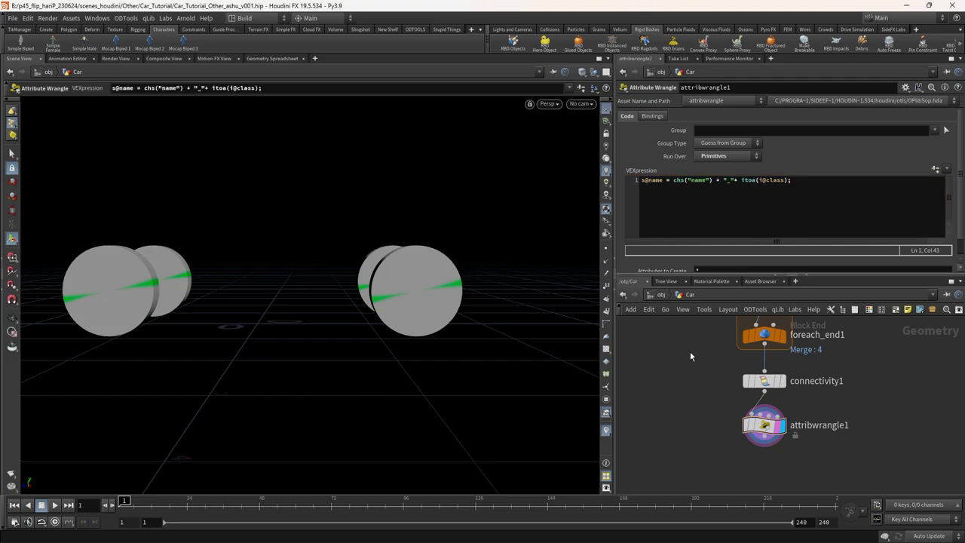
- Set the wrangle's Name parameter to $OS and rename the wrangle node wheel
scroll(763, 423, "up", 2)
scroll(961, 180, "down", 2)
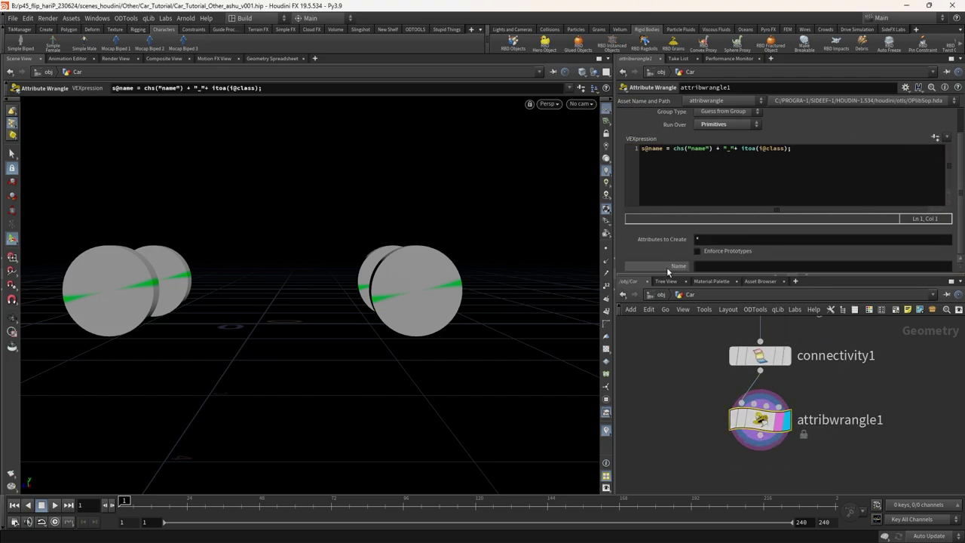
left_click(702, 265)
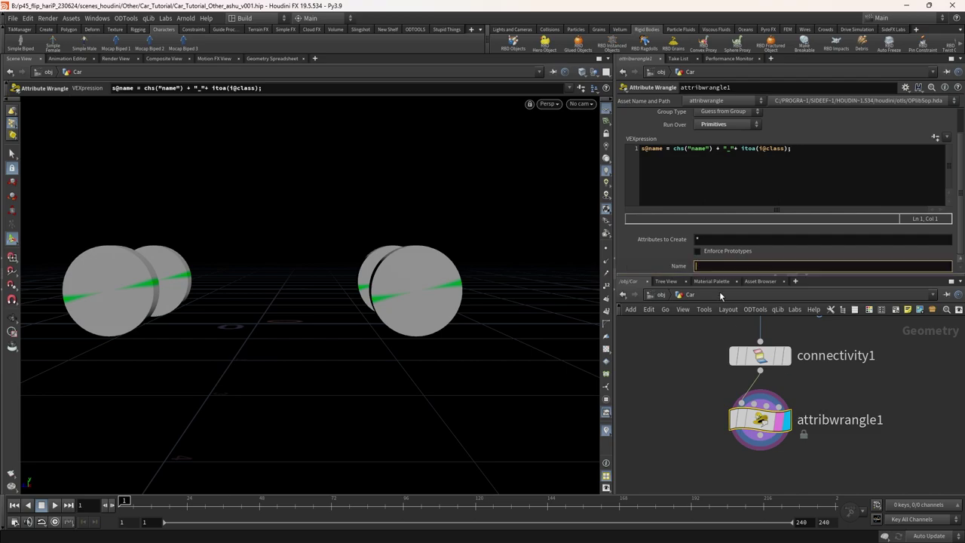
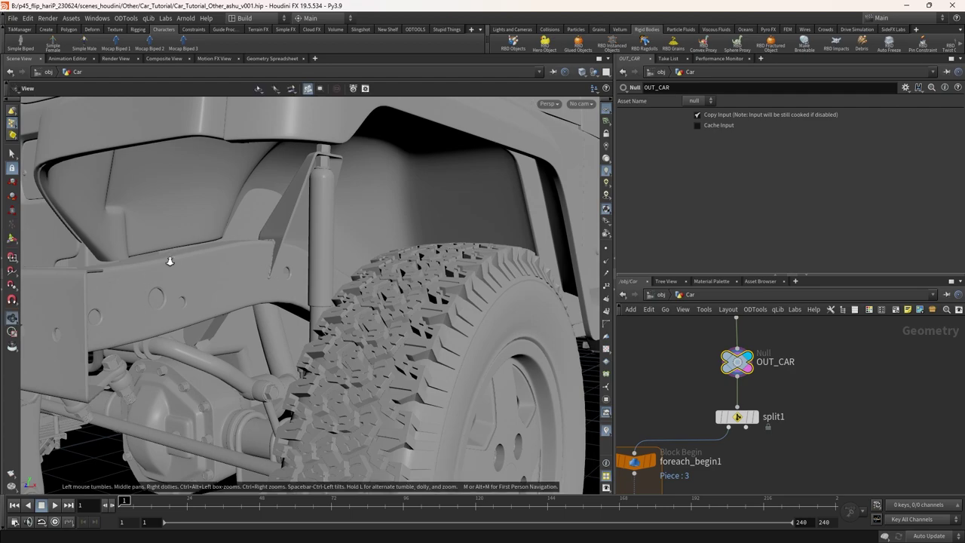
- Examine the Jeep's tire and suspension at OUT_CAR and the four marked tubes at the wheel node from several angles
left_click_drag(291, 329, 226, 261)
scroll(736, 422, "down", 3)
left_click(735, 446)
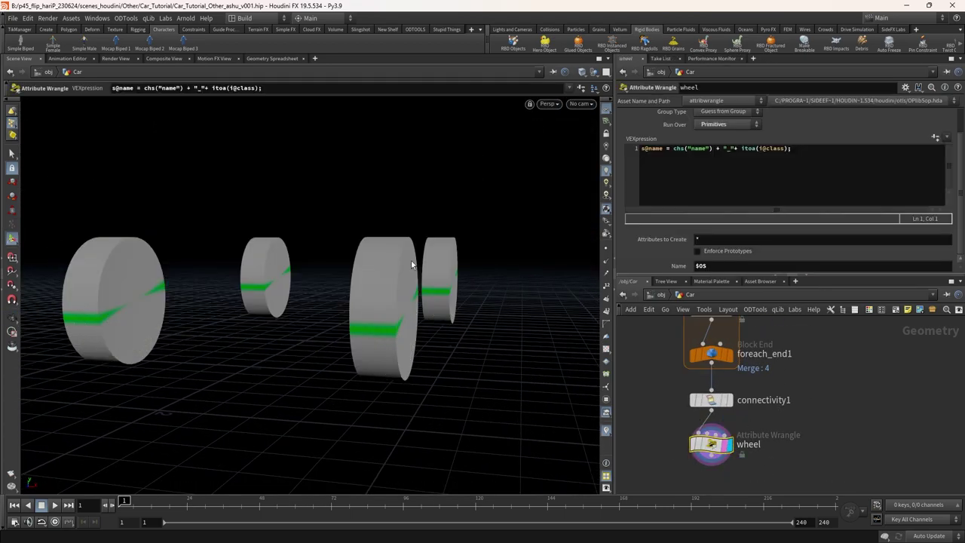
left_click_drag(414, 268, 379, 282)
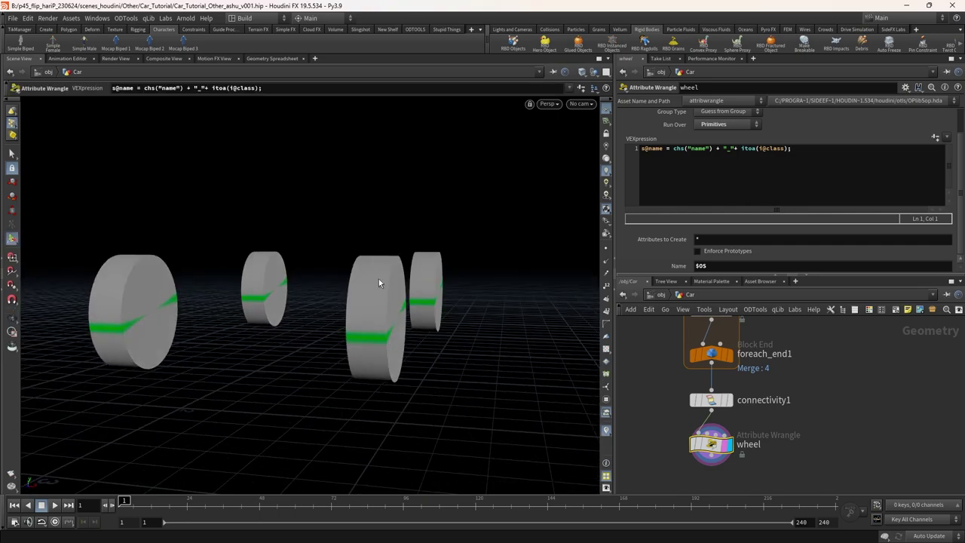
left_click_drag(388, 225, 360, 181)
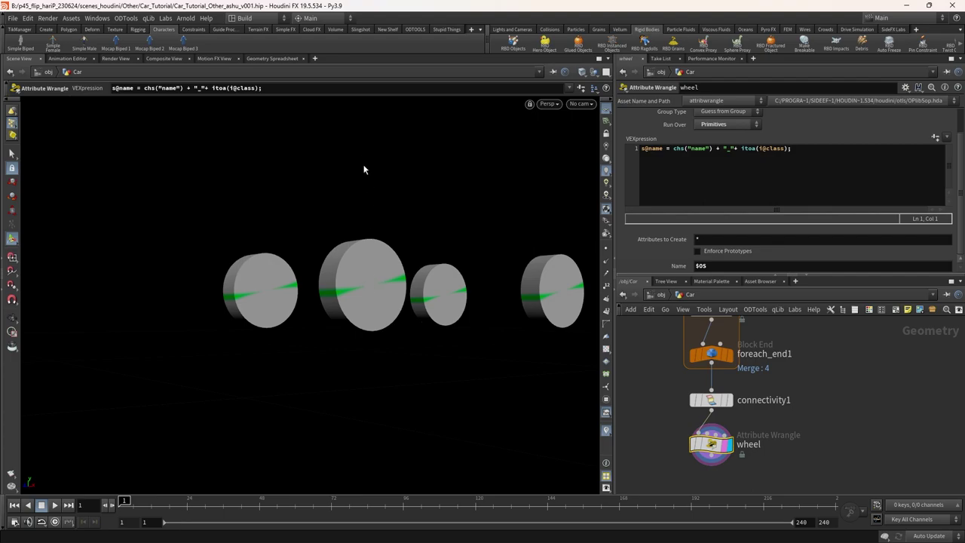
left_click_drag(366, 222, 457, 237)
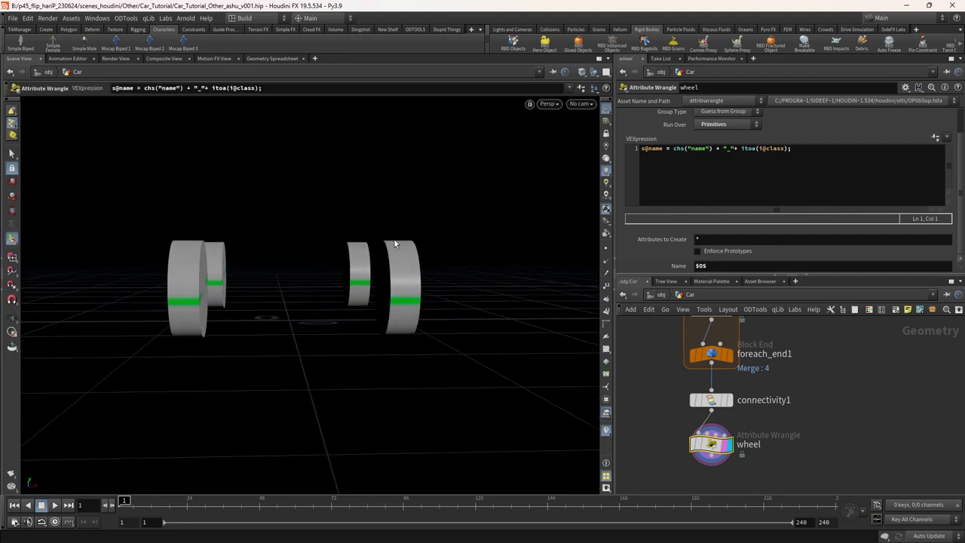
- Add a For-Each Named Primitive block, feed it from the wheel node and display foreach_begin2
scroll(733, 420, "down", 5)
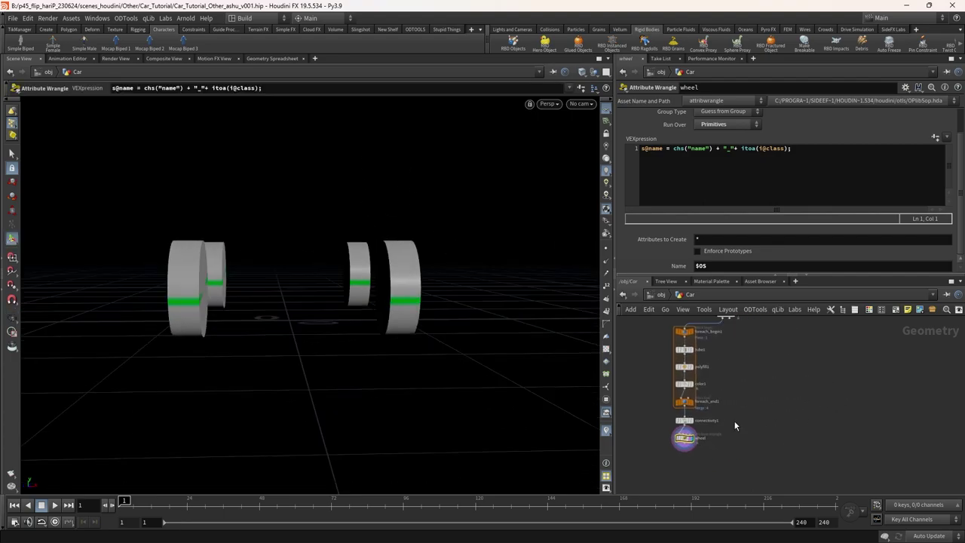
key("Tab")
type("for eac")
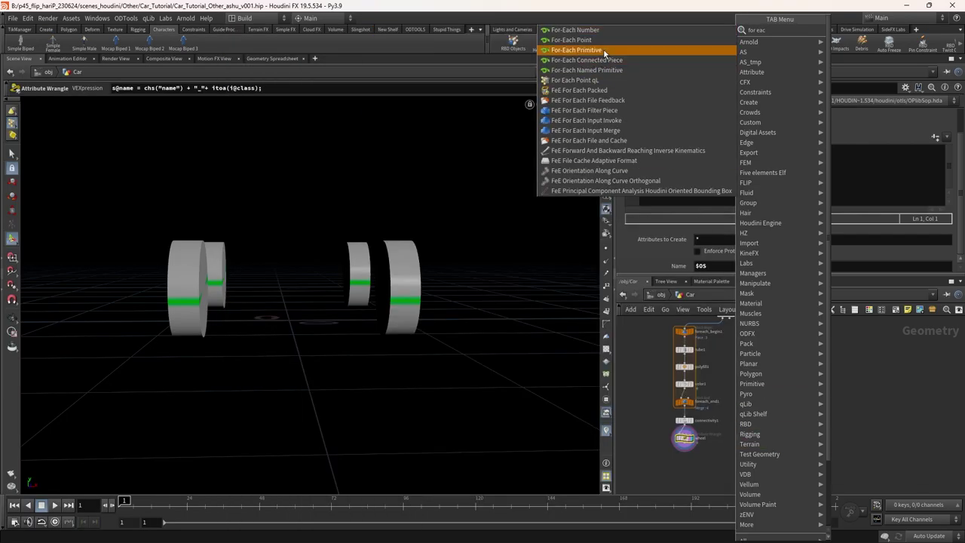
left_click(625, 70)
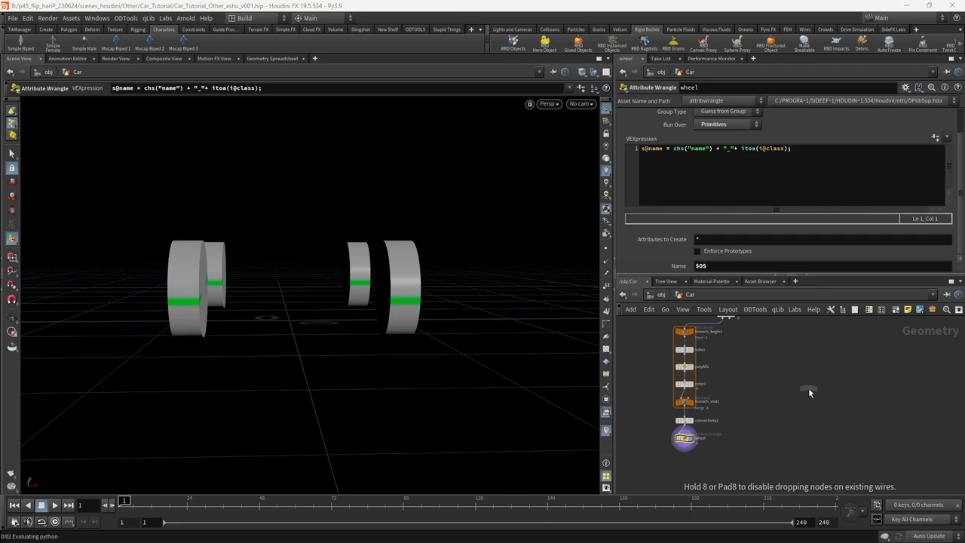
left_click(839, 411)
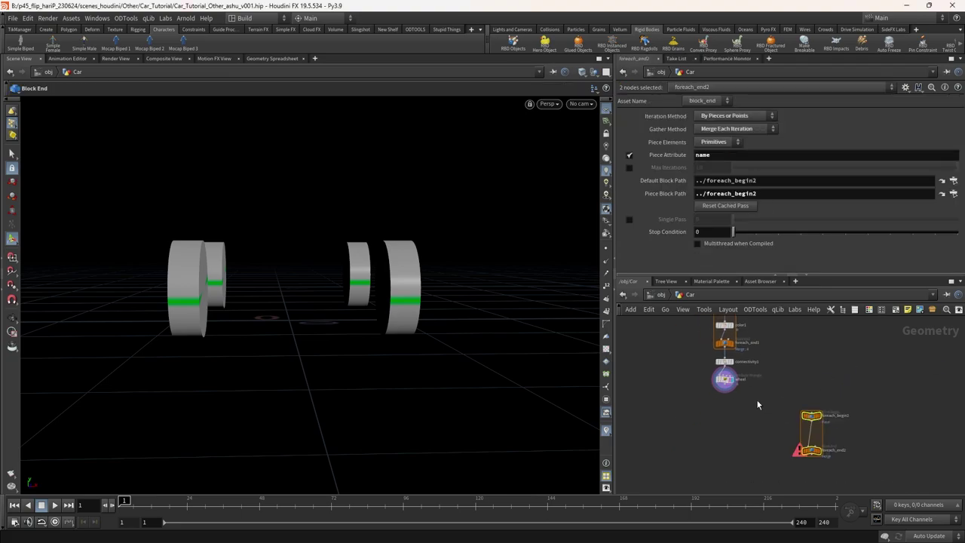
scroll(895, 451, "up", 3)
left_click(825, 345)
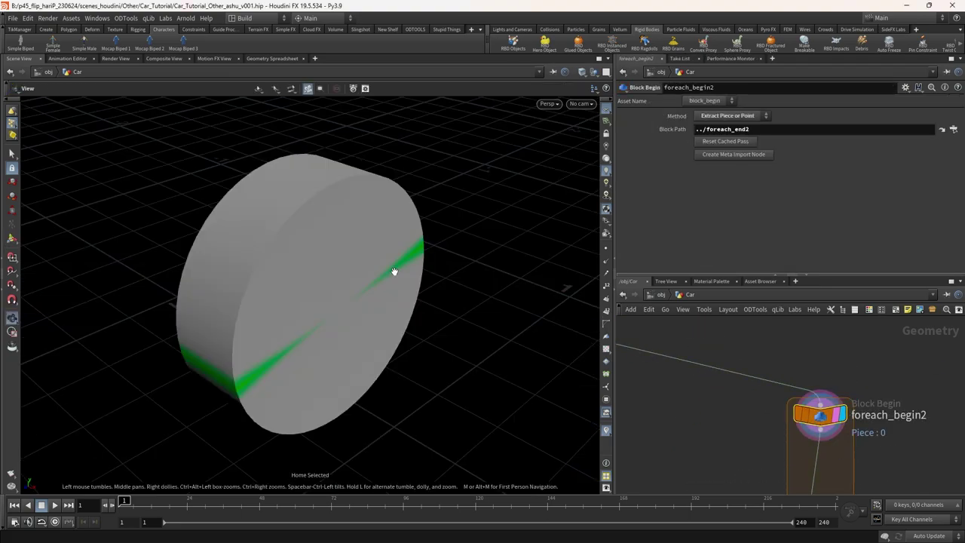
- Insert a Transform node between foreach_begin2 and foreach_end2
scroll(784, 399, "down", 2)
key("Tab")
type("transform")
key("Return")
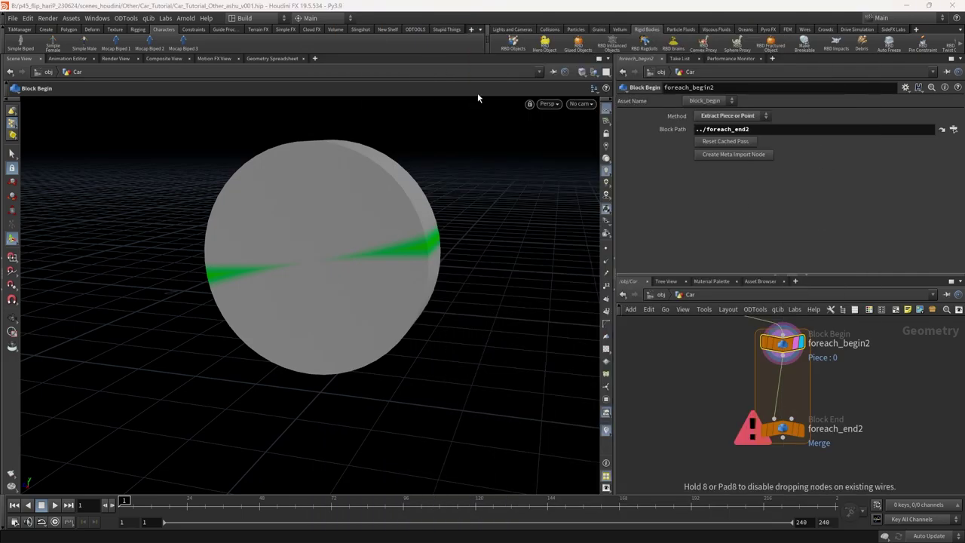
left_click(788, 391)
left_click(740, 206)
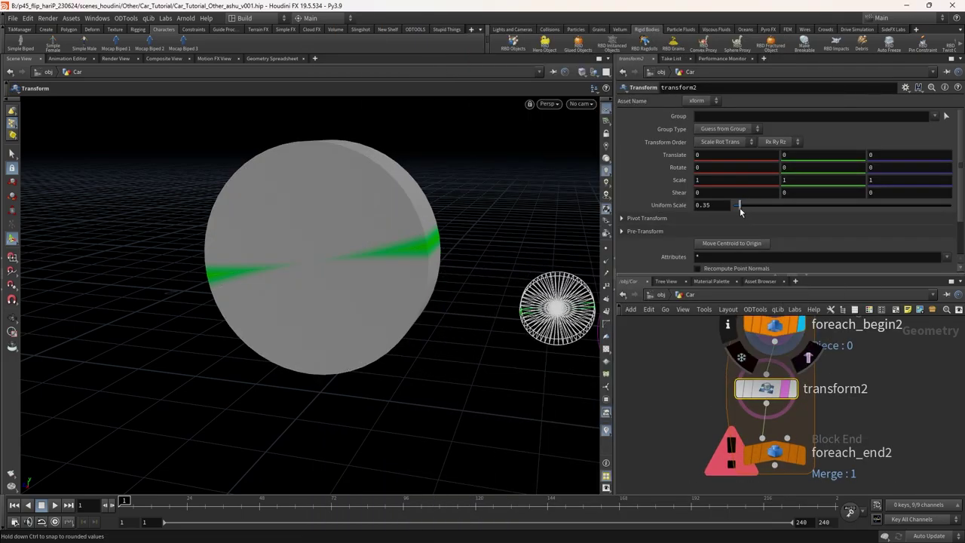
- Display transform2 and set its Pivot Translate to $CEX, $CEY and $CEZ
left_click(906, 88)
left_click(834, 342)
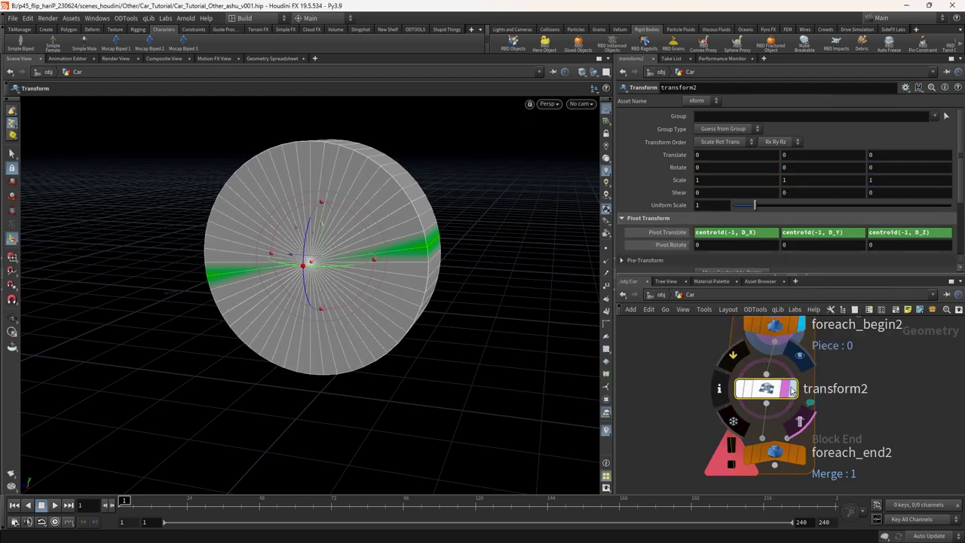
left_click(658, 236)
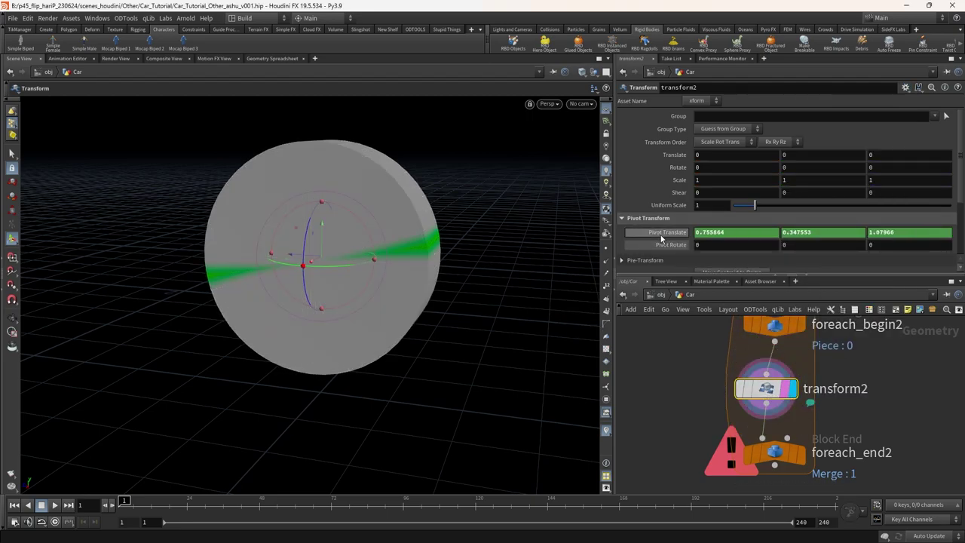
left_click(660, 234)
left_click(660, 234)
type("$CEX")
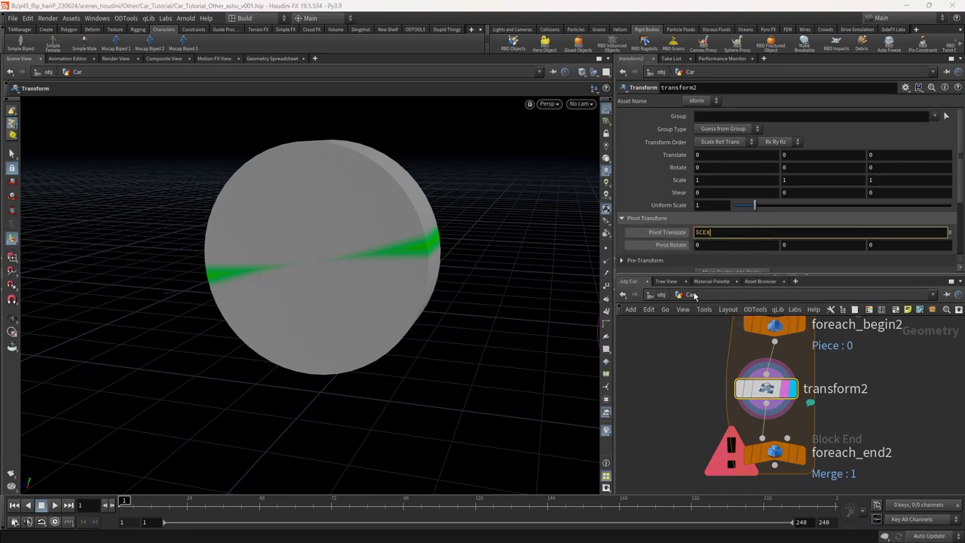
type("$CEY")
type("$CEZ")
key("Return")
- Set transform2's Translate Y to 1 and its Uniform Scale to 0.2
left_click_drag(461, 258, 373, 280)
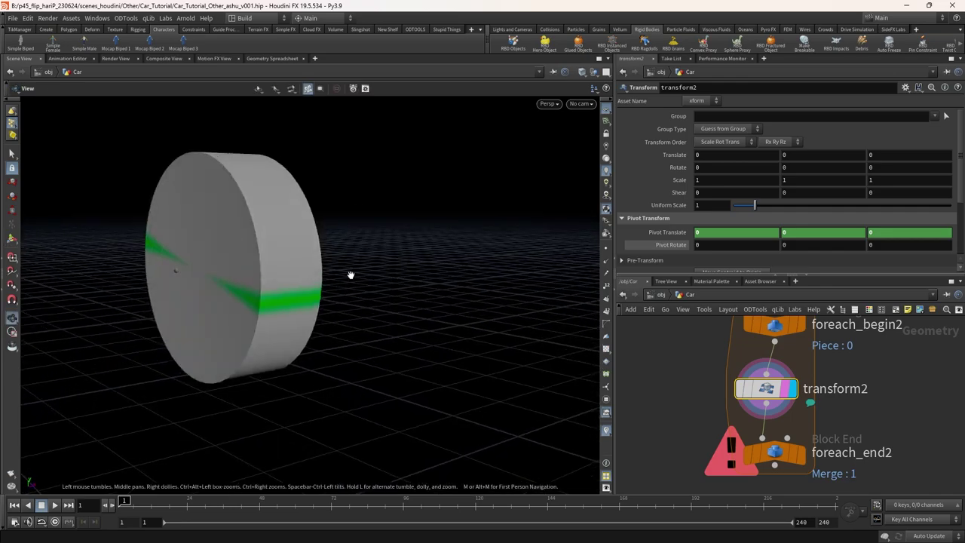
key("Return")
left_click_drag(754, 205, 735, 211)
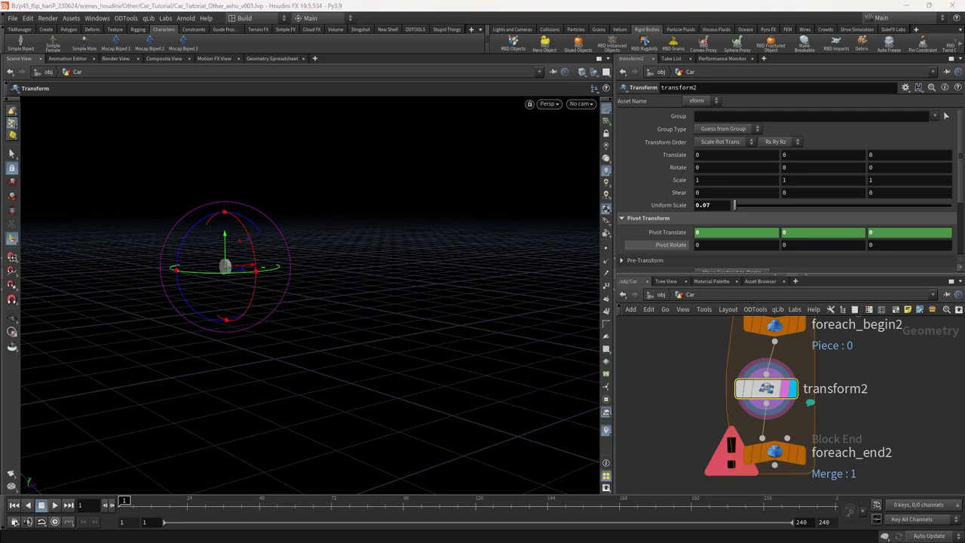
left_click(788, 155)
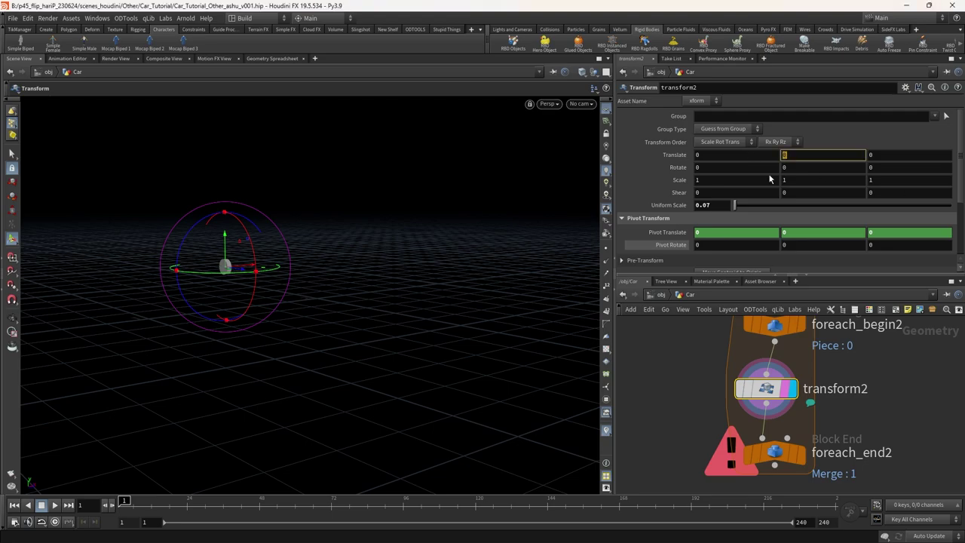
key("Return")
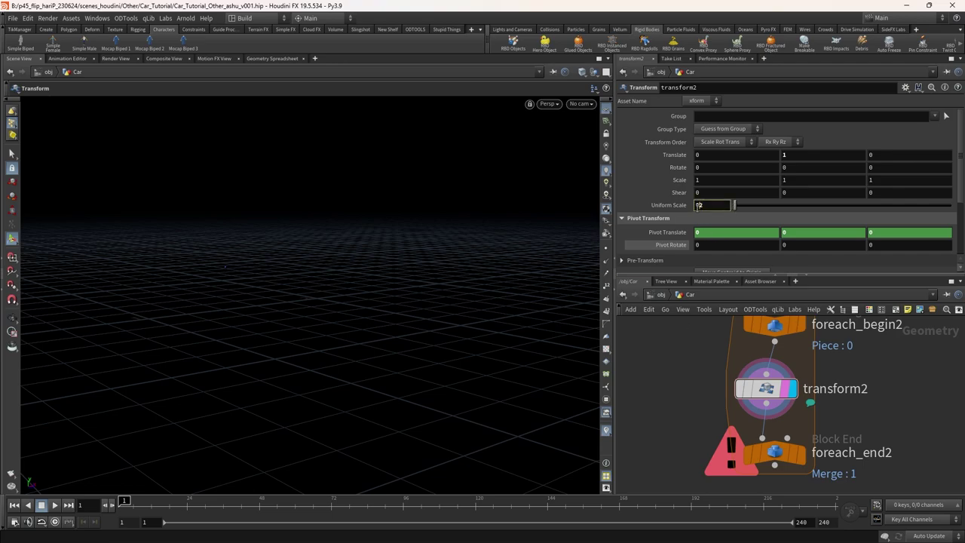
key("Return")
- Display foreach_end2 and merge its output with the wheel node in a displayed Merge node
left_click(800, 452)
scroll(709, 397, "down", 4)
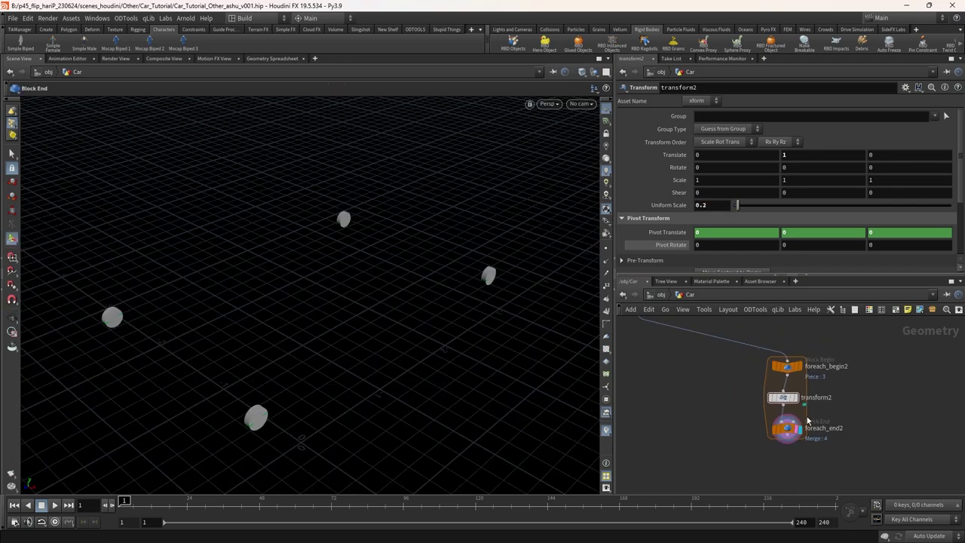
left_click_drag(802, 405, 860, 434)
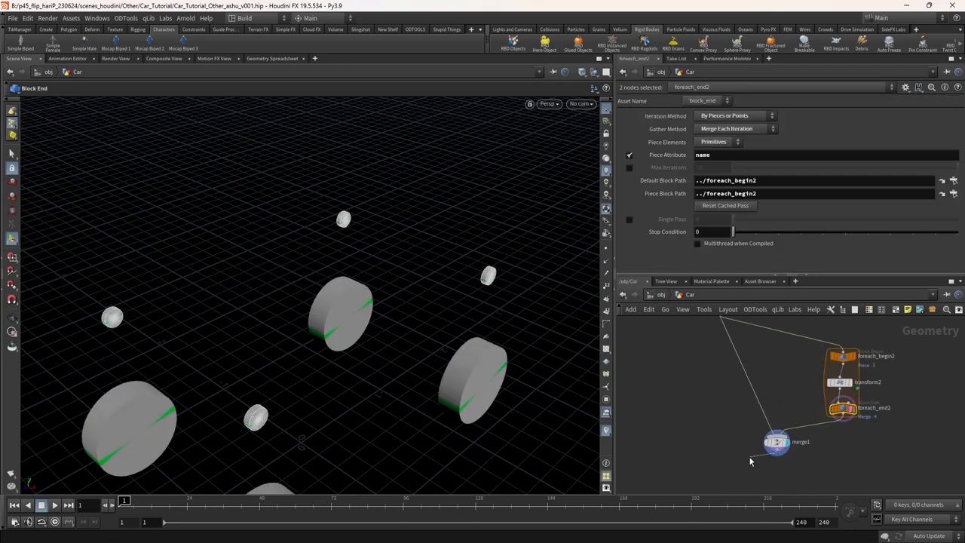
scroll(789, 446, "up", 3)
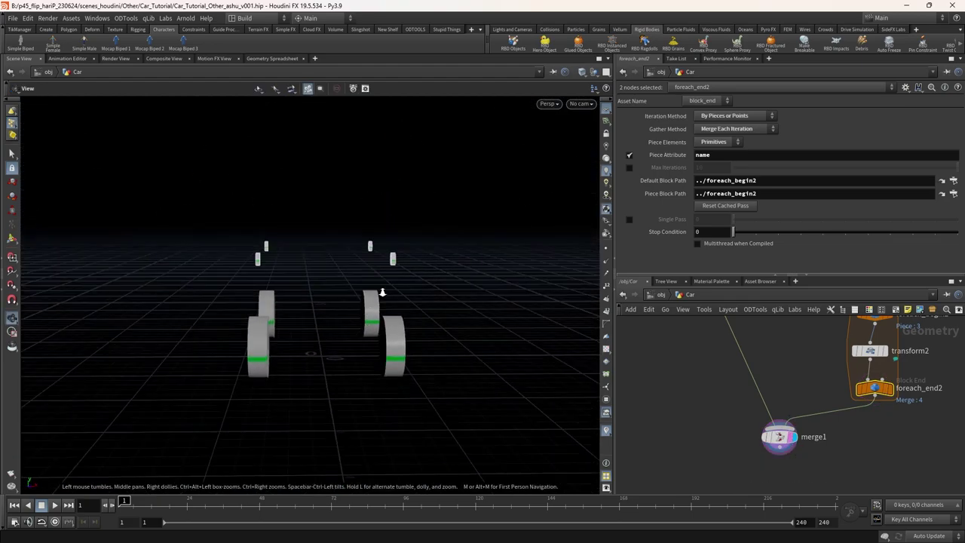
scroll(787, 448, "up", 2)
left_click(786, 450)
- Inspect the large wheel tubes and the small raised tubes at merge1 from several angles and distances
left_click_drag(528, 384, 453, 387, "alt")
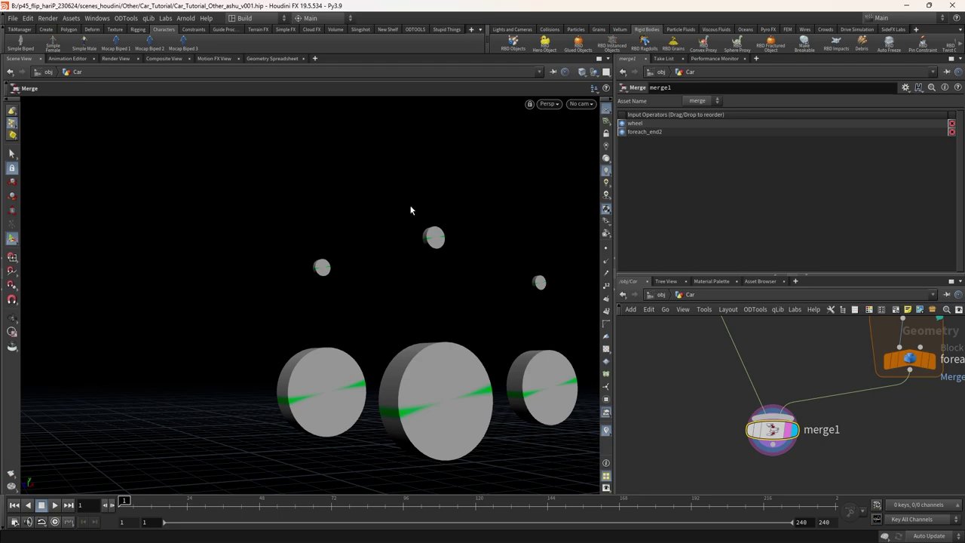
left_click_drag(388, 276, 282, 379, "alt")
scroll(706, 439, "down", 3)
scroll(706, 439, "up", 3)
mouse_move(397, 328)
left_mouse_down()
mouse_move(522, 274)
mouse_move(427, 274)
mouse_move(413, 333)
left_mouse_up()
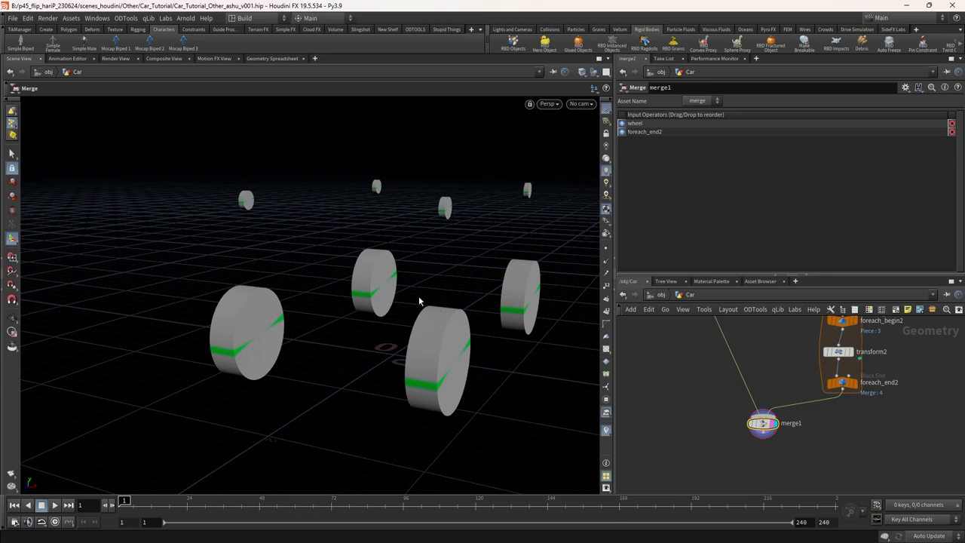
scroll(395, 404, "up", 10)
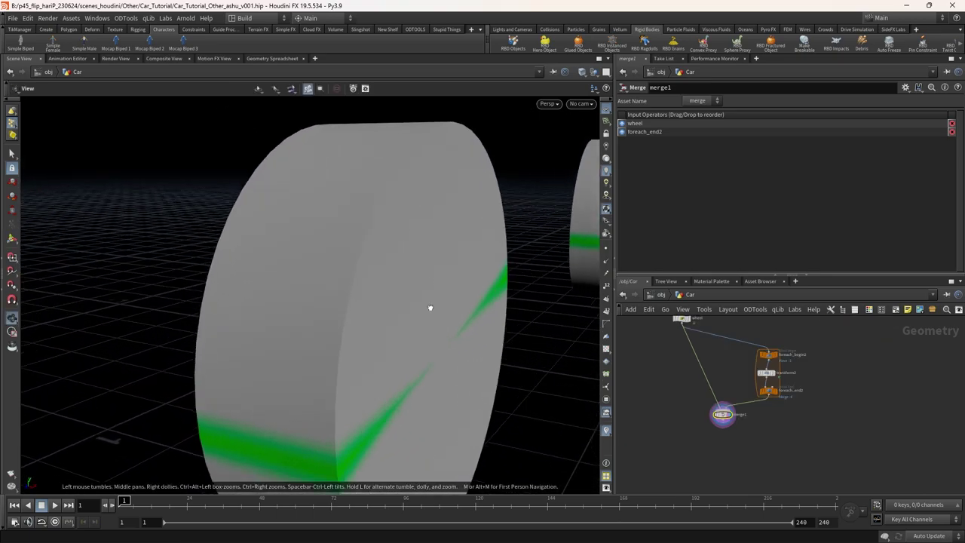
scroll(372, 349, "down", 5)
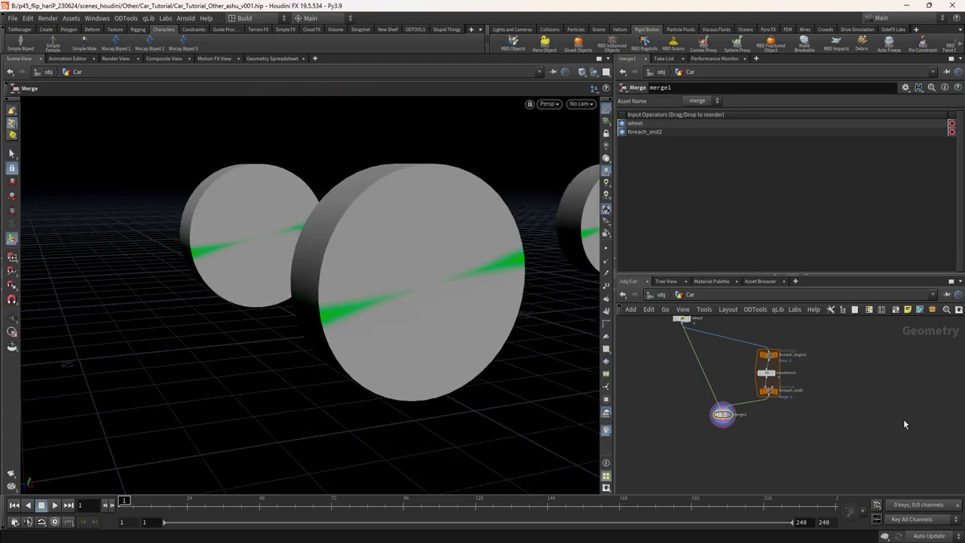
- Duplicate the second for-each block with its transform and set transform3's Translate Y to 0
scroll(817, 380, "up", 2)
left_click_drag(761, 386, 855, 389, "alt")
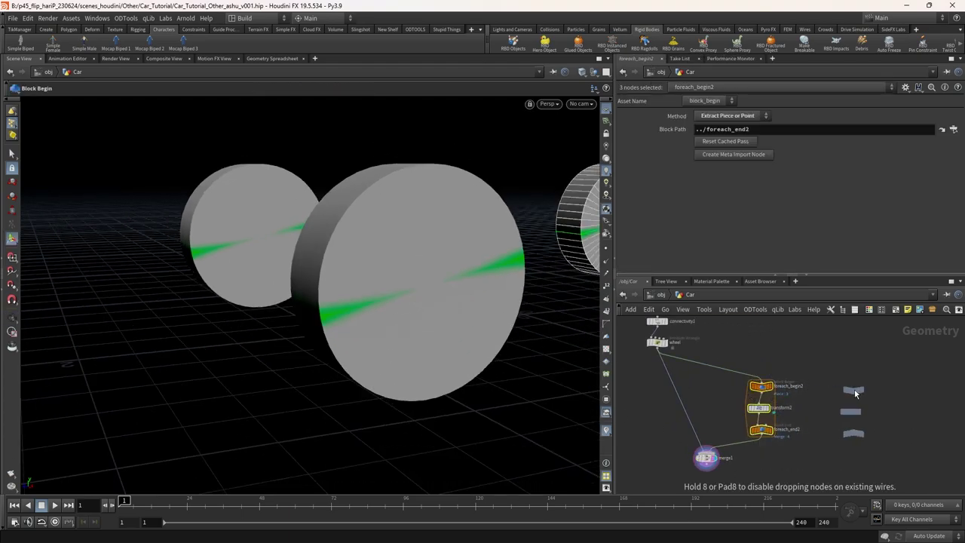
scroll(854, 389, "up", 2)
left_click(838, 420)
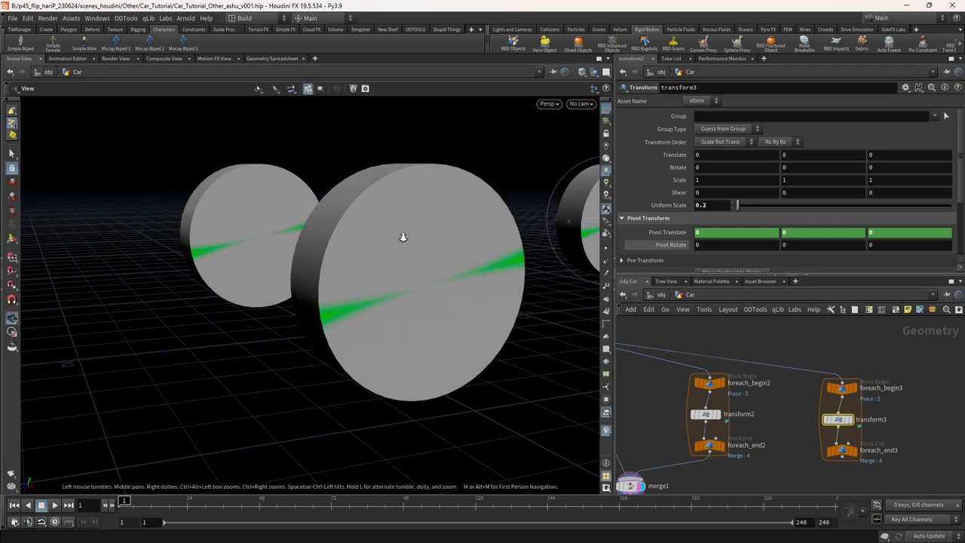
scroll(407, 237, "down", 3)
key("Return")
- Connect foreach_end3 to merge1 and show the viewport geometry in wireframe
middle_click_drag(915, 454, 922, 409)
scroll(771, 427, "up", 2)
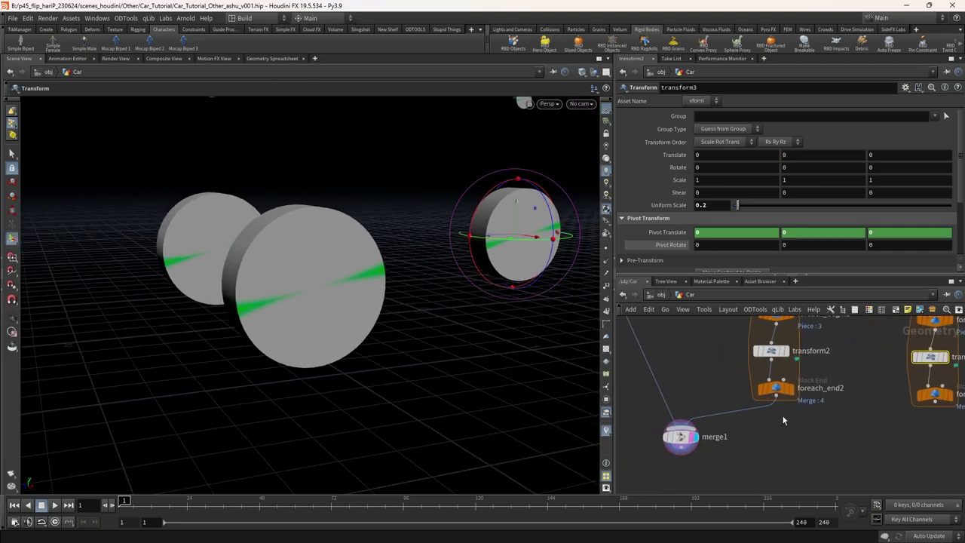
middle_click_drag(681, 437, 739, 445)
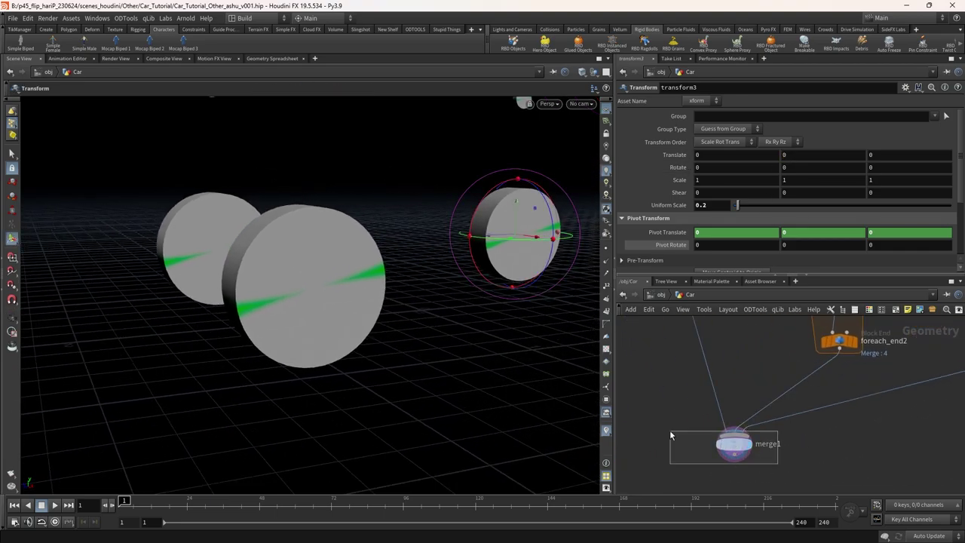
left_click(733, 443)
key("w")
key("Escape")
- Examine the small tubes inside and above the wheel tubes in the wireframe view of merge1
scroll(491, 329, "up", 6)
left_click_drag(312, 330, 335, 345)
key("Return")
key("Escape")
left_click_drag(389, 290, 431, 222)
scroll(370, 420, "down", 5)
key("Return")
scroll(757, 447, "down", 3)
scroll(757, 438, "up", 3)
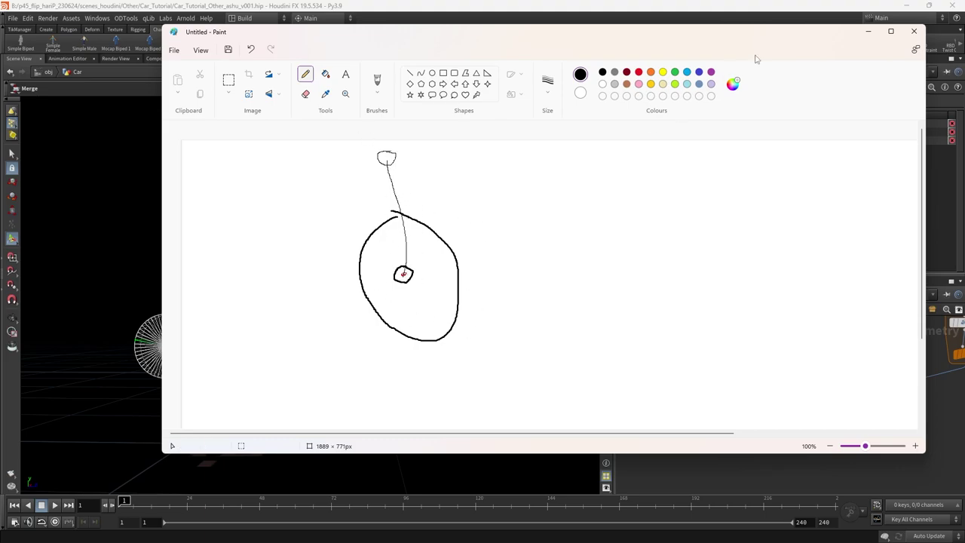
- Switch from Paint back to Houdini and inspect the merged wireframe tubes and the Jeep's underside at OUT_CAR
left_click(868, 31)
scroll(540, 326, "up", 6)
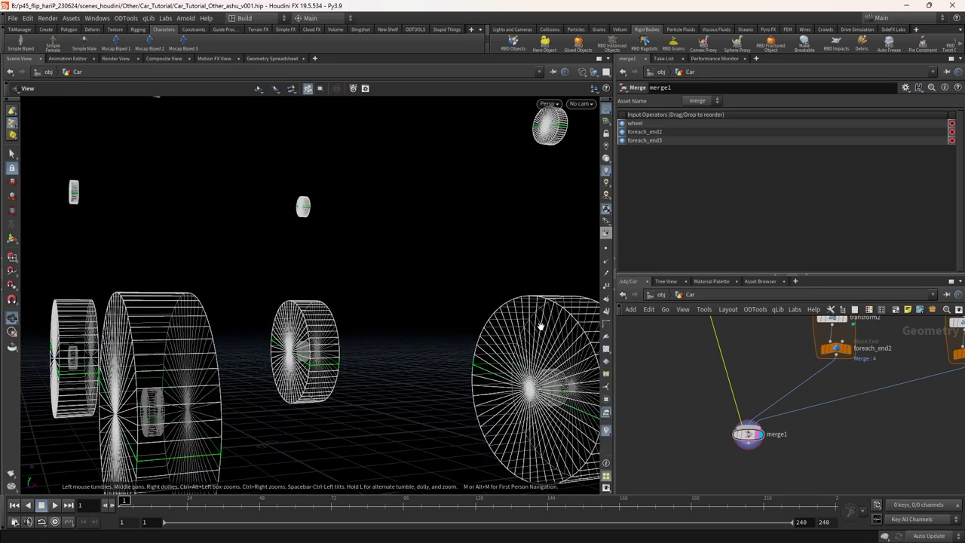
scroll(540, 326, "down", 5)
left_click_drag(540, 326, 201, 349)
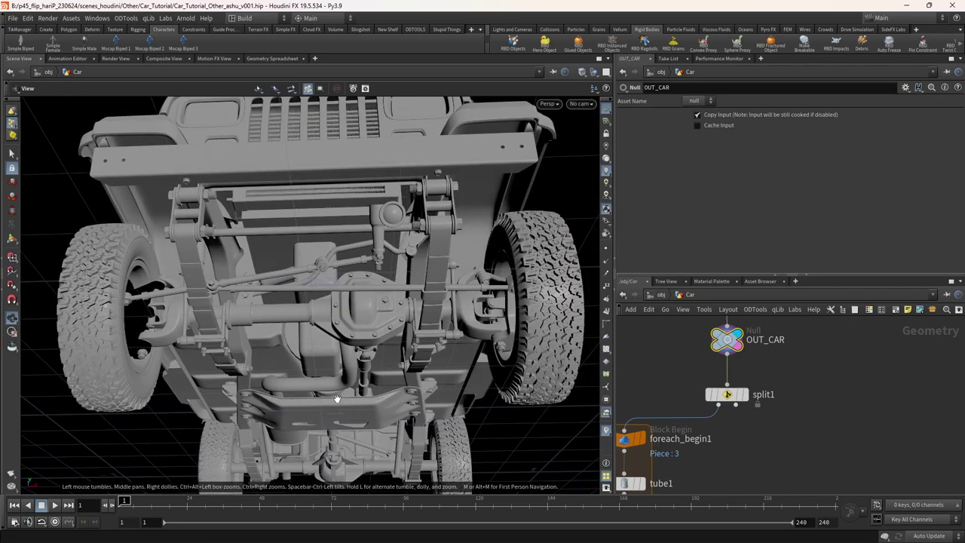
- Branch an Assemble node off the wheel wrangle, with Create Name Attribute off and Create Packed Primitives on, and check its node info
left_click_drag(338, 398, 370, 457)
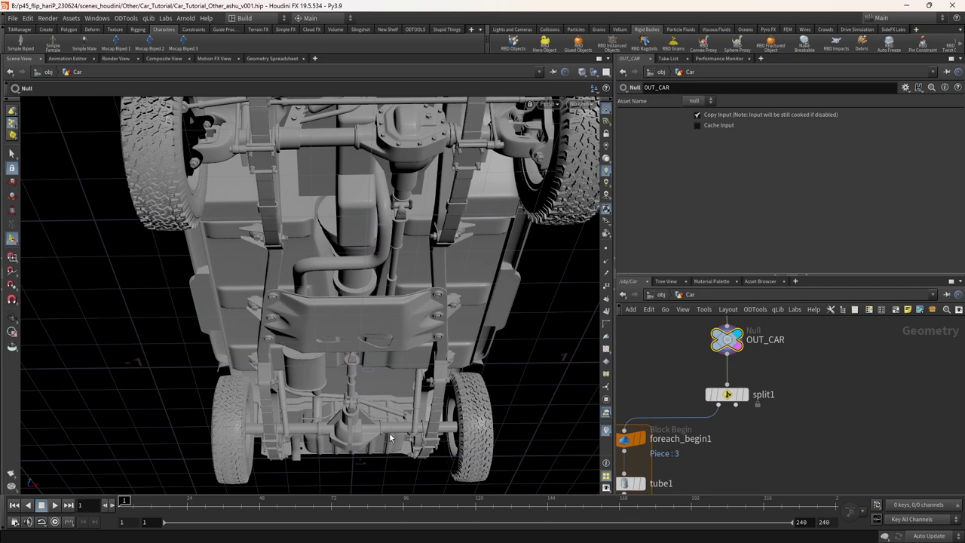
mouse_move(363, 169)
left_mouse_down()
mouse_move(382, 331)
mouse_move(378, 168)
left_mouse_up()
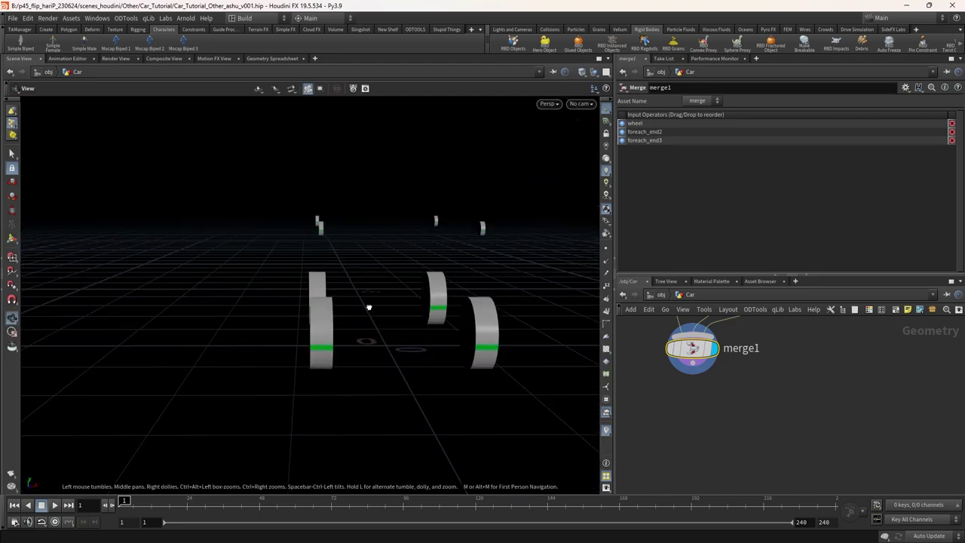
left_click_drag(369, 307, 376, 383)
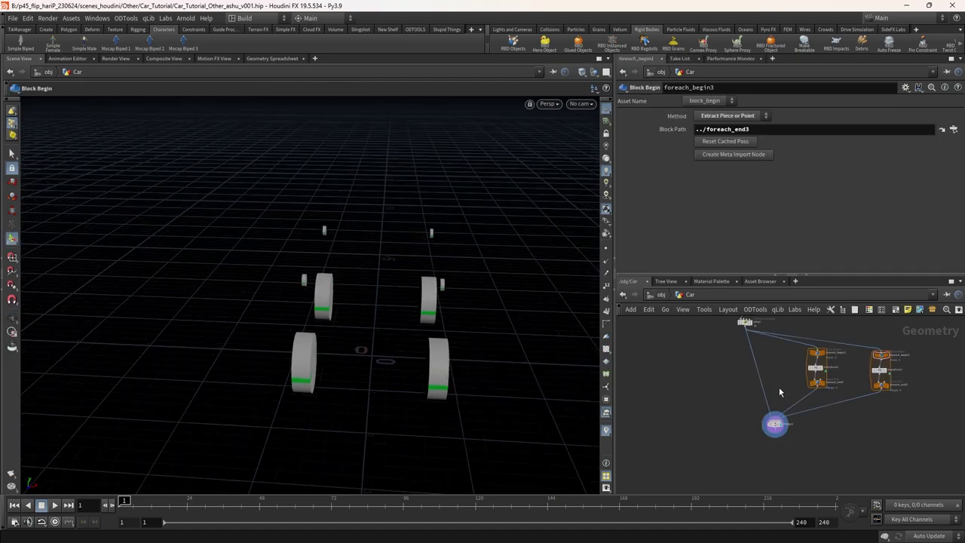
left_click(757, 349)
key("Tab")
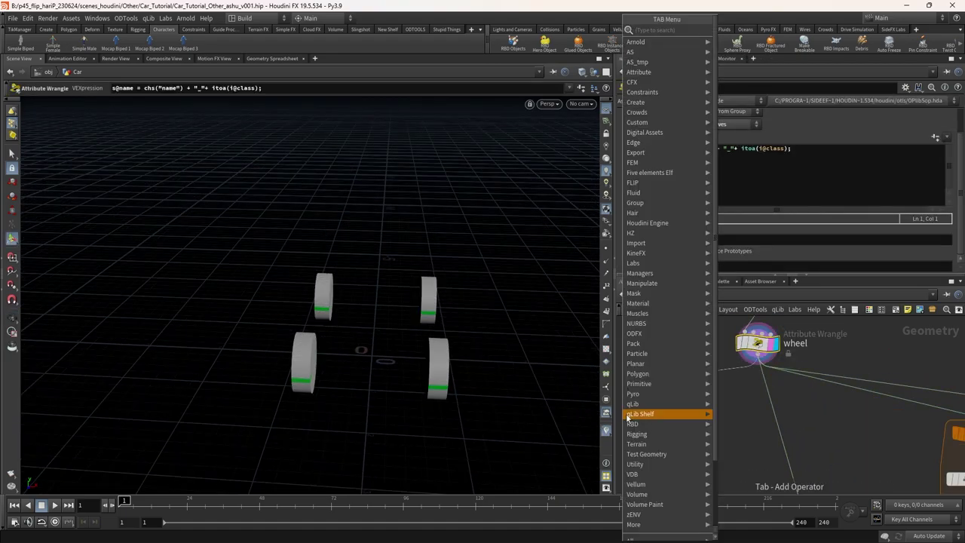
type("ass")
key("Return")
left_click(687, 360)
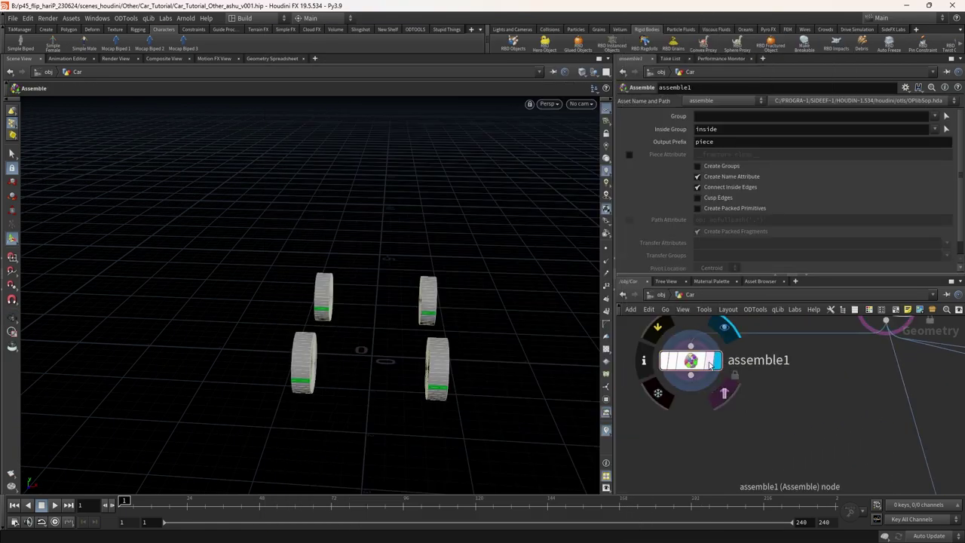
left_click(721, 178)
middle_click(683, 371)
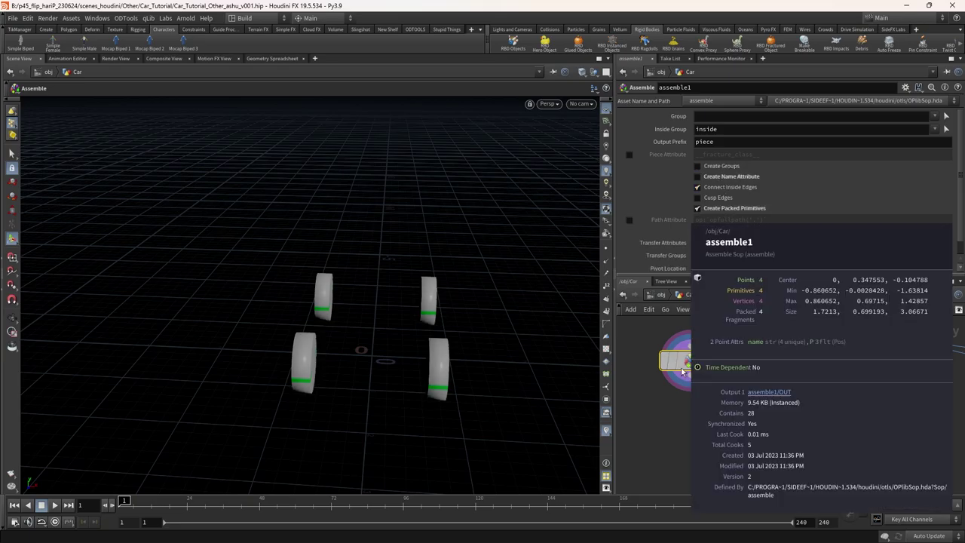
left_click(686, 270)
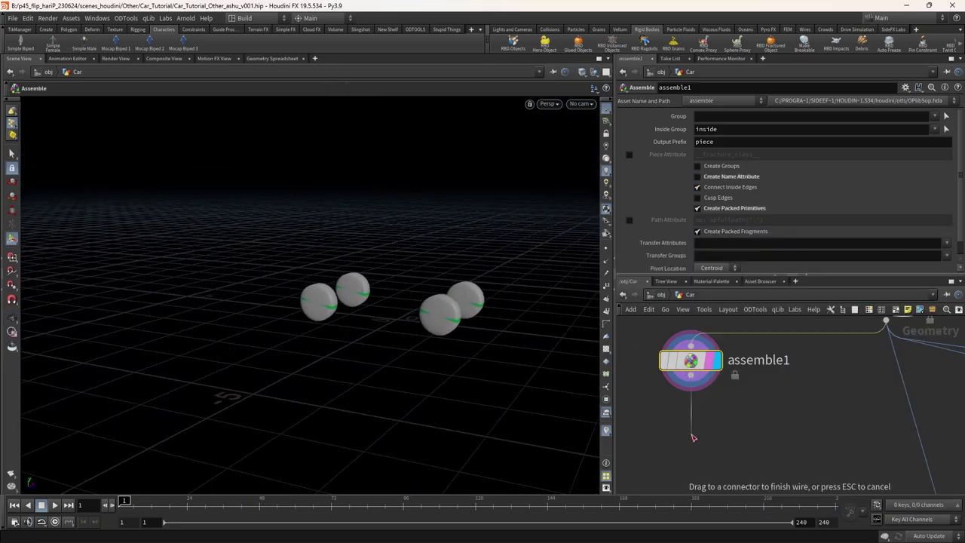
- Append an Add node to assemble1, enable Delete Geometry But Keep the Points, and display it
key("Tab")
type("as")
key("BackSpace")
key("BackSpace")
type("add")
key("Return")
left_click(688, 433)
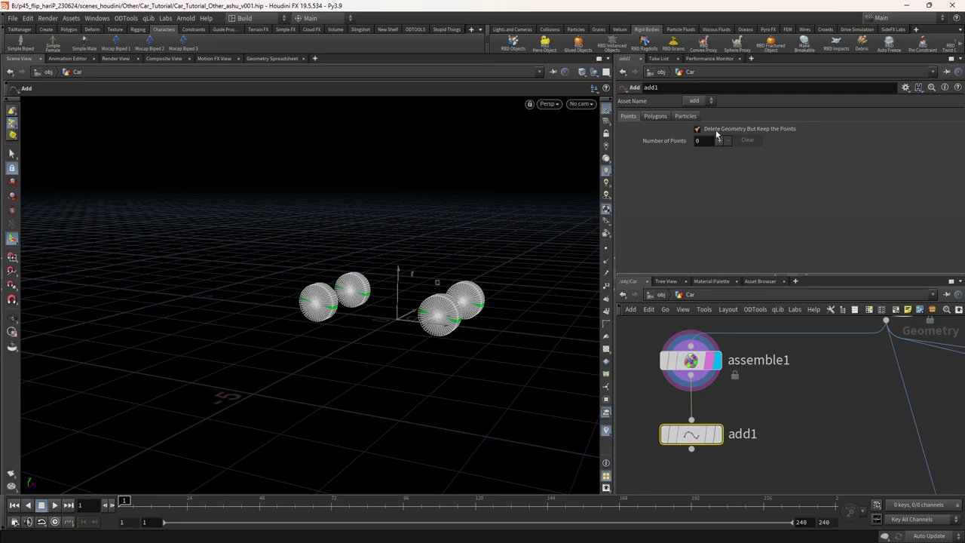
left_click(716, 435)
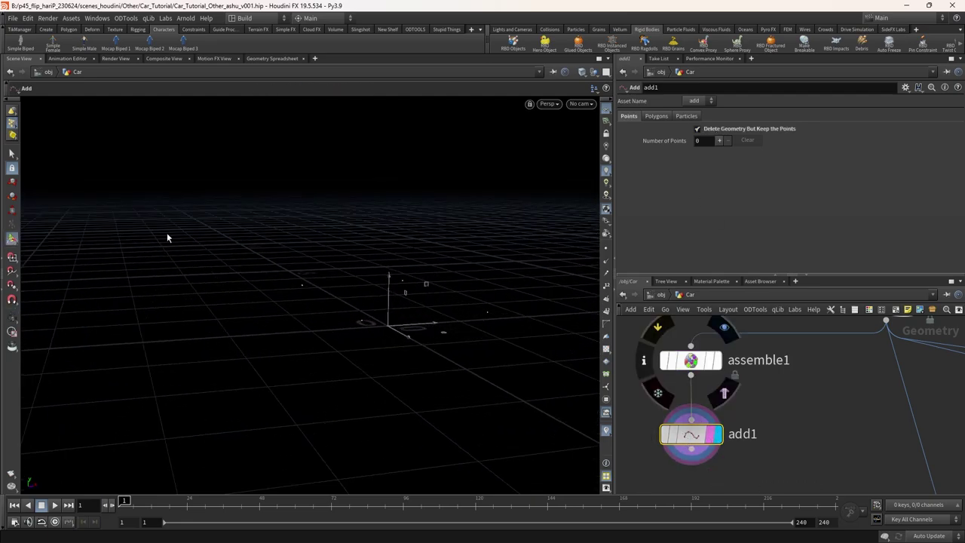
- Append a Transform node to add1 and scale the wheel points down along X so each left-right pair comes together
left_click(13, 154)
key("Tab")
type("tra")
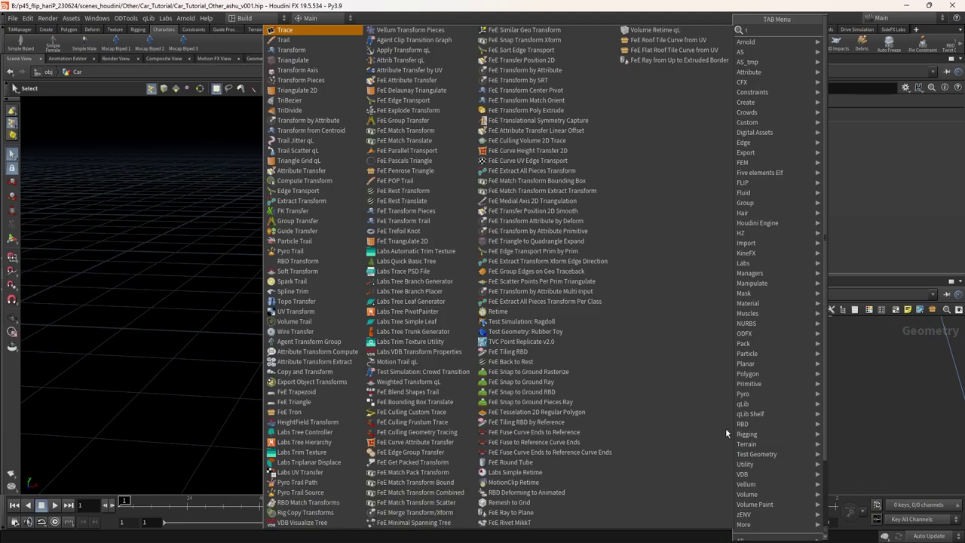
left_click(463, 54)
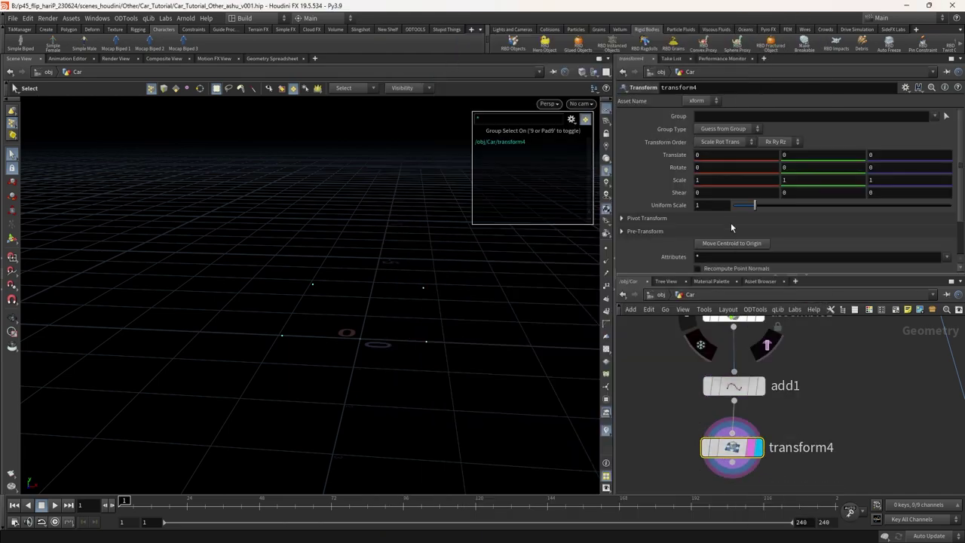
left_click(906, 89)
middle_click_drag(707, 181, 708, 181)
key("Escape")
left_click_drag(354, 331, 432, 280)
left_click_drag(395, 327, 392, 264)
- Append a Fuse node to transform4, display it, and check its node info
left_click_drag(733, 462, 752, 419)
type("fuse")
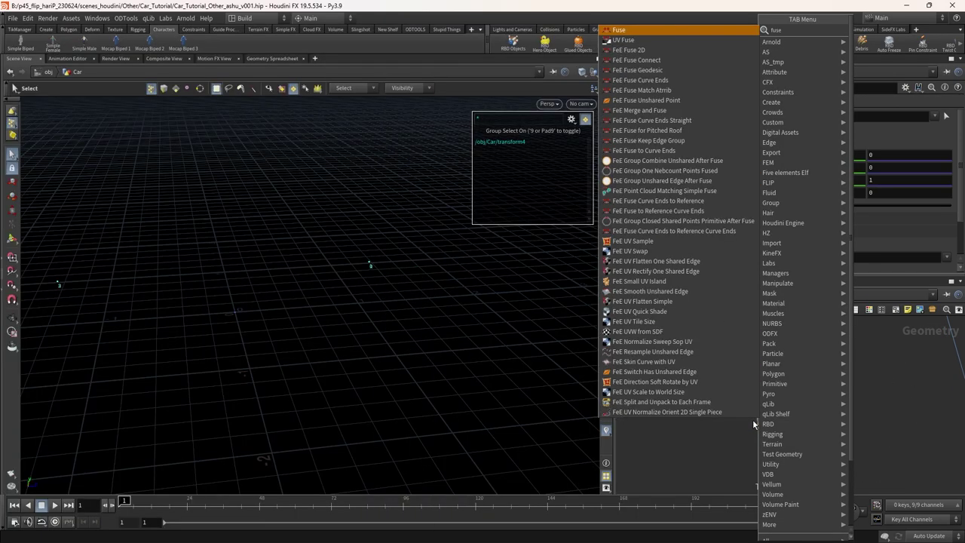
key("Return")
left_click(753, 419)
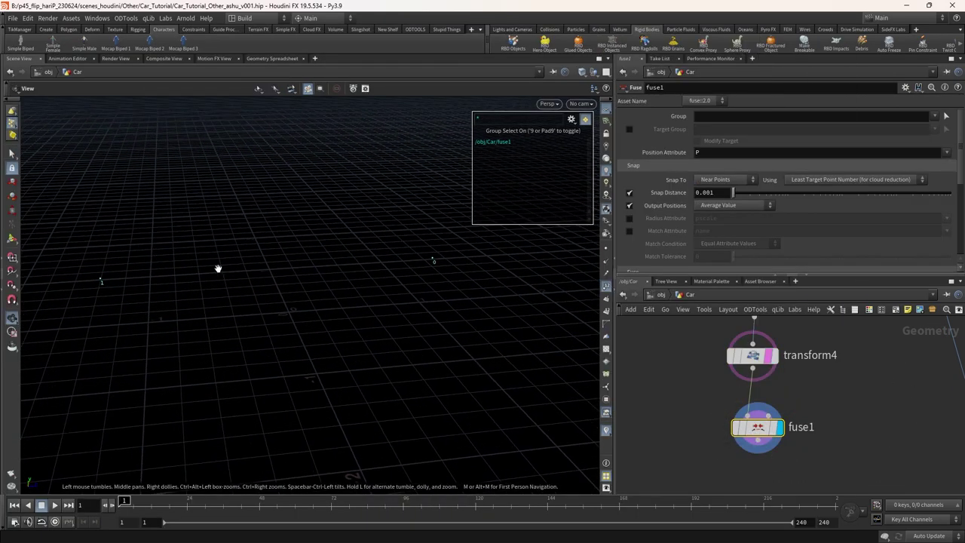
middle_click(758, 428)
scroll(766, 394, "down", 1)
- Add a Box node beside fuse1 and resize it in the viewport to about 0.158 × 0.491 × 0.506
key("Tab")
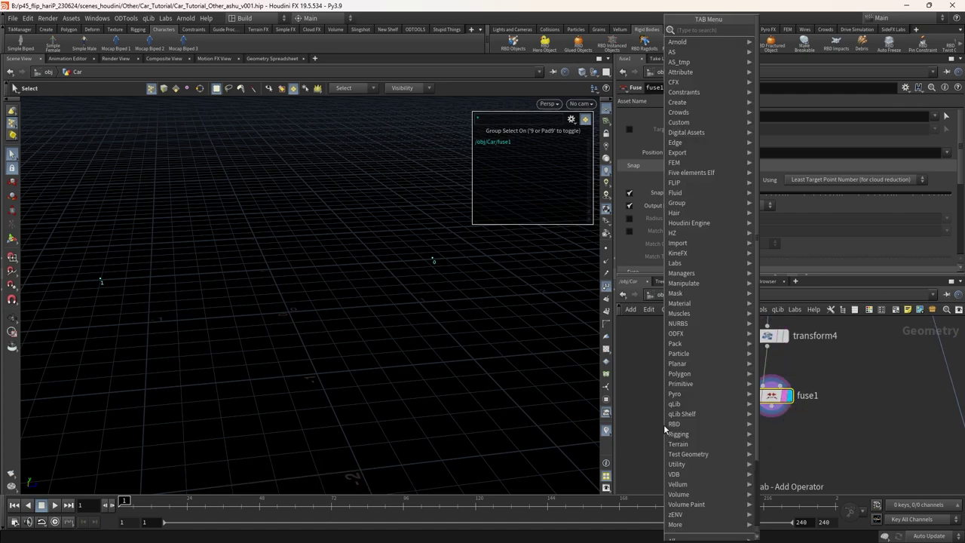
type("box")
key("Return")
left_click(665, 396)
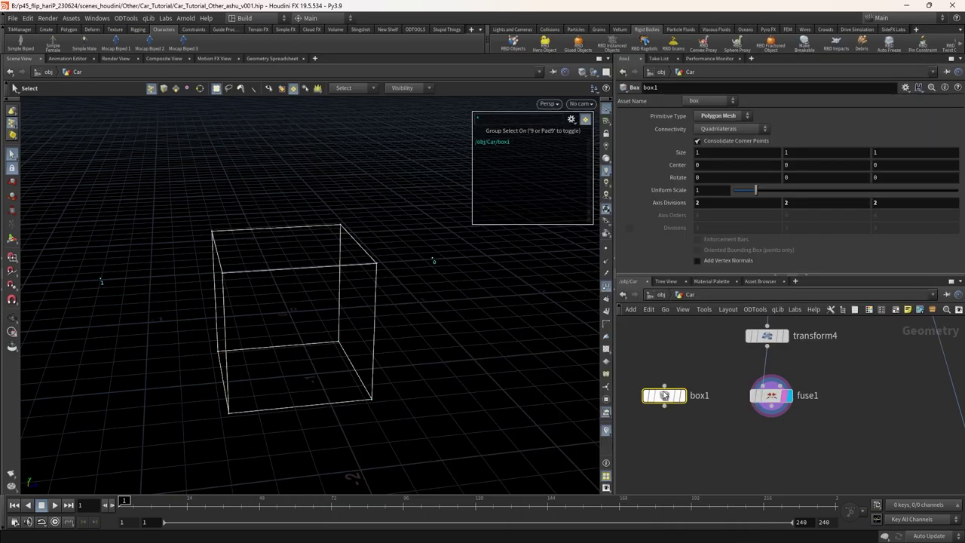
left_click_drag(314, 367, 173, 367)
key("Return")
left_click_drag(216, 309, 183, 301)
left_click_drag(187, 268, 245, 298)
key("Escape")
key("Return")
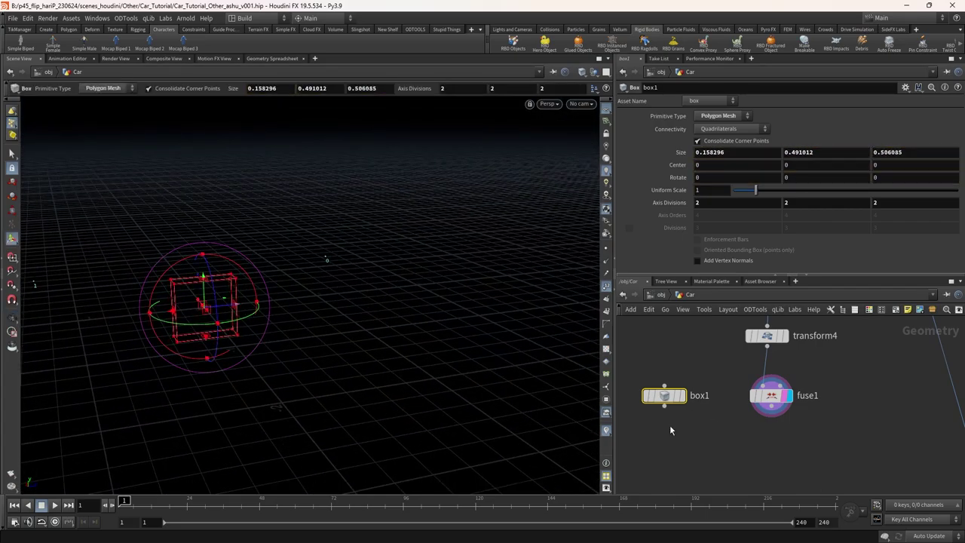
- Add a Copy to Points node that copies box1 onto the fuse1 points, and display it
key("Tab")
type("copy")
key("Return")
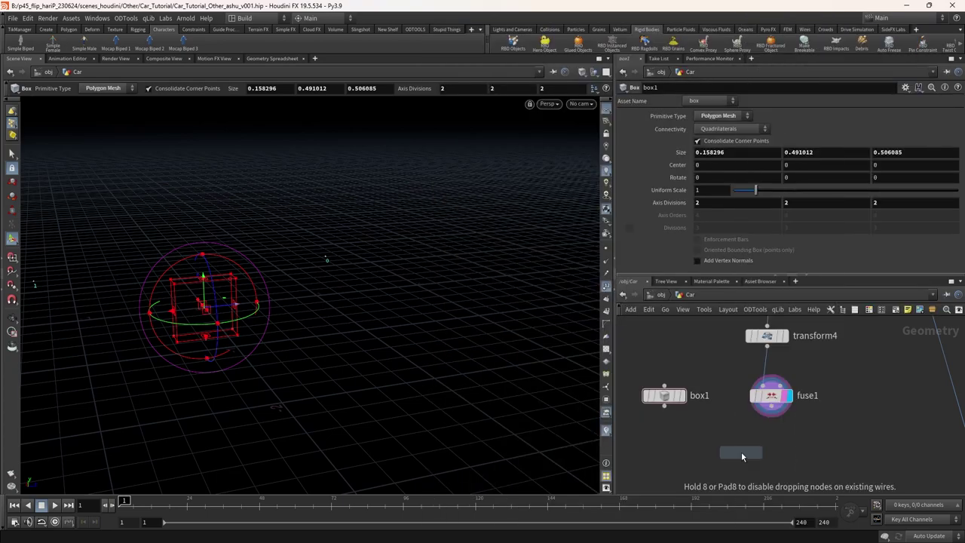
left_click(743, 453)
left_click_drag(665, 407, 733, 444)
left_click(760, 452)
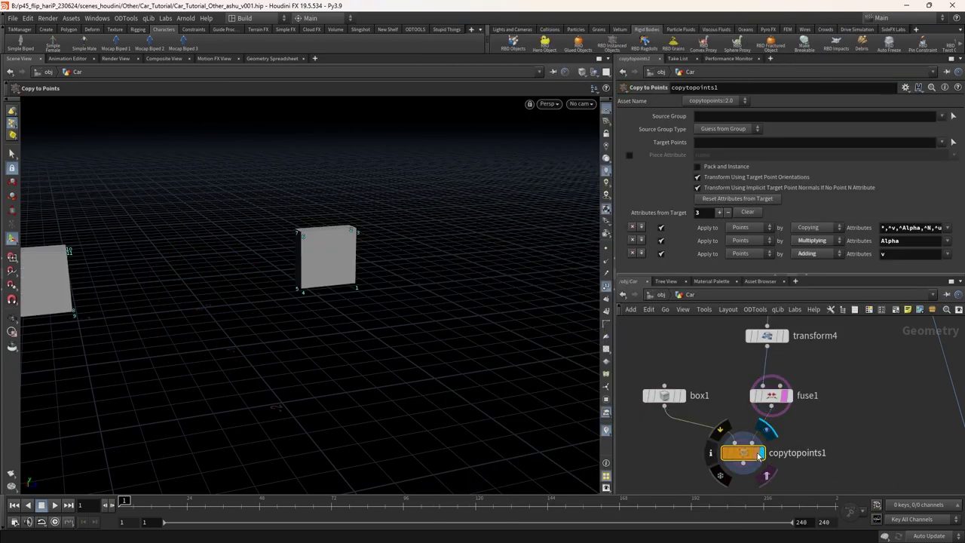
key("Escape")
scroll(375, 296, "down", 3)
left_click_drag(376, 295, 528, 283)
- Reduce box1's Y size to 0.391012 and check the shaded copies in the viewport
left_click(664, 395)
middle_click(809, 152)
middle_click_drag(809, 151, 765, 152)
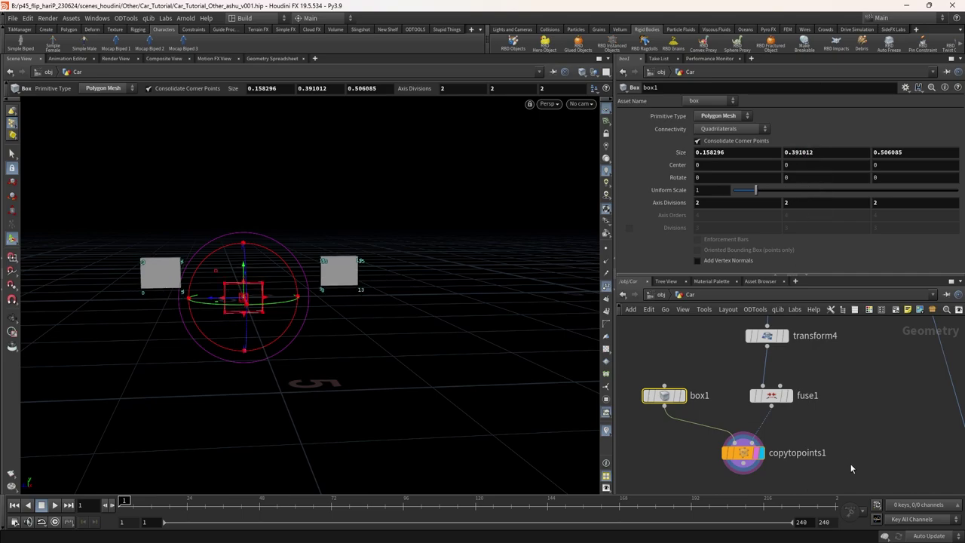
key("w")
key("w")
left_click_drag(413, 292, 490, 325)
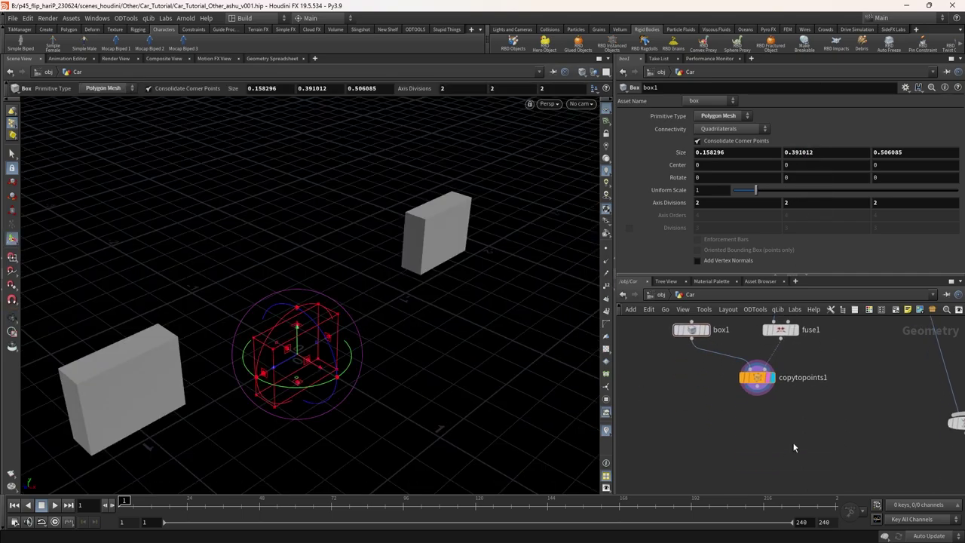
- Paste a copy of the wheel wrangle below copytopoints1, connect it, and display it
left_click(757, 377)
scroll(345, 297, "down", 3)
scroll(803, 385, "down", 3)
scroll(803, 384, "up", 3)
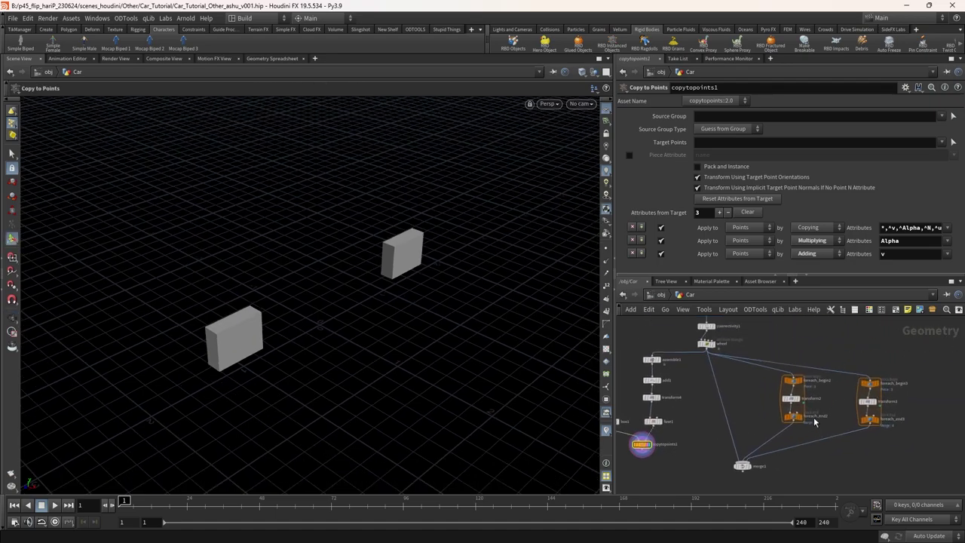
middle_click_drag(803, 384, 813, 448)
left_click(699, 343)
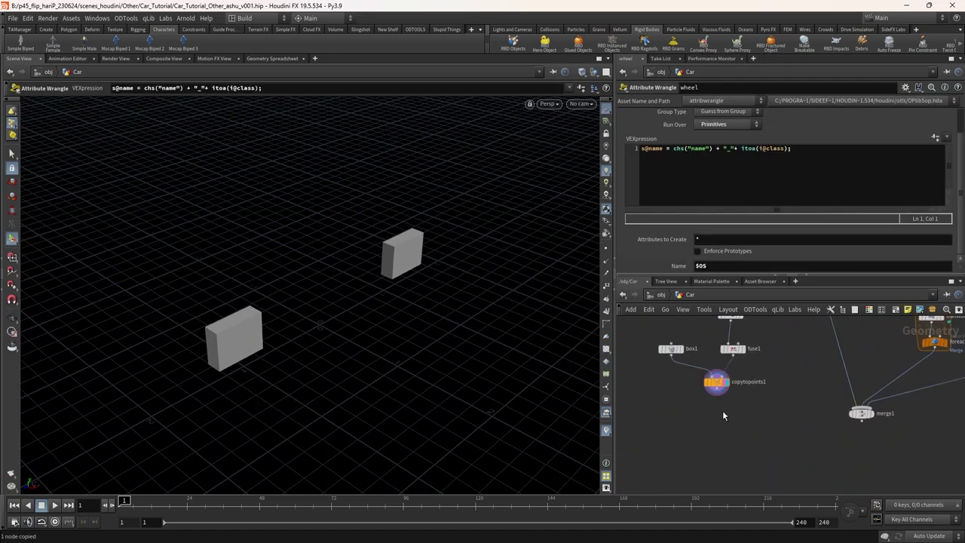
key("ctrl+v")
scroll(722, 414, "up", 4)
left_click_drag(726, 439, 725, 460)
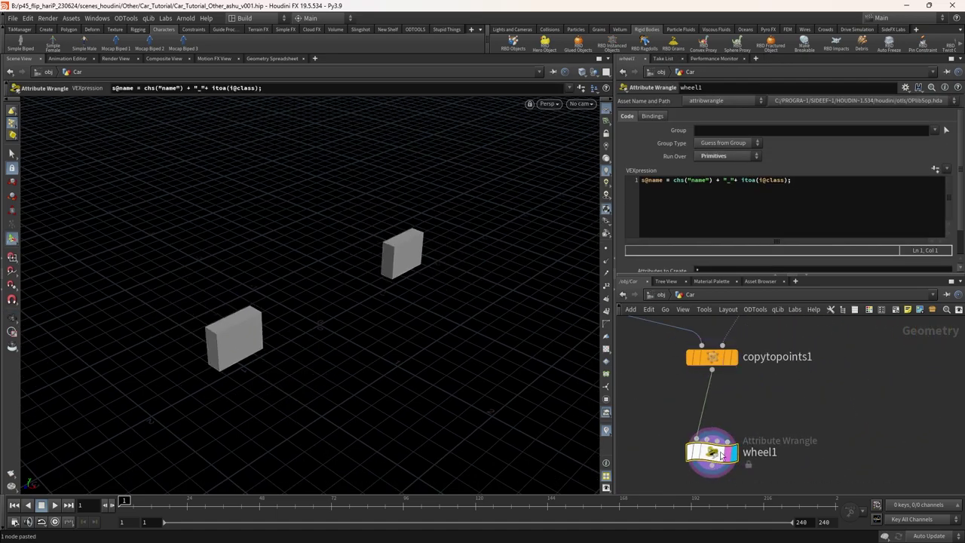
- Insert a Connectivity node between copytopoints1 and the pasted wrangle, and rename the wrangle chassis
key("Tab")
type("connec")
key("Return")
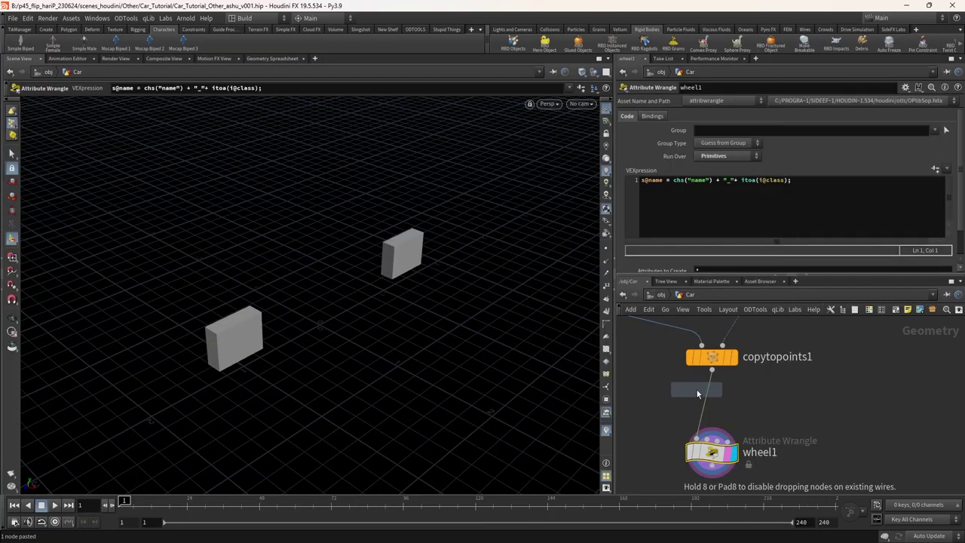
left_click(712, 384)
left_click(688, 457)
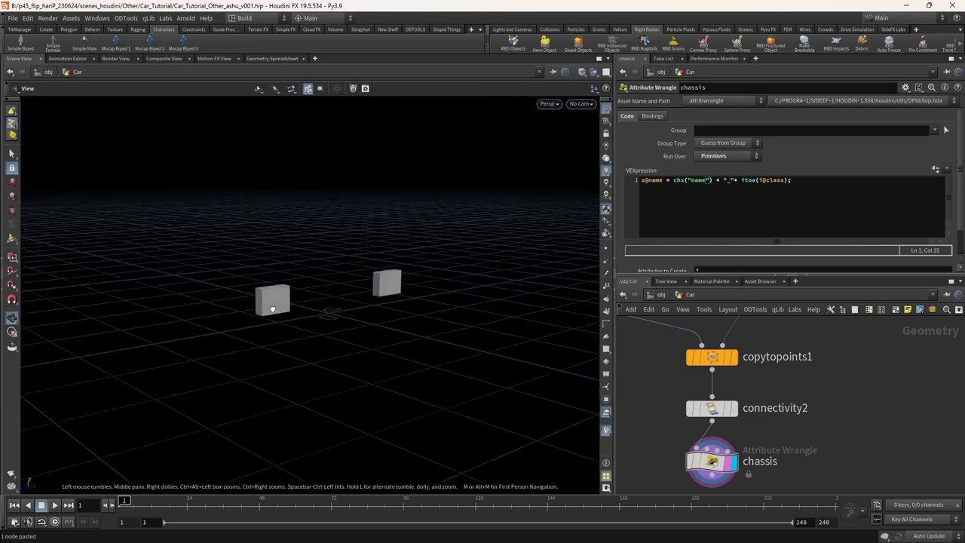
scroll(754, 393, "down", 5)
scroll(813, 359, "up", 5)
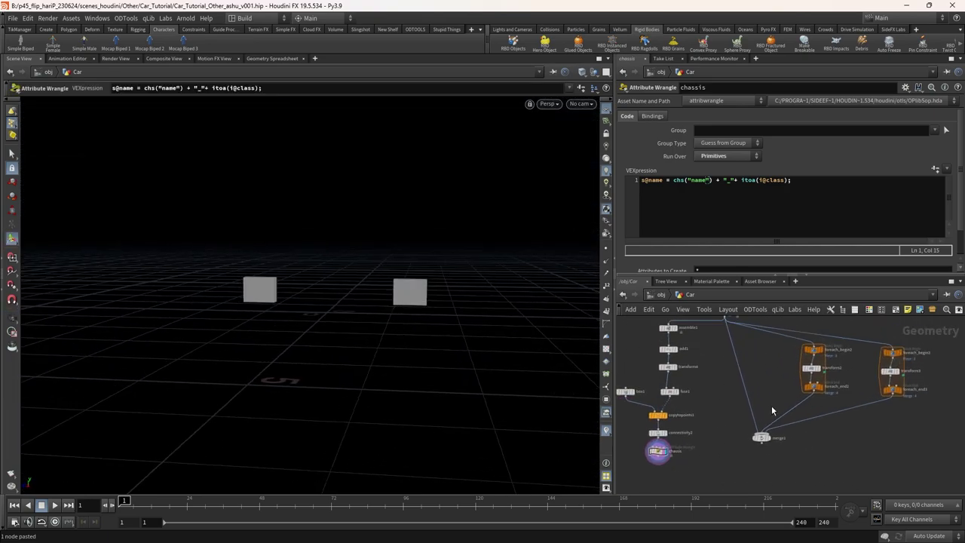
- Paste a copy of the chassis wrangle between foreach_end2 and merge1
left_click(765, 344)
scroll(829, 407, "up", 3)
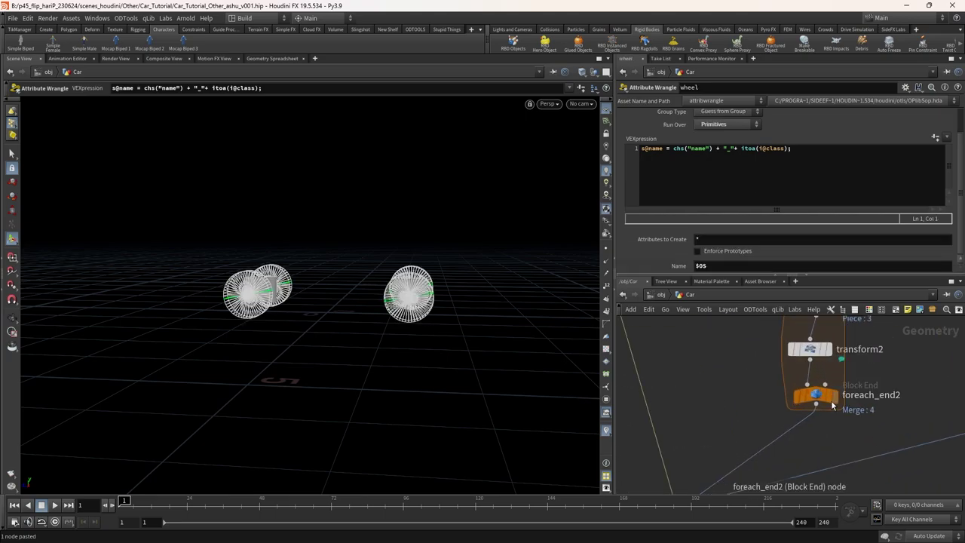
left_click(822, 344)
scroll(791, 438, "down", 5)
scroll(792, 437, "up", 2)
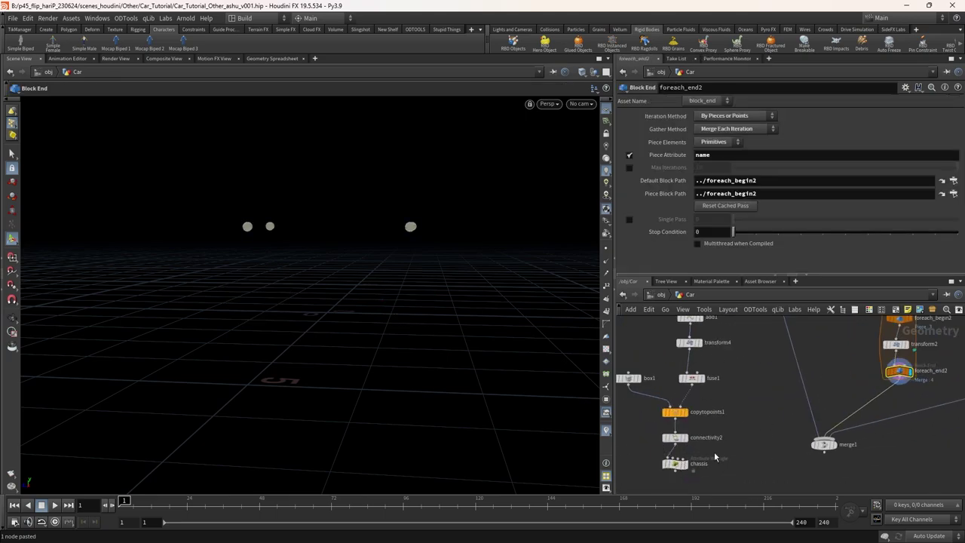
left_click(647, 491)
scroll(899, 372, "up", 4)
middle_click(899, 373)
key("ctrl+v")
scroll(867, 400, "up", 3)
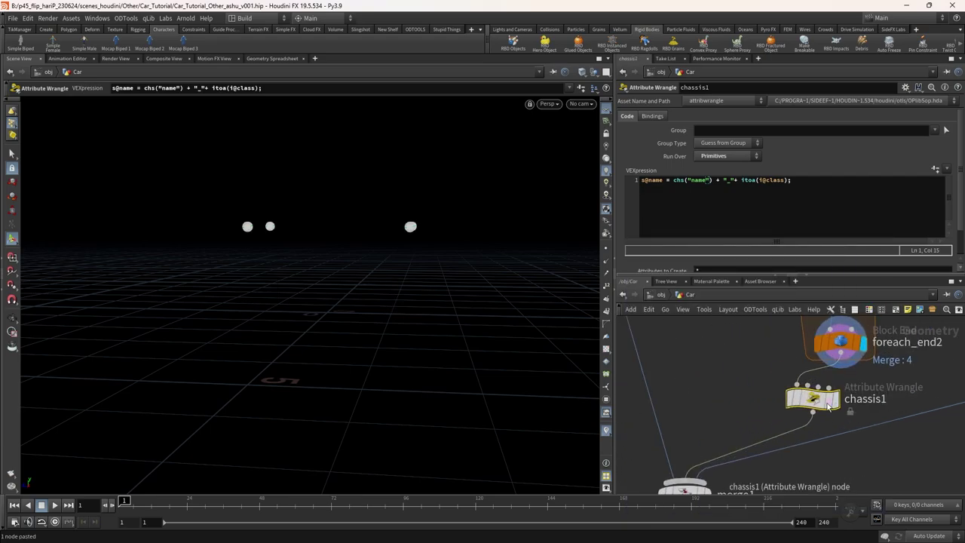
- Rename the wrangle below foreach_end2 suspension, display it, and check its name attribute values in the Geometry Spreadsheet
scroll(844, 396, "up", 3)
double_click(762, 397)
key("ctrl+a")
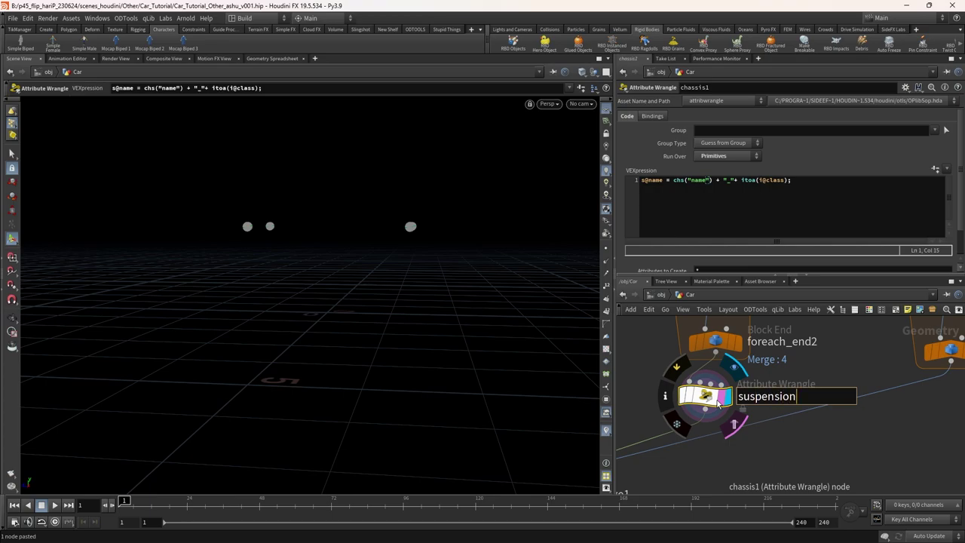
key("Return")
middle_click(709, 396)
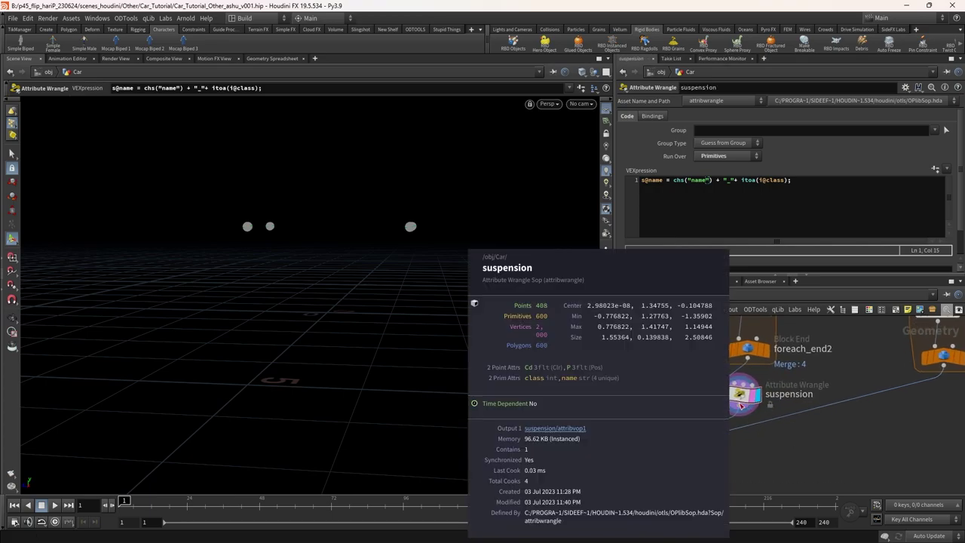
left_click(272, 58)
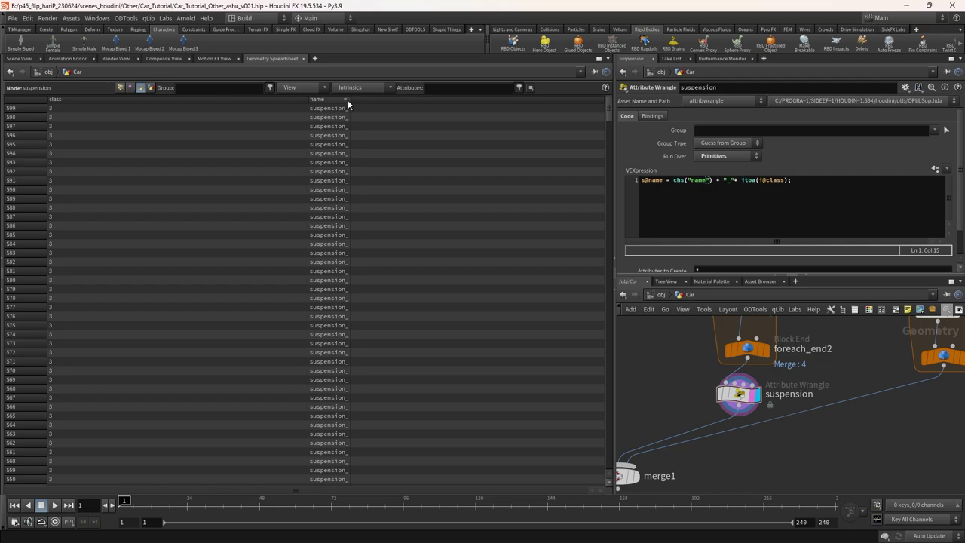
left_click(19, 58)
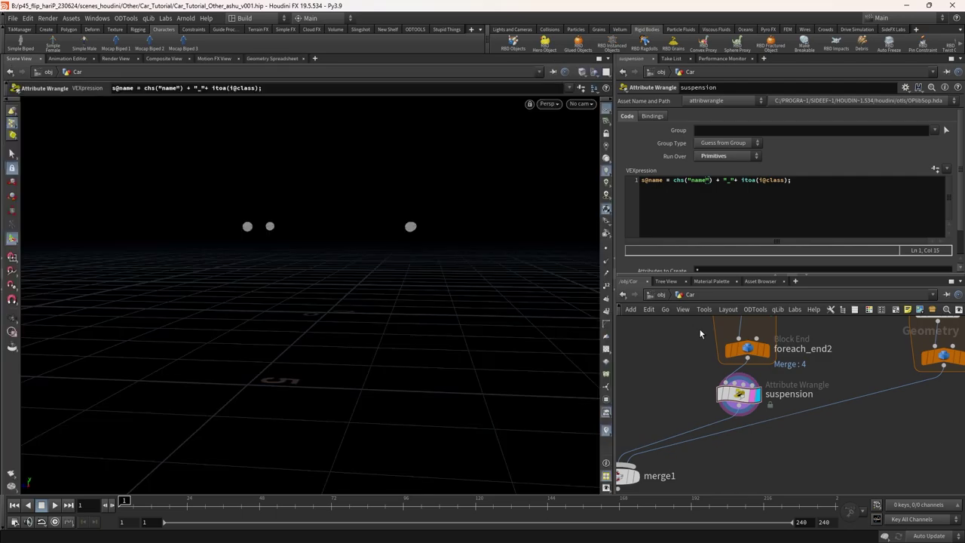
- Paste a copy of the suspension wrangle below foreach_end3, display it, and rename it axel
scroll(688, 362, "down", 3)
scroll(837, 353, "up", 2)
left_click_drag(754, 375, 821, 387)
key("Escape")
left_click_drag(250, 301, 402, 272)
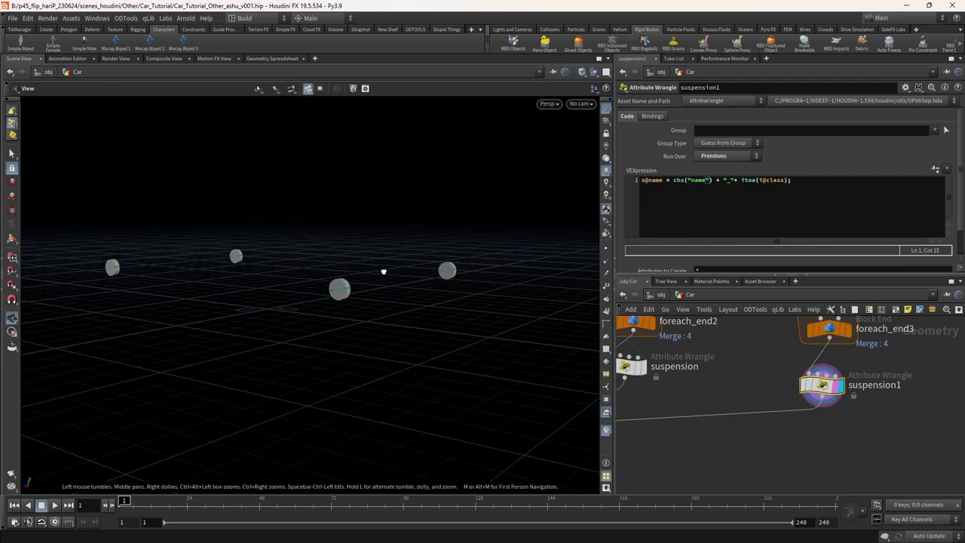
key("Return")
scroll(785, 402, "up", 2)
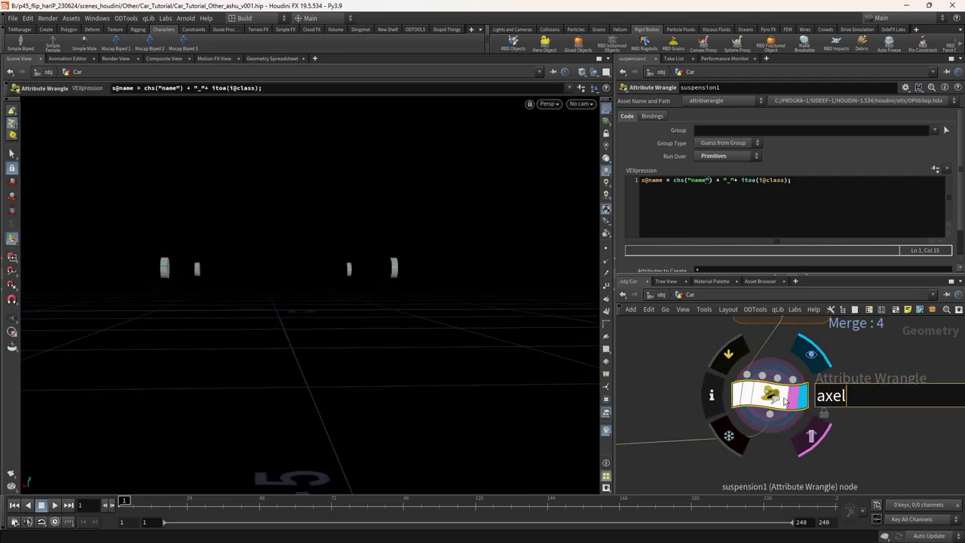
type("l")
key("Return")
- Connect the chassis wrangle's output to merge1 and display merge1
key("g")
scroll(677, 468, "up", 4)
middle_click_drag(659, 336, 718, 411)
left_click(709, 405)
middle_click(709, 405)
scroll(716, 407, "down", 1)
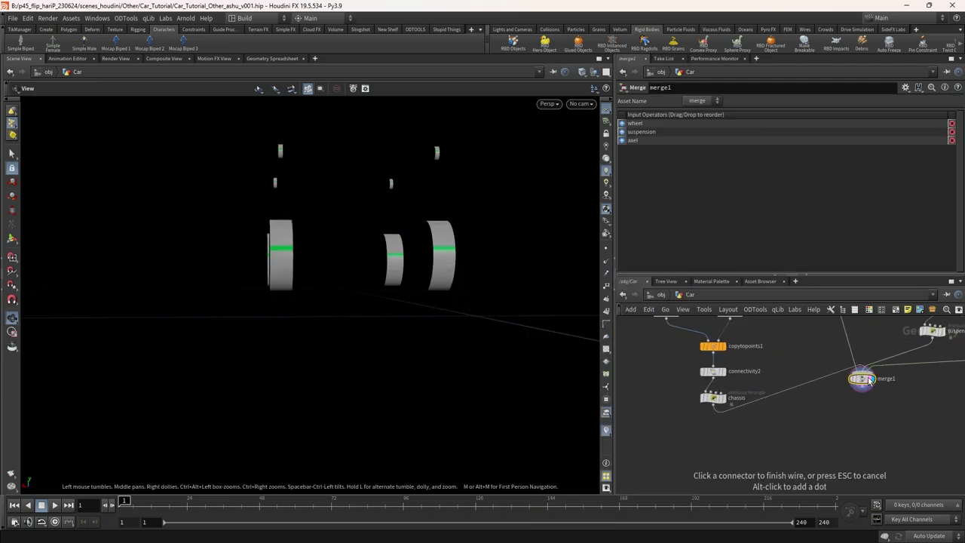
left_click(862, 380)
- Set the Connectivity Type of connectivity2 to Primitive and check the chassis wrangle's attributes in its node info
left_click(730, 408)
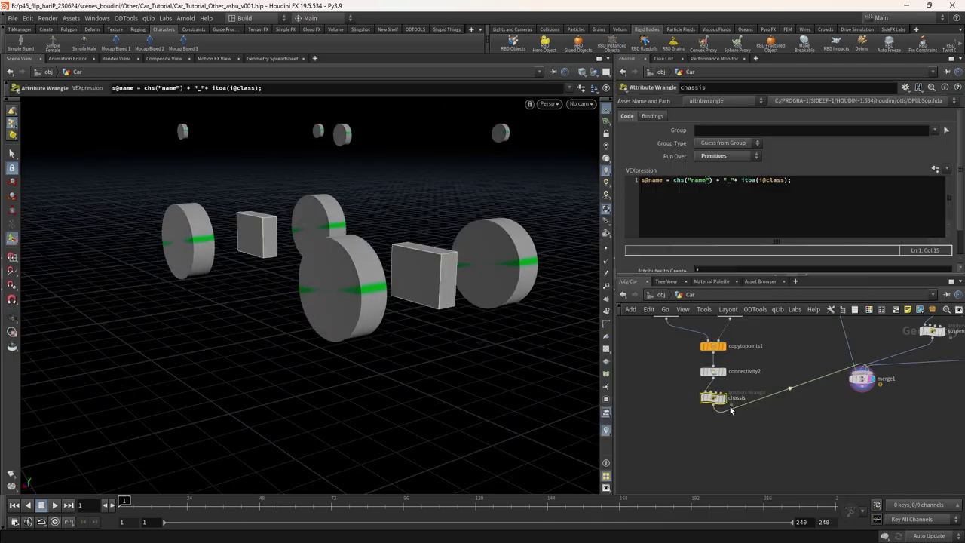
middle_click(728, 411)
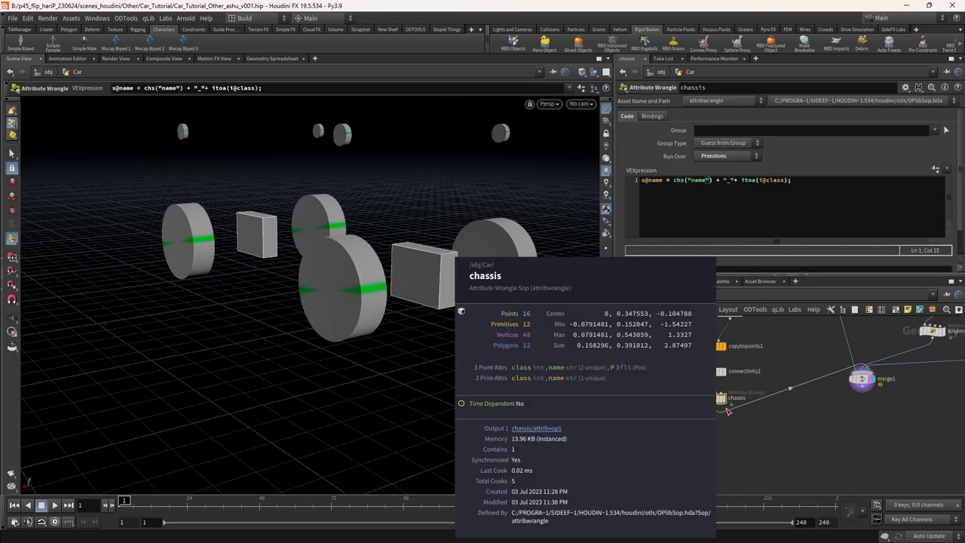
left_click(713, 371)
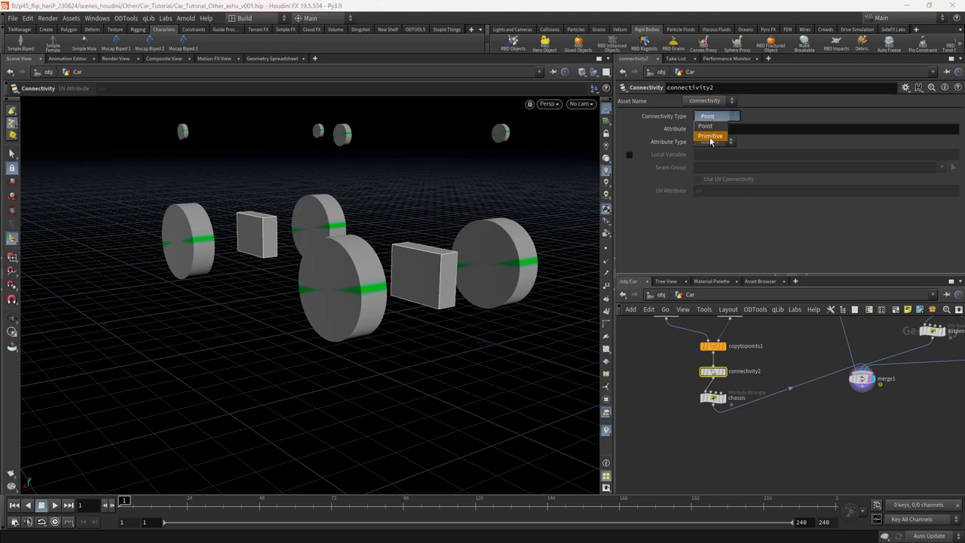
left_click(711, 137)
middle_click(713, 398)
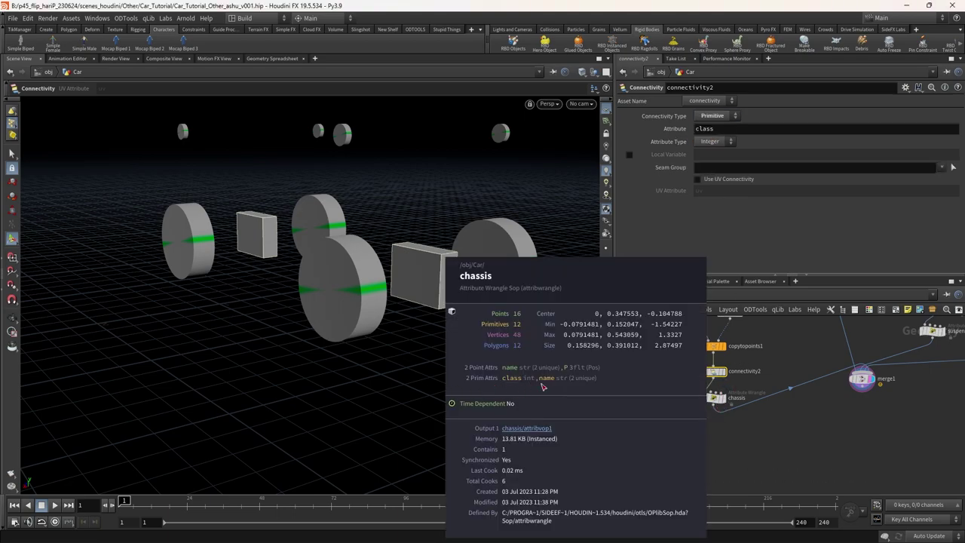
- Inspect the point and primitive attributes in merge1's node info and examine the merged pieces
middle_click(864, 380)
middle_click_drag(876, 400, 751, 414)
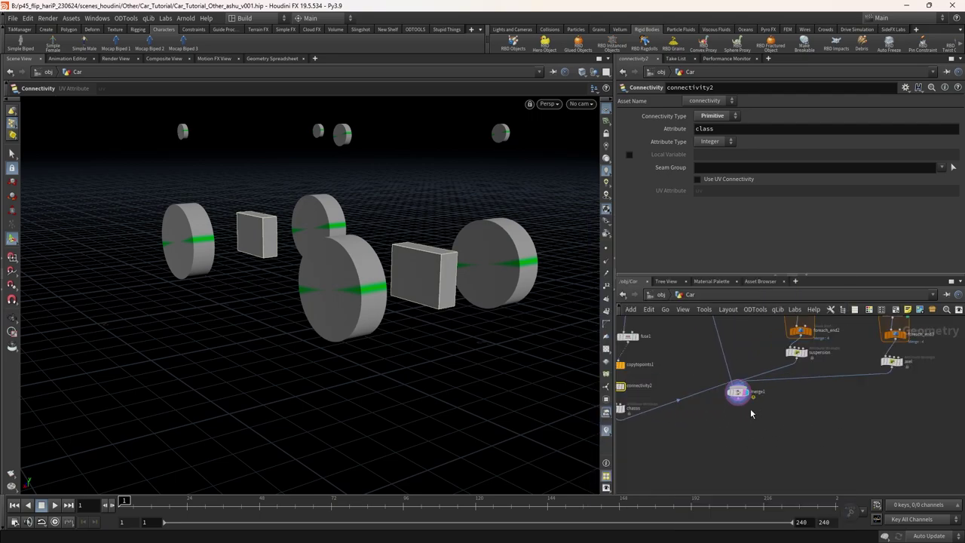
left_click_drag(738, 400, 780, 402)
middle_click(780, 402)
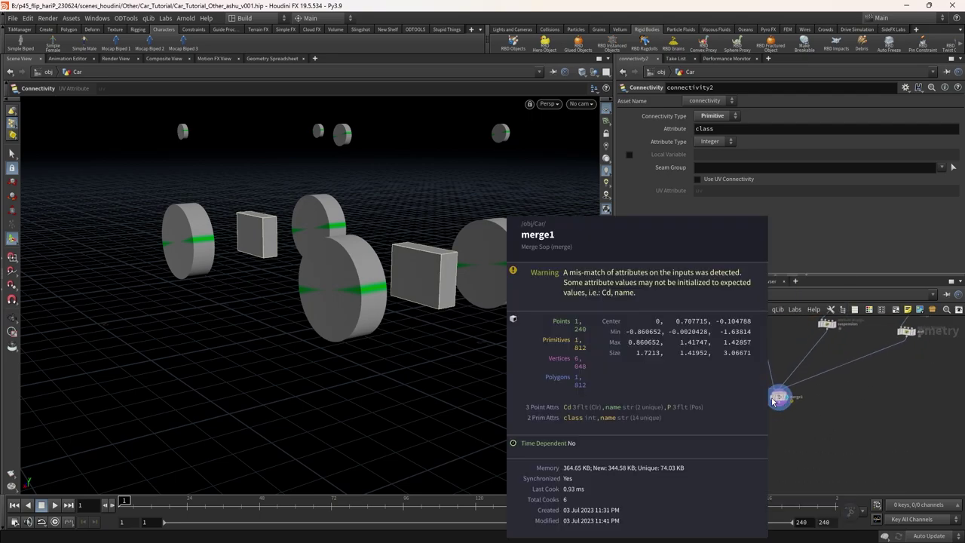
key("Escape")
left_click_drag(490, 287, 271, 289)
- Branch a new Split node off the node near the start of the network and display the full Jeep geometry
middle_click_drag(799, 415, 758, 365)
left_click_drag(732, 344, 812, 380)
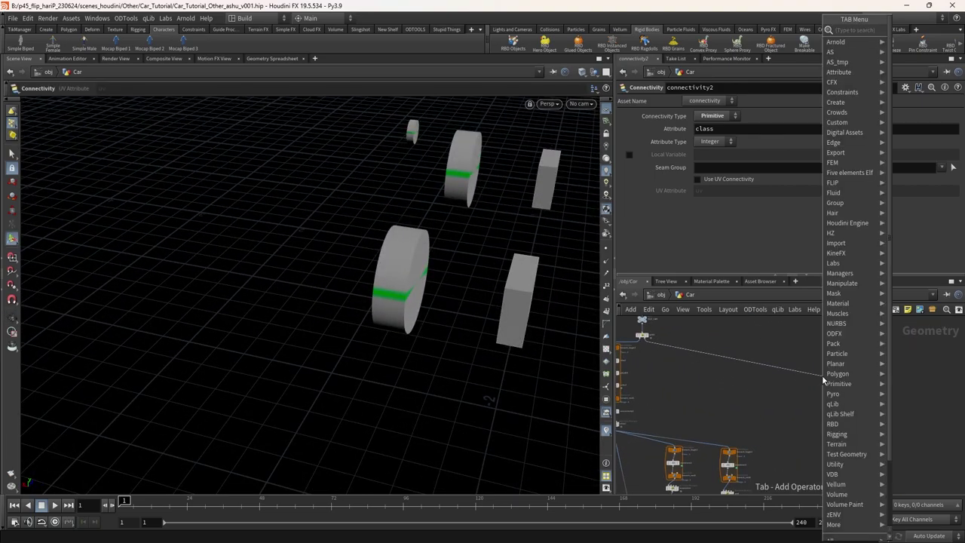
key("Escape")
key("Return")
scroll(823, 381, "up", 3)
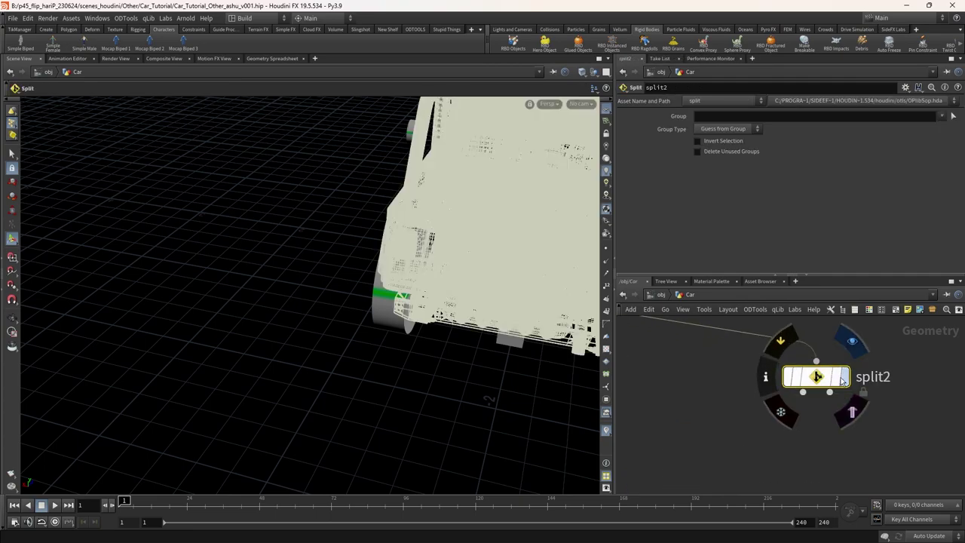
key("space+g")
left_click_drag(443, 207, 442, 250)
left_click(952, 116)
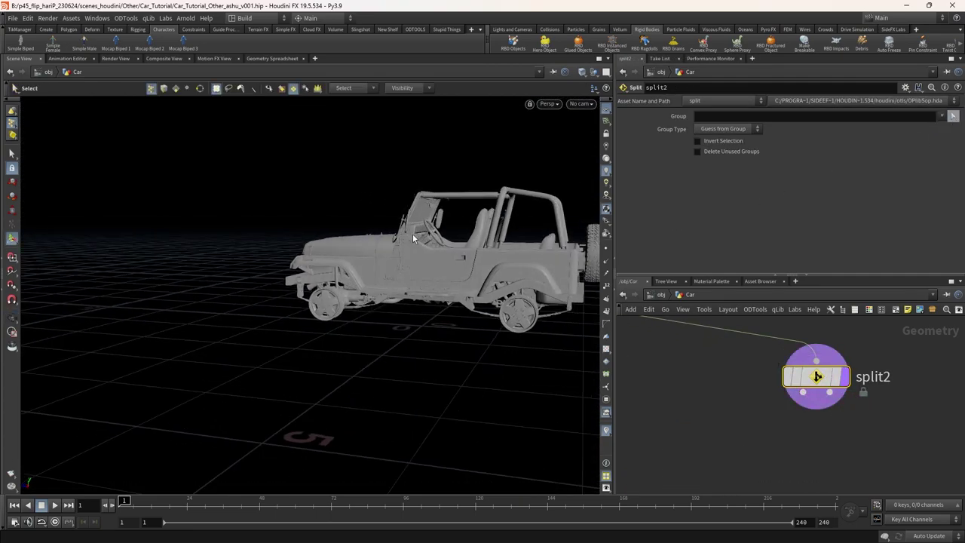
key("4")
left_click(572, 120)
left_click(573, 272)
key("Return")
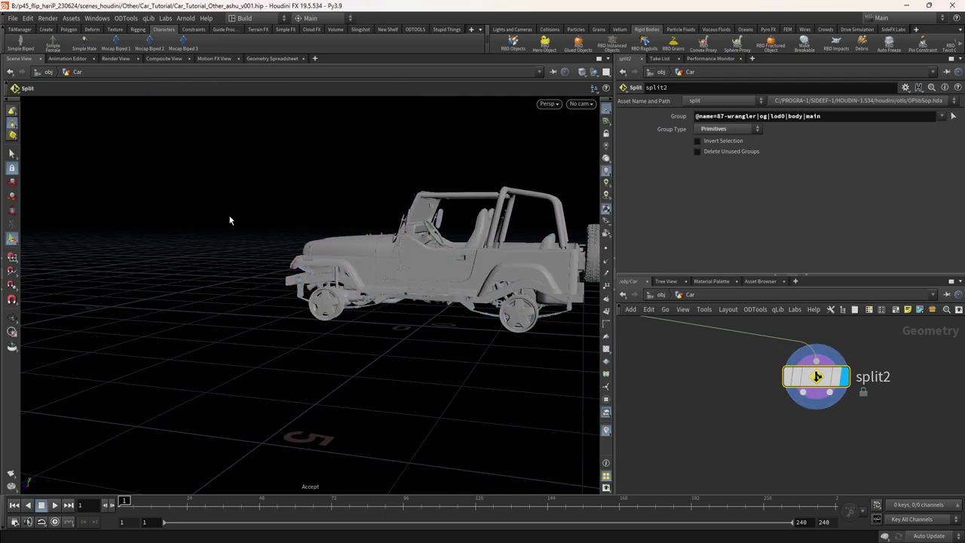
- Append a Bound node to the first output of split2
scroll(701, 393, "down", 2)
left_click(771, 405)
type("bound")
key("Return")
scroll(775, 436, "down", 5)
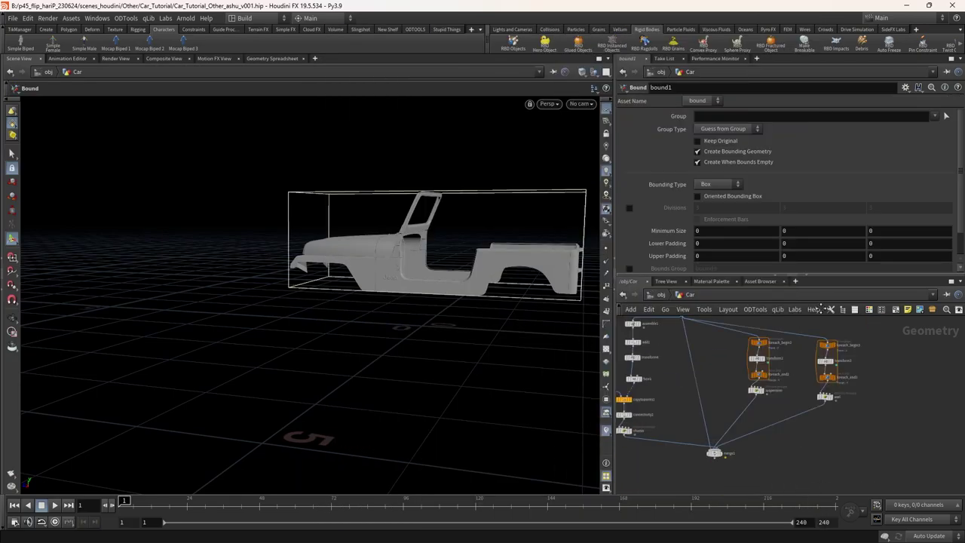
- Show merge1 as a template and display bound1 so the body box can be compared with the wheels
scroll(739, 434, "up", 5)
left_click(747, 435)
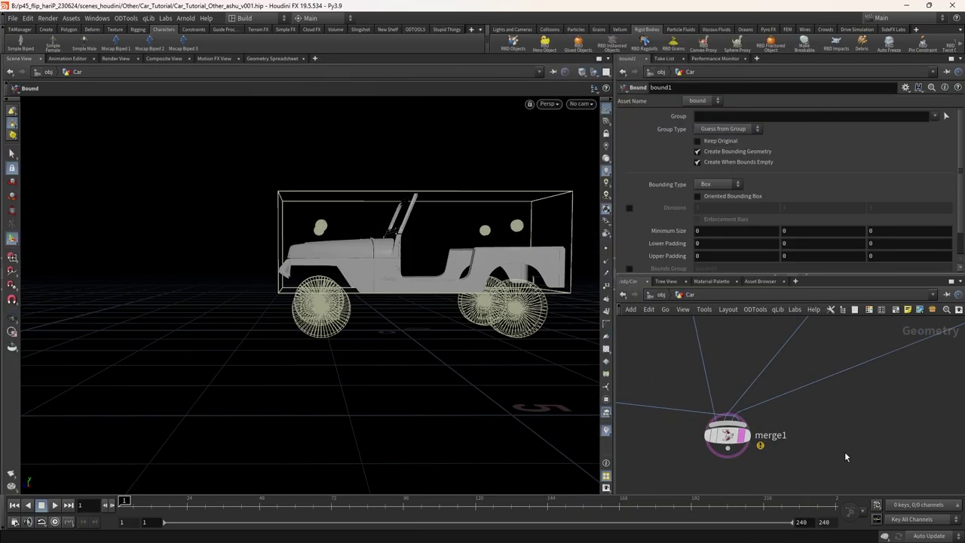
left_click(725, 432)
scroll(785, 399, "down", 3)
scroll(779, 409, "up", 3)
left_click(778, 410)
left_click_drag(574, 302, 422, 241)
scroll(705, 401, "down", 2)
left_click_drag(721, 397, 795, 429)
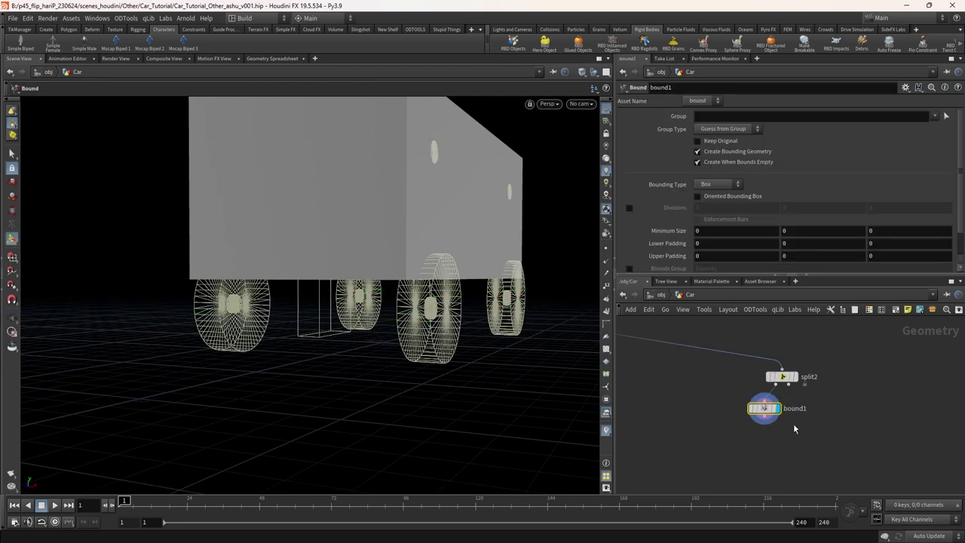
- Set bound1's lower X padding to -0.3 and reference it in the upper X padding as ch("minpadx")
left_click_drag(425, 251, 392, 248)
middle_click_drag(701, 243, 672, 246)
left_click_drag(467, 249, 392, 257)
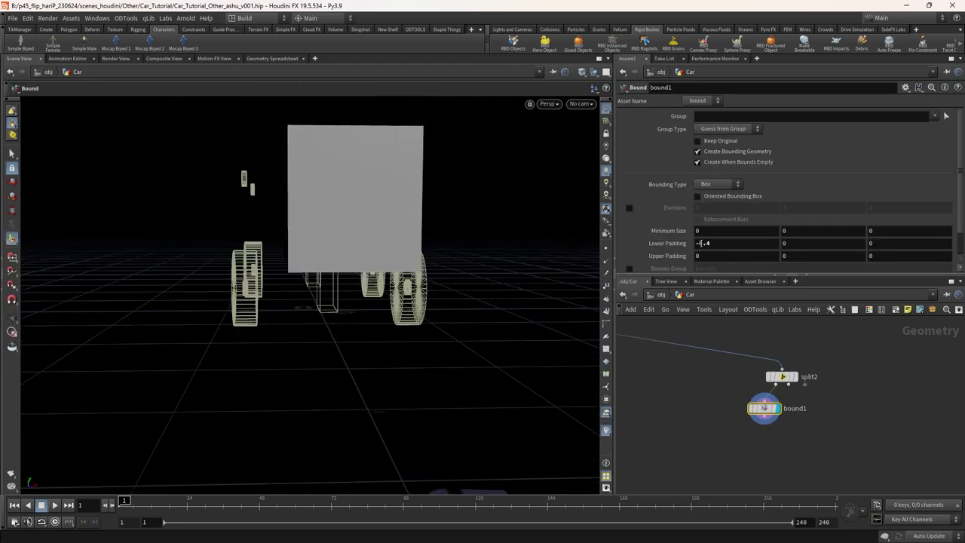
right_click(709, 254)
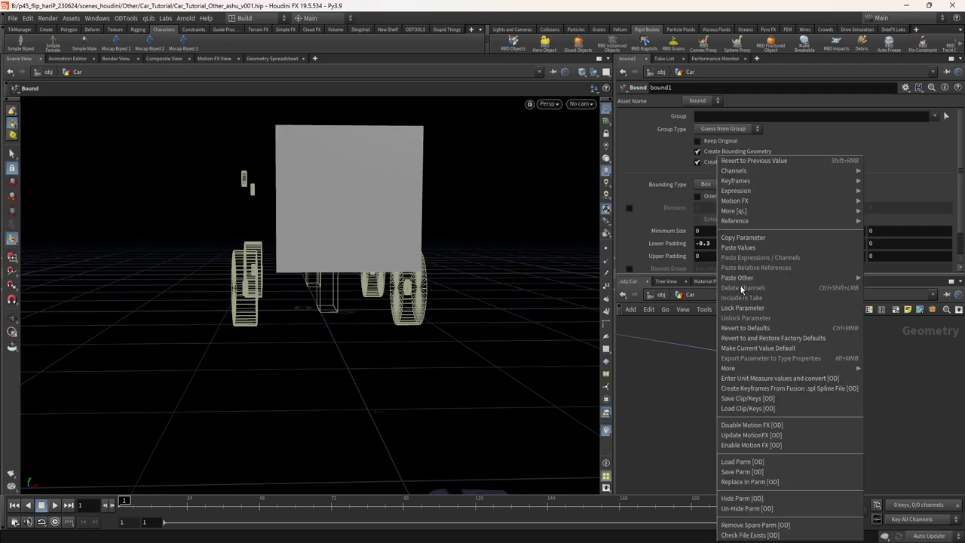
left_click(739, 268)
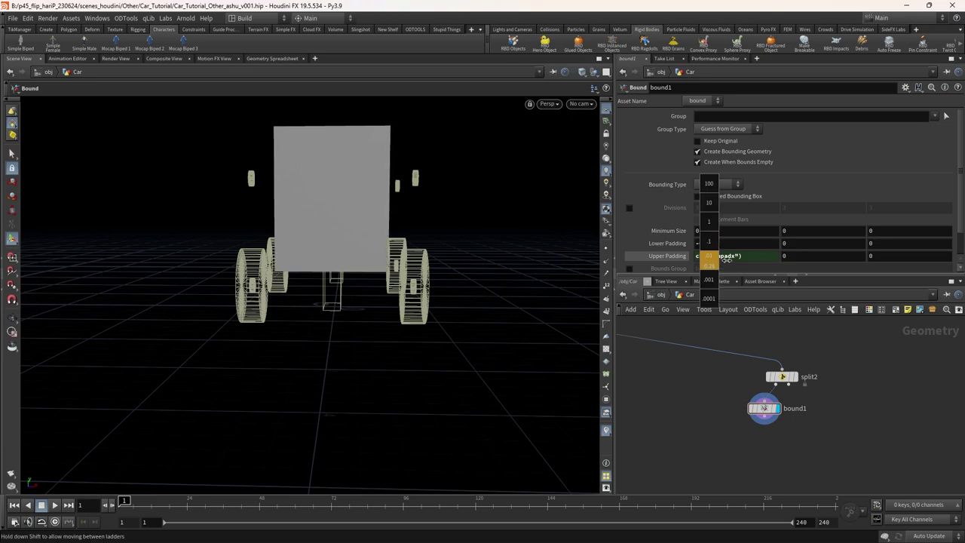
- Adjust bound1's lower X padding to -0.19 so both sides of the body box narrow equally
middle_click_drag(765, 259, 764, 259)
key("Escape")
left_click_drag(370, 254, 317, 233)
right_click_drag(316, 233, 377, 279)
key("Return")
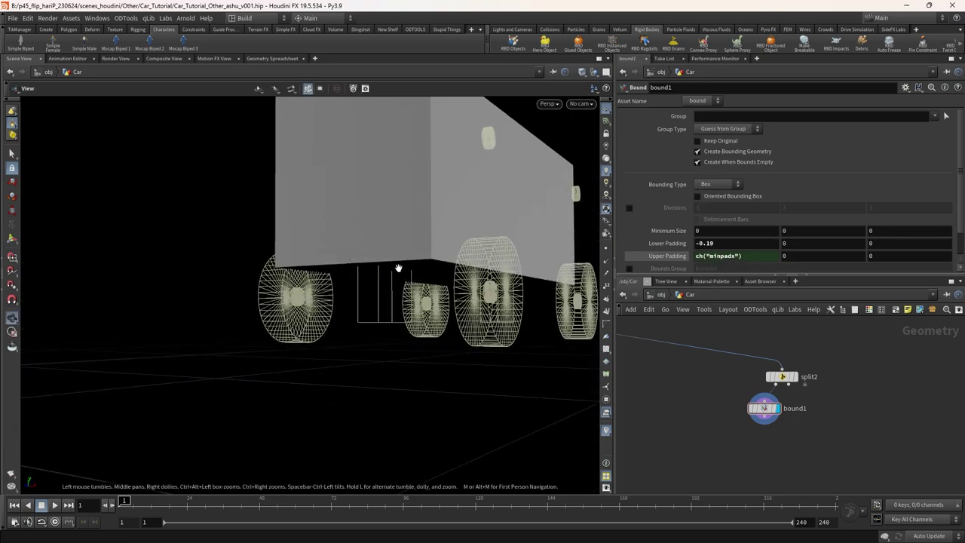
scroll(394, 277, "down", 5)
left_click_drag(445, 287, 447, 290)
- Set bound1's lower Y padding to -0.4 to raise the underside of the body box
middle_click(787, 243)
middle_click_drag(788, 249, 754, 249)
key("Escape")
left_click_drag(317, 302, 453, 317)
key("Return")
- Display merge1 and examine the wheel, suspension, axle and chassis pieces
scroll(845, 399, "down", 3)
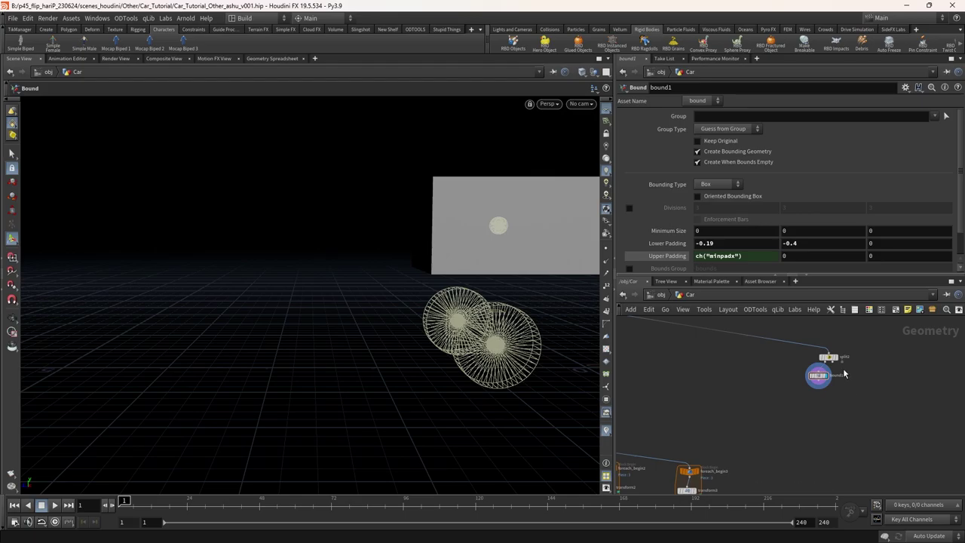
key("Escape")
left_click_drag(473, 242, 529, 253)
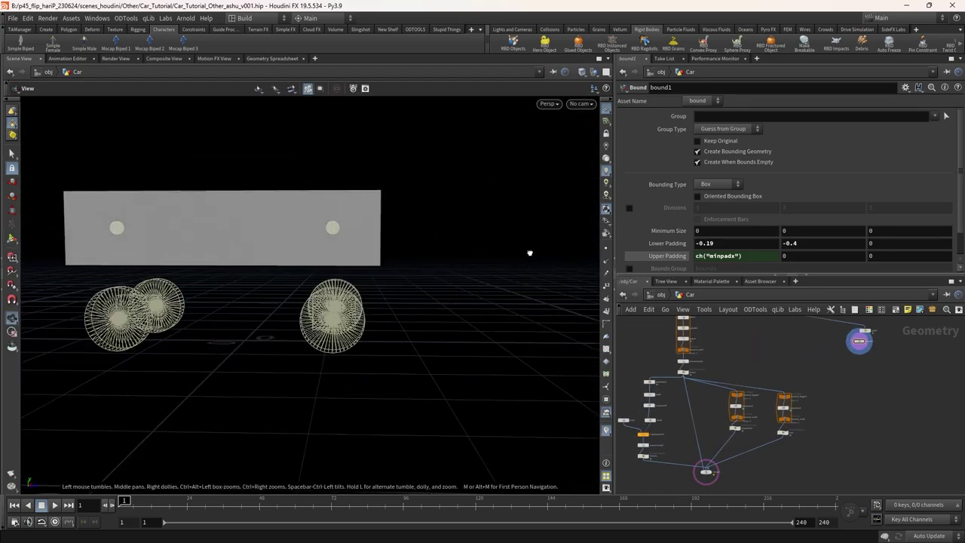
scroll(706, 473, "up", 4)
left_click(706, 472)
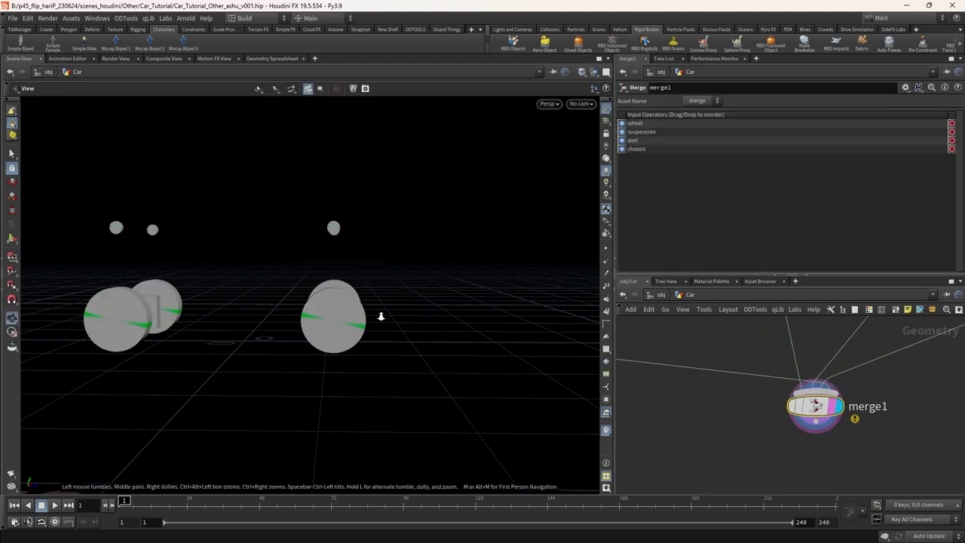
scroll(302, 324, "down", 5)
scroll(754, 422, "down", 3)
- Copy the axel wrangle, paste it below bound1, connect it, and display it
middle_click_drag(755, 423, 830, 385)
left_click_drag(837, 388, 851, 403)
scroll(851, 403, "down", 3)
left_click(740, 400)
key("ctrl+c")
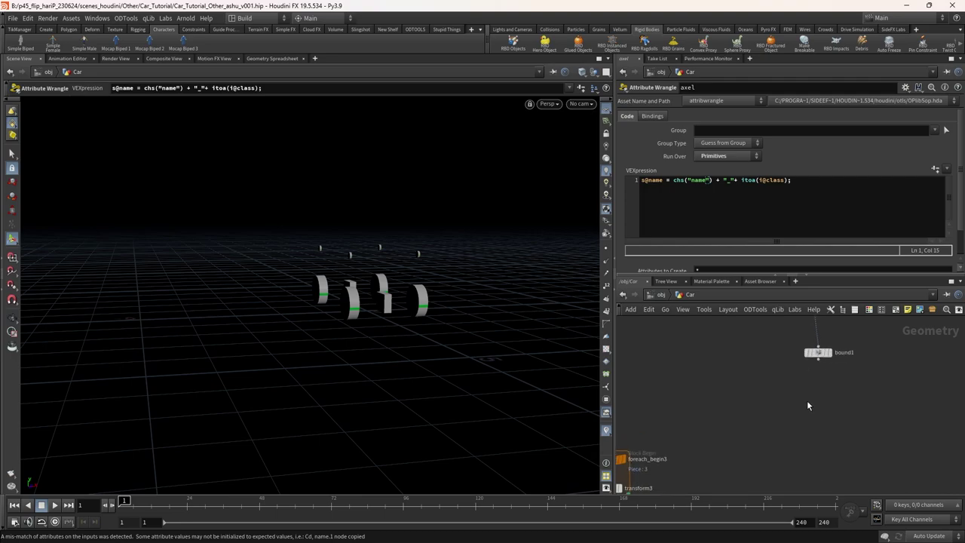
scroll(807, 405, "up", 2)
key("ctrl+v")
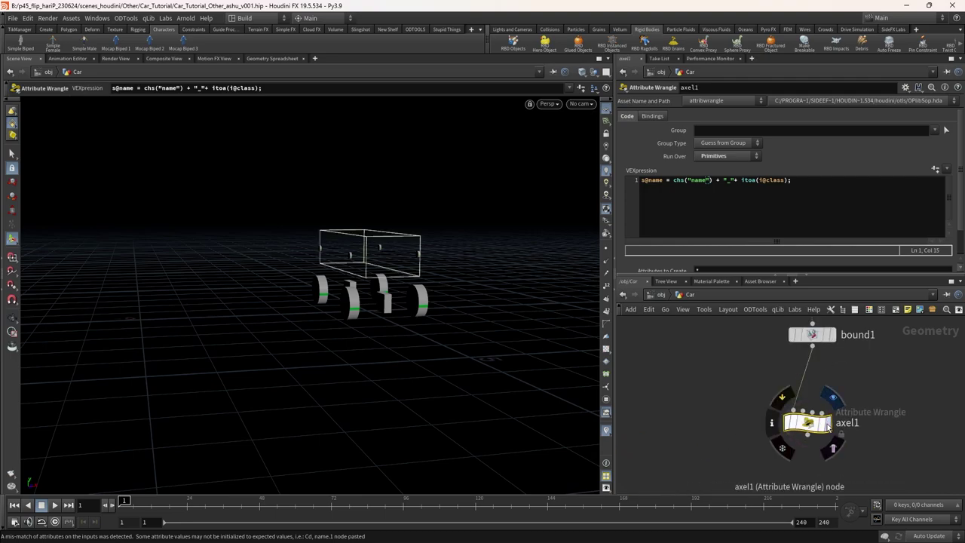
left_click(827, 426)
- Shorten the pasted wrangle's expression to s@name = chs("name"); and rename the node body
scroll(388, 266, "up", 5)
scroll(780, 237, "down", 2)
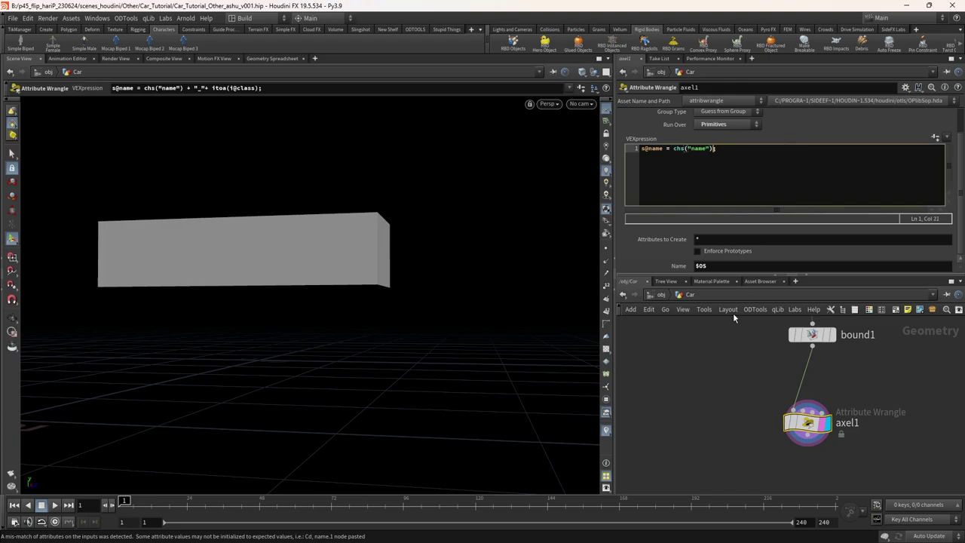
type("bod")
middle_click(807, 425)
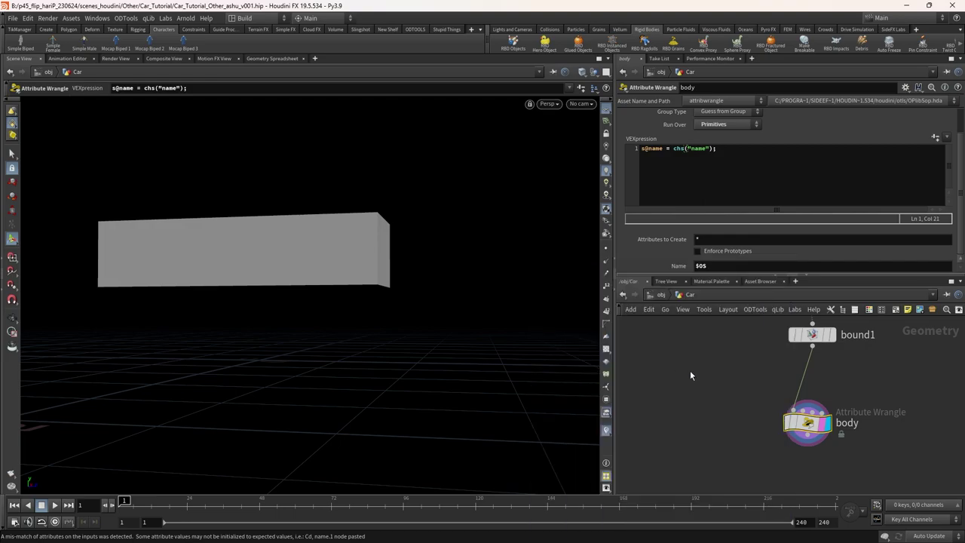
- Try enabling Divisions on bound1 to subdivide the body box
scroll(678, 367, "down", 3)
key("Escape")
left_click_drag(315, 194, 509, 216)
key("Return")
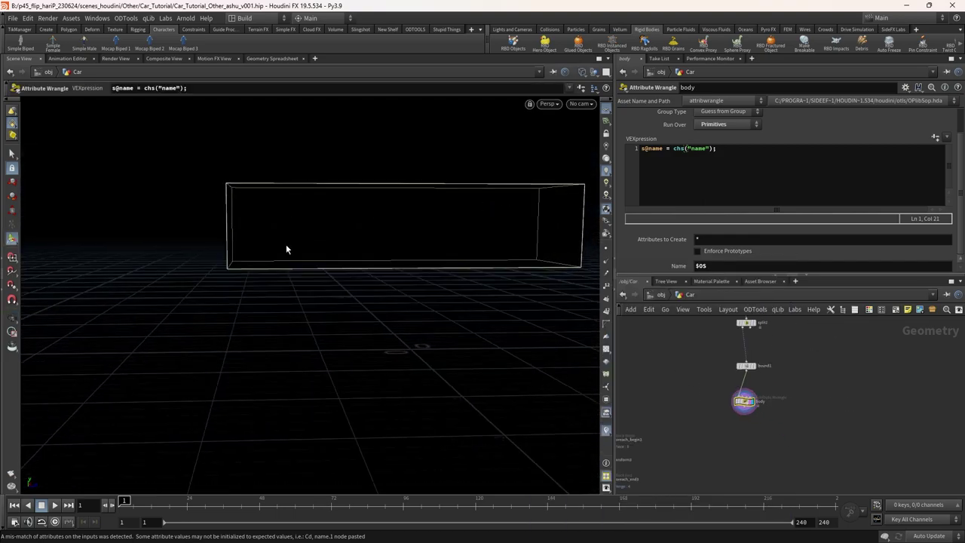
left_click(747, 366)
scroll(671, 249, "down", 1)
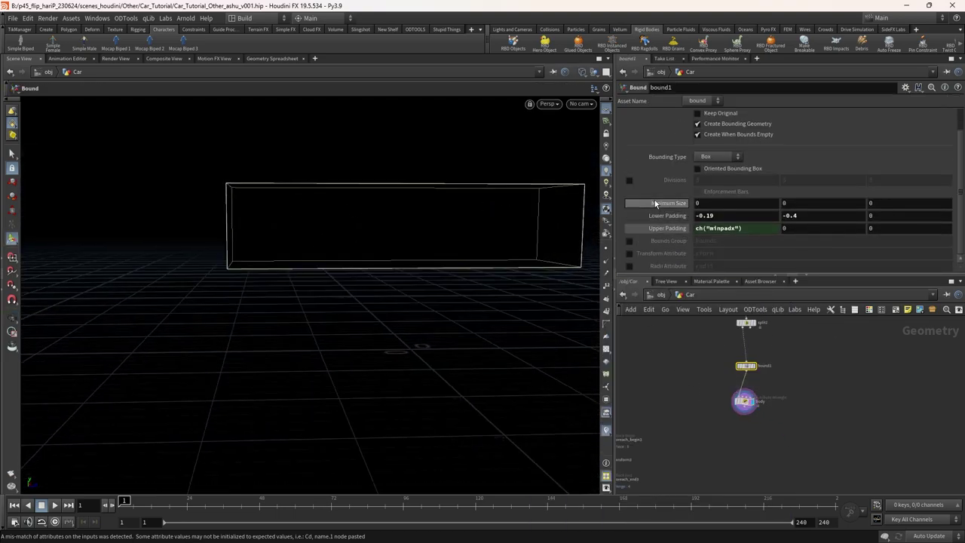
left_click(629, 179)
left_click_drag(452, 219, 528, 207)
left_click(629, 179)
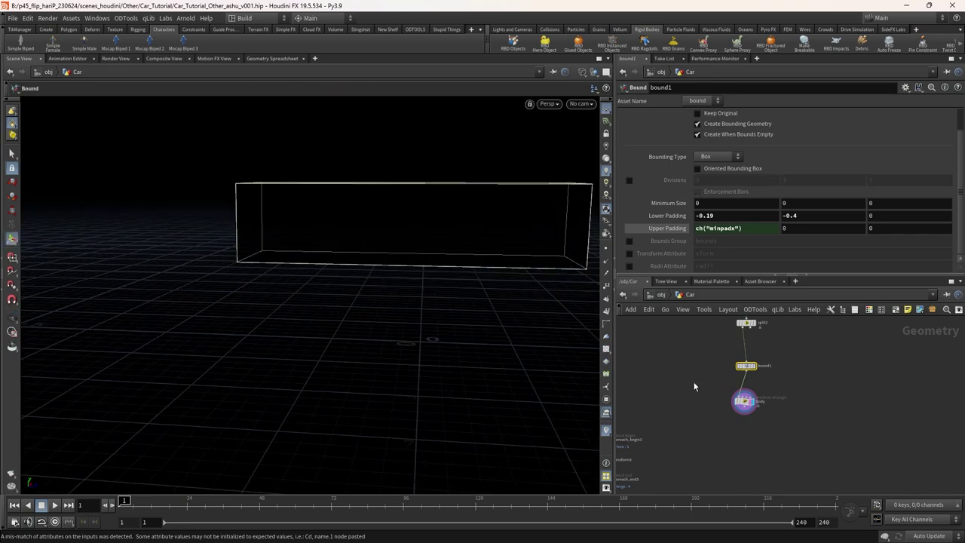
- Insert a Divide node between bound1 and the body wrangle
key("Tab")
type("null")
key("Return")
scroll(737, 390, "up", 2)
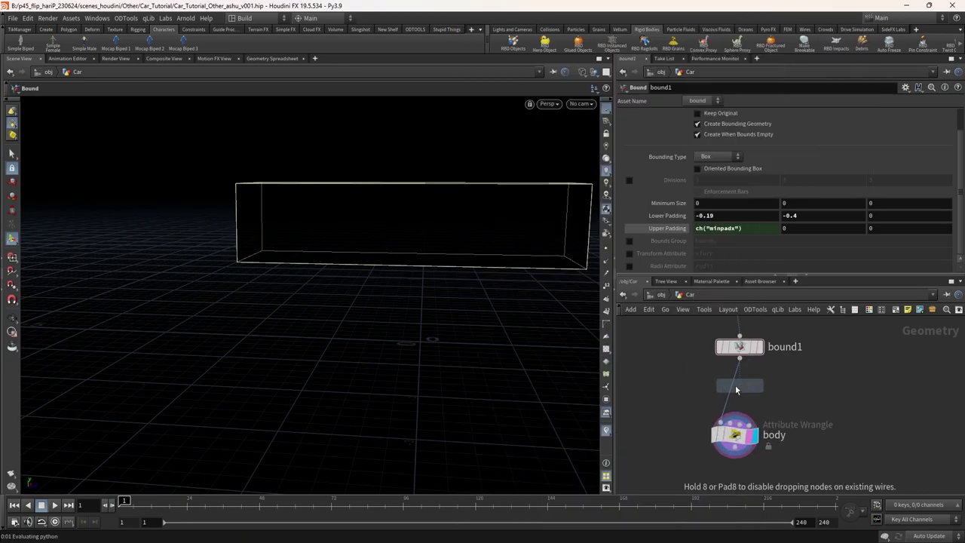
left_click(736, 390)
- Disable Maximum Edges and Triangulate Non-Planar on divide1, and enable Bricker Polygons with a size of 0.2 on all axes
left_click(697, 139)
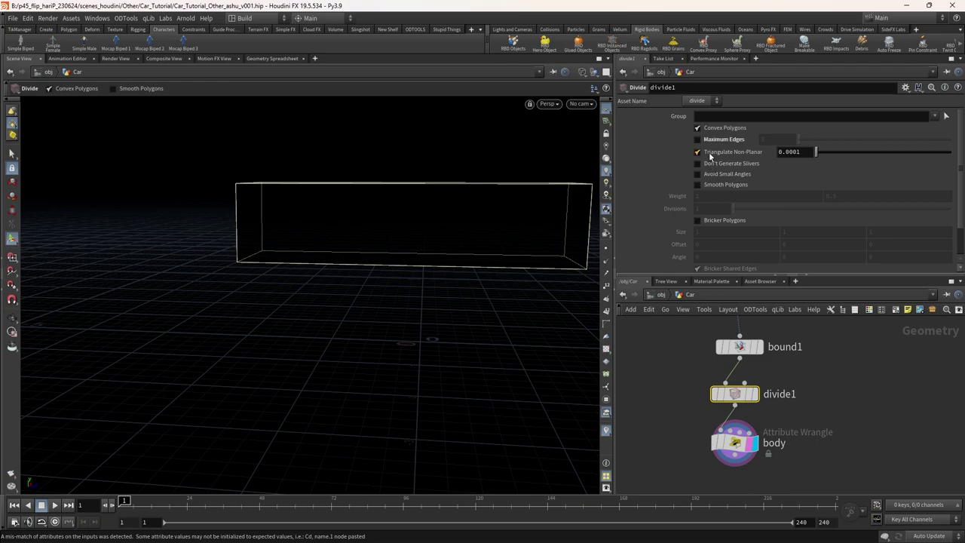
left_click(698, 220)
middle_click_drag(684, 238, 640, 230)
scroll(403, 328, "down", 3)
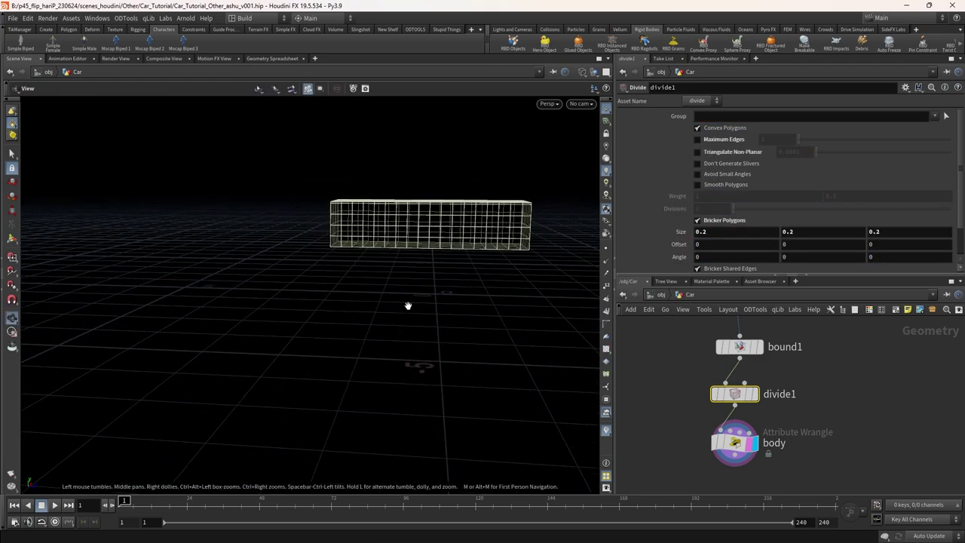
left_click_drag(402, 327, 550, 285)
- Wire the body wrangle into merge1 through a network dot and display the merged car
left_click(736, 443)
key("Return")
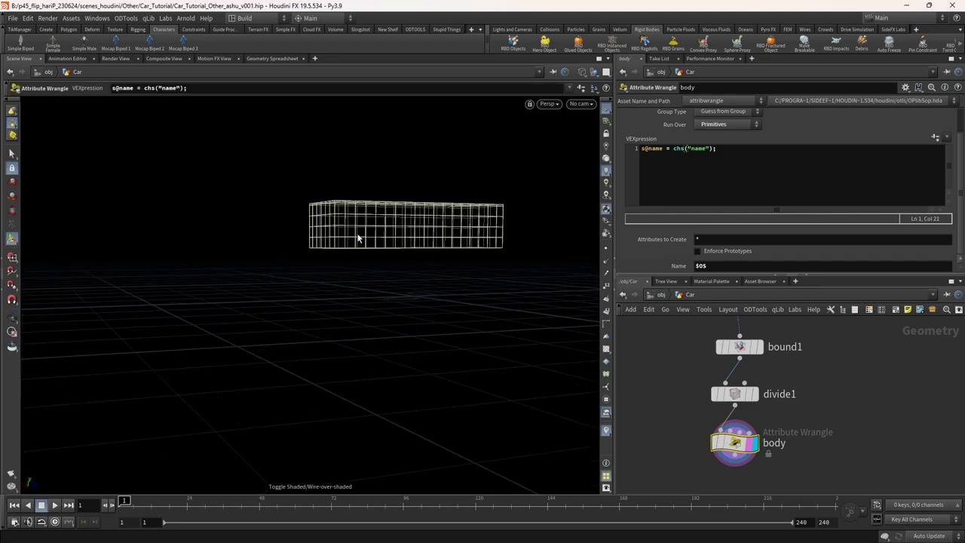
scroll(858, 395, "down", 3)
middle_click_drag(857, 395, 859, 341)
scroll(859, 341, "up", 1)
left_click(859, 341)
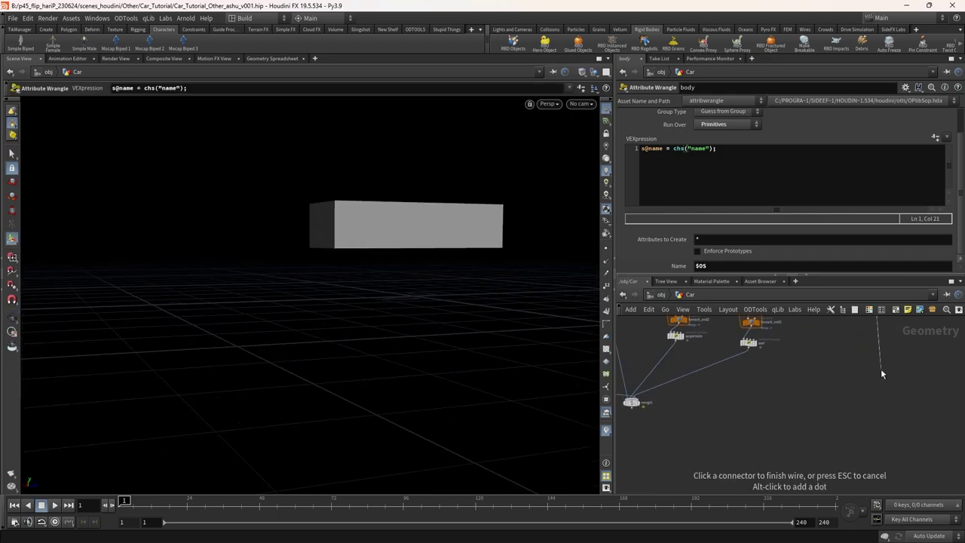
middle_click_drag(751, 393, 836, 380)
left_click(717, 385)
left_click(717, 391)
left_click_drag(622, 153, 629, 122)
scroll(790, 424, "up", 3)
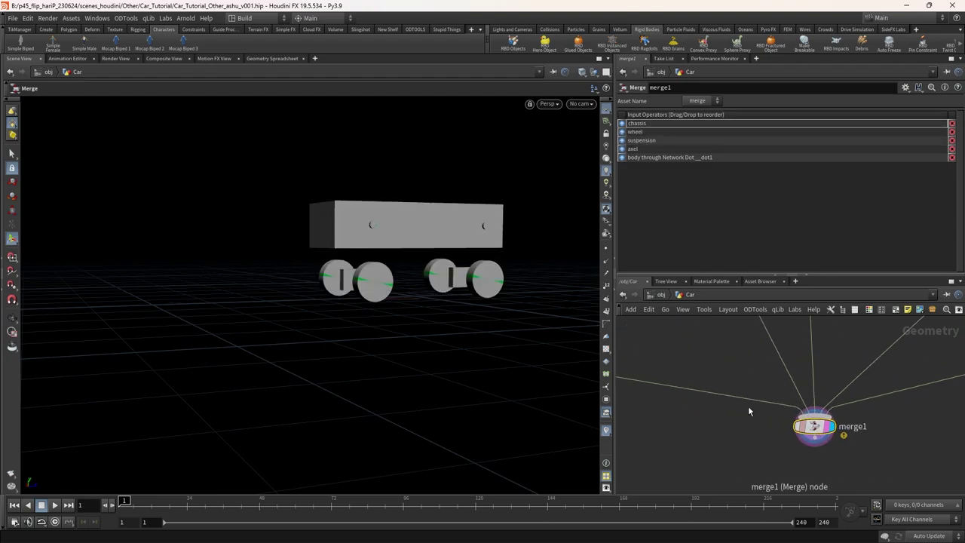
scroll(777, 404, "down", 2)
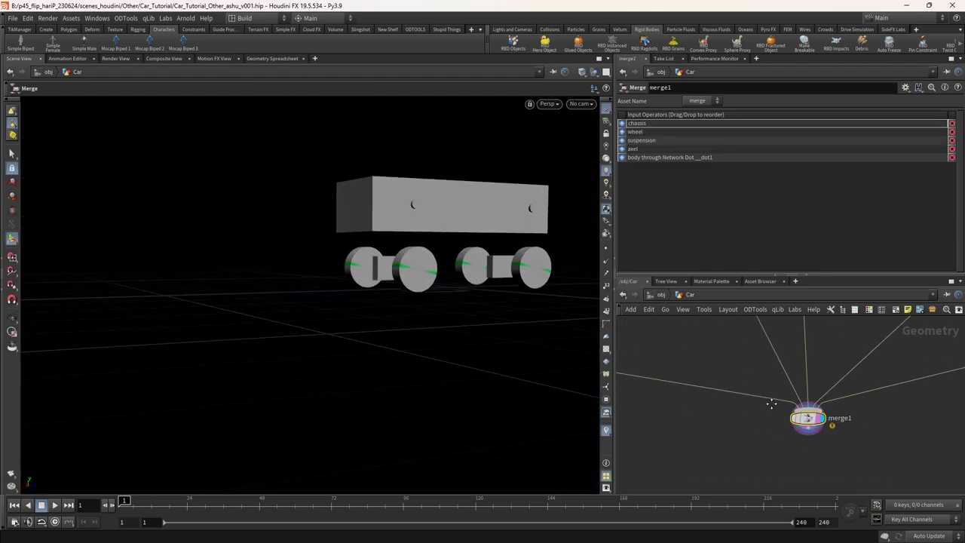
- Add a Null below merge1 and name it OUT_DUMMY_CAR
middle_click_drag(777, 405, 705, 312)
key("Tab")
type("null")
key("Return")
left_click(743, 380)
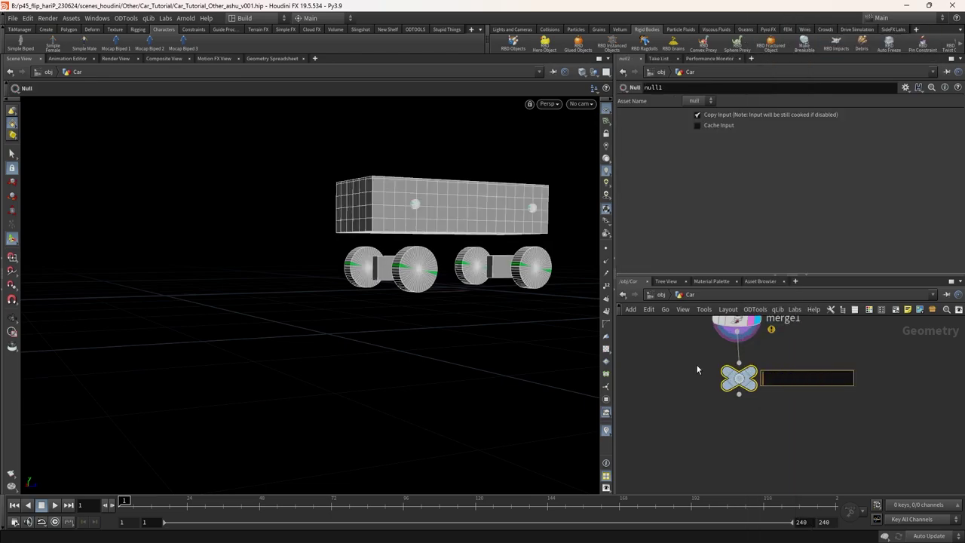
type("OUT_DUMMY_CAR")
key("Return")
scroll(778, 442, "down", 2)
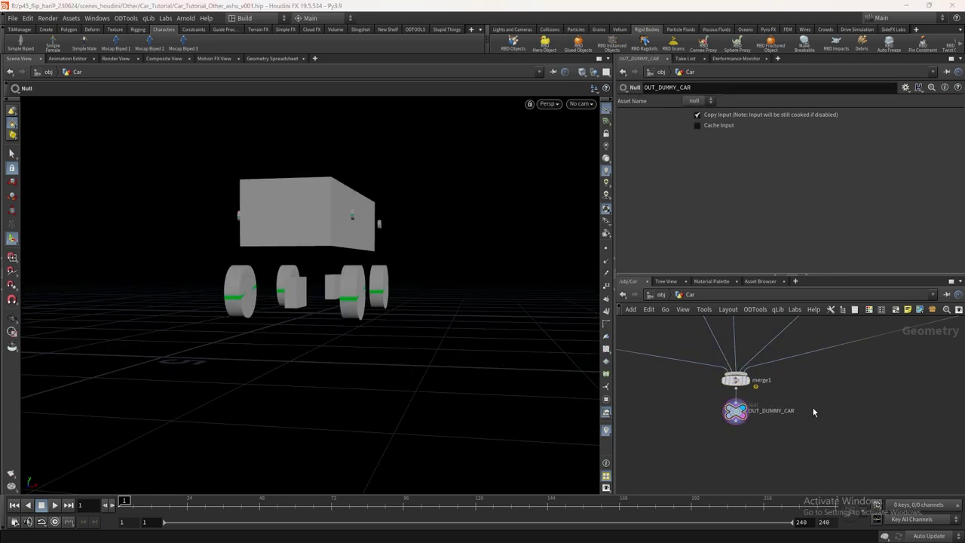
- Add an RBD Constraints from Rules node fed by OUT_DUMMY_CAR and display it
key("Tab")
type("rbd con")
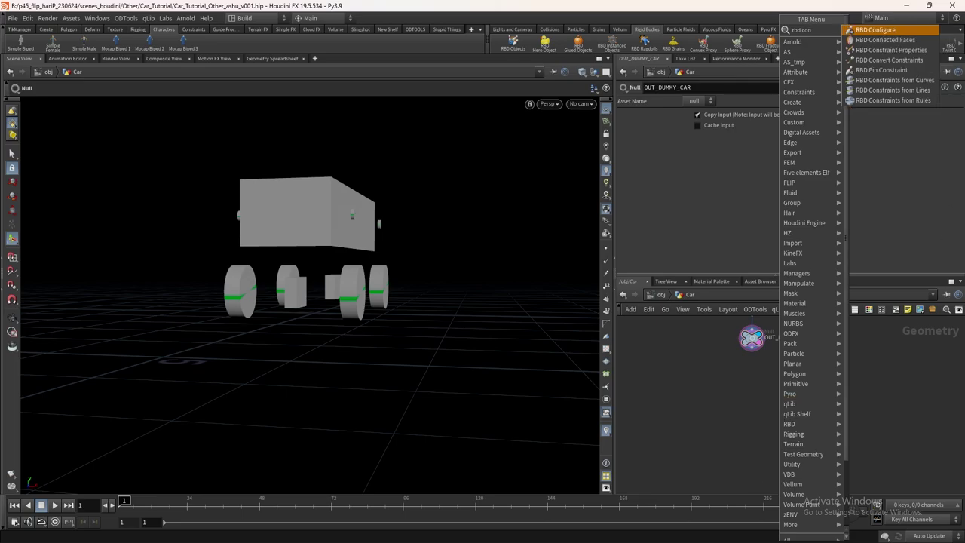
left_click(894, 100)
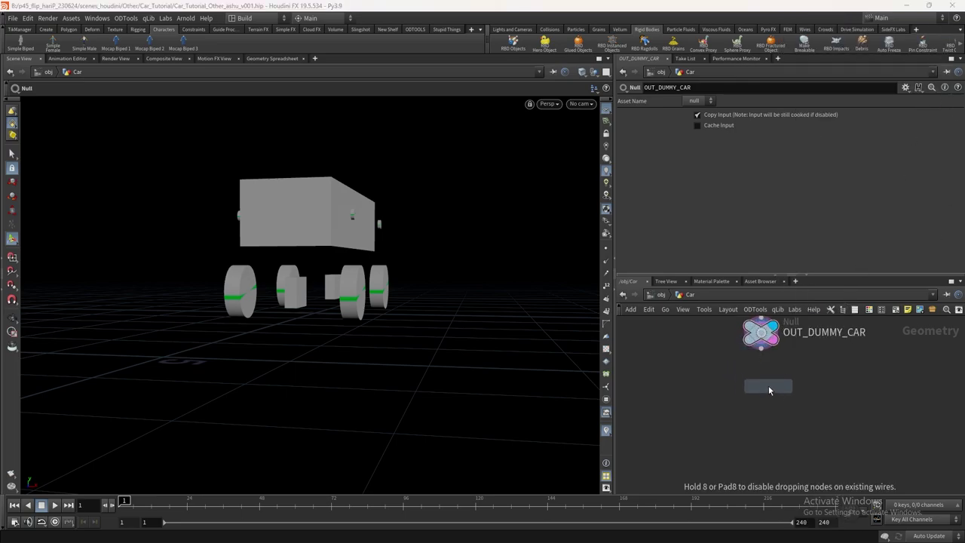
left_click(761, 394)
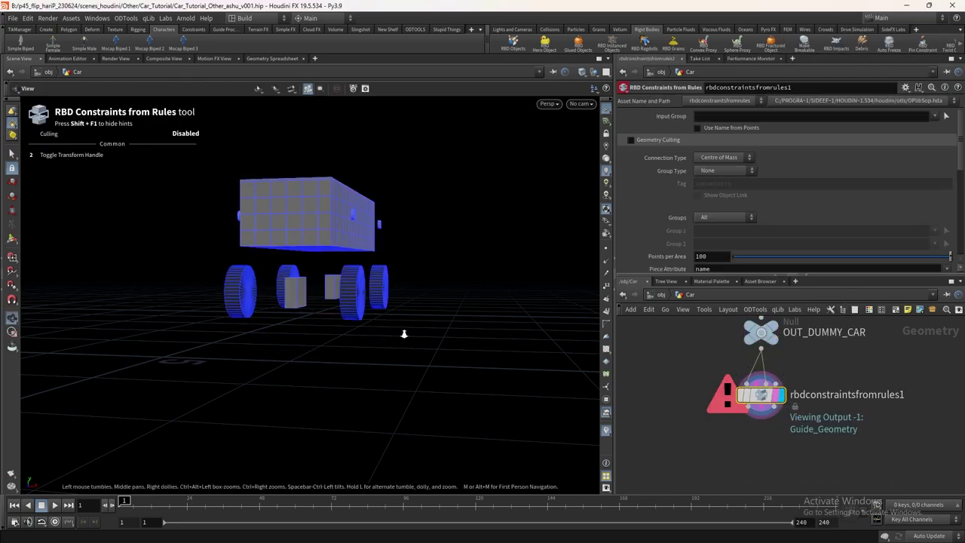
scroll(410, 349, "up", 2)
middle_click(763, 396)
left_click_drag(765, 405, 764, 419)
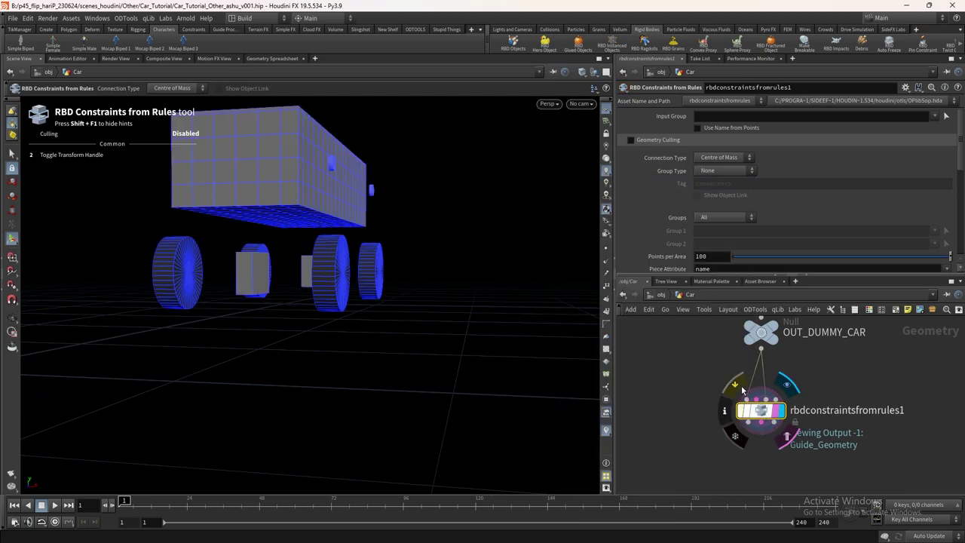
middle_click(762, 411)
- Set the constraint node's Group Type to Primitive Group and name the group suspension
key("g")
left_click_drag(291, 334, 458, 237)
scroll(458, 237, "up", 3)
scroll(728, 150, "down", 1)
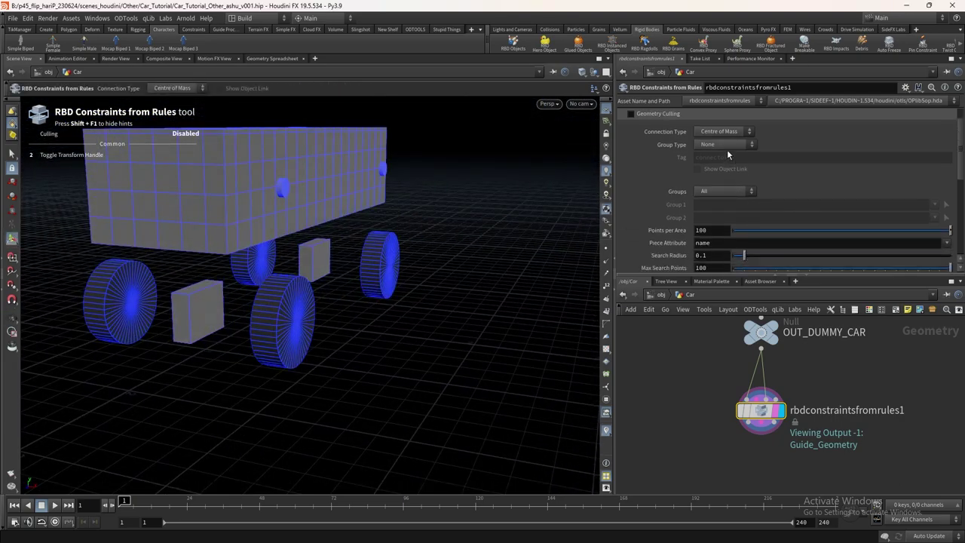
left_click(724, 165)
type("su")
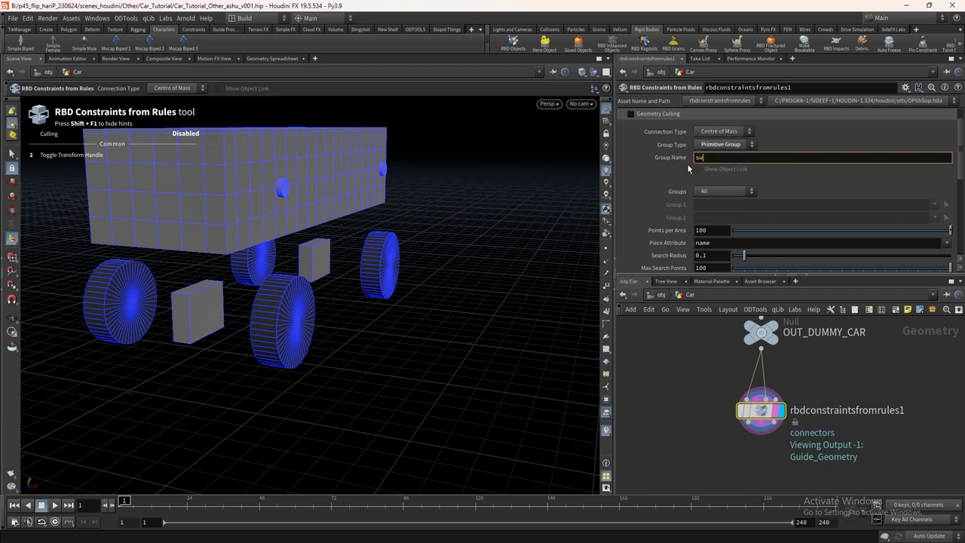
type("spension")
key("Return")
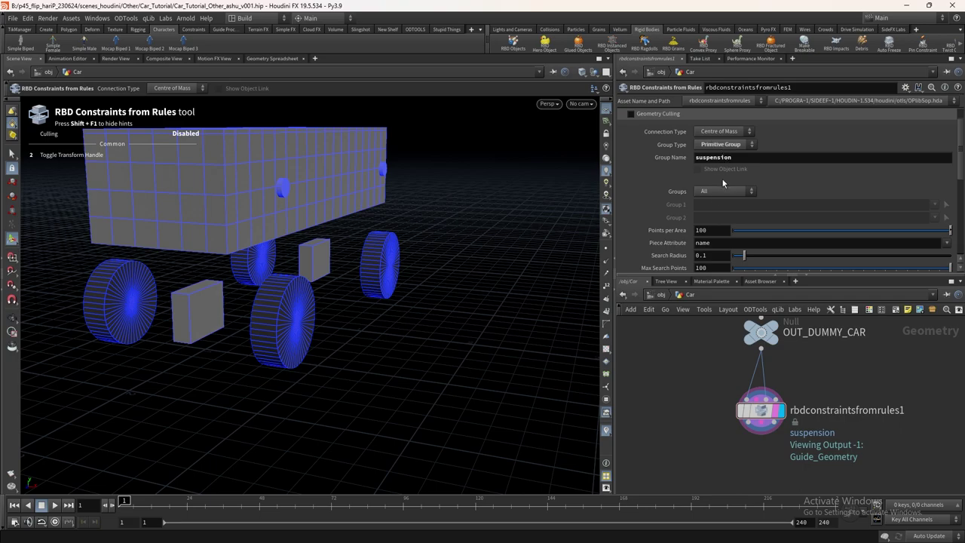
left_click(725, 191)
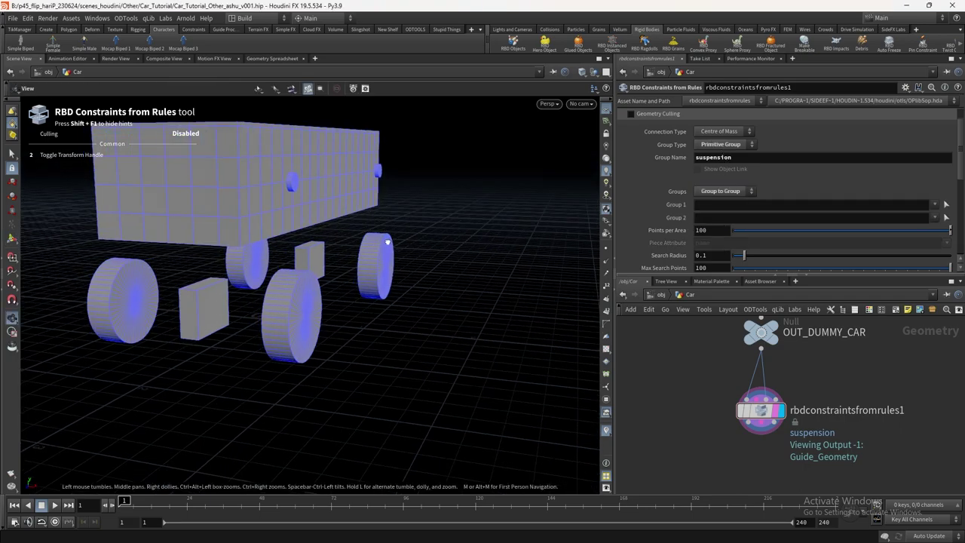
left_click(686, 204)
left_click(936, 205)
left_click(916, 300)
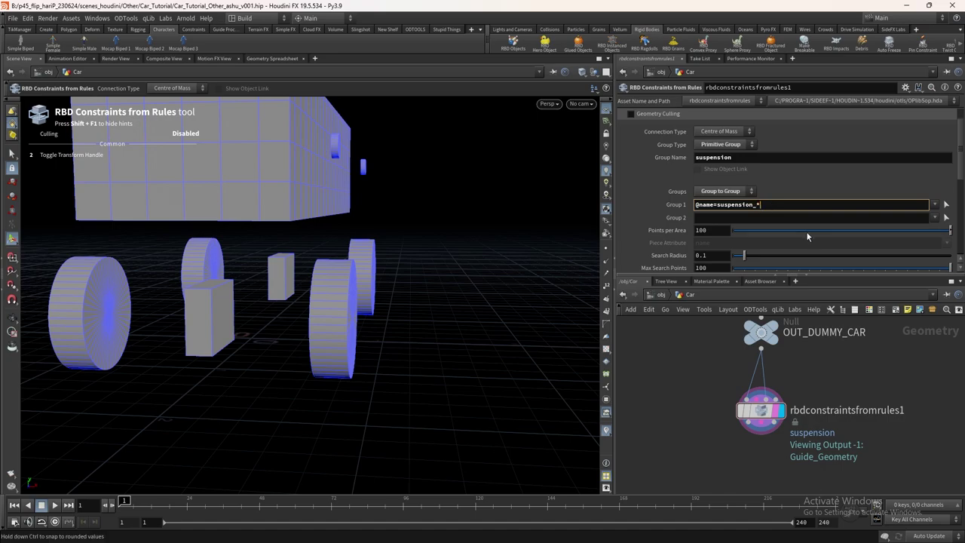
key("Return")
left_click(936, 218)
left_click(917, 242)
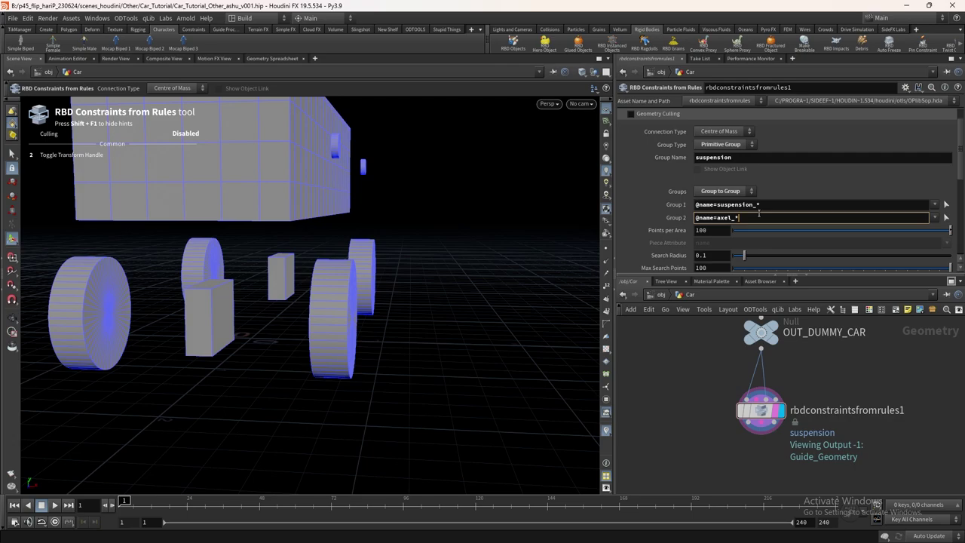
left_click(582, 533)
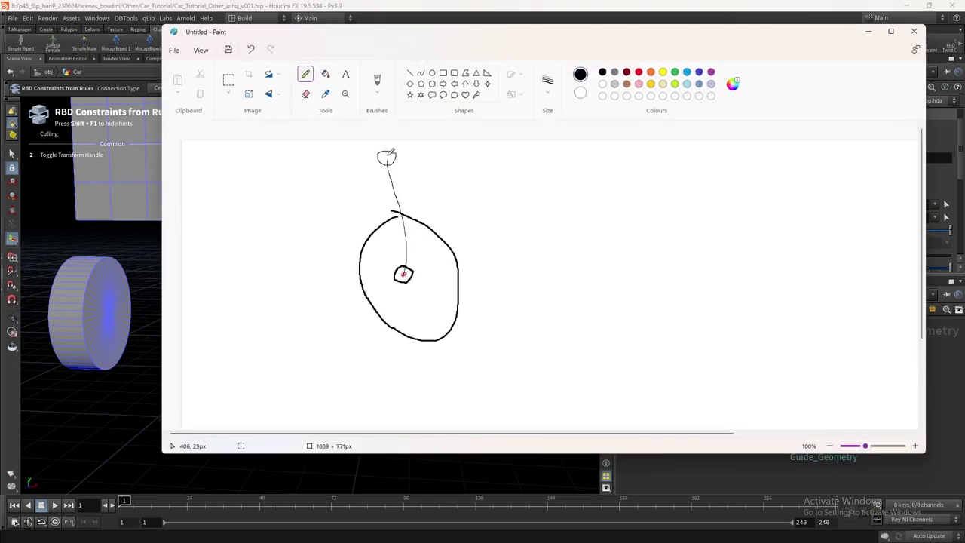
left_click(870, 32)
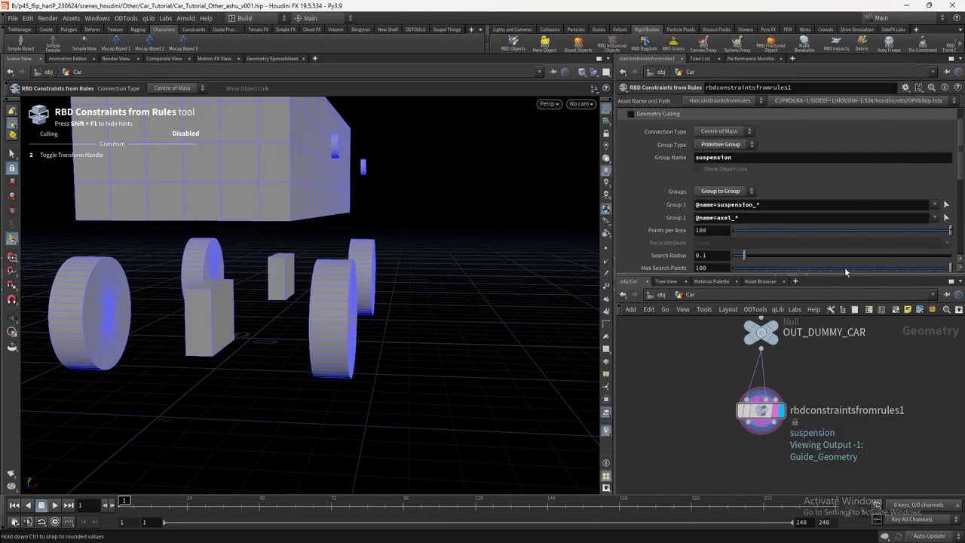
- Attach a Null to the constraint output of rbdconstraintsfromrules1
left_click(770, 465)
type("null")
key("Return")
left_click(792, 465)
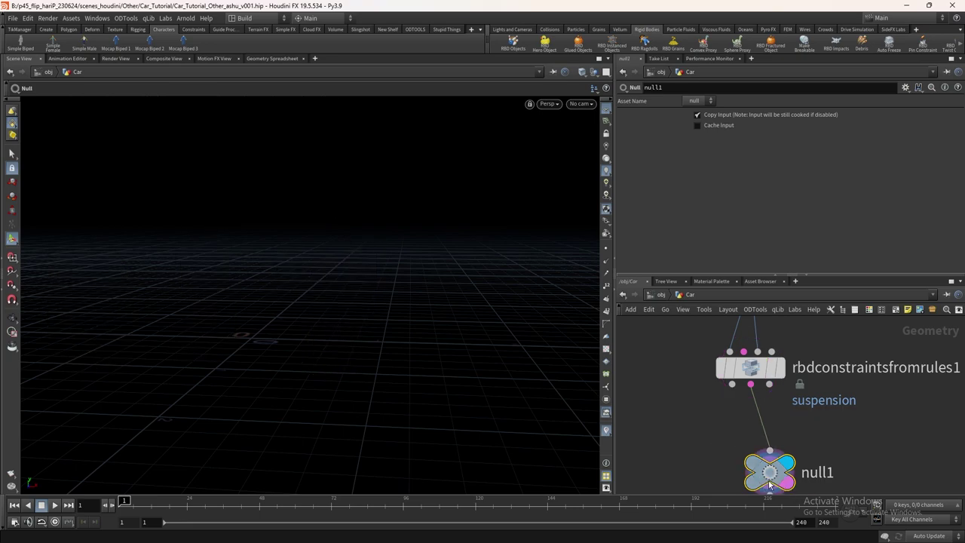
- Set the Search Radius of rbdconstraintsfromrules1 to 2 and display that node with its guide geometry
left_click(751, 367)
double_click(705, 228)
type("2")
key("Return")
left_click_drag(474, 299, 422, 226)
mouse_move(720, 364)
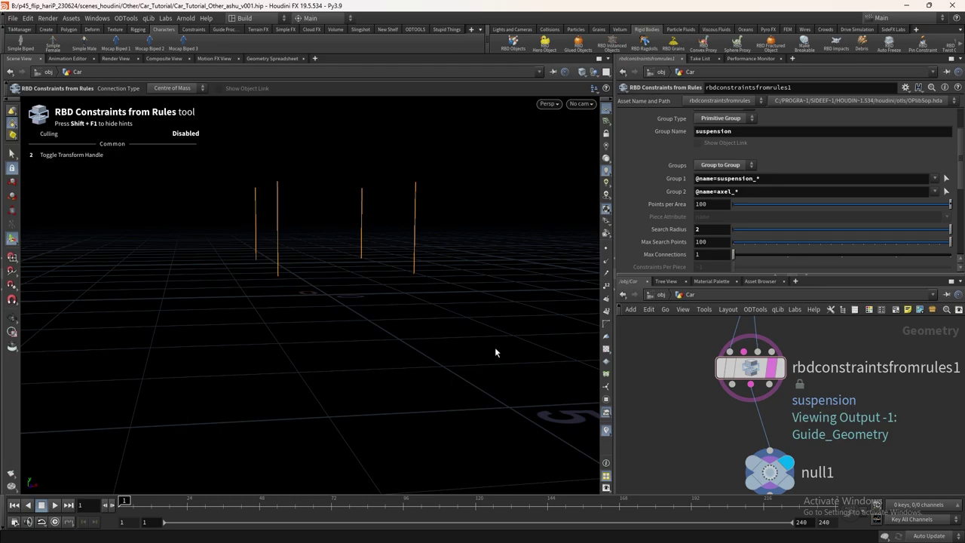
left_click(771, 367)
left_click_drag(392, 317, 422, 302)
- Insert a second RBD Constraints from Rules node between rbdconstraintsfromrules1 and null1 and display it
scroll(872, 401, "down", 2)
scroll(872, 400, "up", 3)
key("Tab")
left_click(886, 497)
left_click(829, 404)
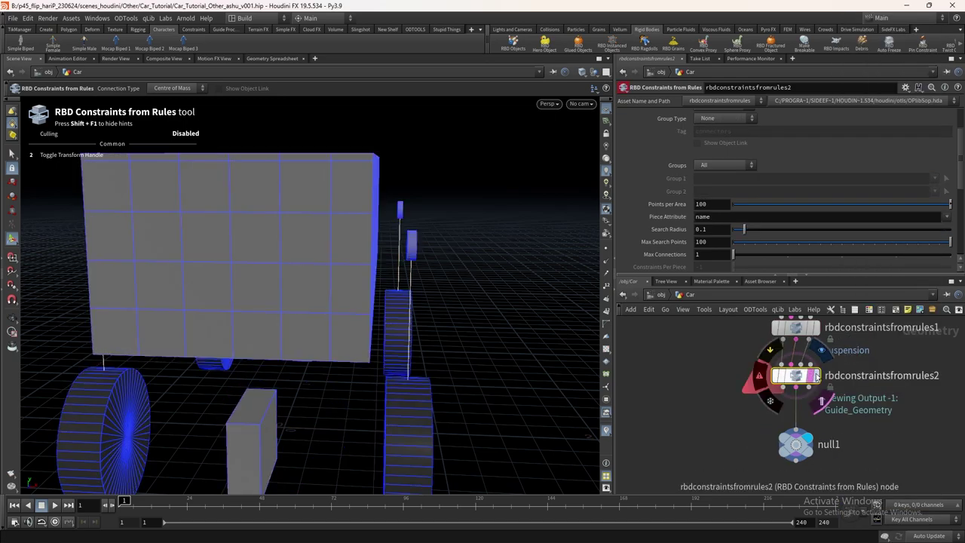
middle_click(817, 375)
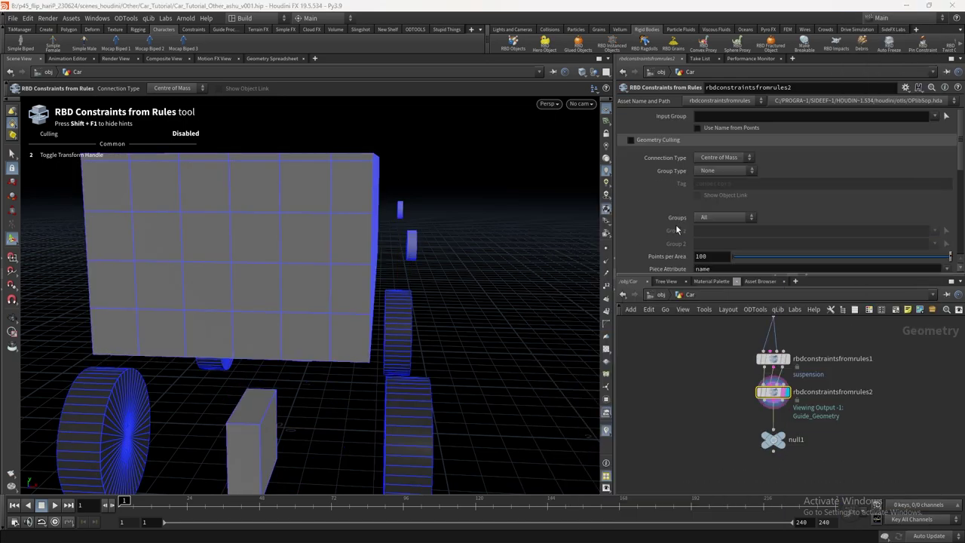
- Set the second constraint node's Group Type to Primitive Group and name the group suspension_to_body
double_click(713, 184)
type("connectors")
key("Return")
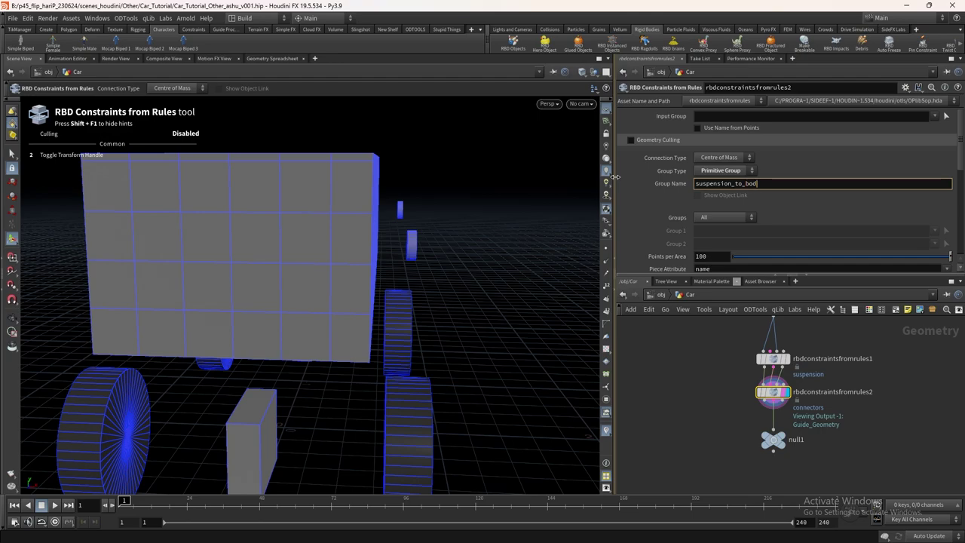
type("suspension_to_bodyu")
key("BackSpace")
key("Return")
scroll(477, 263, "up", 6)
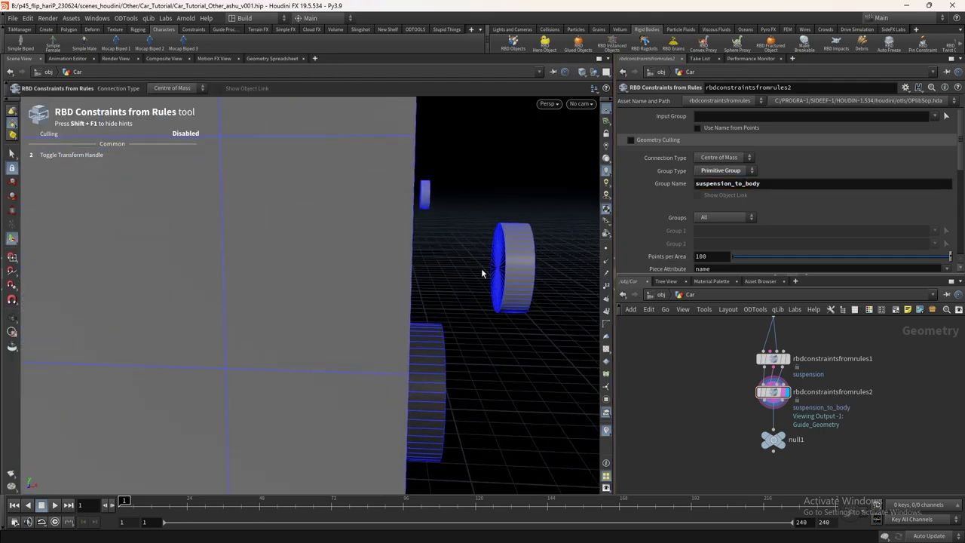
scroll(308, 258, "down", 5)
scroll(387, 222, "down", 5)
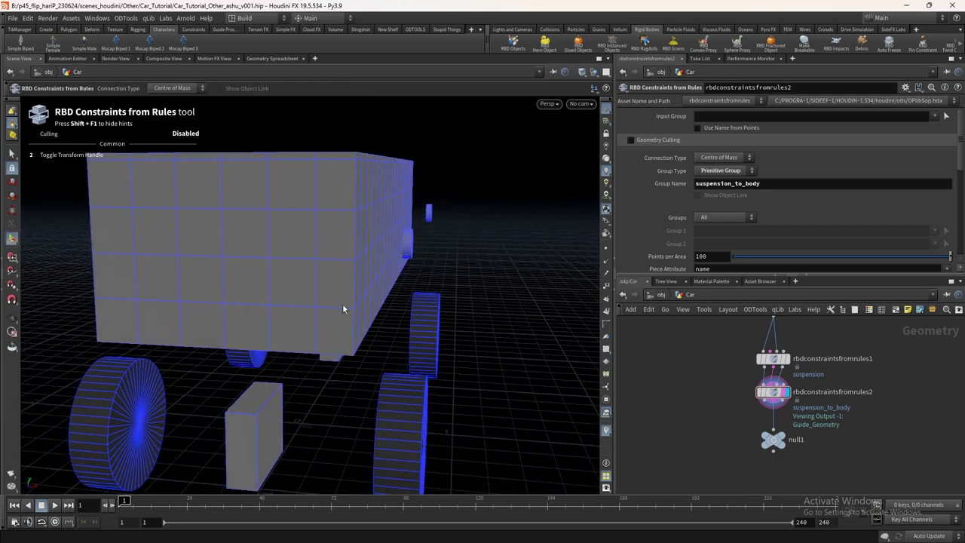
left_click_drag(420, 251, 422, 267, "alt")
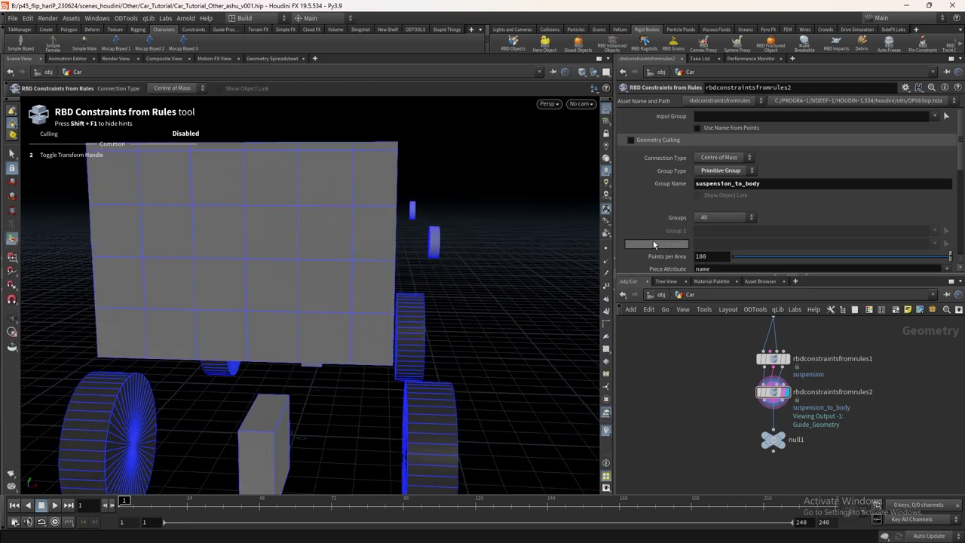
scroll(640, 247, "down", 2)
left_click(721, 164)
left_click(720, 181)
left_click(935, 178)
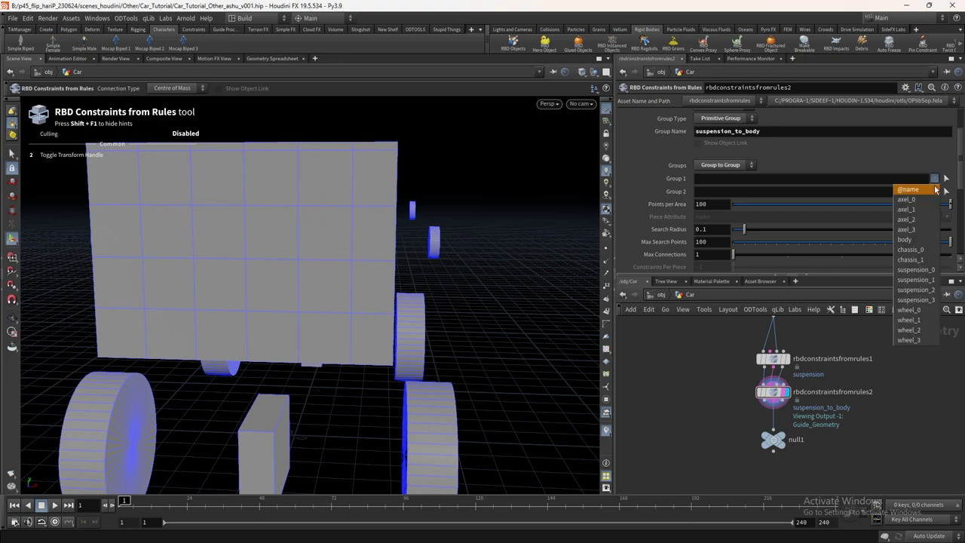
left_click(915, 269)
key("Return")
left_click(935, 191)
left_click(916, 260)
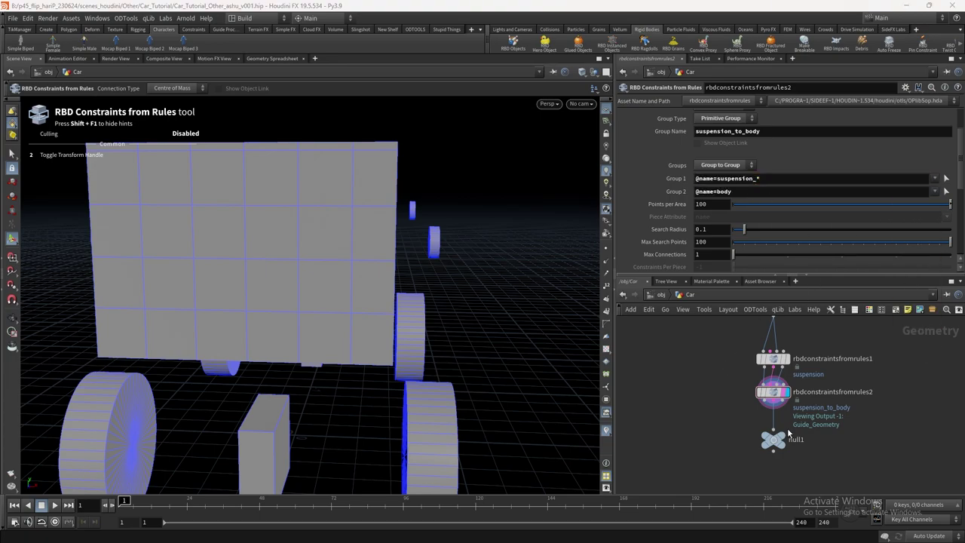
- Display null1, select rbdconstraintsfromrules2 and examine the constraints between the suspension pieces and the body
left_click(775, 440)
left_click(782, 440)
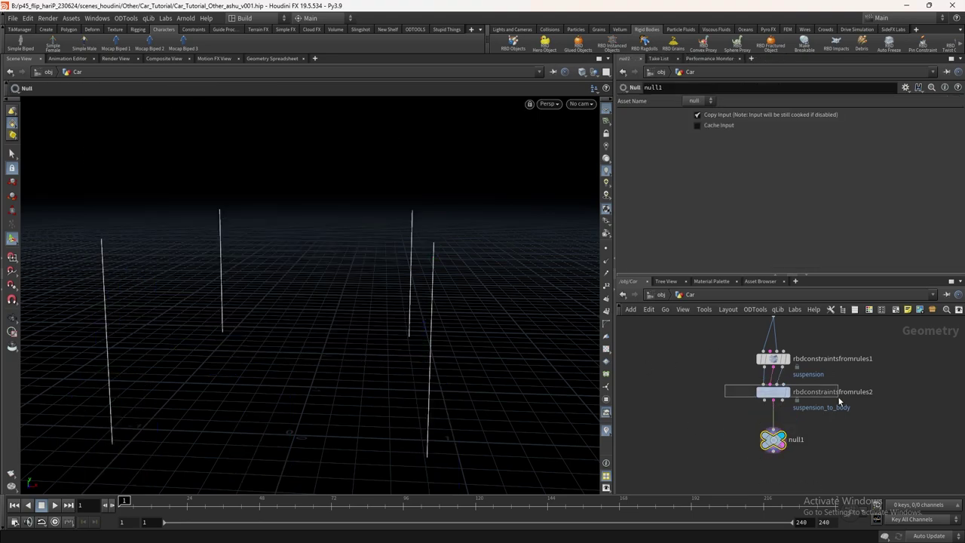
left_click(833, 393)
left_click_drag(257, 227, 236, 259)
key("Return")
left_click_drag(283, 220, 317, 226)
scroll(712, 181, "up", 3)
scroll(392, 281, "up", 5)
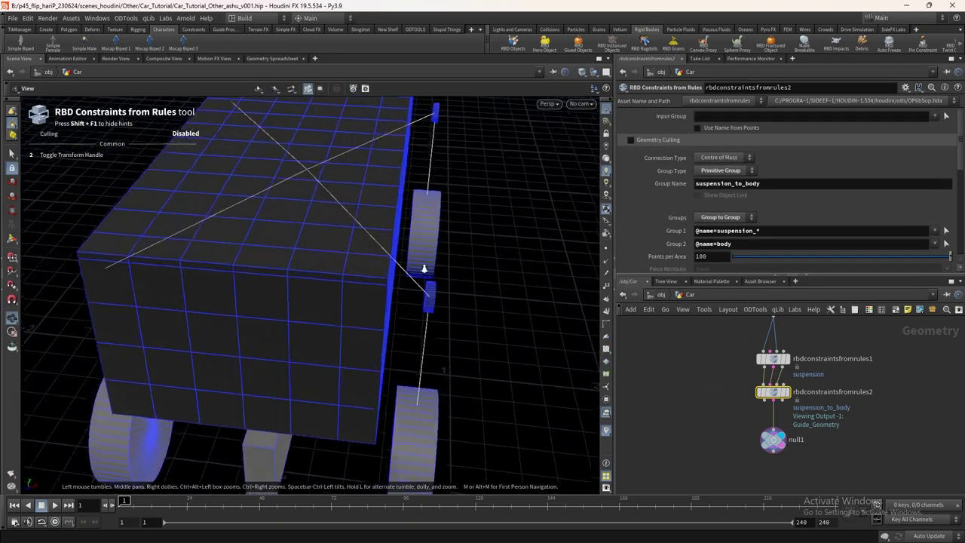
- Change the Connection Type of rbdconstraintsfromrules2 to Surface Points and set its Search Radius to 0.486
left_click(719, 157)
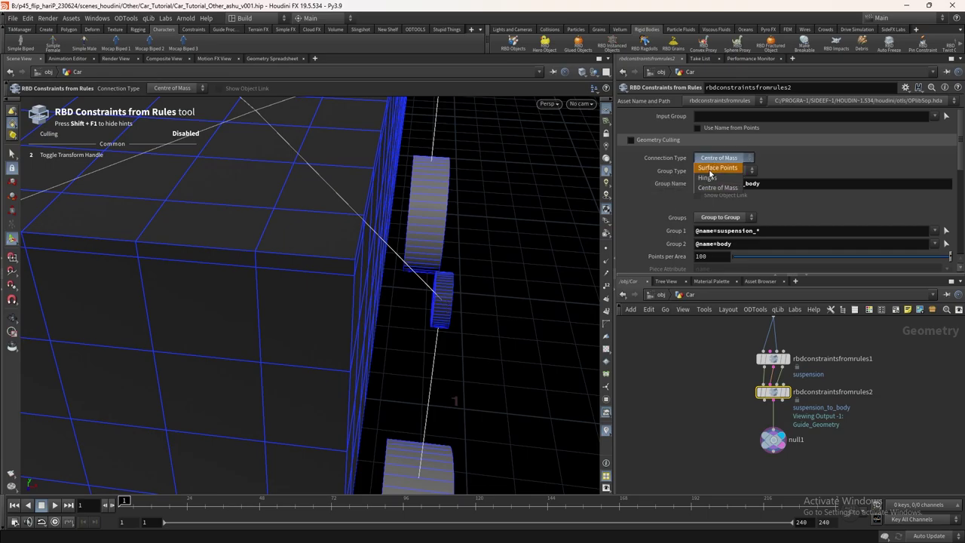
left_click(710, 169)
left_click_drag(422, 226, 354, 283)
scroll(792, 188, "down", 2)
left_click_drag(915, 229, 785, 229)
scroll(392, 248, "down", 3)
left_click_drag(392, 249, 324, 301)
scroll(837, 401, "up", 4)
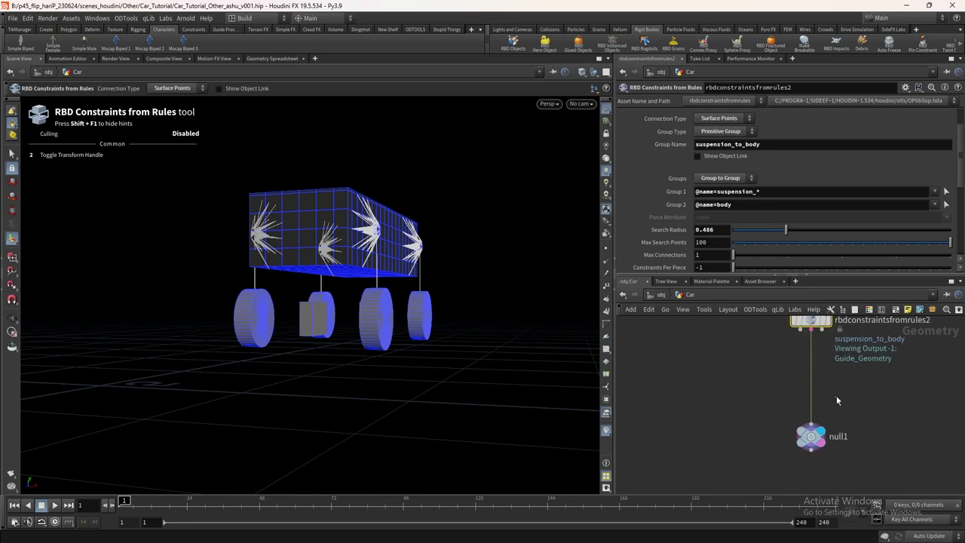
- Duplicate rbdconstraintsfromrules2, wire the copy between the original and null1, and display it
scroll(837, 401, "down", 2)
left_click_drag(808, 387, 796, 421, "alt")
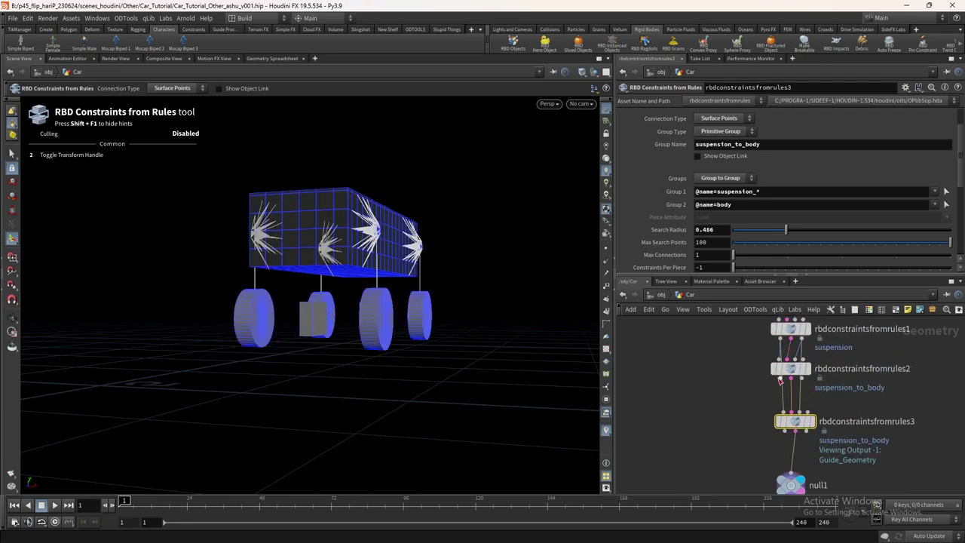
left_click_drag(781, 382, 792, 407)
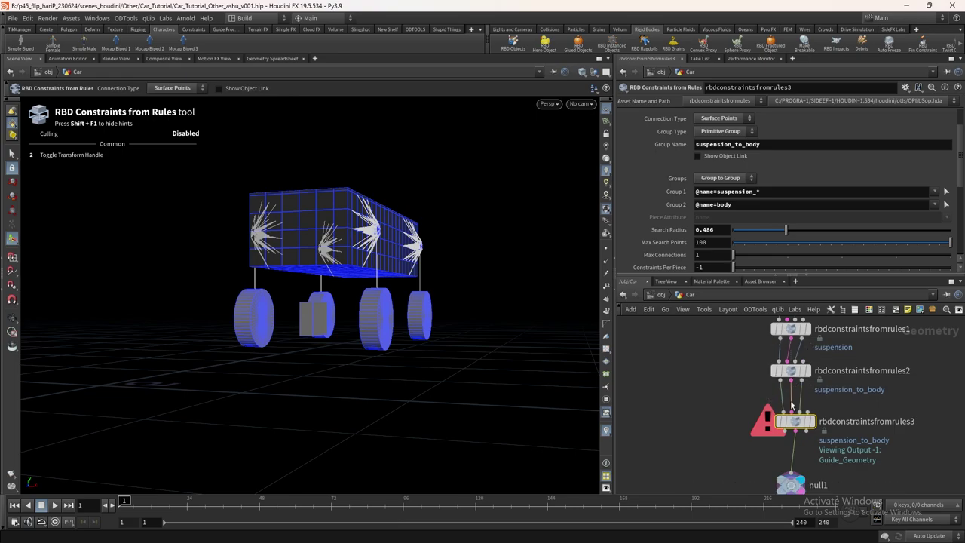
middle_click(800, 428)
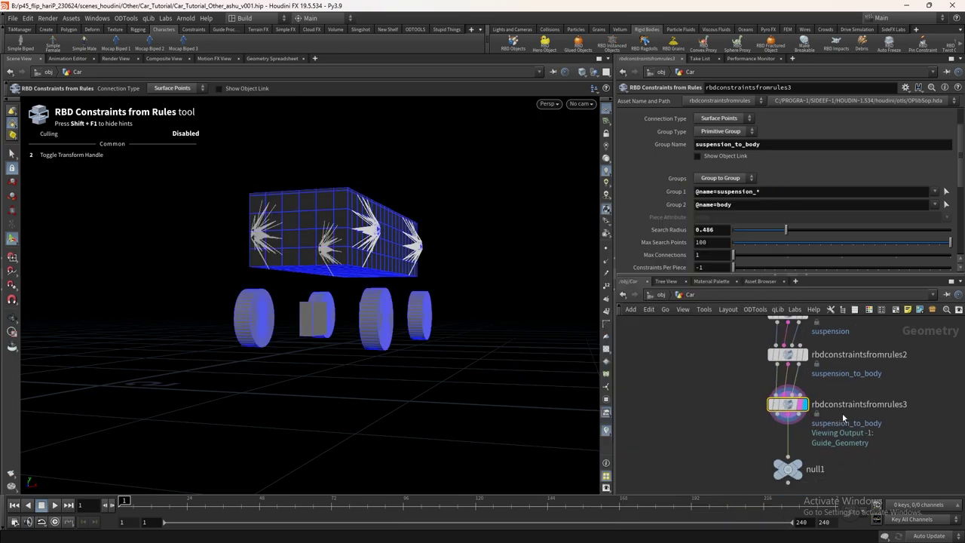
- Display null1 and examine the constraint lines around the wheels up close
scroll(401, 288, "up", 5)
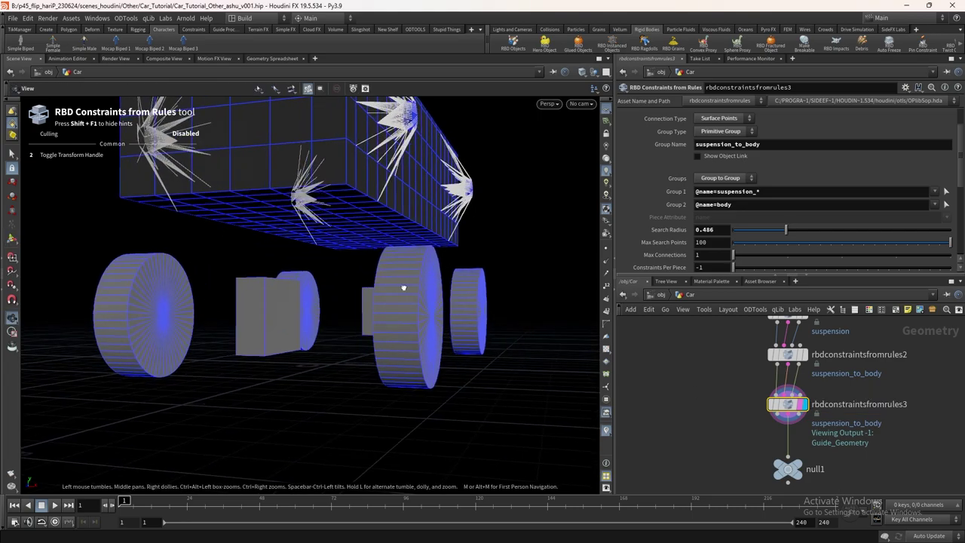
scroll(400, 288, "up", 6)
scroll(459, 211, "up", 3)
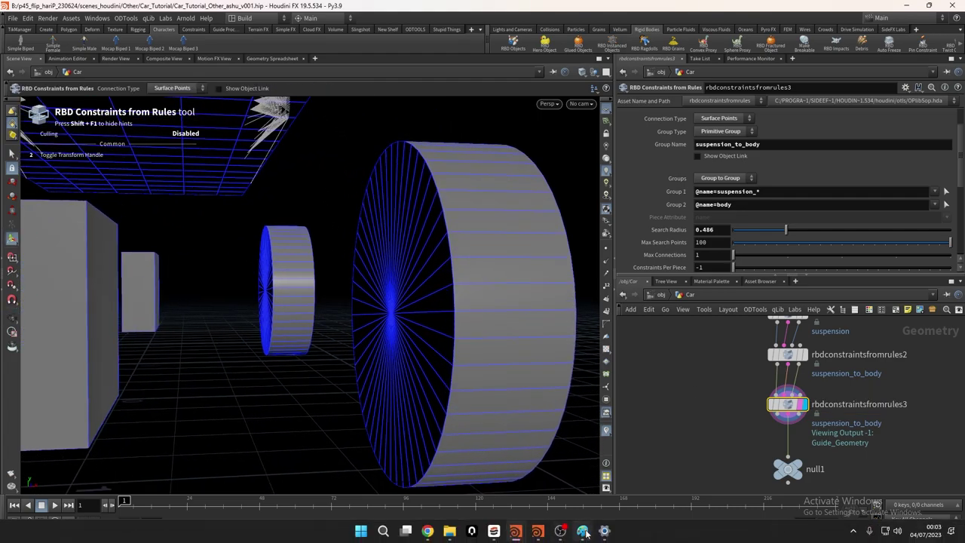
left_click(757, 427)
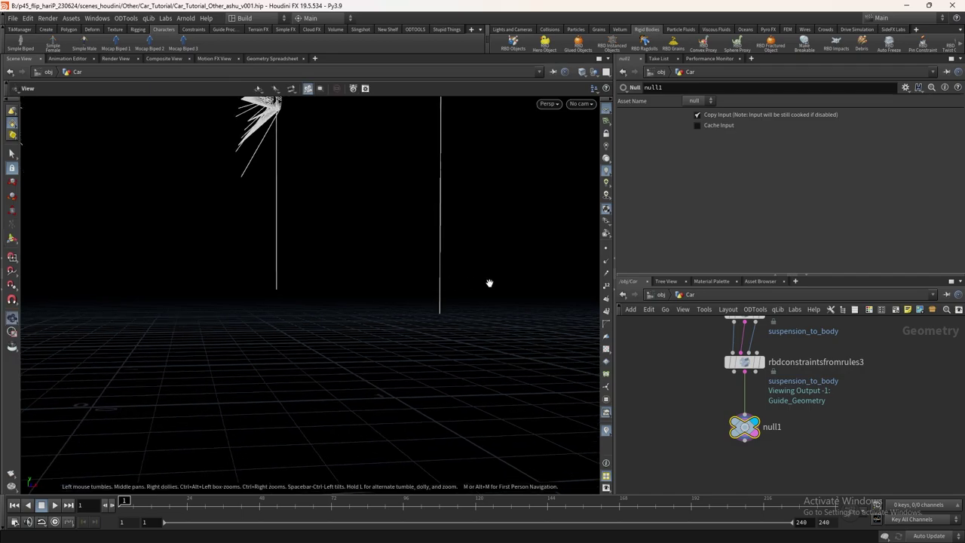
left_click_drag(472, 283, 491, 261)
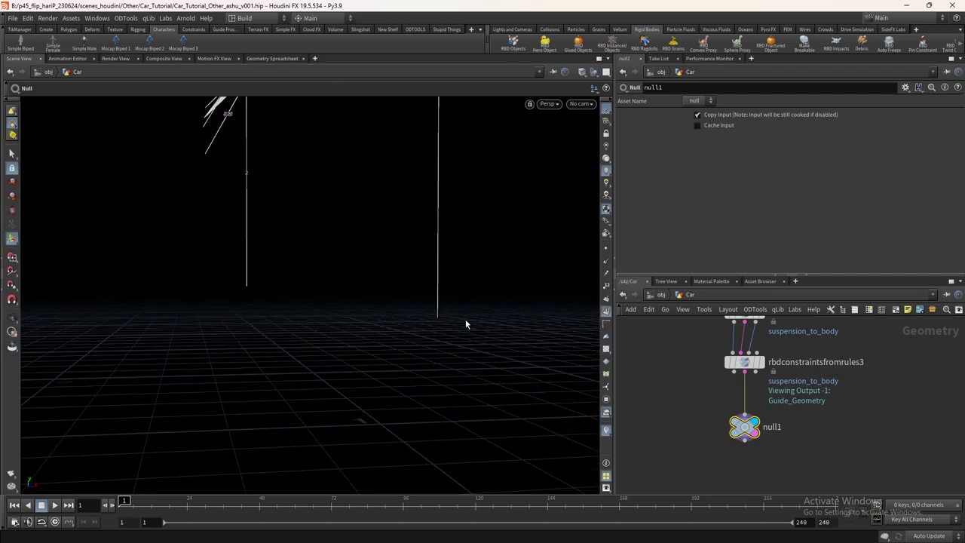
- Set the Group Name of rbdconstraintsfromrules3 to wheel_to_axel and its Connection Type to Centre of Mass
left_click(745, 362)
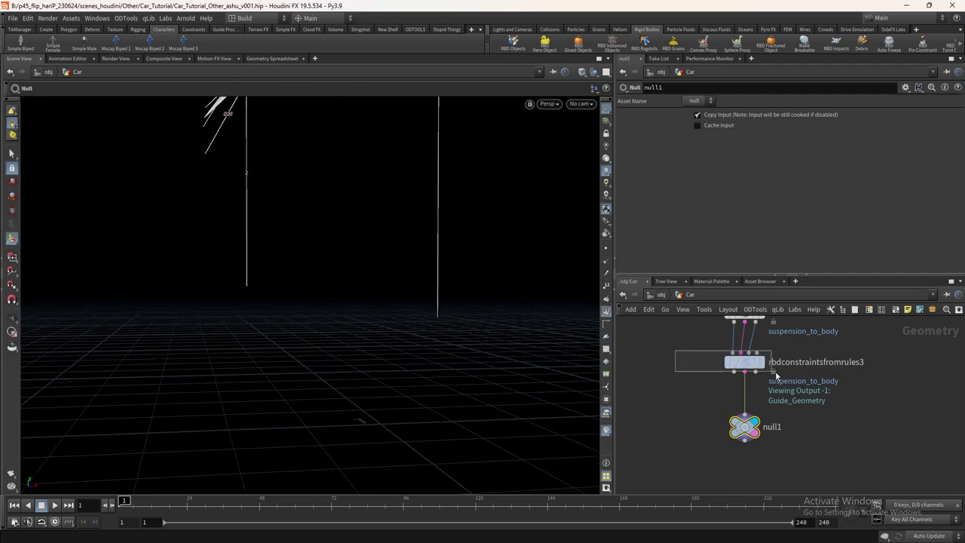
double_click(733, 184)
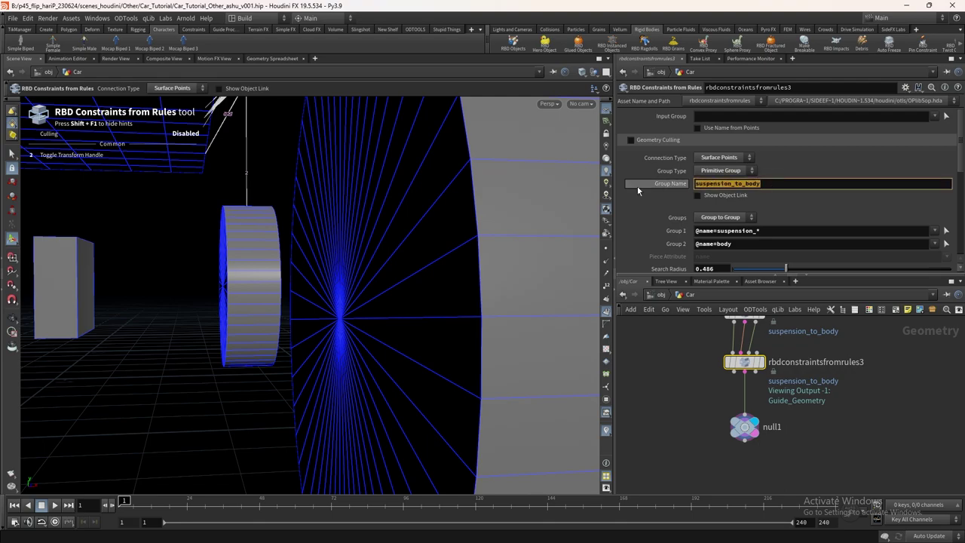
type("wheel_to_")
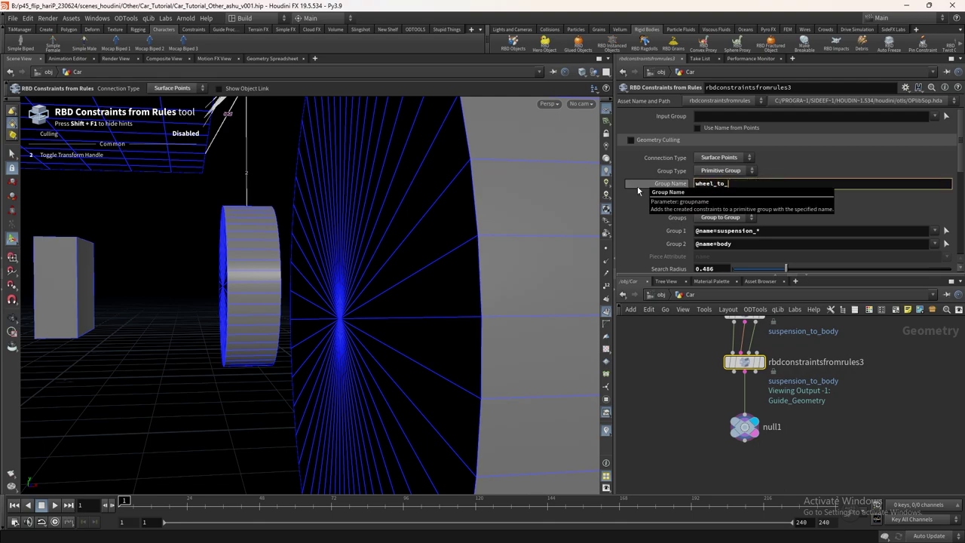
type("axel")
key("Return")
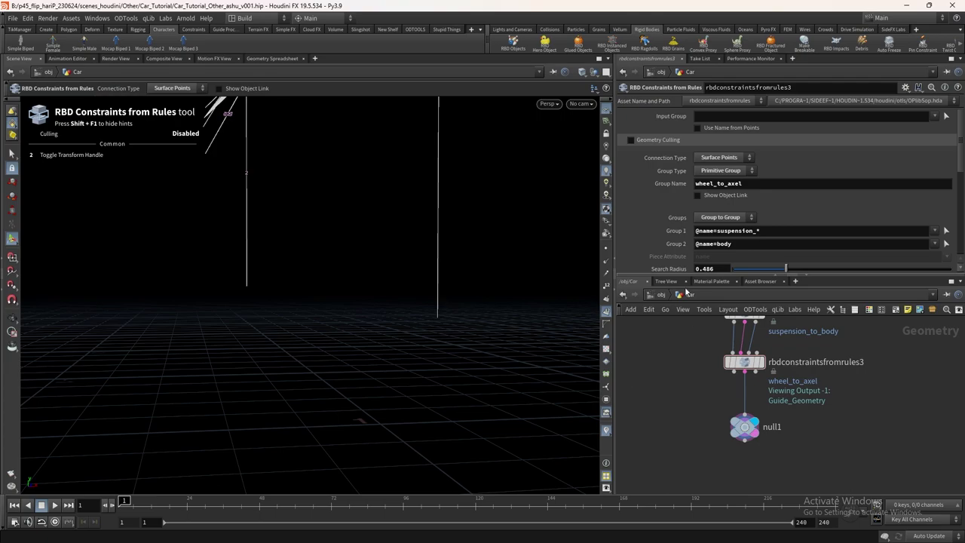
left_click(717, 160)
left_click(720, 187)
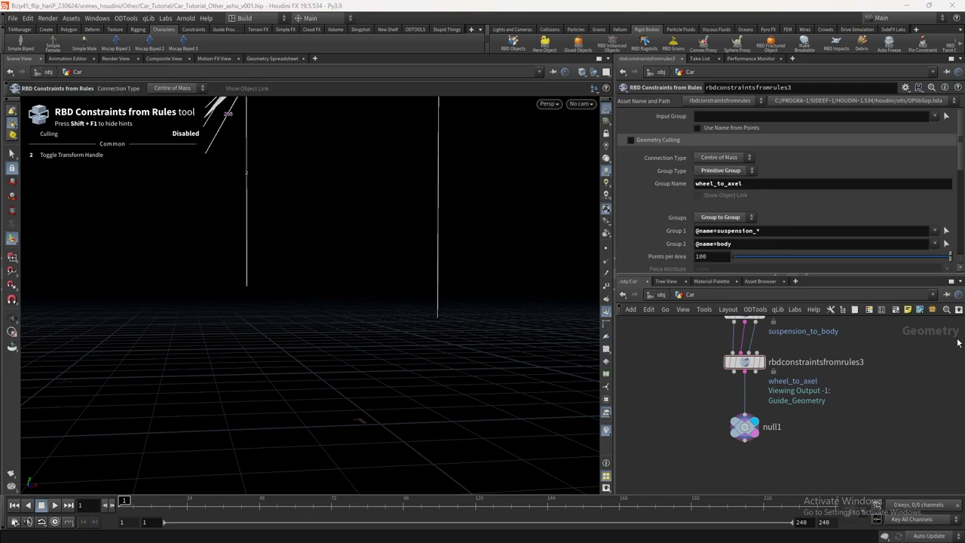
triple_click(762, 231)
type("@name=axel_*")
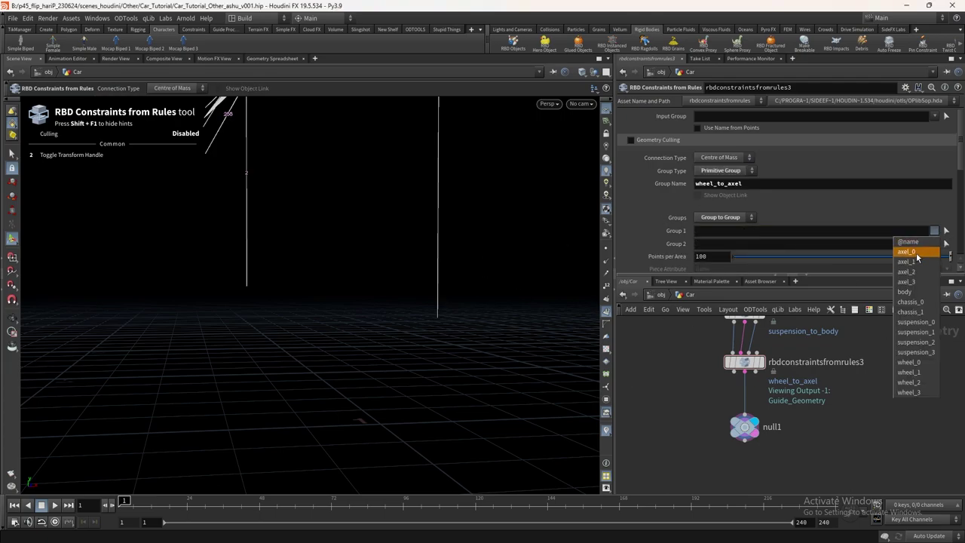
left_click(754, 233)
left_click(804, 245)
type("@name=wheel_")
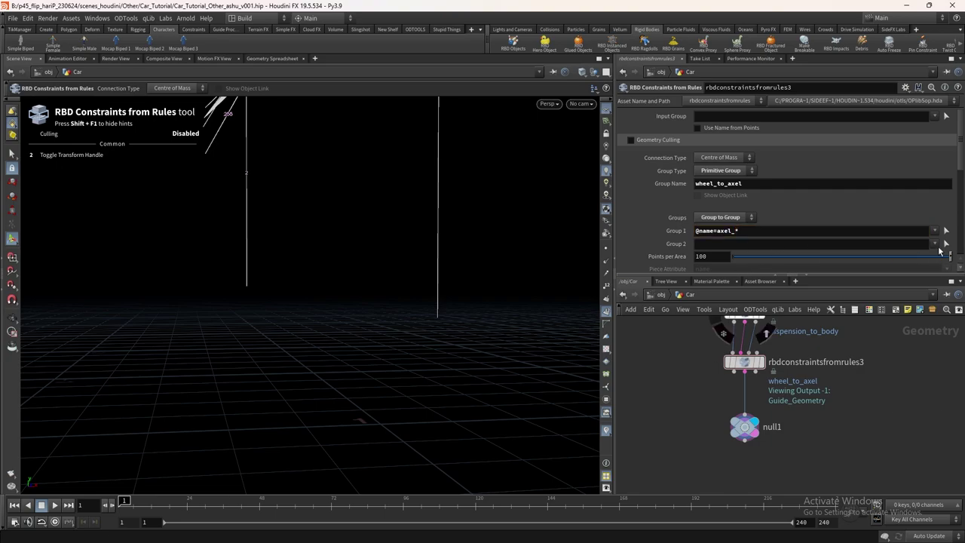
type("*")
key("Return")
scroll(343, 276, "down", 2)
- Display OUT_DUMMY_CAR with the null1 constraints, turn off point numbers and inspect the car in wireframe shading
mouse_move(723, 346)
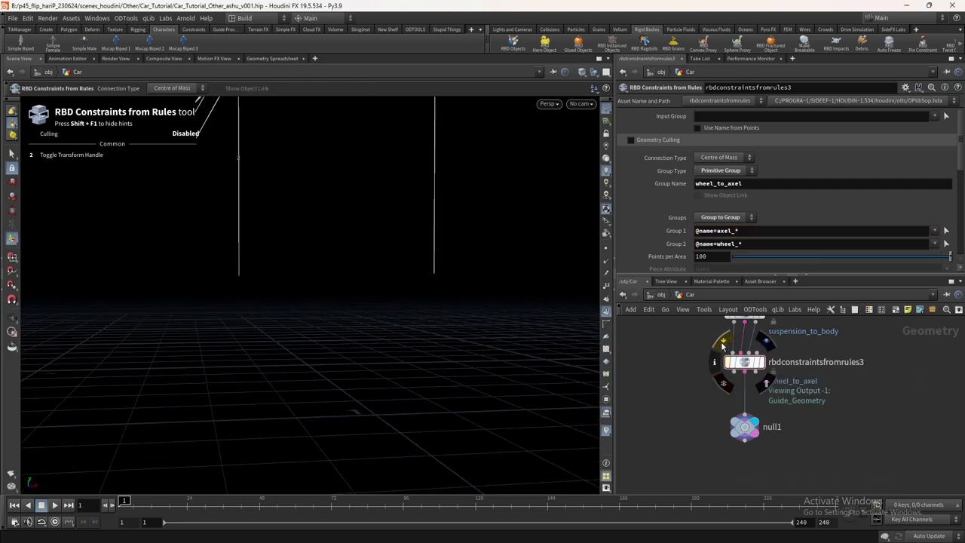
scroll(509, 138, "up", 3)
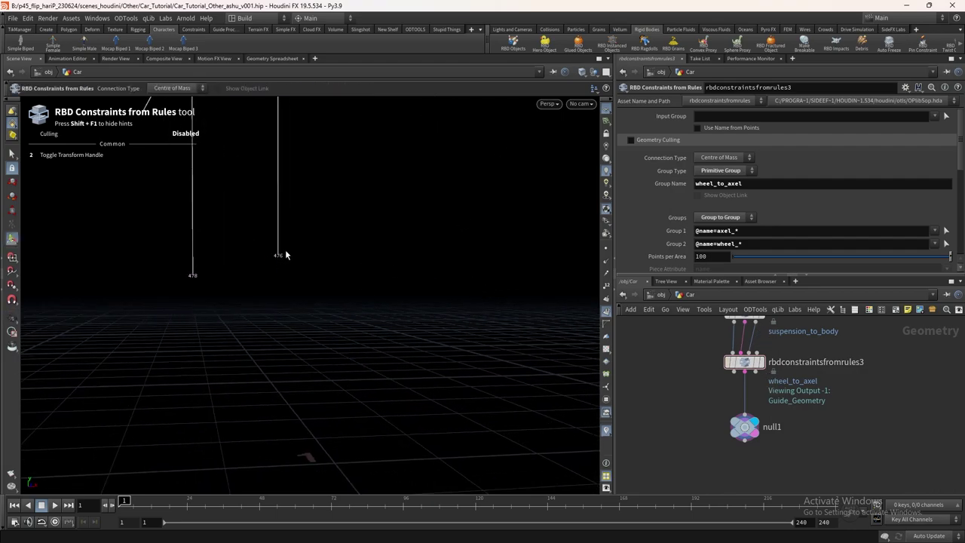
scroll(278, 260, "up", 1)
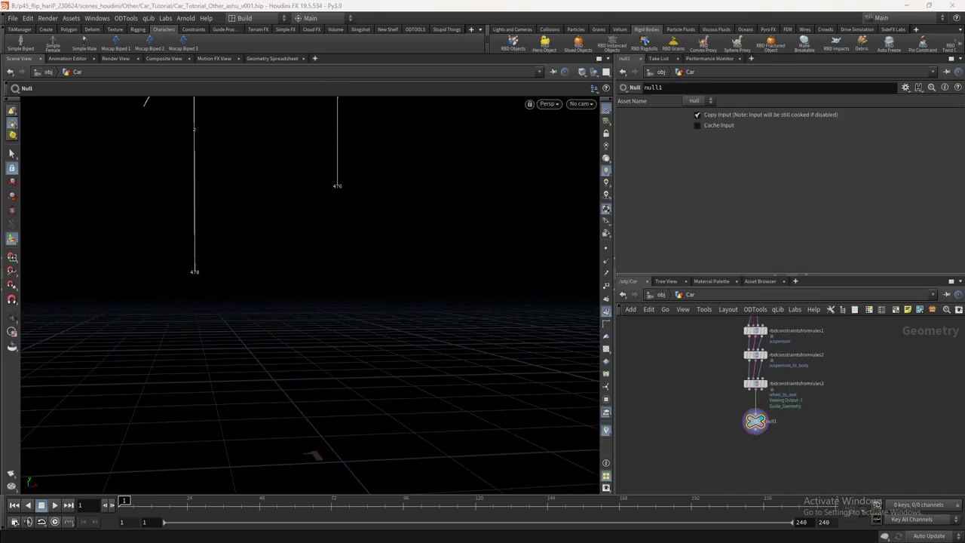
scroll(750, 384, "up", 3)
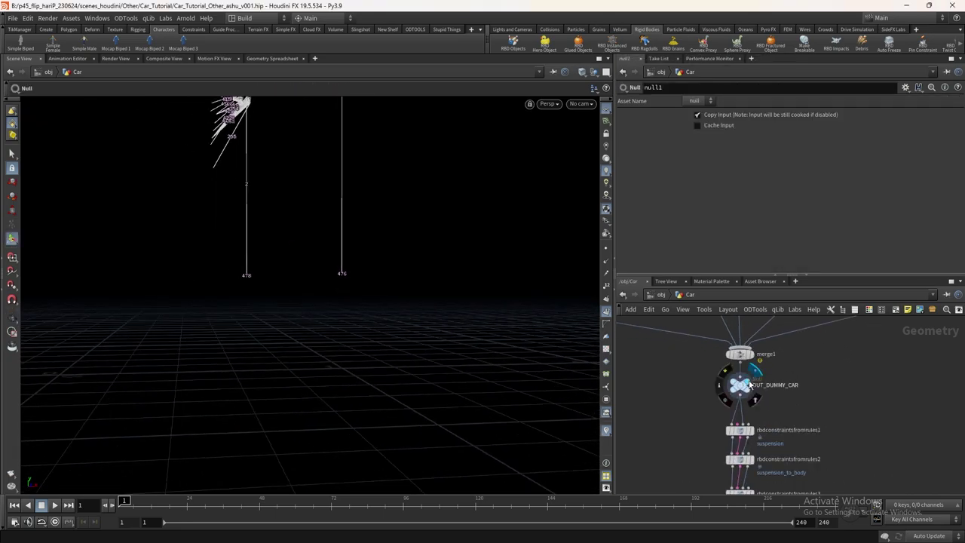
left_click(751, 386)
left_click(608, 300)
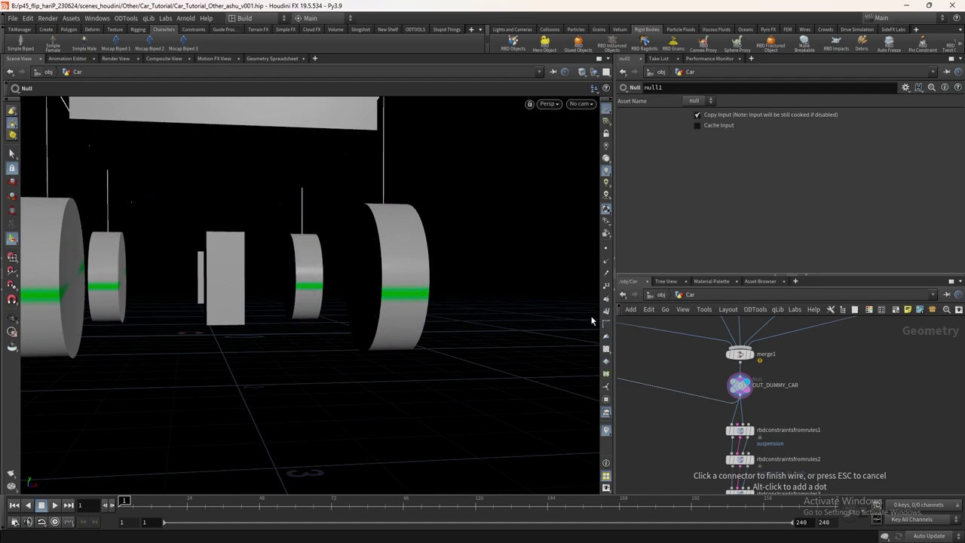
key("w")
left_click_drag(373, 264, 394, 277, "alt")
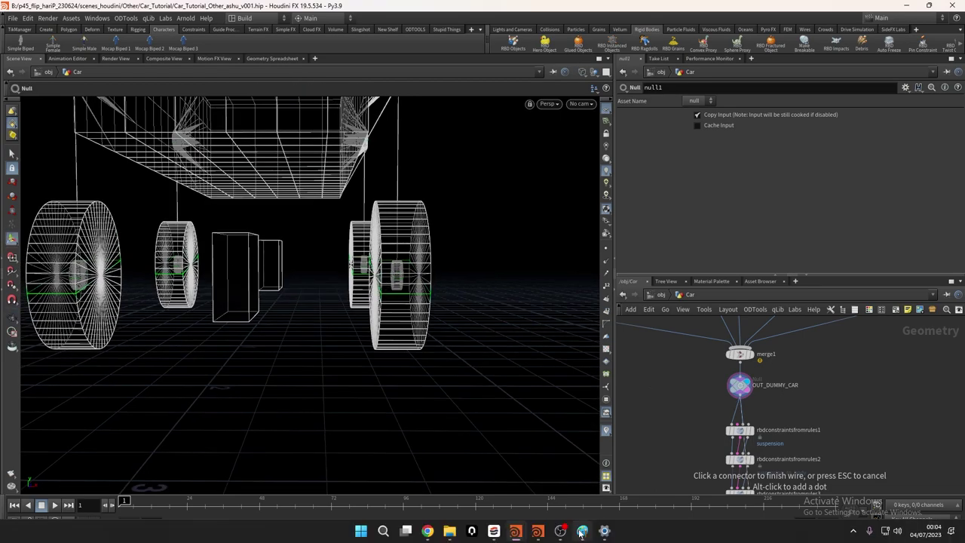
- Switch to Paint to consult the sketch of the wheel and axle connections, and return to Houdini
left_click(583, 532)
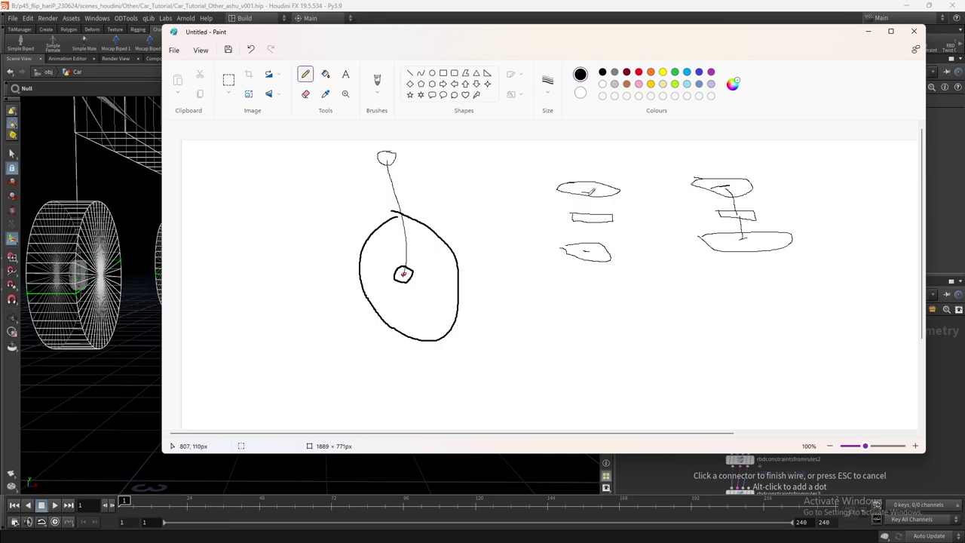
left_click(869, 31)
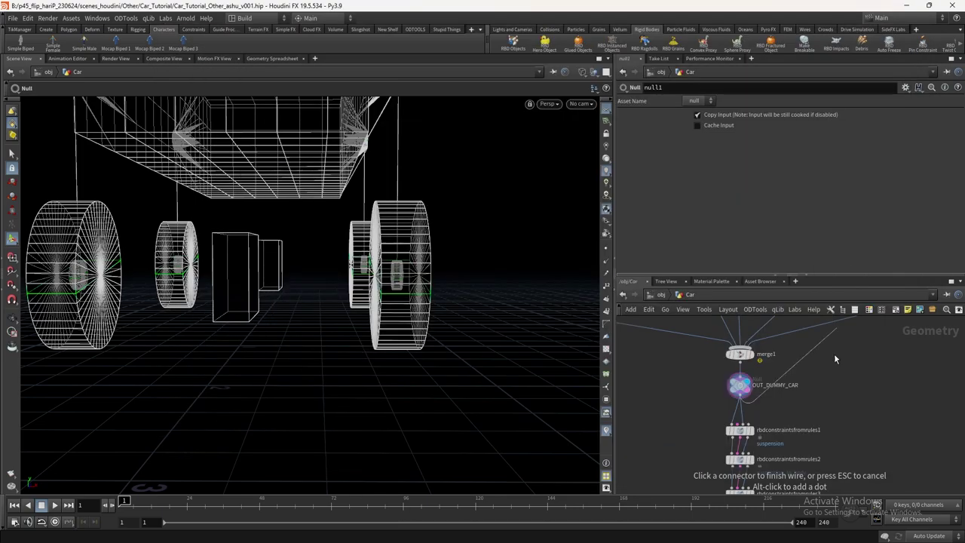
- Duplicate rbdconstraintsfromrules3, wire the copy between the original and null1, and display it
left_click_drag(750, 364, 738, 390, "alt")
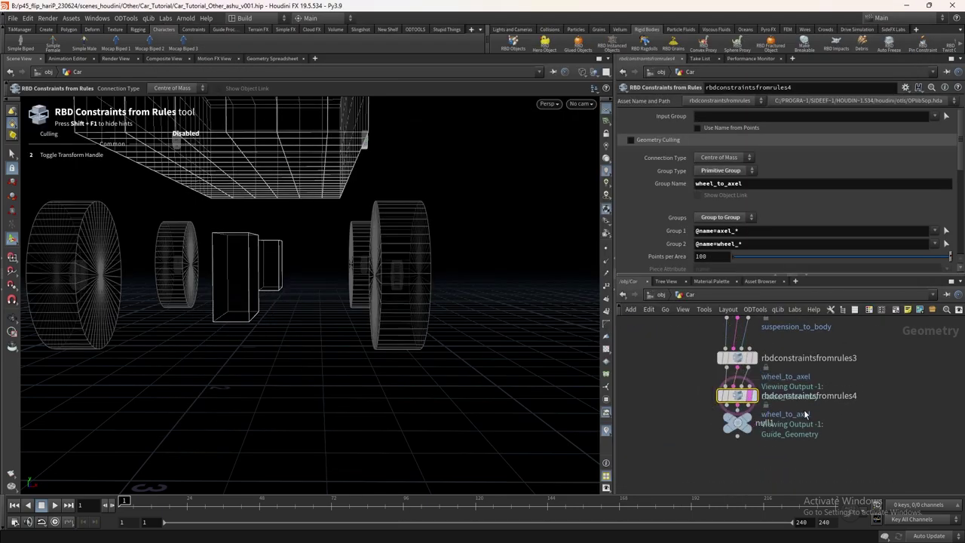
scroll(746, 386, "up", 3)
right_click(426, 218)
left_click_drag(426, 219, 435, 280, "alt")
left_click(751, 375)
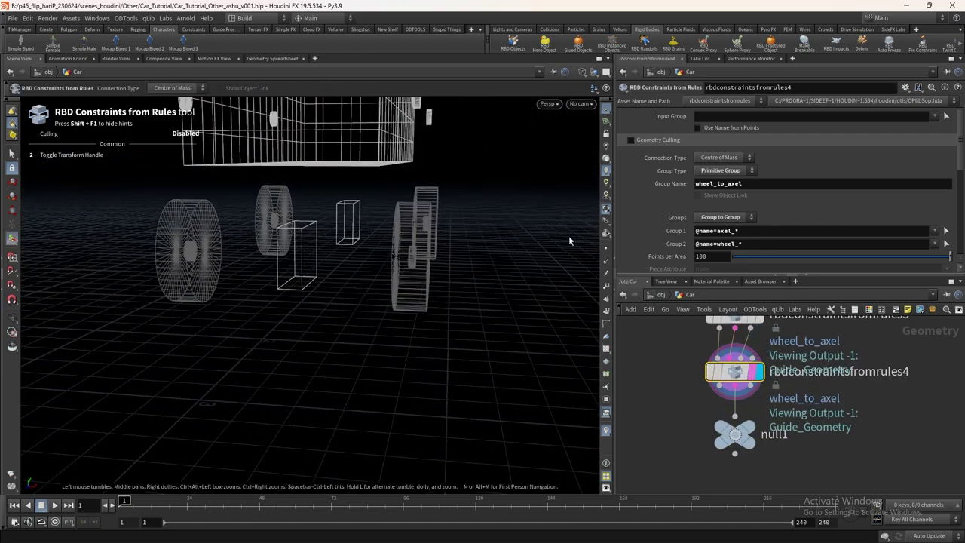
- Set the Group Name of rbdconstraintsfromrules4 to chassis_to_axel
double_click(709, 183)
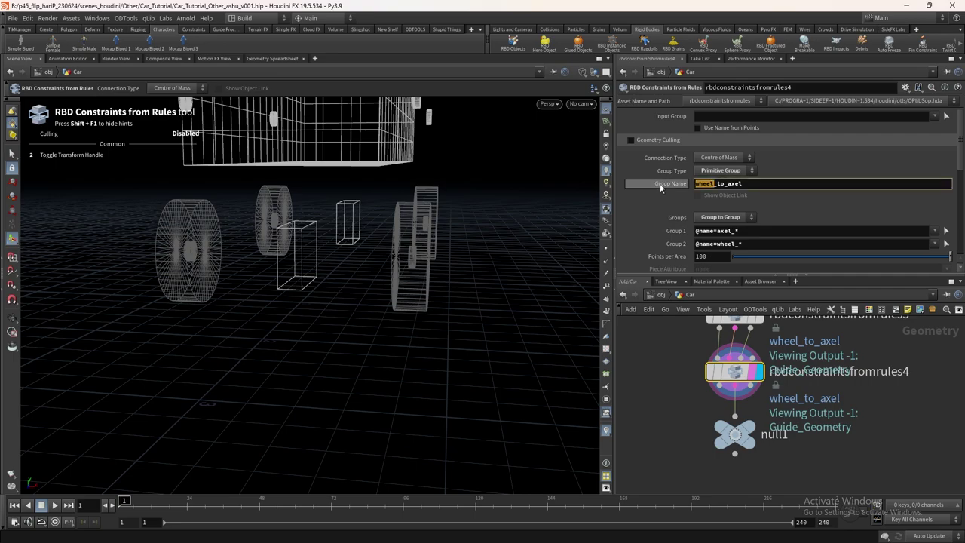
type("chassis")
key("Return")
key("Down")
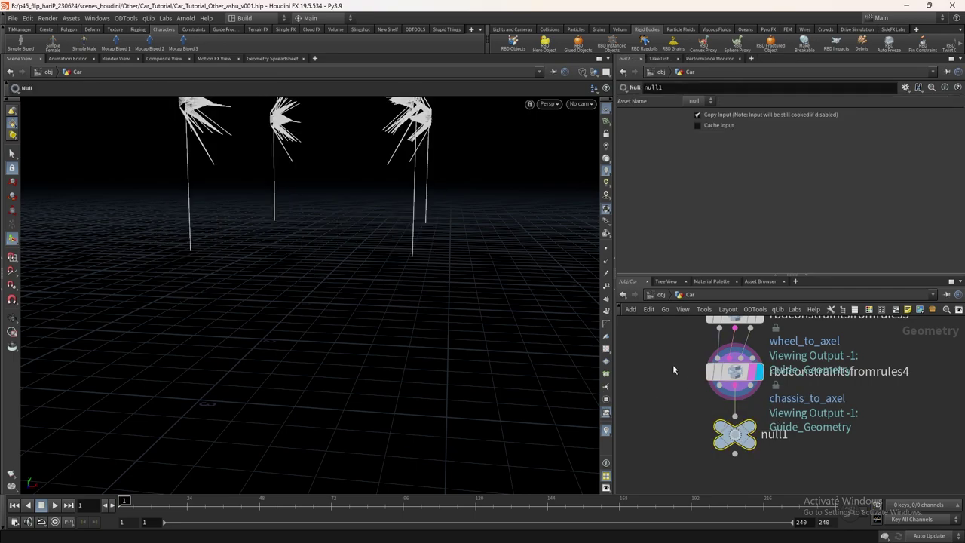
left_click(706, 381)
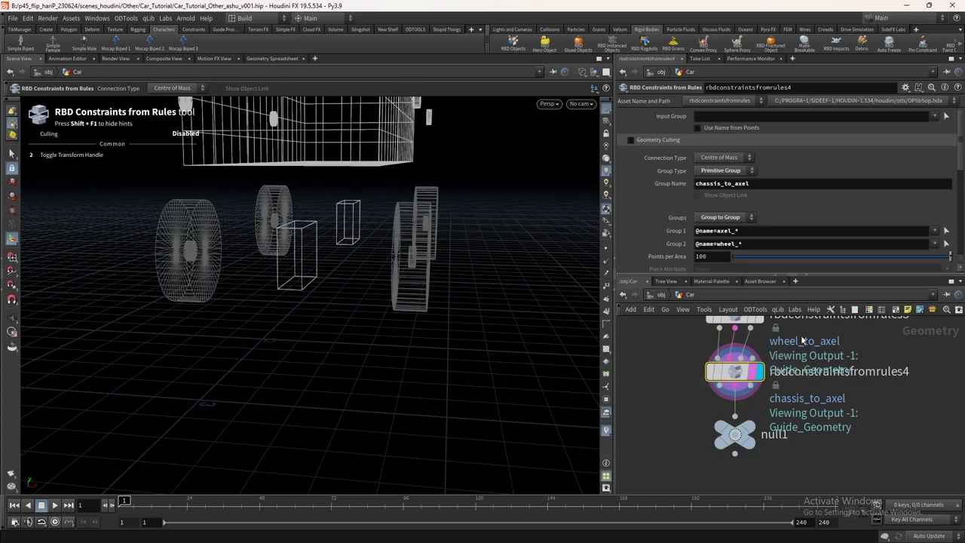
left_click(935, 243)
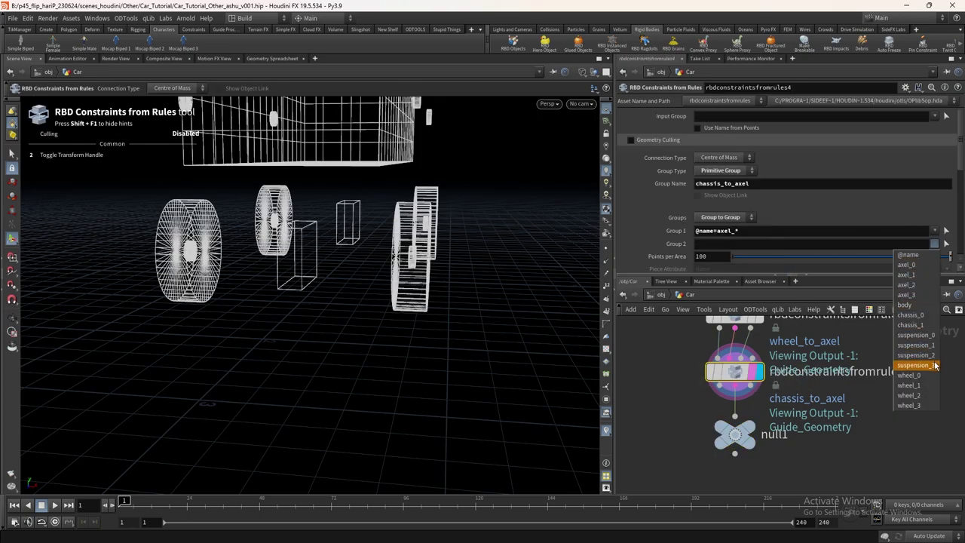
left_click(916, 314)
left_click_drag(744, 243, 761, 241)
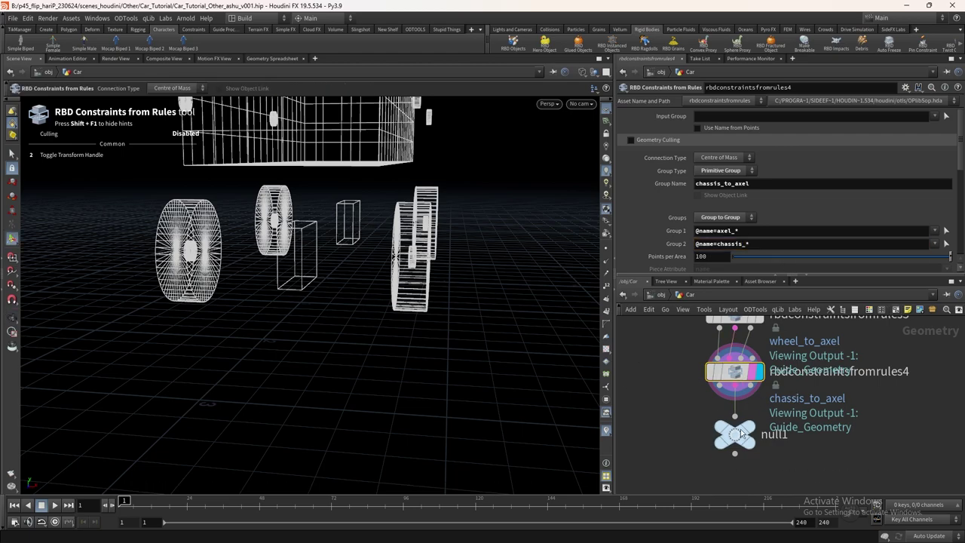
key("Return")
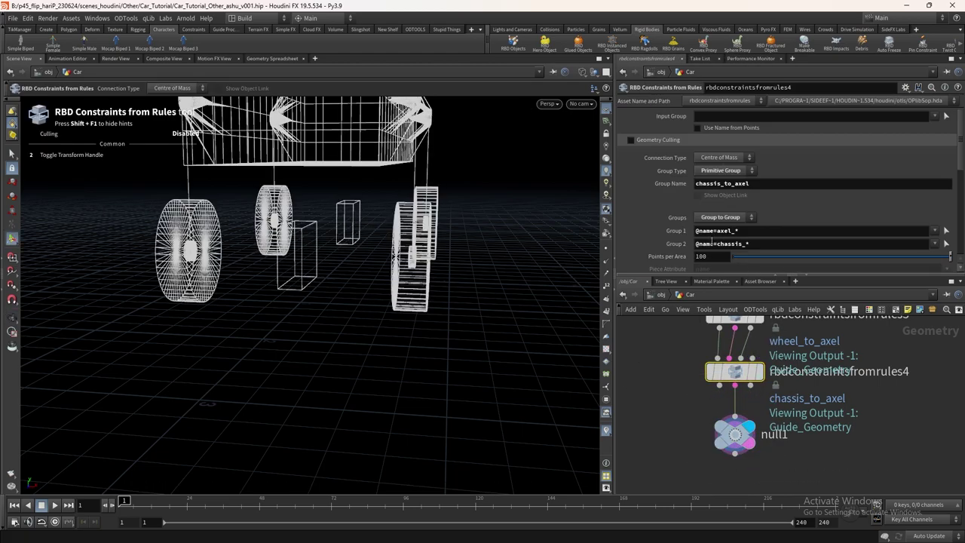
scroll(721, 238, "down", 2)
left_click(735, 433)
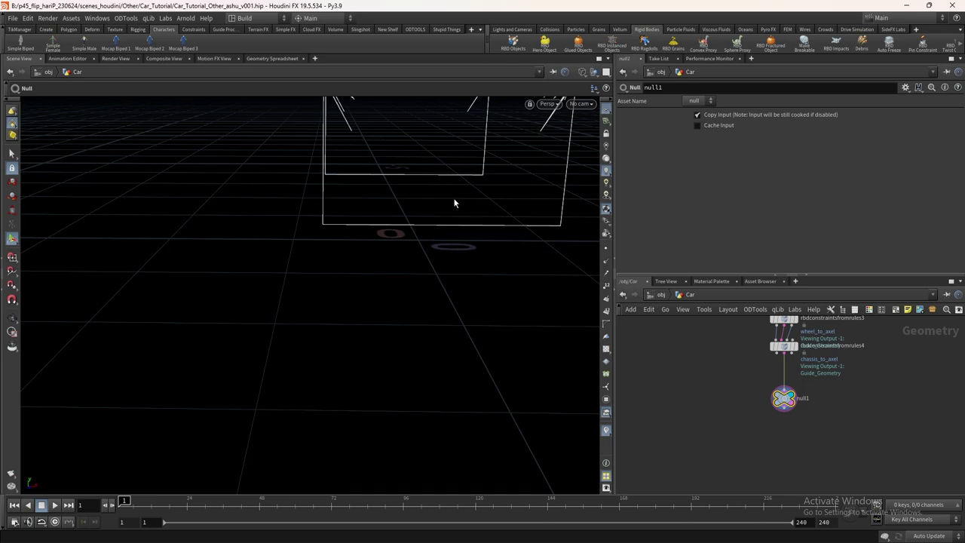
- Duplicate rbdconstraintsfromrules4, wire the copy between the original and null1, and display it
middle_click_drag(771, 383, 726, 385)
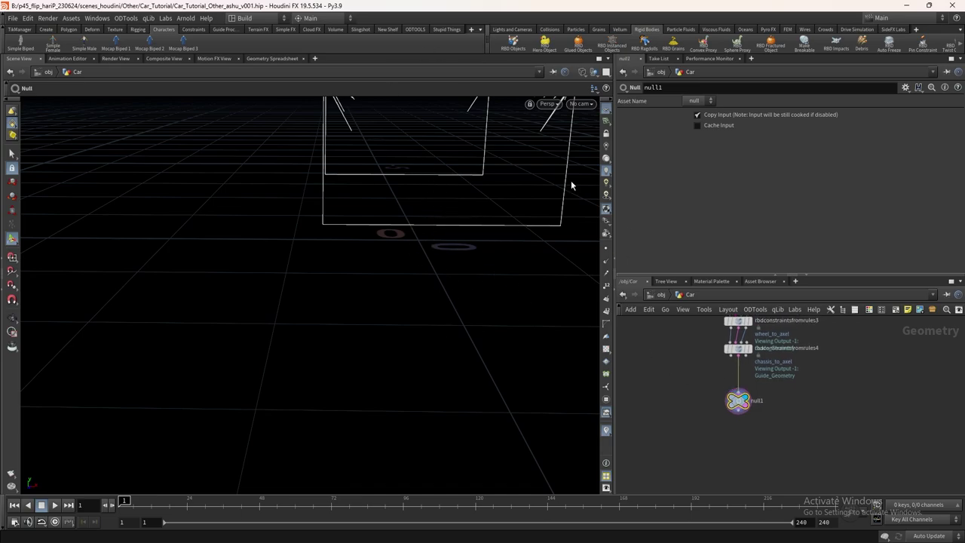
scroll(787, 383, "up", 3)
key("Tab")
key("Return")
left_click(776, 387)
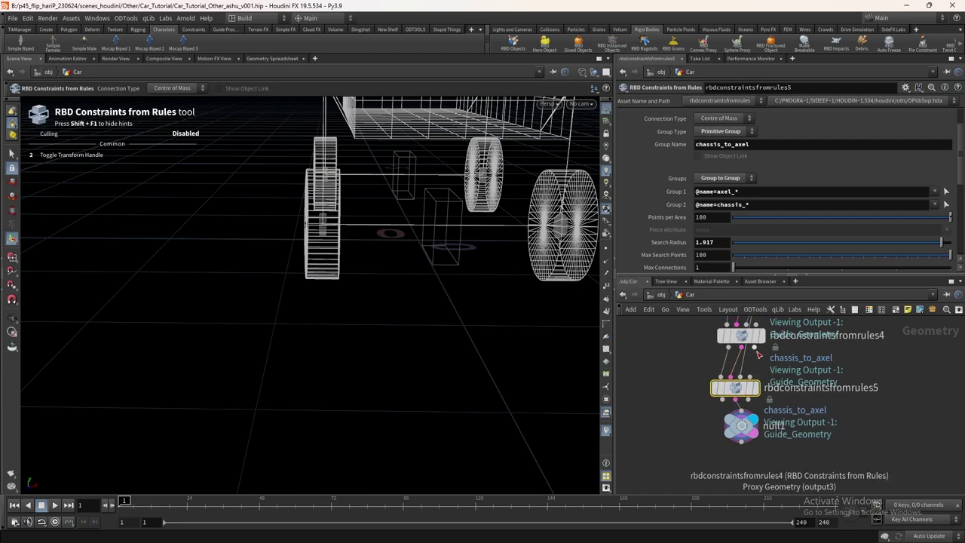
left_click(756, 388)
- Set the Group Name of rbdconstraintsfromrules5 to chassis_to_body
left_click_drag(422, 317, 573, 294)
scroll(732, 267, "up", 3)
left_click_drag(735, 183, 769, 188)
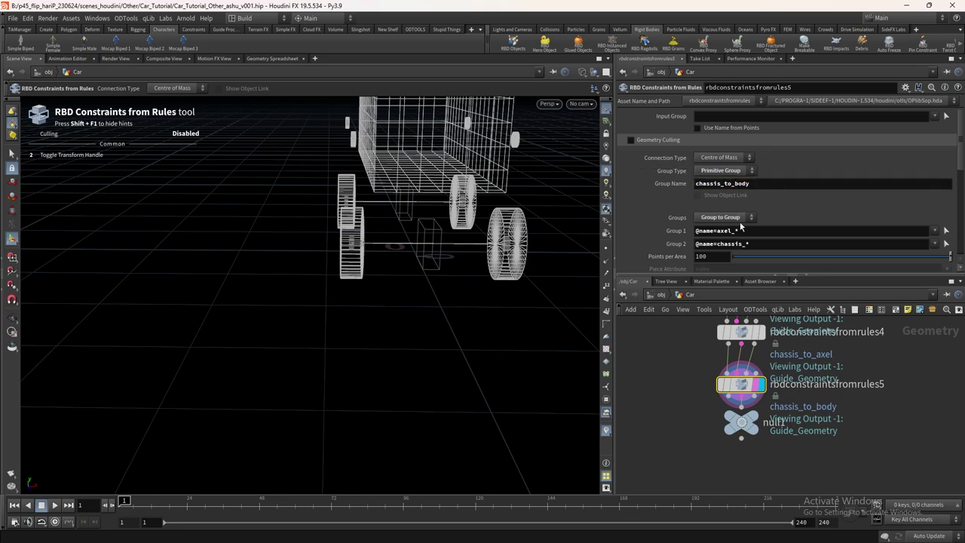
left_click(935, 230)
left_click(911, 303)
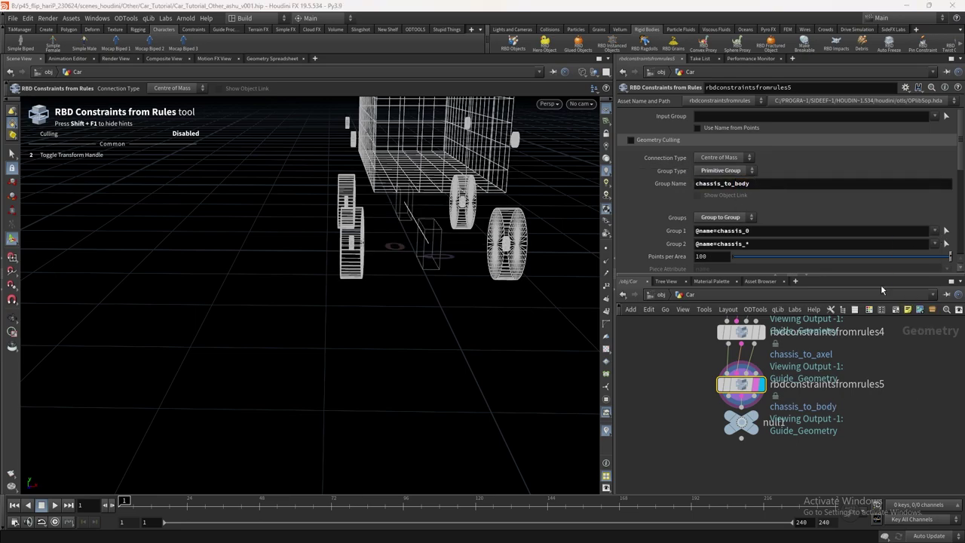
type("*")
key("Return")
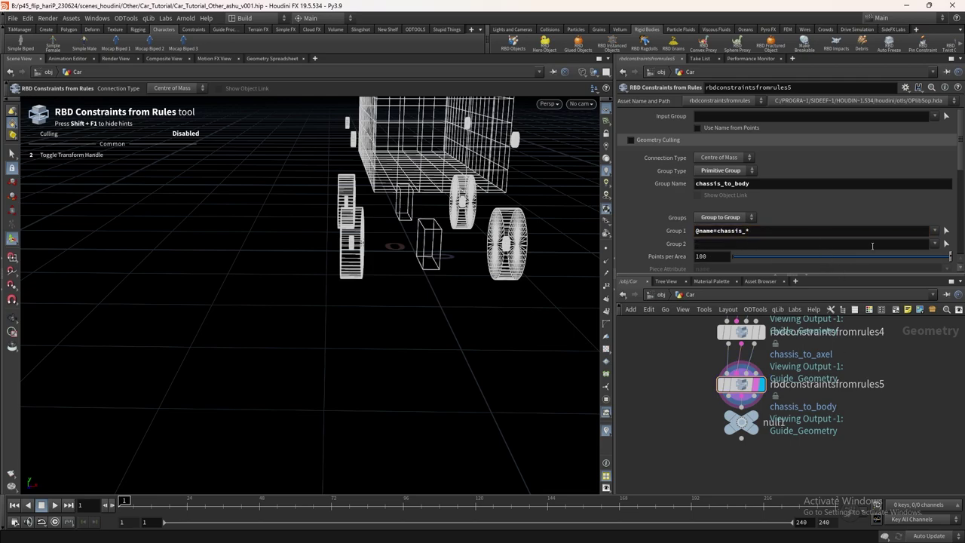
left_click(935, 244)
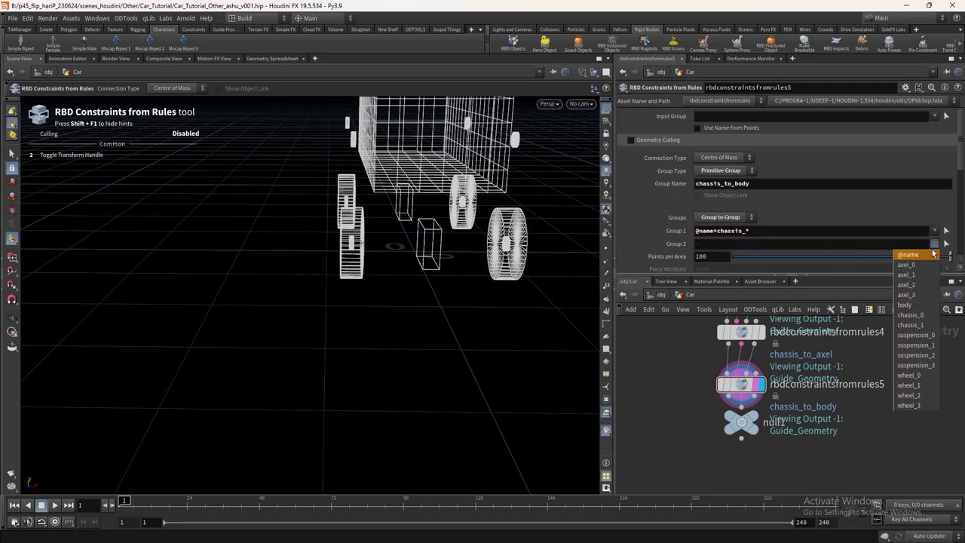
left_click(905, 305)
key("Escape")
- Set the Connection Type of rbdconstraintsfromrules5 to Surface Points with a Search Radius of 0.843
left_click_drag(362, 226, 430, 184)
left_click(724, 158)
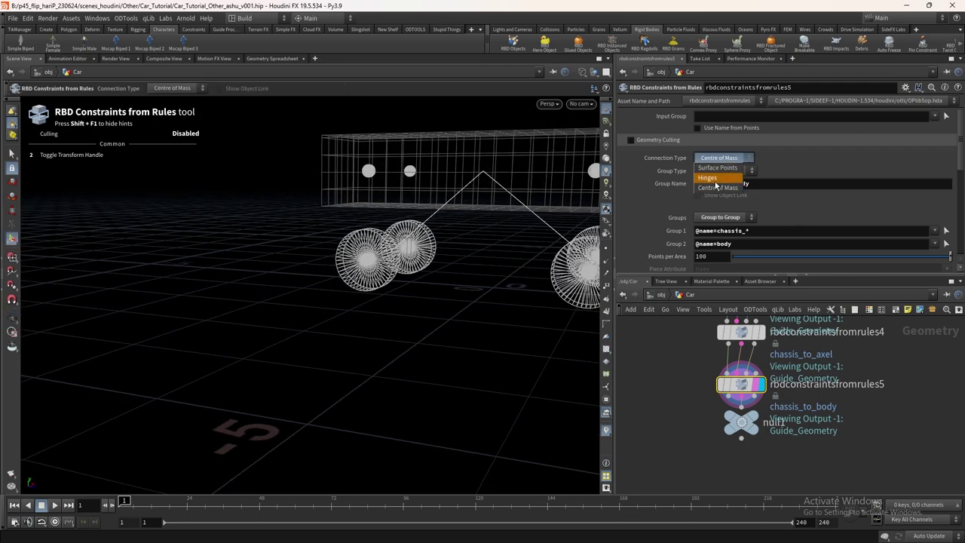
left_click(718, 168)
left_click_drag(425, 261, 826, 270)
left_click_drag(571, 279, 483, 249)
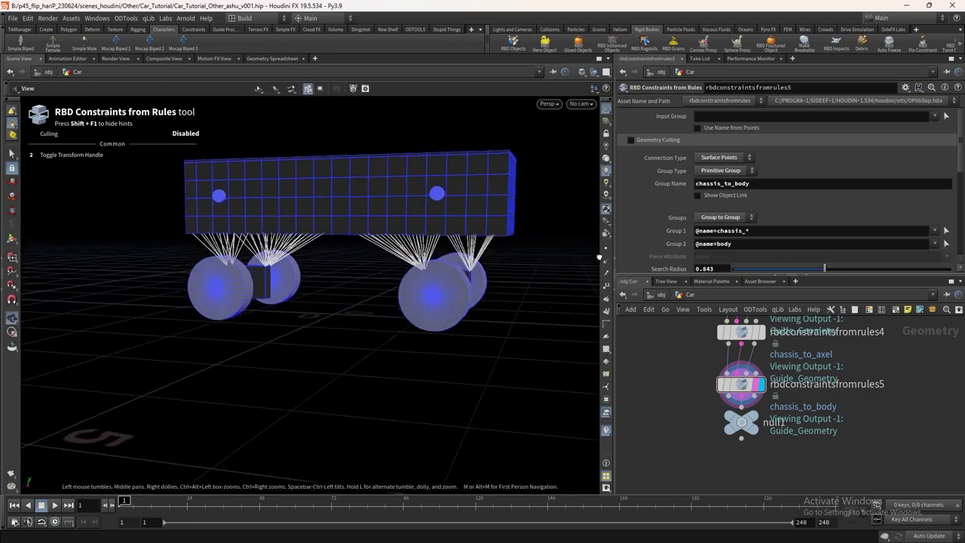
- Display null1 and move it farther below rbdconstraintsfromrules5 to make room for another node
scroll(801, 400, "down", 2)
left_click(801, 423)
left_click(820, 415)
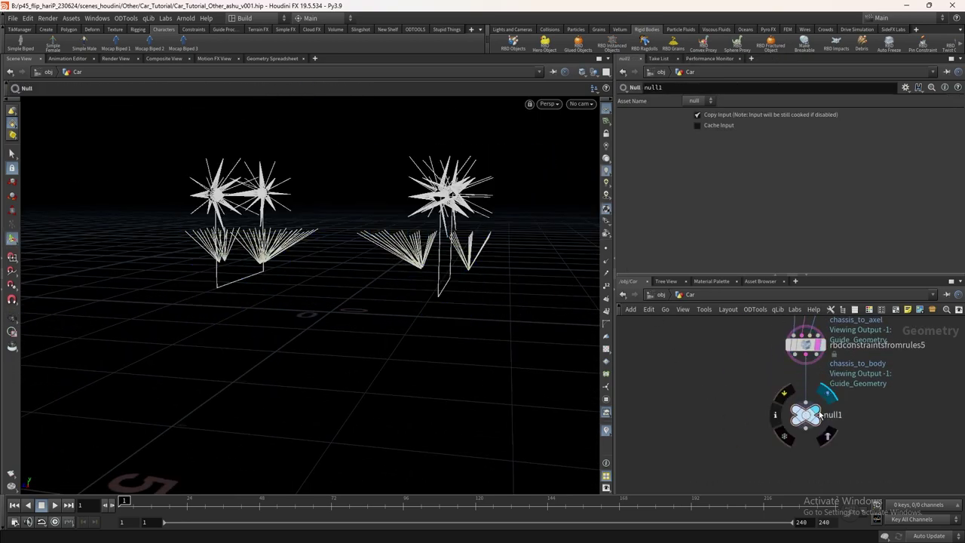
left_click_drag(491, 312, 528, 309)
scroll(483, 257, "down", 2)
scroll(800, 400, "down", 2)
scroll(772, 388, "up", 3)
left_click(784, 388)
middle_click_drag(785, 468, 785, 392)
left_click_drag(771, 399, 766, 451)
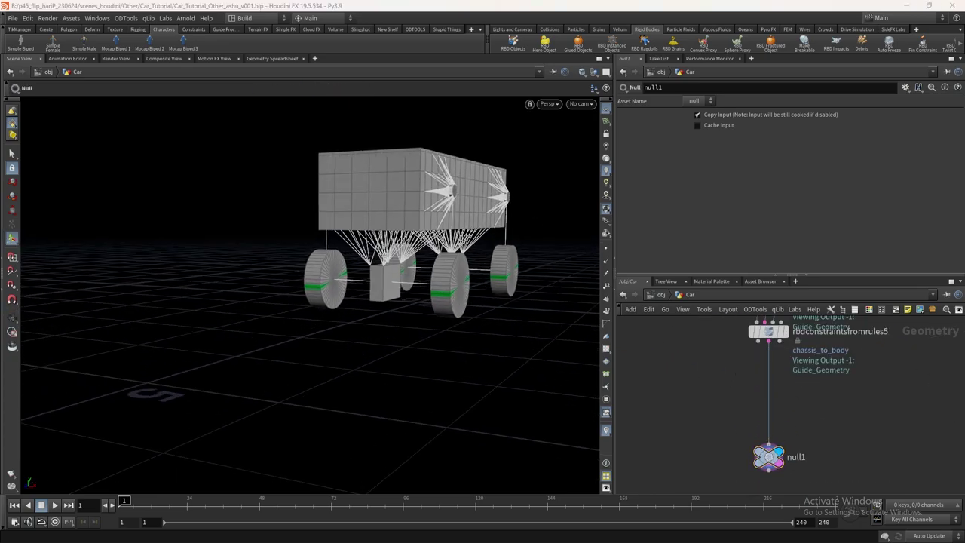
- Insert an RBD Constraint Properties node between rbdconstraintsfromrules5 and null1
key("Tab")
type("rbd con")
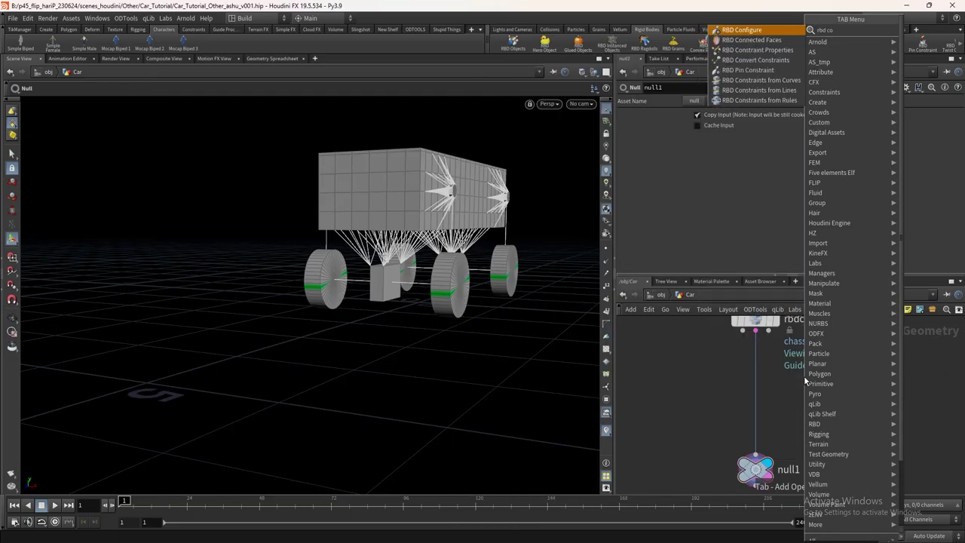
key("Return")
left_click(761, 367)
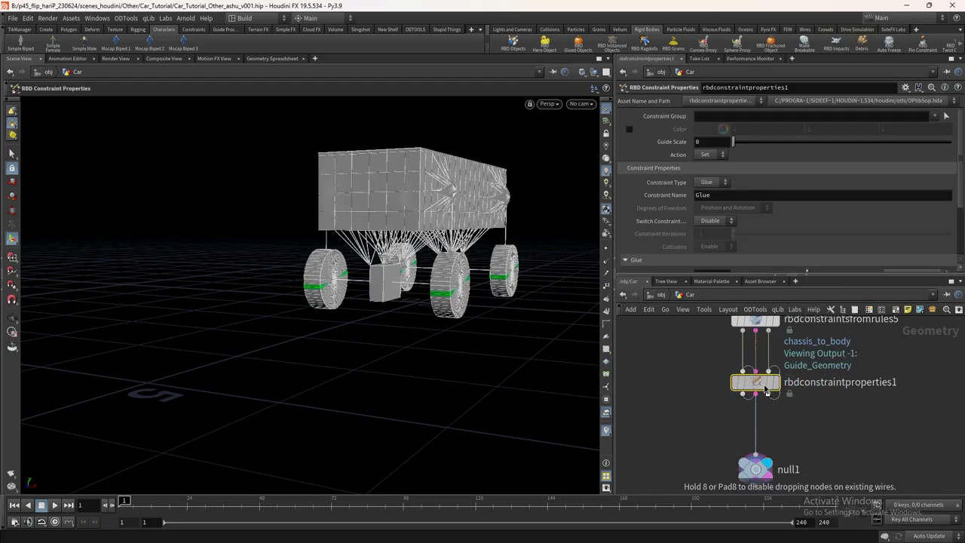
middle_click_drag(812, 485, 814, 421)
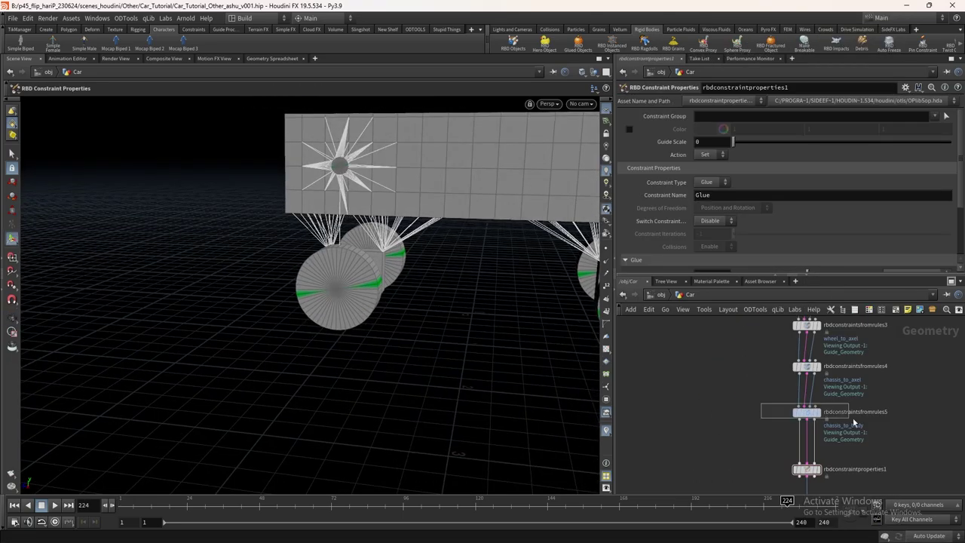
- Reference the Group Name of rbdconstraintsfromrules5 in the Constraint Group of rbdconstraintproperties1 and display that node
left_click(853, 421)
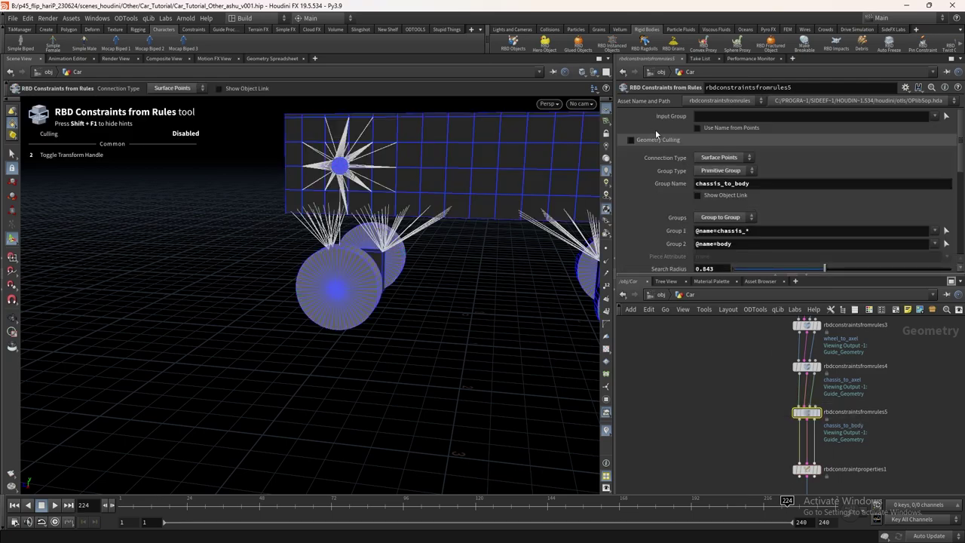
right_click(666, 194)
left_click(724, 292)
middle_click_drag(835, 404, 836, 375)
left_click(804, 363)
right_click(675, 118)
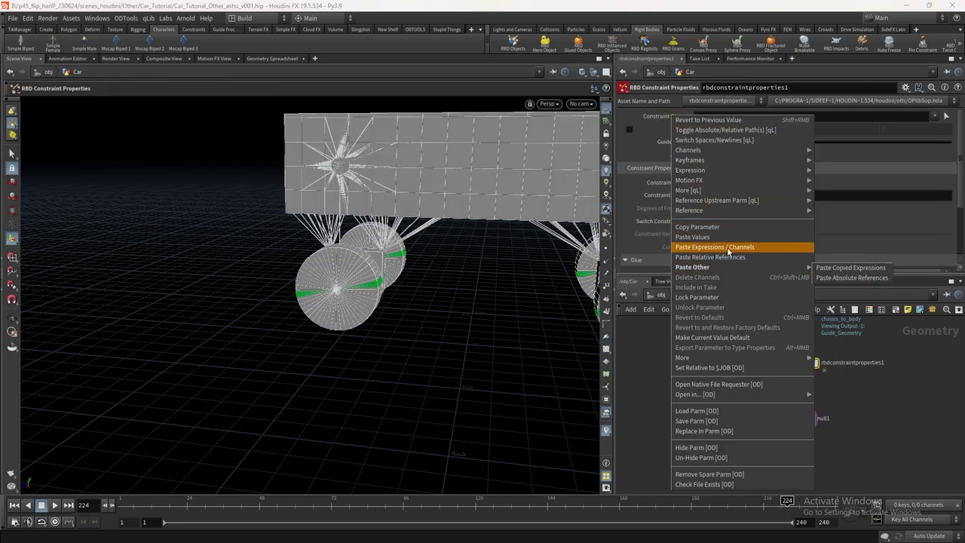
key("Escape")
right_click(676, 120)
left_click(709, 249)
scroll(815, 369, "up", 2)
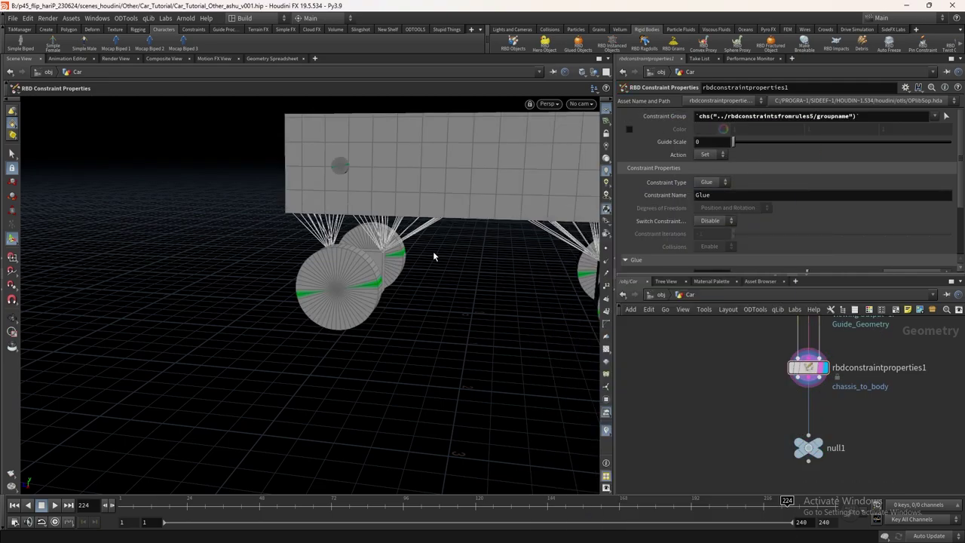
- Change the Constraint Type of rbdconstraintproperties1 to Soft
key("Escape")
left_click_drag(438, 261, 547, 204)
key("Return")
left_click(709, 182)
left_click(716, 198)
- Set the soft constraint's Stiffness and Damping Ratio both to 1000
scroll(781, 210, "down", 3)
left_click(715, 199)
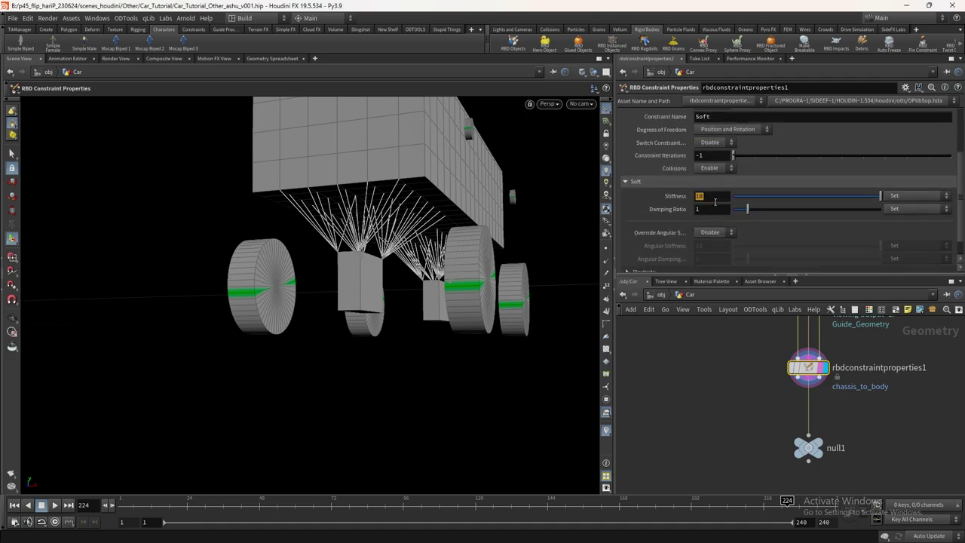
left_click(706, 209)
type("1000")
key("Return")
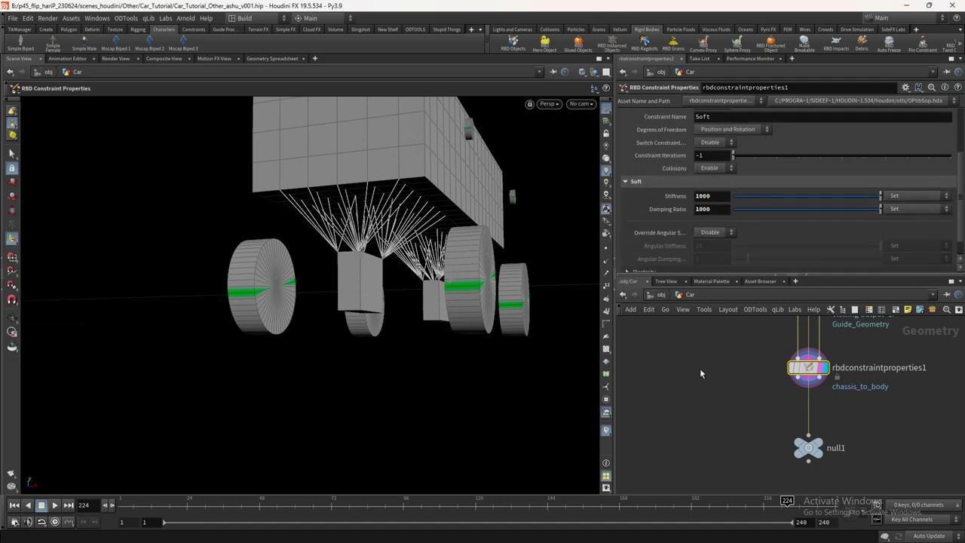
- Enable the angular settings override on the soft constraint, setting Angular Stiffness and Angular Damping Ratio both to 1000
scroll(712, 221, "down", 1)
left_click(642, 249)
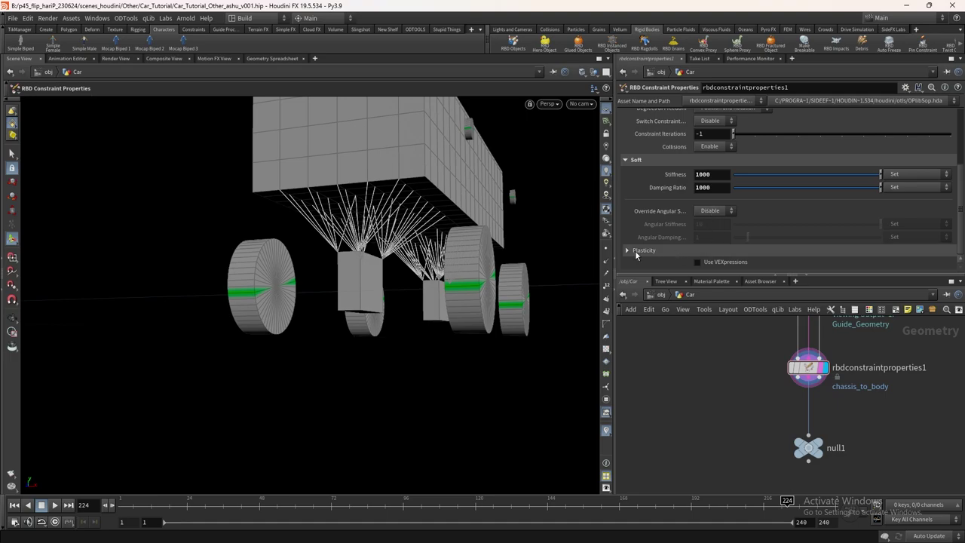
scroll(687, 243, "down", 4)
scroll(686, 243, "up", 2)
left_click(712, 159)
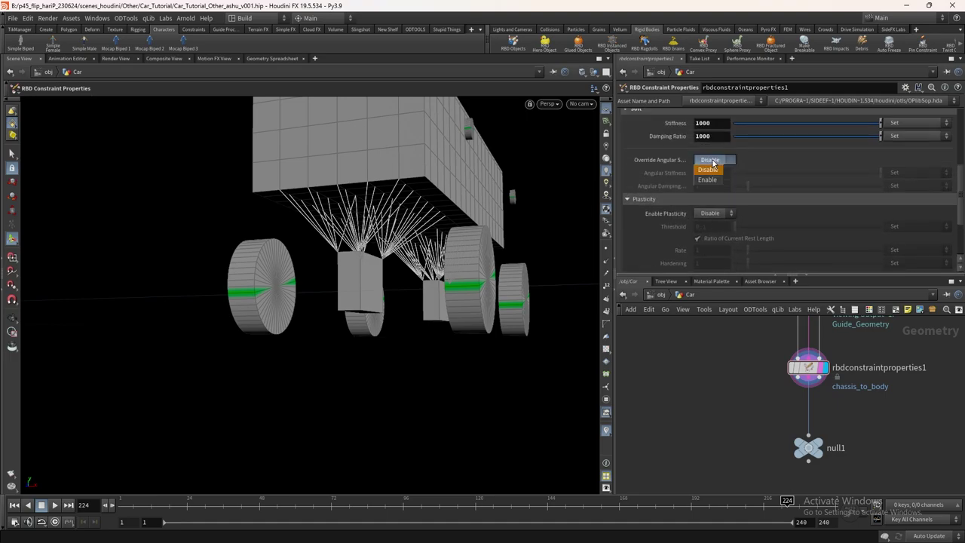
left_click(712, 172)
left_click(713, 172)
type("1000")
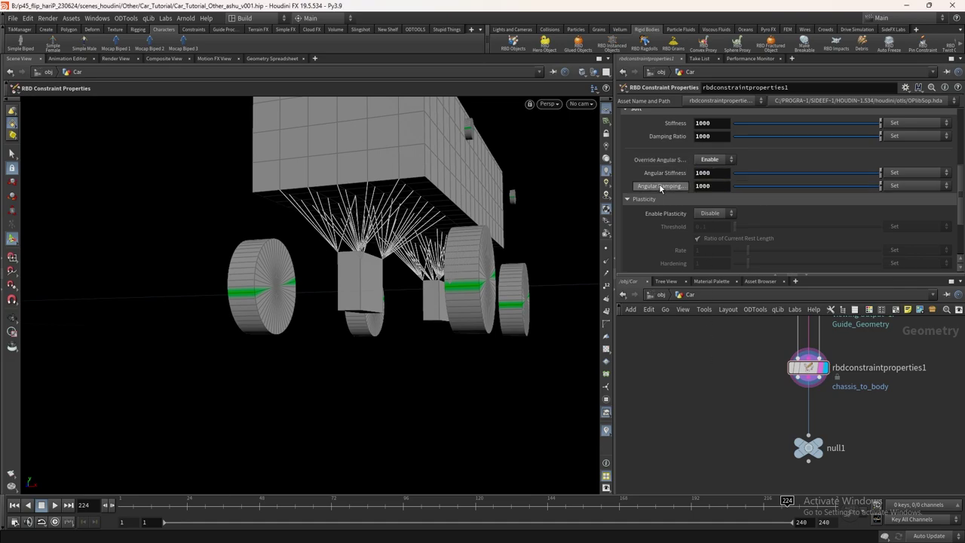
key("Escape")
left_click_drag(422, 249, 486, 245)
key("Return")
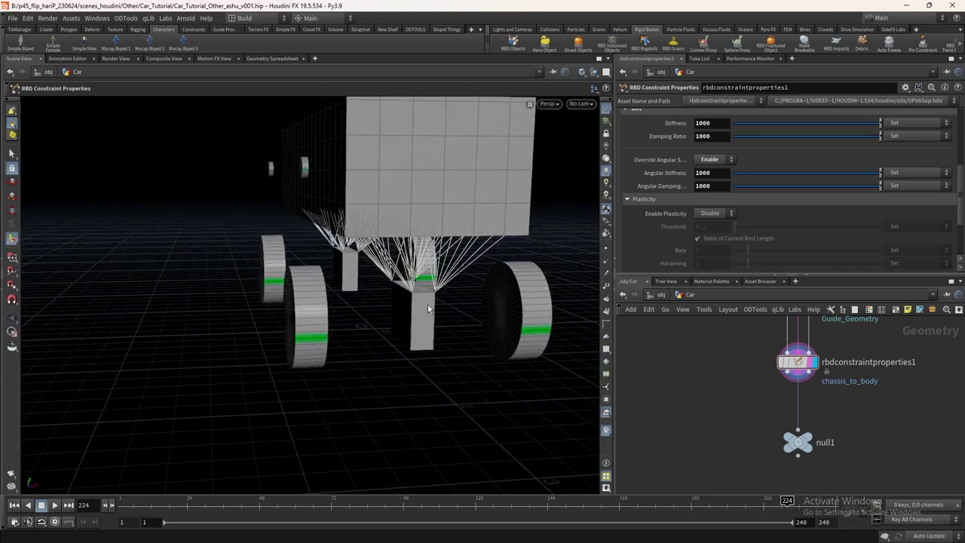
- Insert an RBD Constraint Properties node between rbdconstraintproperties1 and null1
left_click_drag(413, 289, 421, 283)
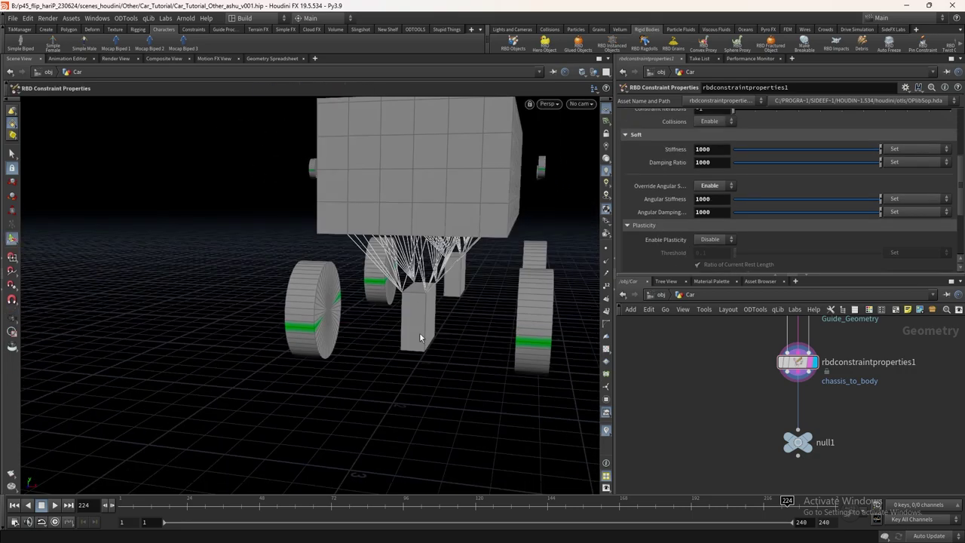
scroll(797, 377, "down", 1)
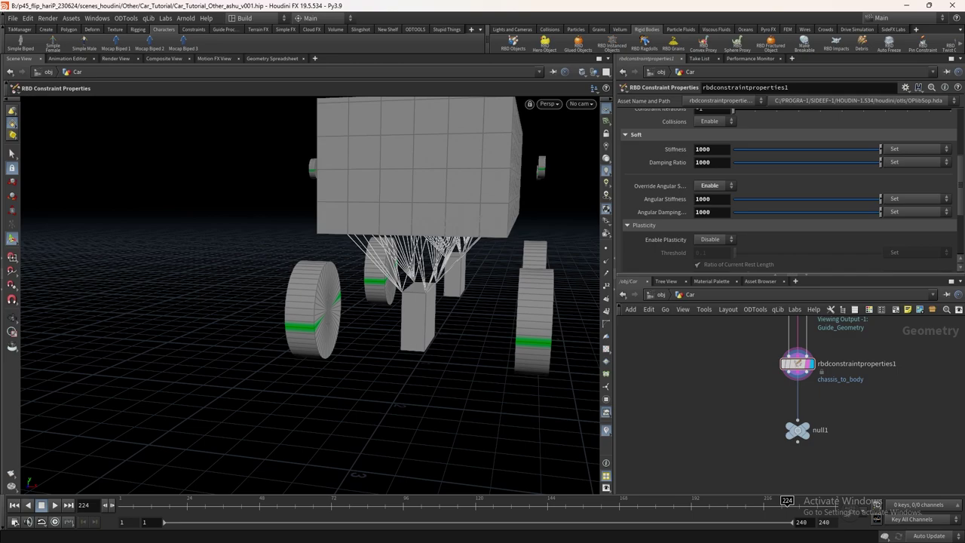
middle_click_drag(735, 286, 705, 370)
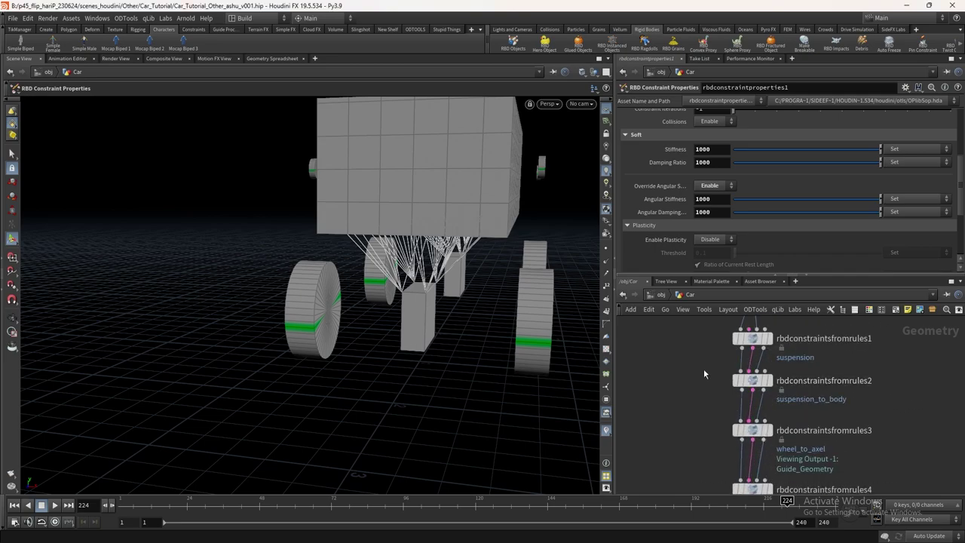
left_click(753, 380)
middle_click_drag(812, 355, 776, 405)
key("Tab")
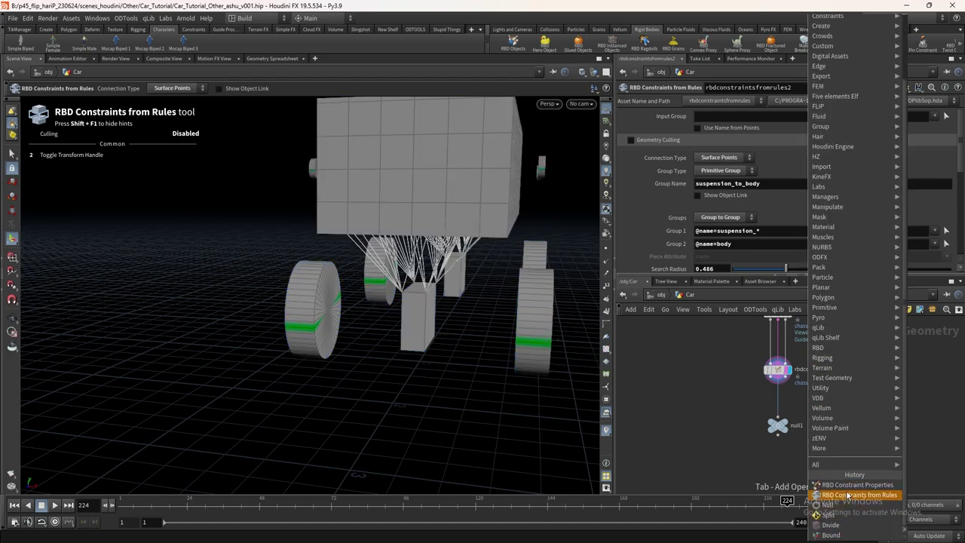
left_click(857, 485)
left_click(777, 387)
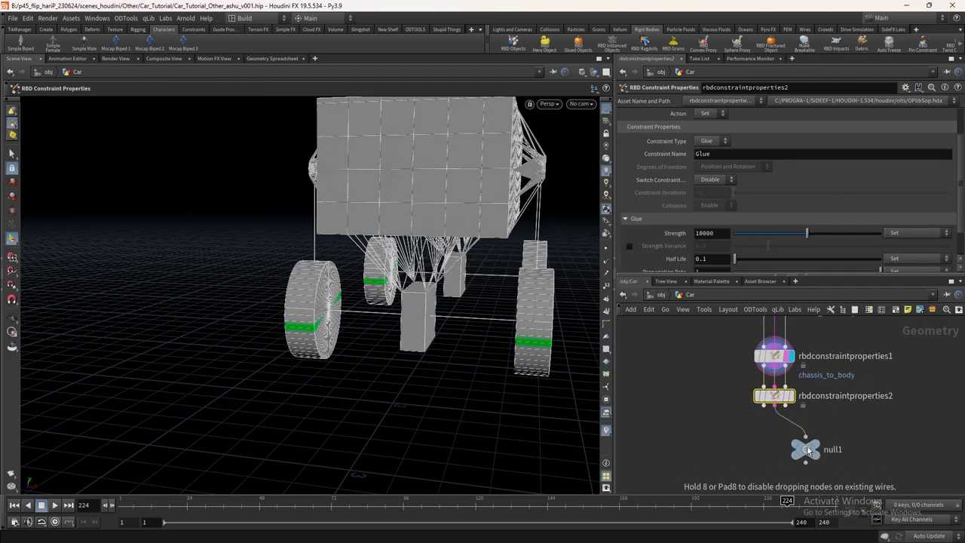
- Try to reference the group name of rbdconstraintsfromrules2 in the Constraint Name of rbdconstraintproperties2
scroll(778, 458, "up", 5)
left_click(754, 389)
right_click(654, 185)
key("Escape")
scroll(749, 393, "down", 5)
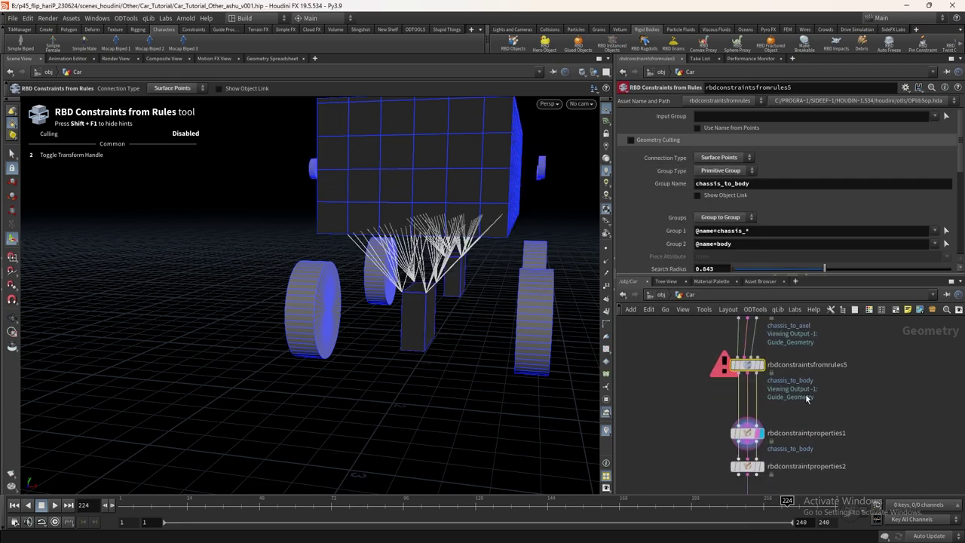
left_click(752, 393)
right_click(670, 161)
left_click(701, 266)
scroll(733, 383, "up", 3)
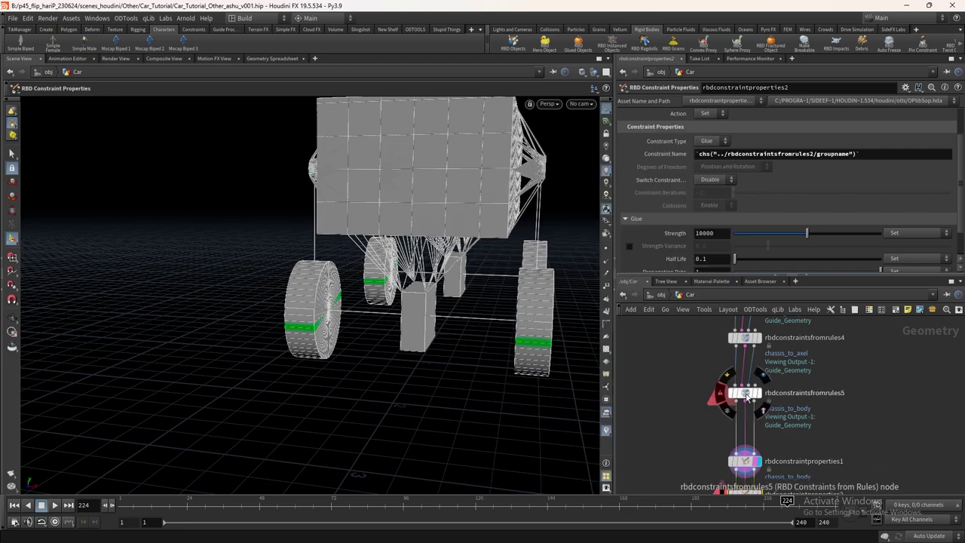
left_click(745, 393)
middle_click(746, 396)
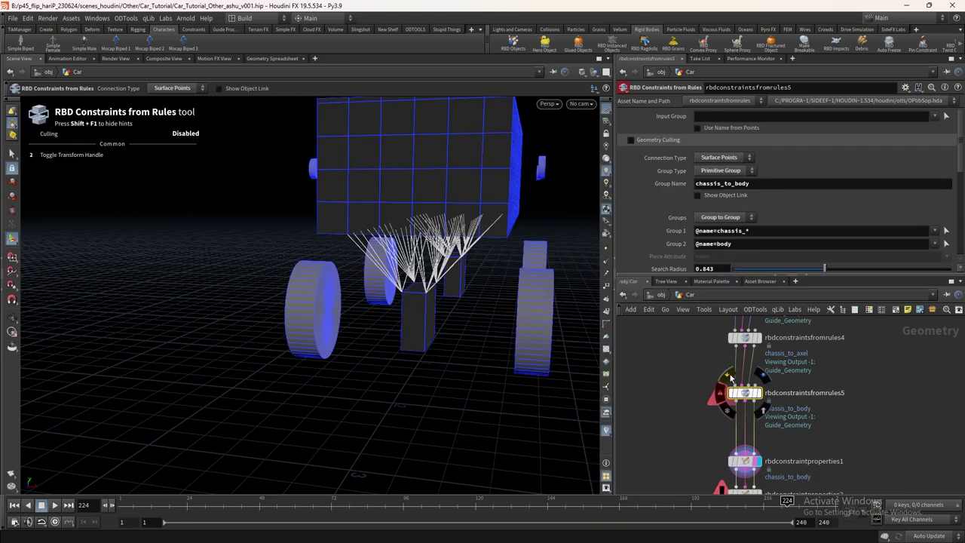
- Display rbdconstraintproperties2 and link its Constraint Group to the group name of rbdconstraintsfromrules2 by relative reference
scroll(750, 404, "down", 5)
left_click(784, 408)
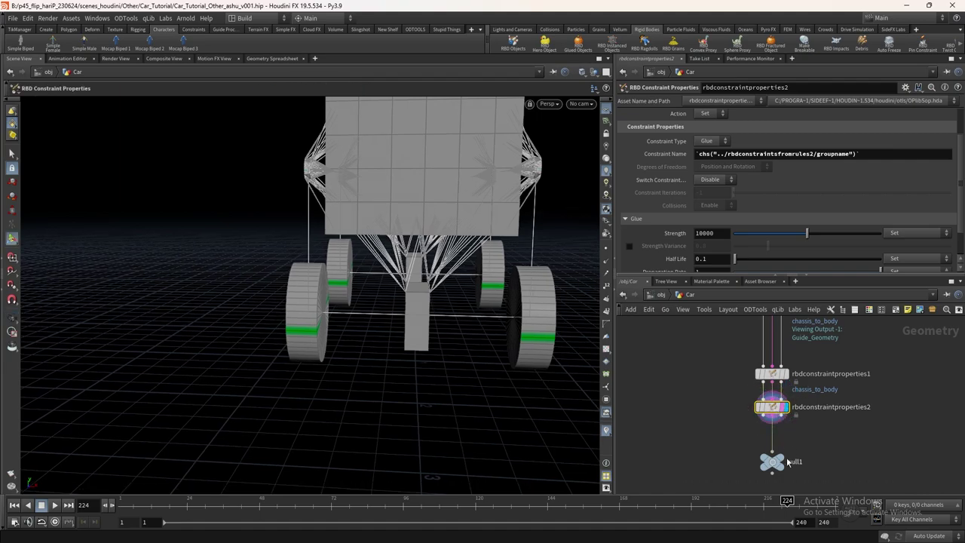
left_click(773, 461)
left_click(788, 411)
left_click_drag(510, 257, 573, 249, "alt")
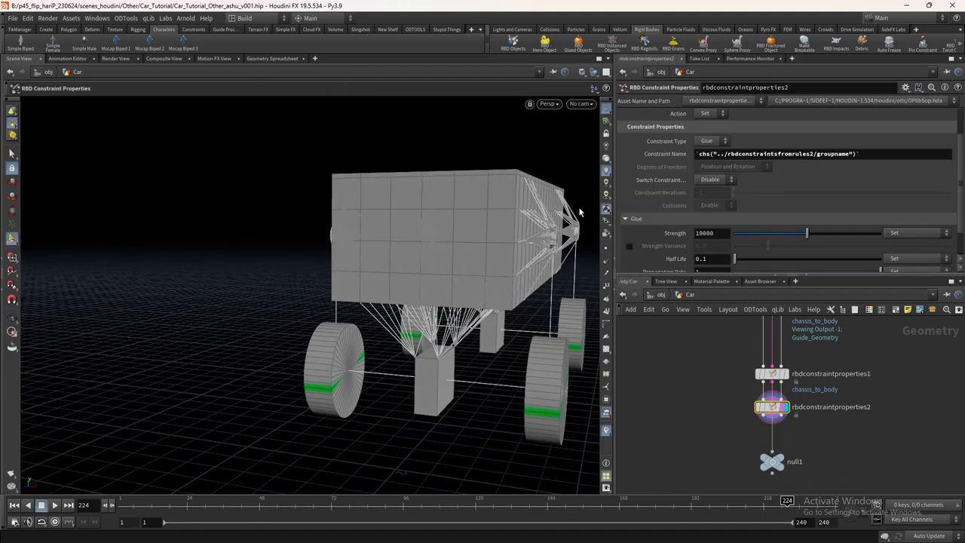
right_click(667, 122)
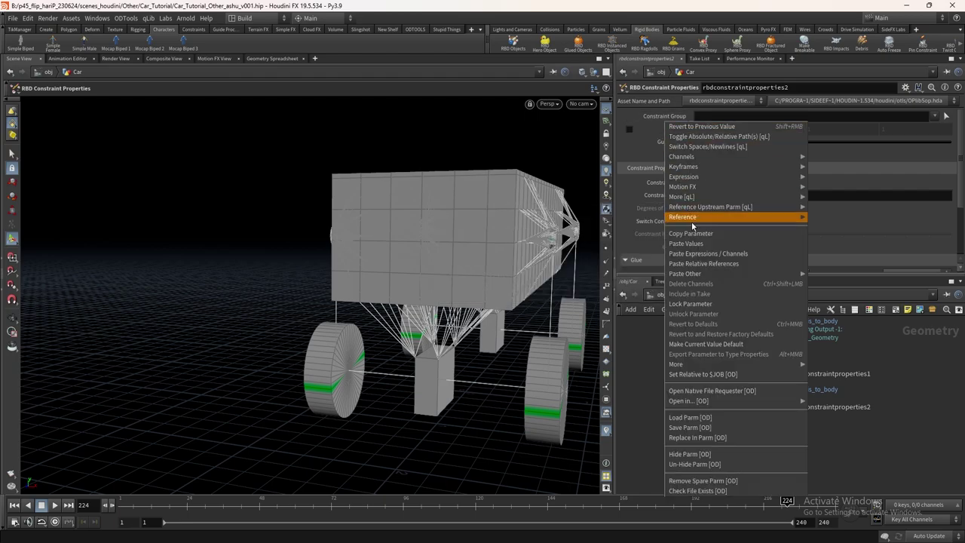
left_click(521, 227)
left_click_drag(521, 226, 607, 194, "alt")
key("Return")
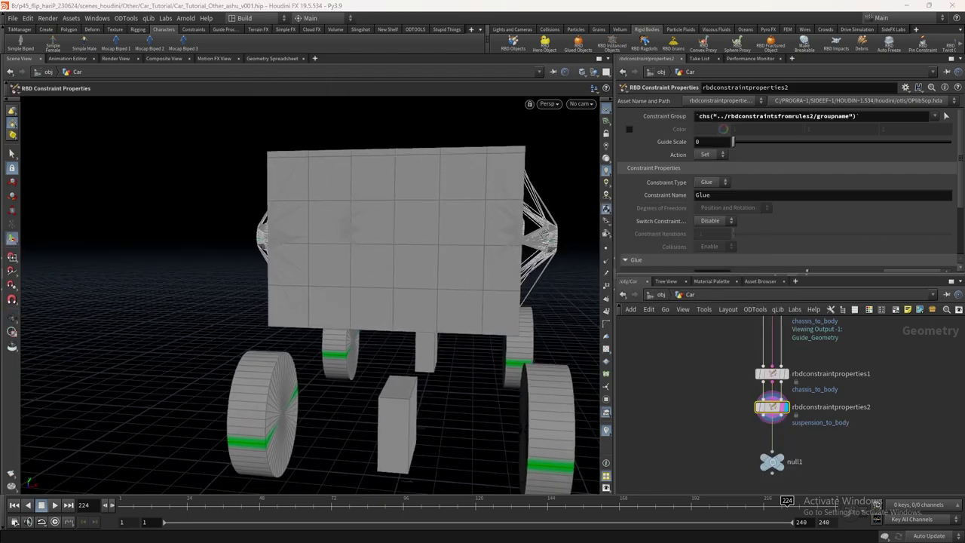
- Set the glue strength of the suspension_to_body constraints to -1
scroll(719, 190, "down", 2)
double_click(713, 234)
type("-1")
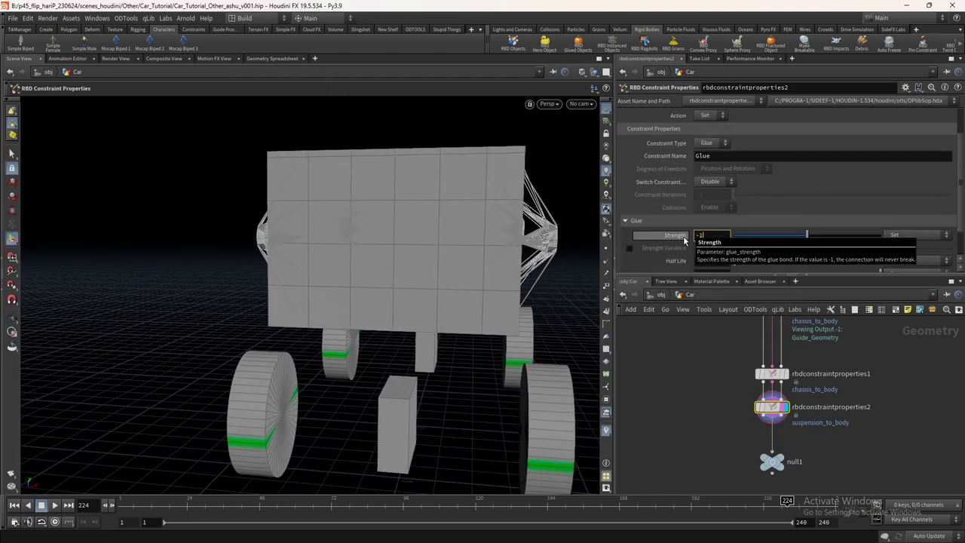
key("Return")
key("Escape")
mouse_move(567, 295)
left_mouse_down()
mouse_move(540, 201)
mouse_move(502, 231)
mouse_move(495, 269)
mouse_move(554, 310)
mouse_move(562, 286)
left_mouse_up()
key("Return")
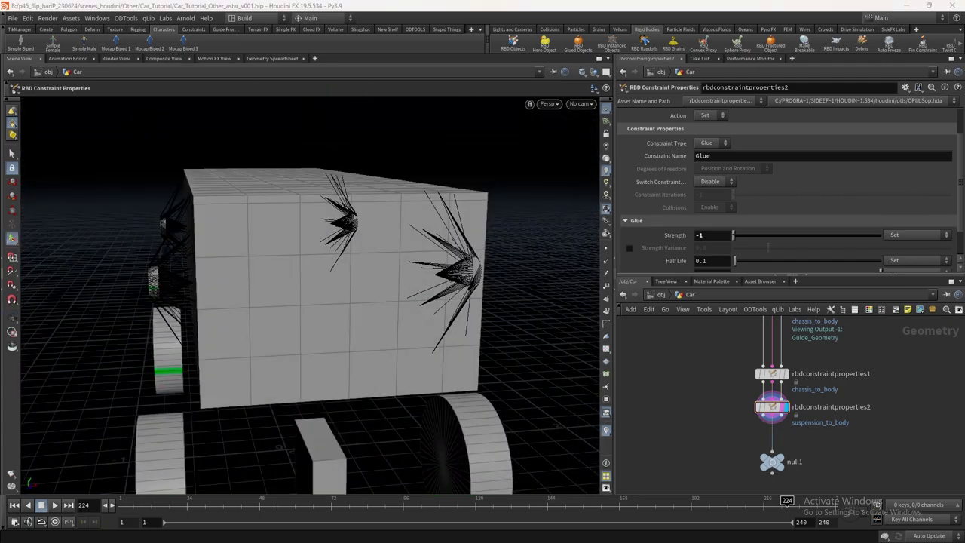
- Insert another RBD Constraint Properties node between rbdconstraintproperties2 and null1
middle_click_drag(843, 388, 830, 409)
key("Tab")
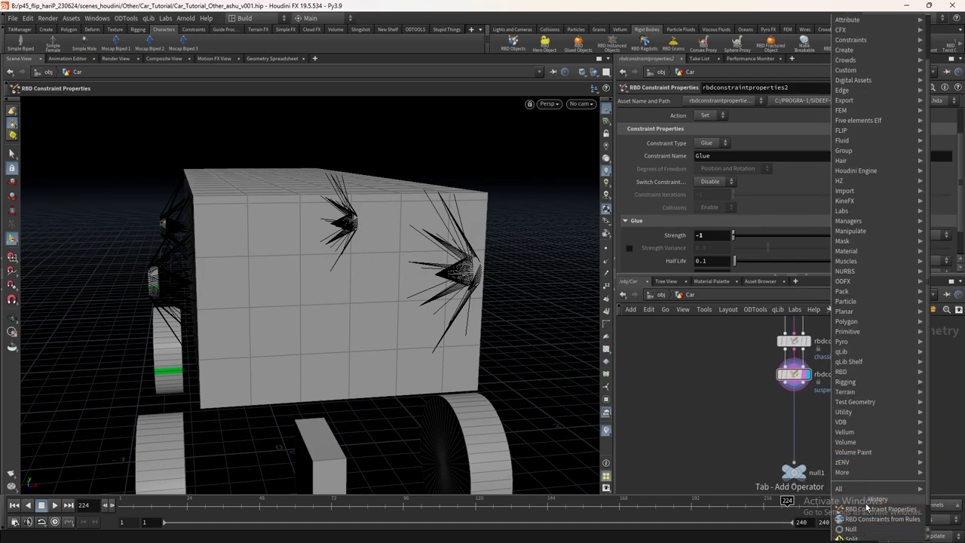
left_click(853, 478)
left_click(793, 411)
- Link the Constraint Group of rbdconstraintproperties3 to the group name of rbdconstraintsfromrules1 by relative reference
scroll(811, 413, "up", 3)
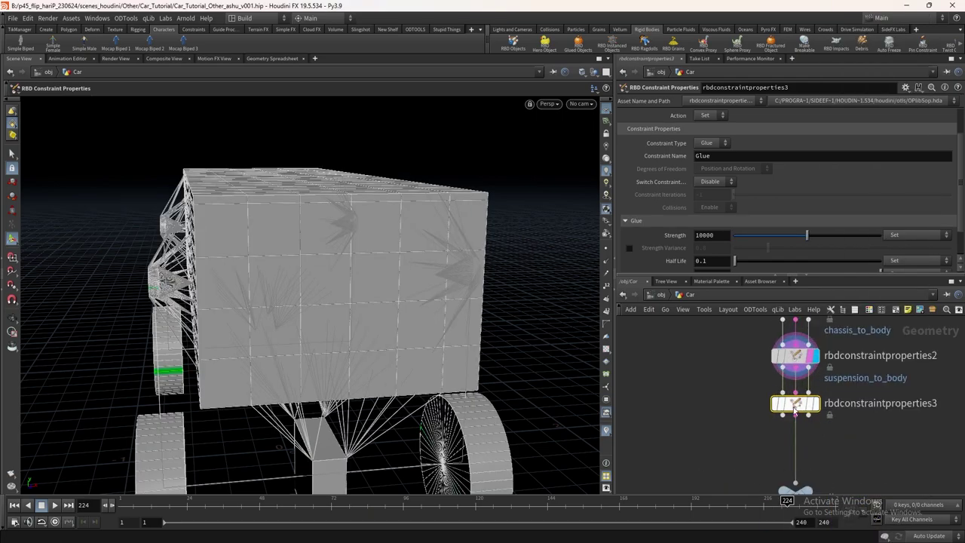
scroll(817, 408, "up", 10)
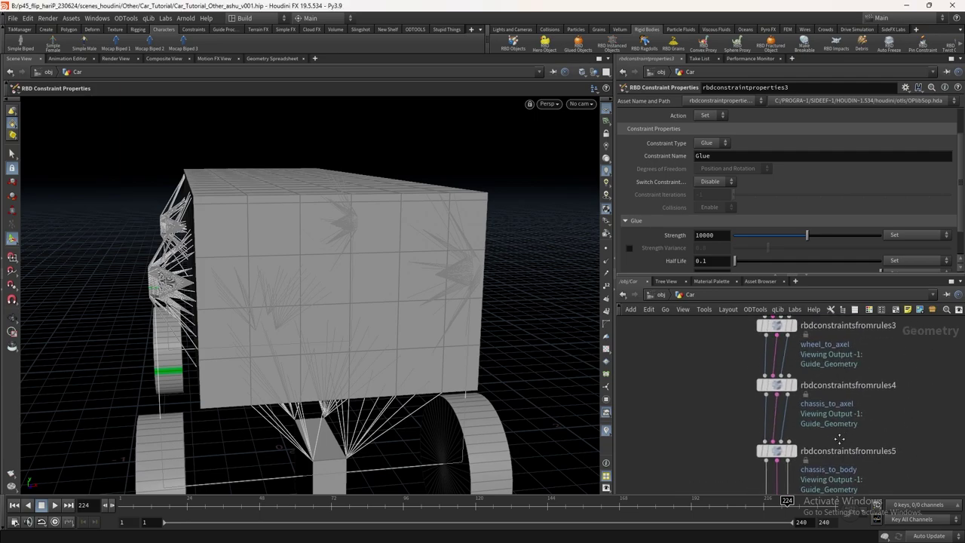
scroll(849, 411, "up", 5)
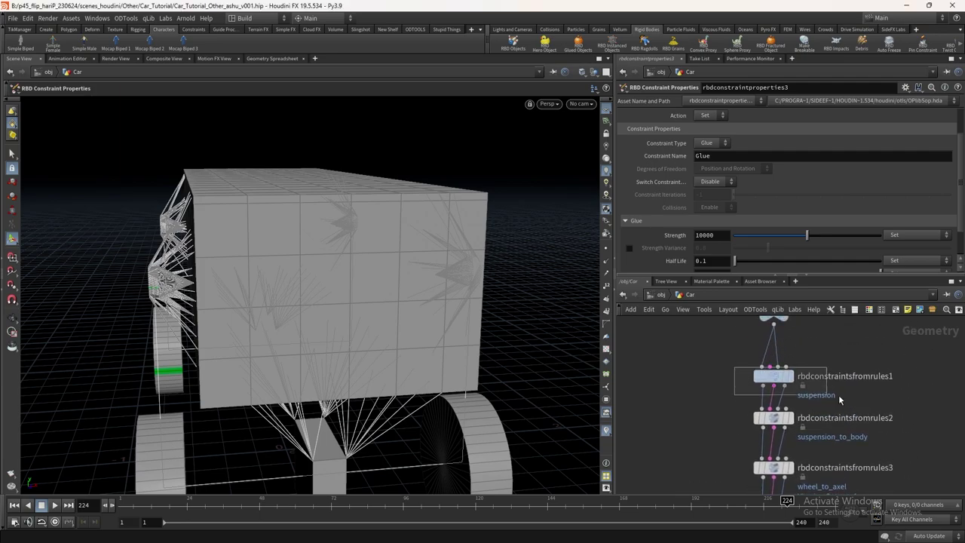
left_click(780, 377)
right_click(667, 184)
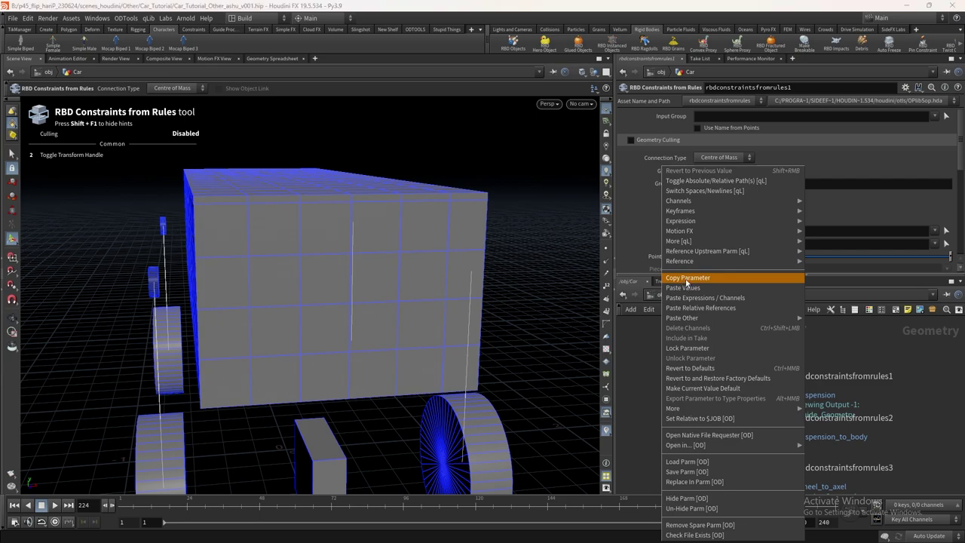
left_click(699, 278)
scroll(662, 367, "down", 3)
left_click(771, 428)
right_click(665, 117)
left_click(709, 200)
left_click_drag(394, 251, 226, 302, "alt")
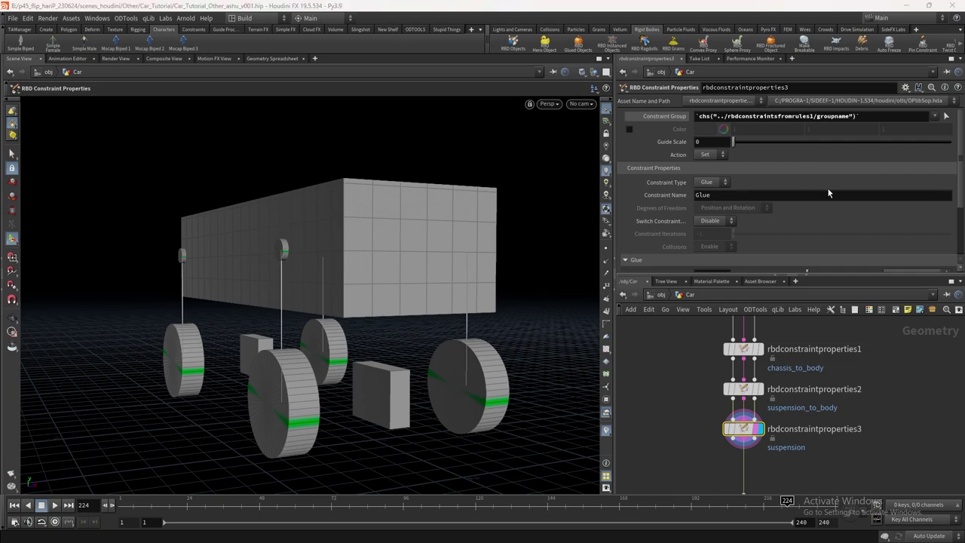
- Make the suspension constraints Soft with collisions disabled, stiffness 100 and damping ratio 0.1
scroll(737, 196, "down", 3)
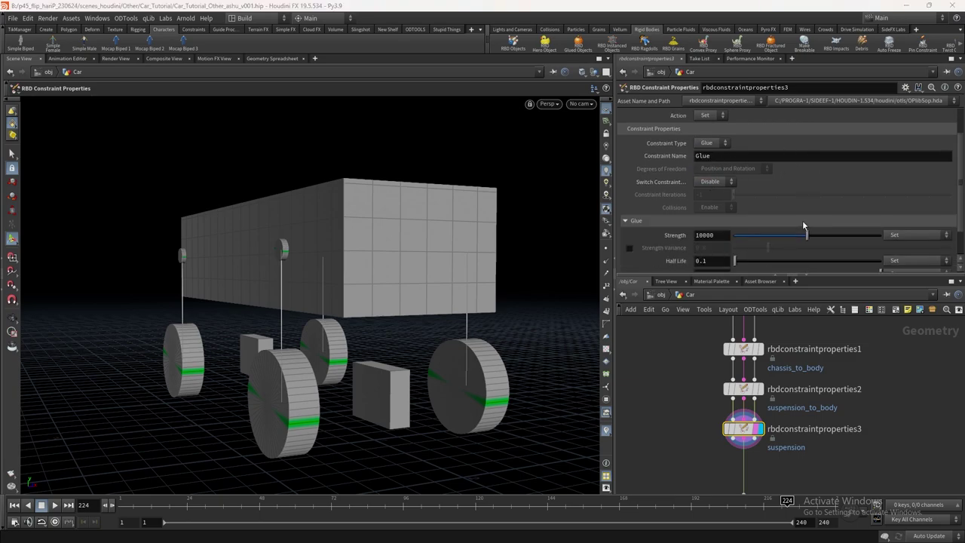
scroll(736, 195, "up", 1)
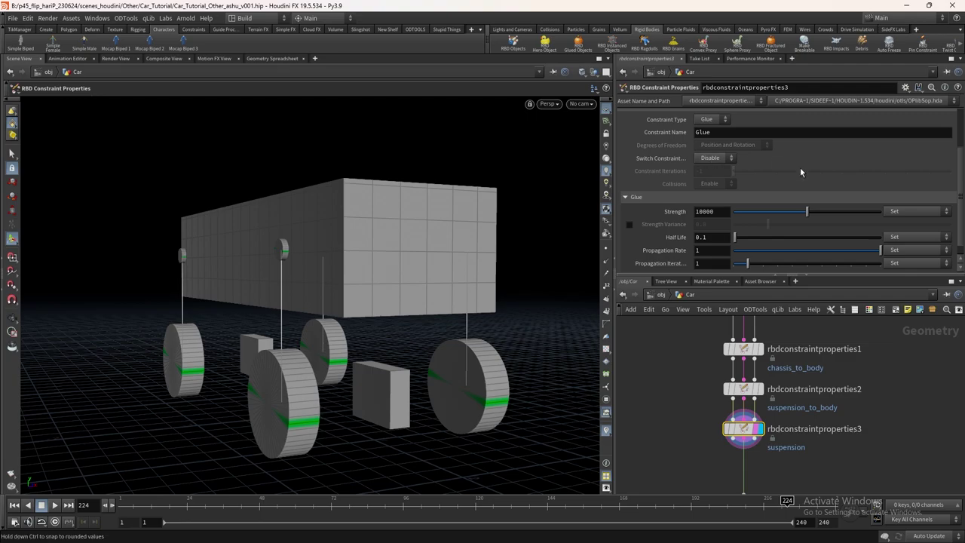
scroll(791, 174, "up", 1)
left_click(709, 132)
left_click(721, 160)
left_click(710, 196)
left_click(711, 212)
scroll(791, 201, "down", 1)
left_click(706, 174)
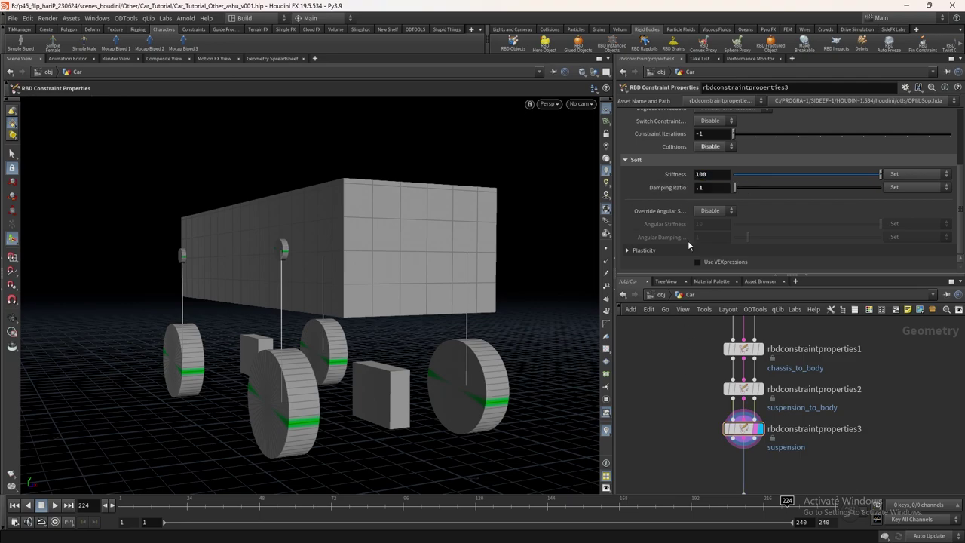
- Enable the angular override on the suspension constraints with angular stiffness 100 and angular damping 0.1
left_click(710, 210)
left_click(711, 224)
left_click(711, 224)
type("0")
key("Tab")
type("0.1")
key("Return")
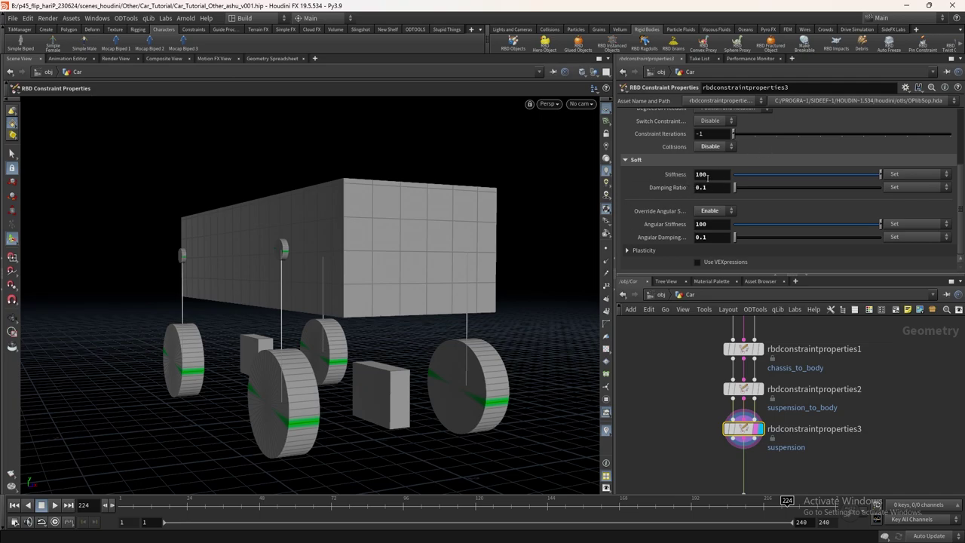
- Display null1 and examine the complete constraint network from several angles
middle_click_drag(793, 453, 816, 371)
left_click(779, 426)
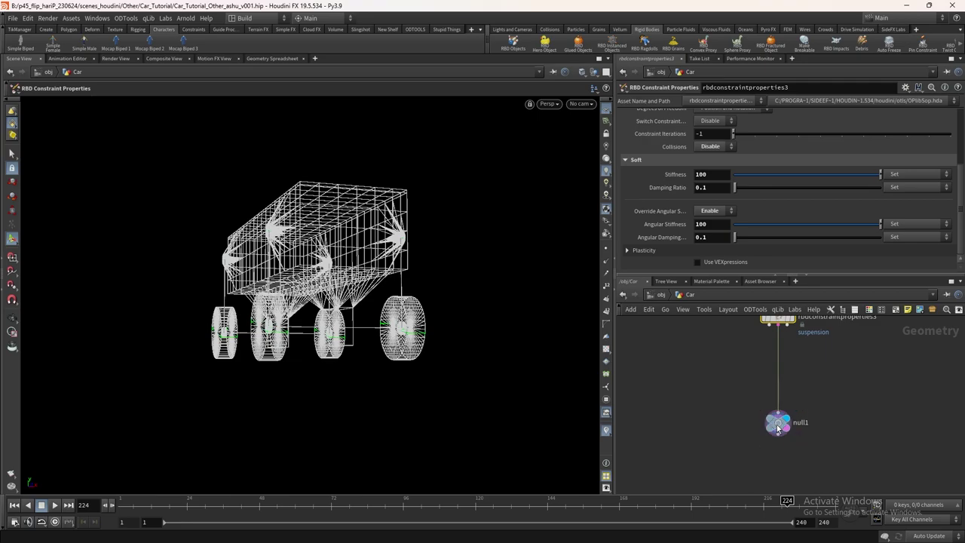
left_click(779, 426)
scroll(304, 315, "up", 10)
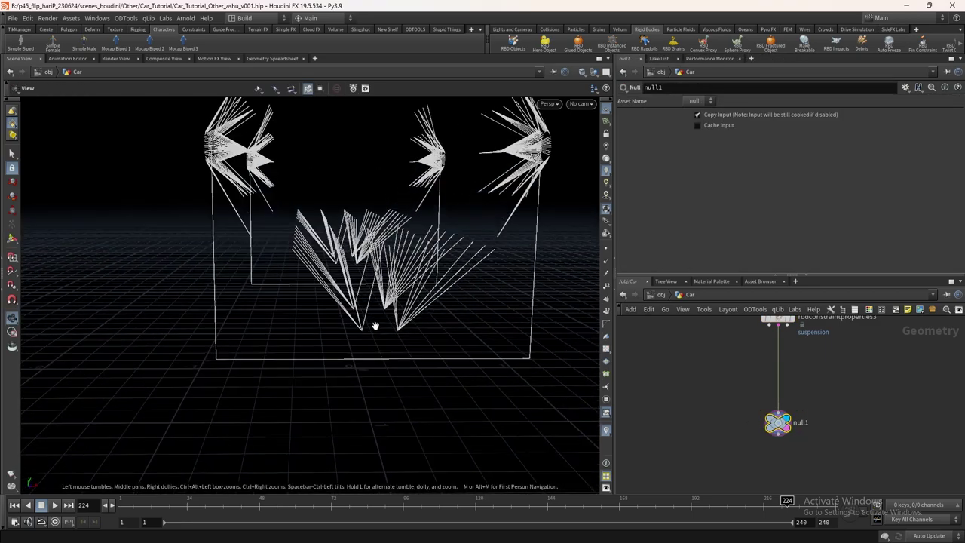
left_click_drag(383, 310, 370, 377)
left_click_drag(427, 352, 166, 357)
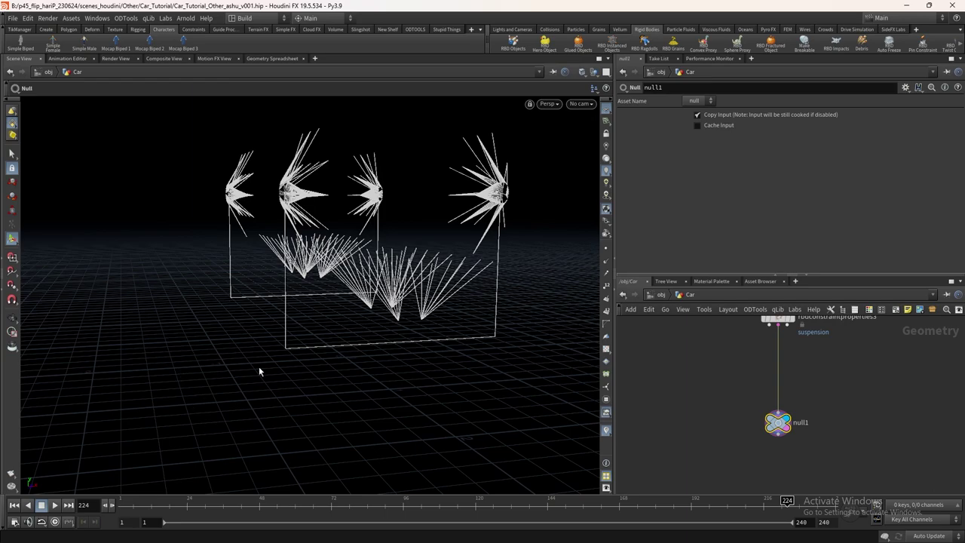
left_click_drag(495, 219, 422, 219)
- Insert a Facet node between rbdconstraintproperties3 and null1
middle_click_drag(829, 378, 818, 416)
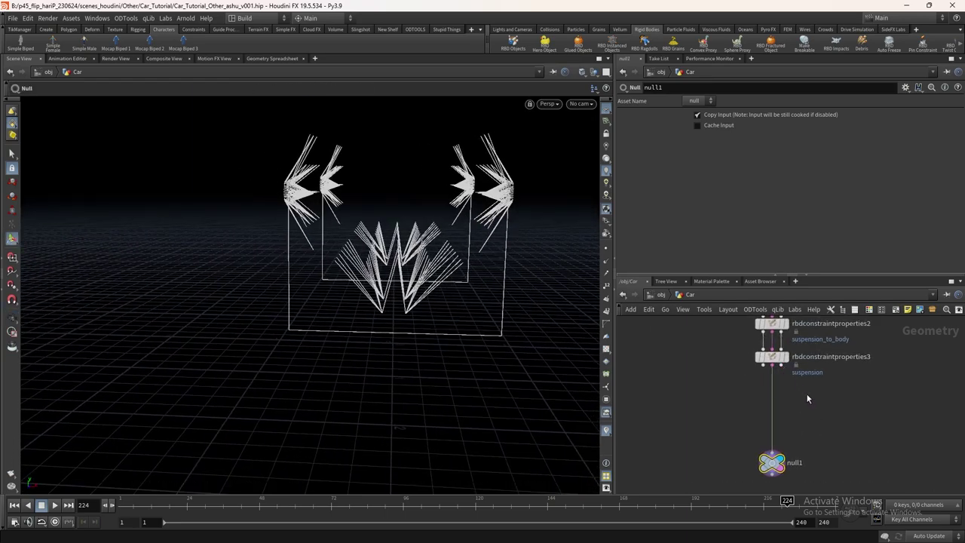
key("Tab")
type("rbd")
key("Return")
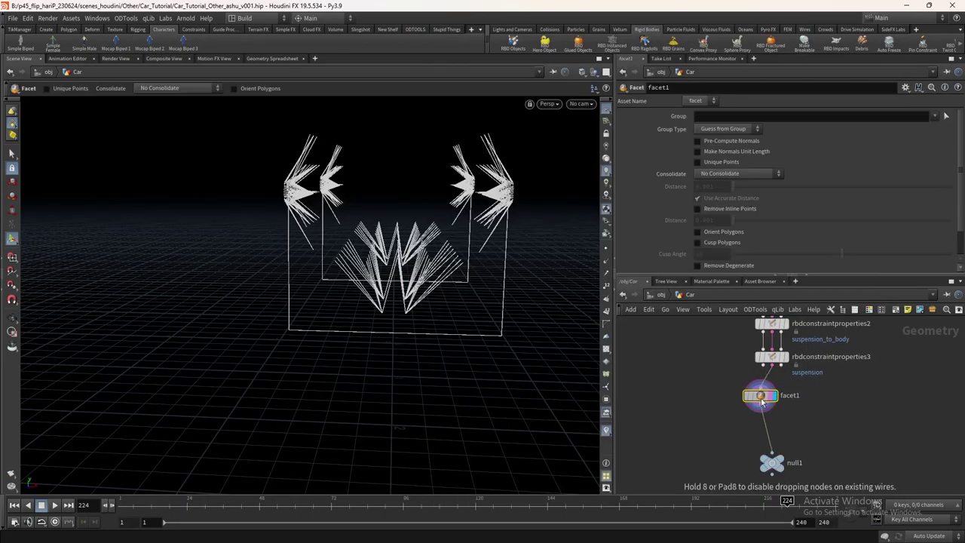
left_click(775, 398)
scroll(785, 406, "up", 2)
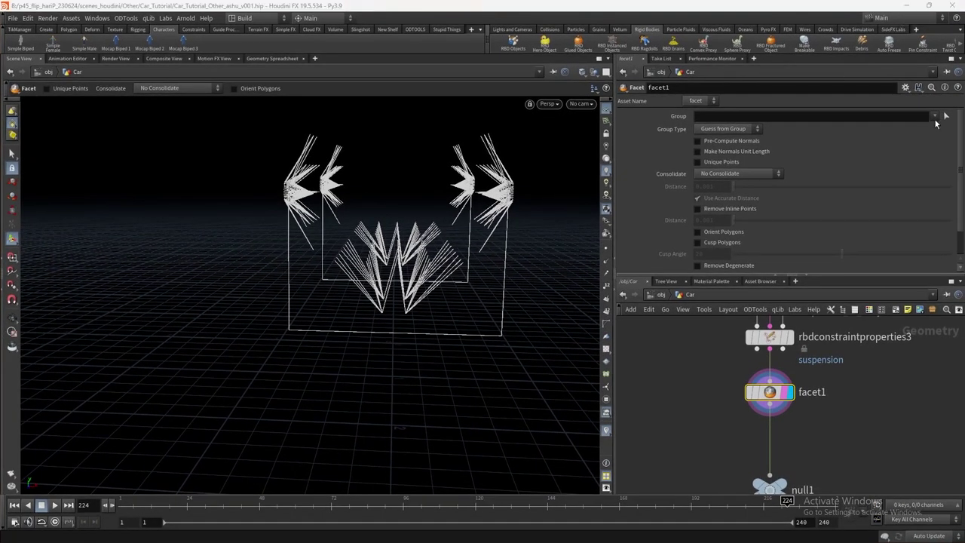
- Restrict the Facet node to the wheel_to_axel and chassis_to_axel groups and enable Unique Points
left_click(935, 119)
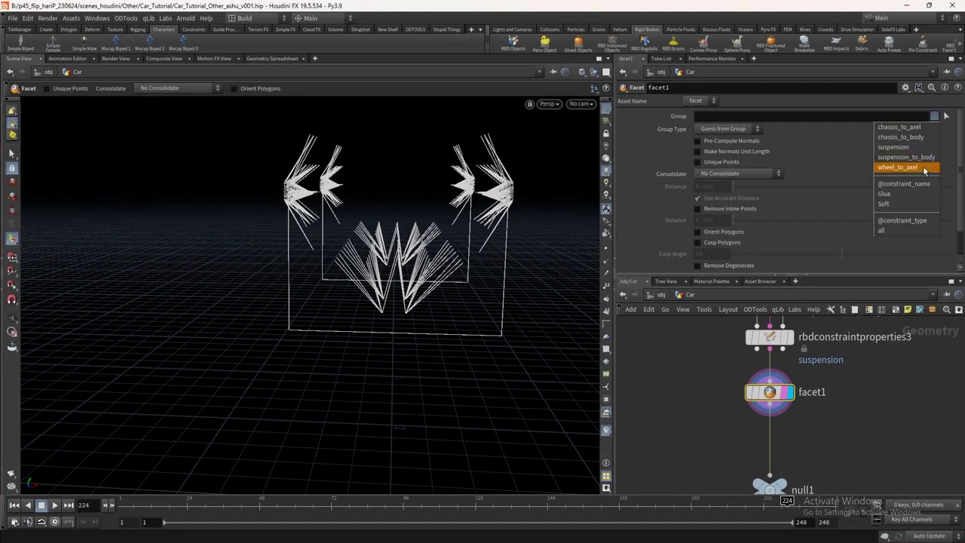
left_click(924, 168)
left_click(936, 117)
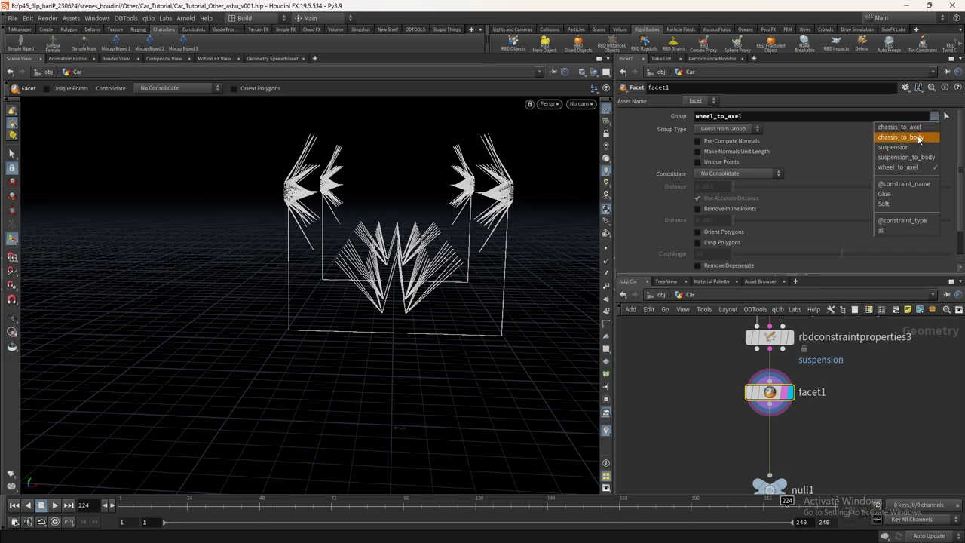
left_click(899, 127)
middle_click_drag(725, 387, 736, 353)
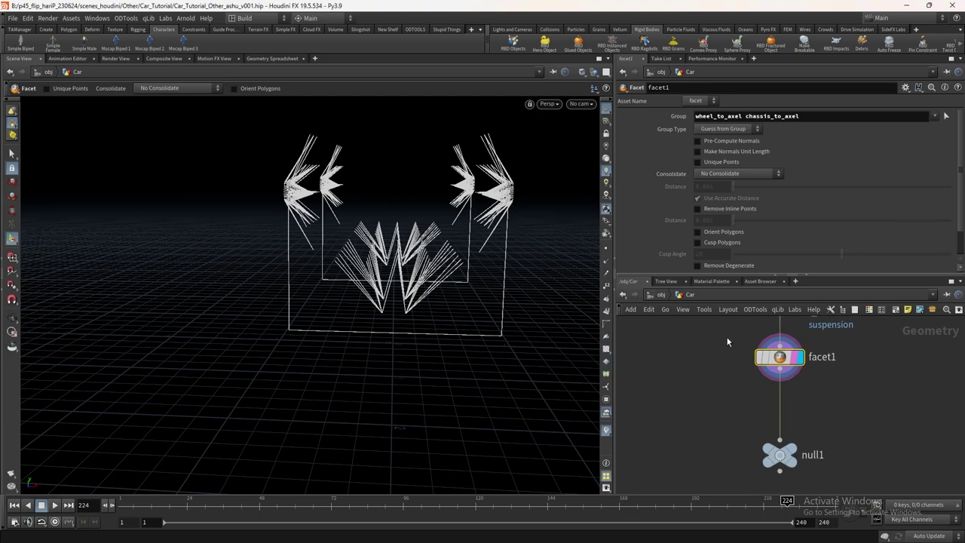
middle_click_drag(720, 385, 784, 381)
- Insert a Primitive Properties node between facet1 and null1
key("Tab")
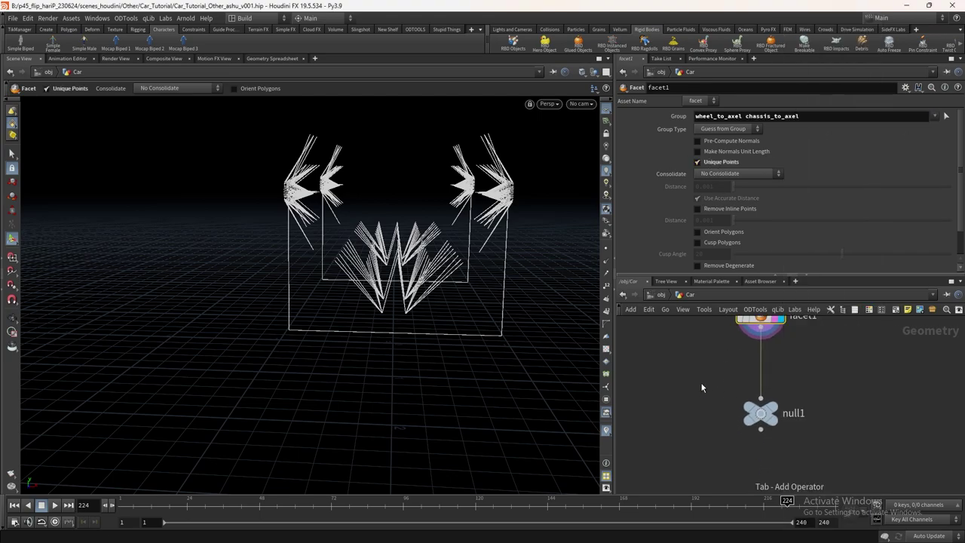
type("pri")
key("Return")
left_click(703, 375)
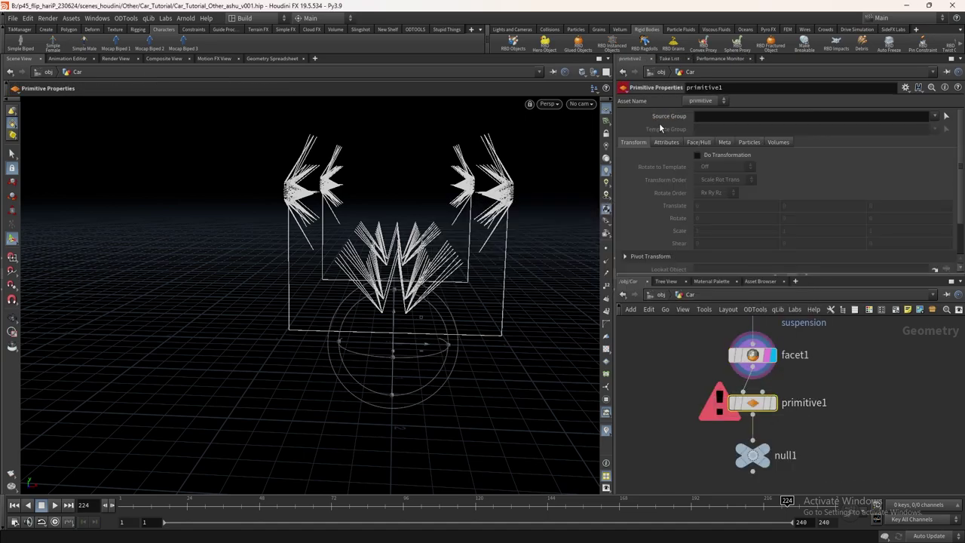
- Reference facet1's group as primitive1's source group, enable Do Transformation and set the X scale to 0
right_click(660, 128)
left_click(689, 250)
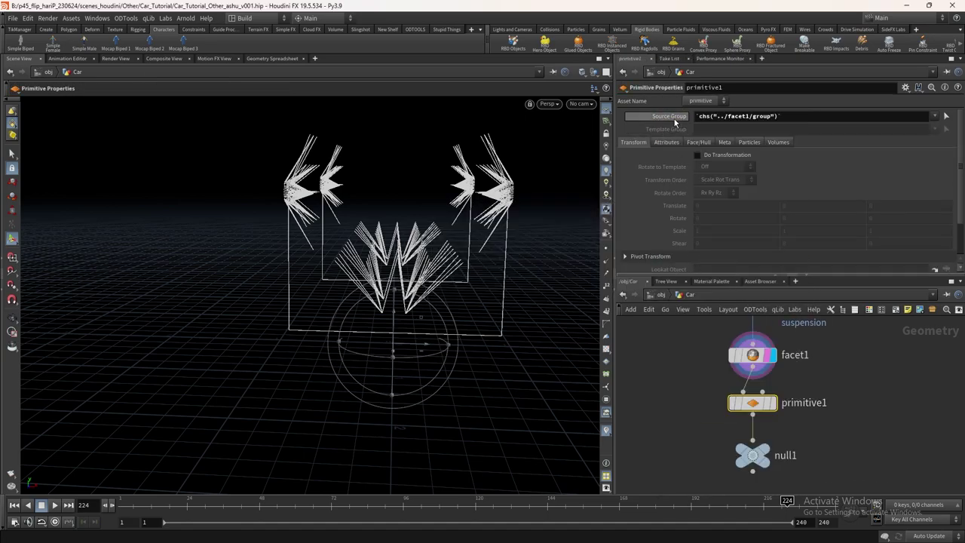
left_click(697, 155)
middle_click_drag(702, 231, 644, 236)
middle_click_drag(724, 378, 728, 355)
mouse_move(729, 354)
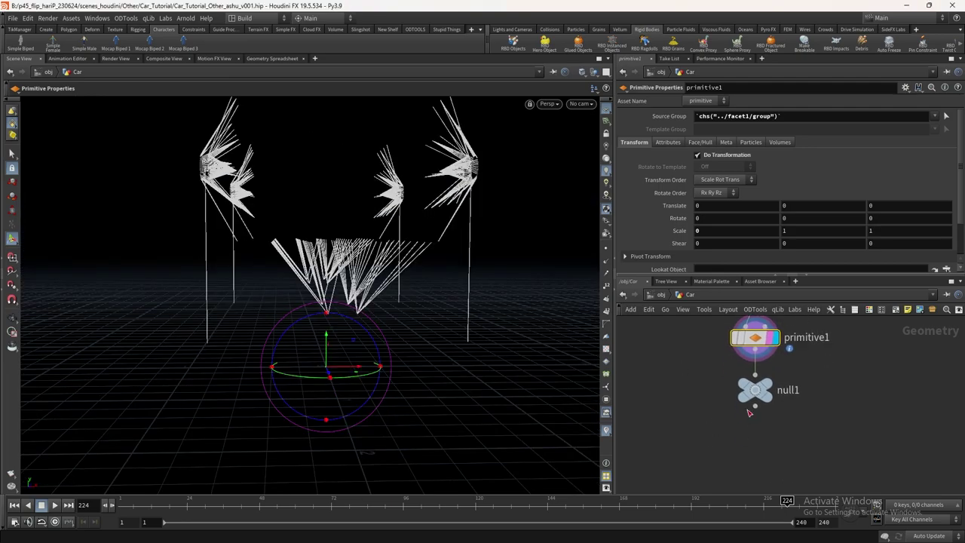
- Insert an Attribute Wrangle node between primitive1 and null1
key("Tab")
type("at wra")
key("Return")
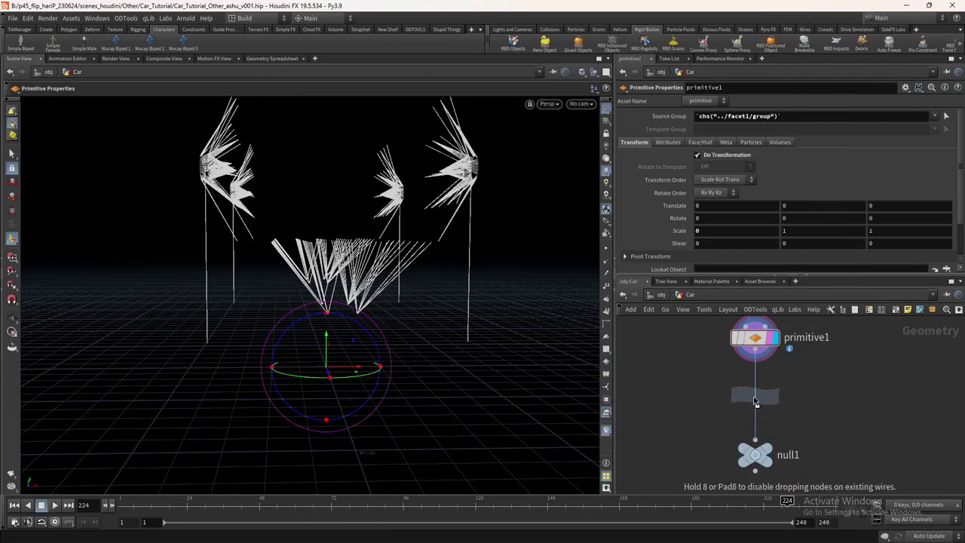
left_click(755, 391)
- Restrict the wrangle to the wheel_to_axel group and make it run over Primitives
left_click(934, 130)
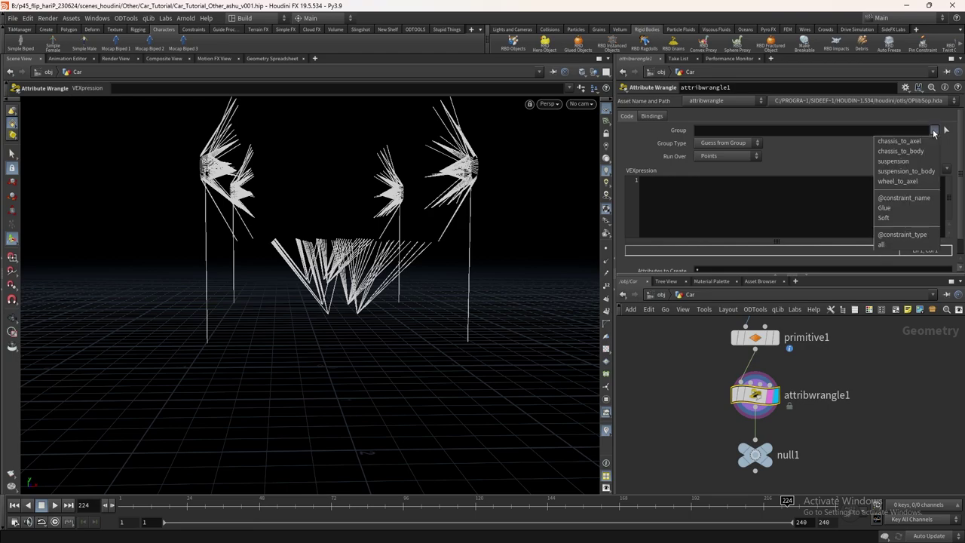
left_click(898, 181)
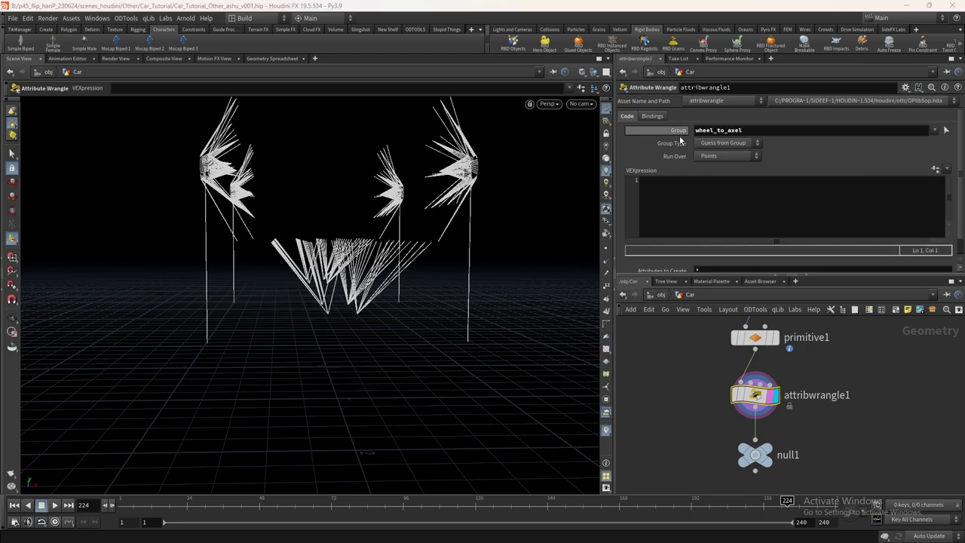
left_click(730, 156)
left_click(724, 168)
- Write wrangle code setting s@constraint_name to "cone", s@constraint_type to "rotation" and i@numiterations to 1000
left_click(706, 198)
type("s@constraint_type = \"rotation\";")
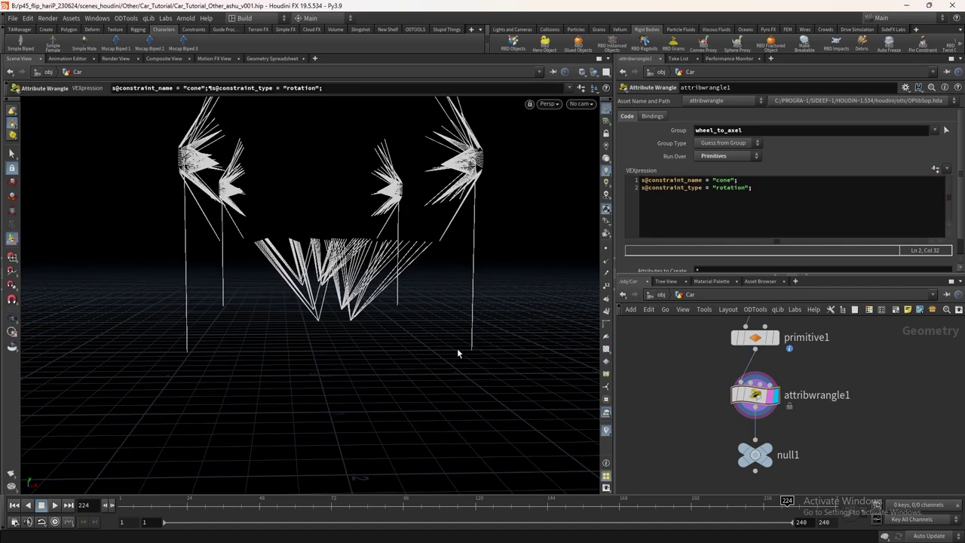
left_click(771, 188)
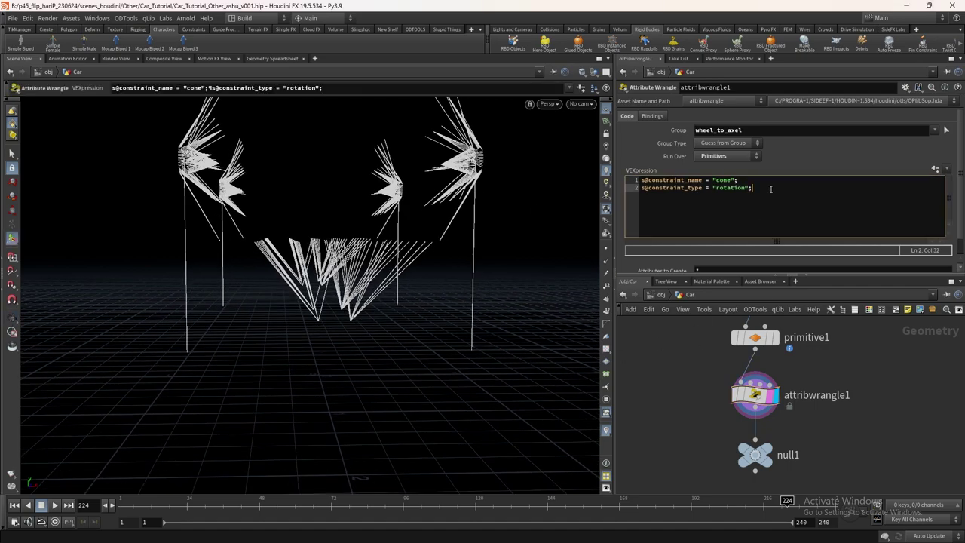
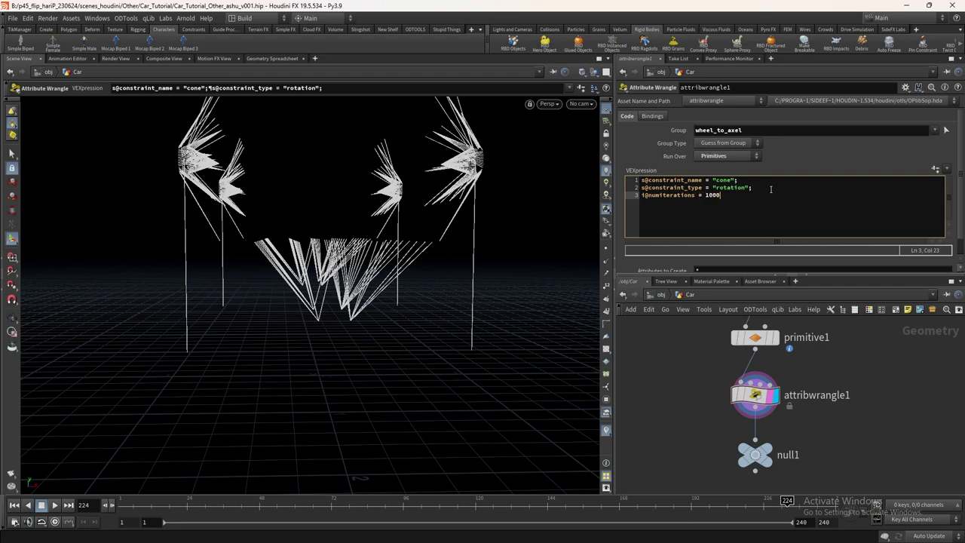
left_click_drag(670, 369, 827, 425)
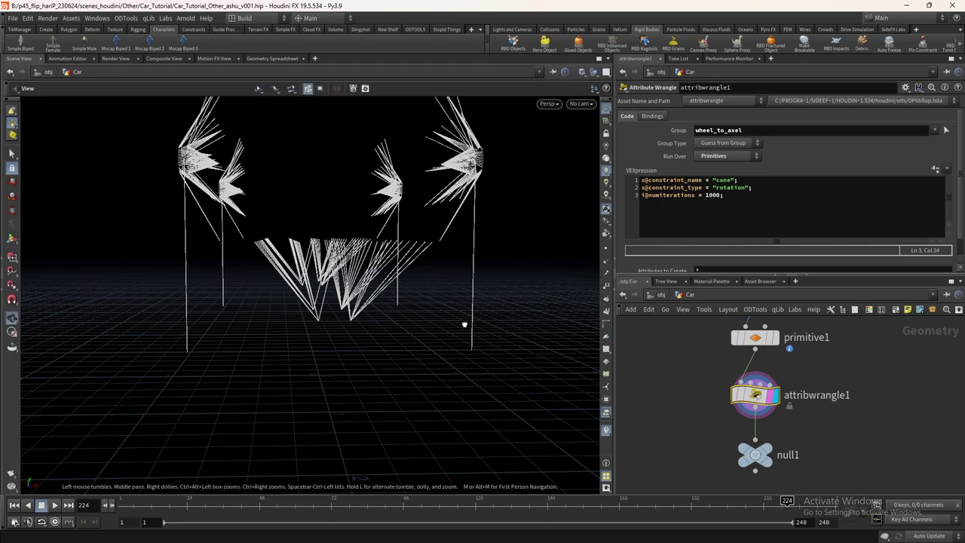
- Add the chassis_to_axel group to the wrangle's group and view the constraint network
left_click_drag(463, 324, 573, 331)
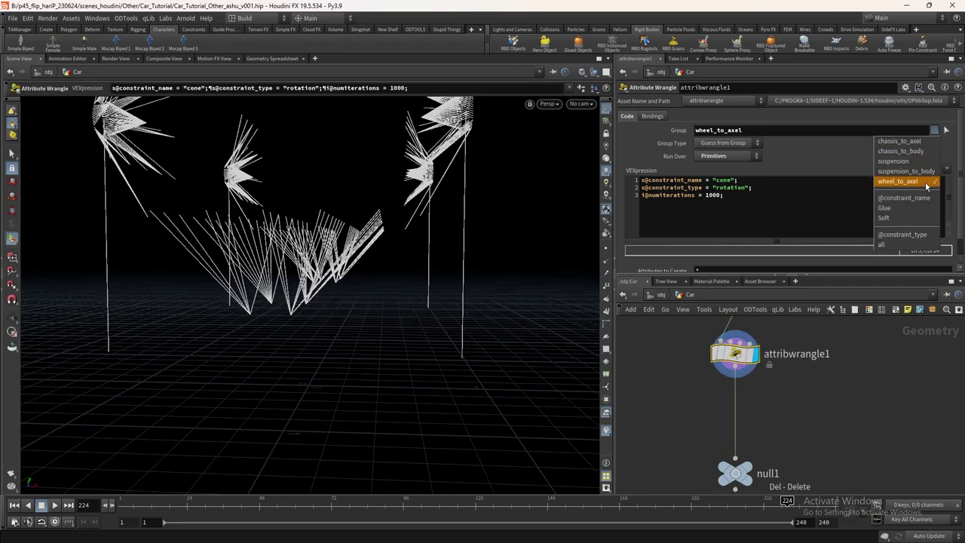
left_click(899, 141)
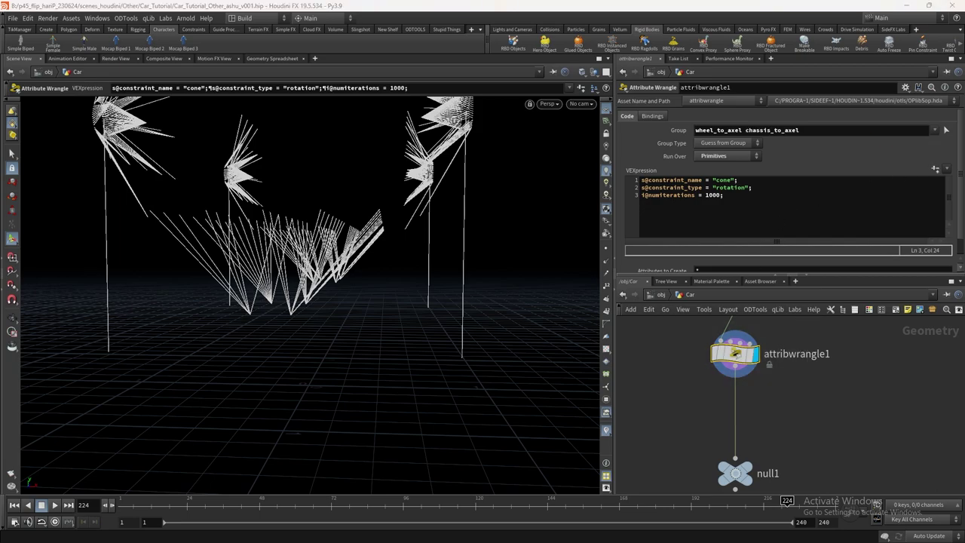
key("Escape")
left_click_drag(436, 194, 431, 254)
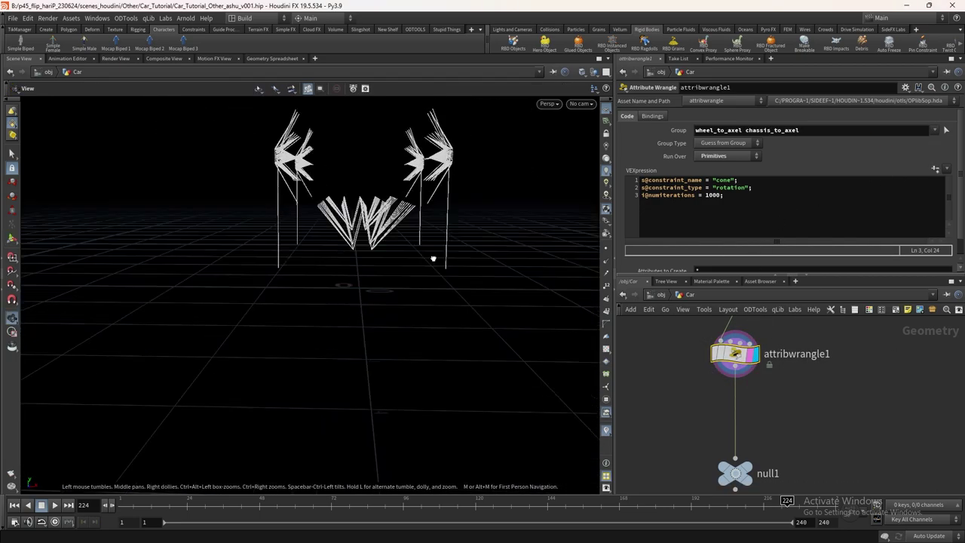
key("Return")
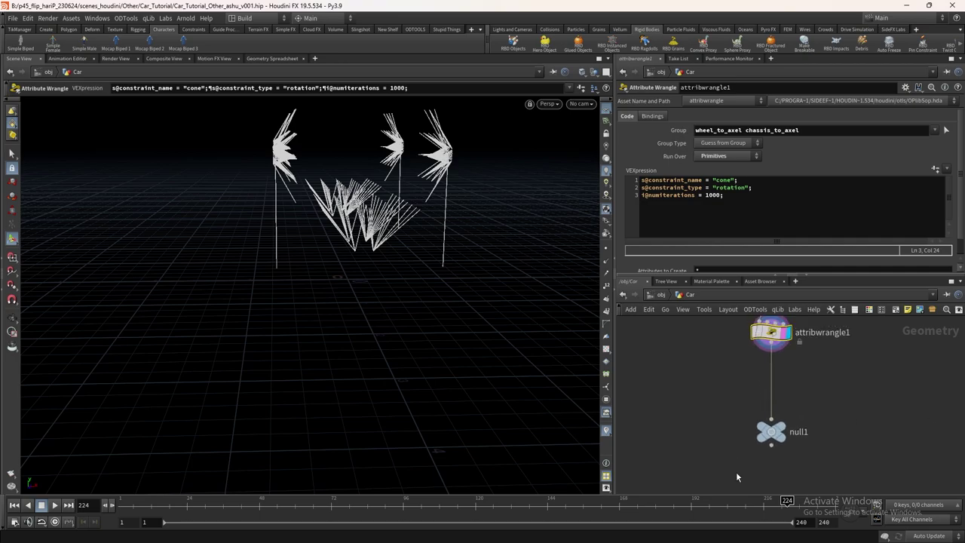
- Insert an RBD Configure node between attribwrangle1 and null1
key("Tab")
type("rbd con")
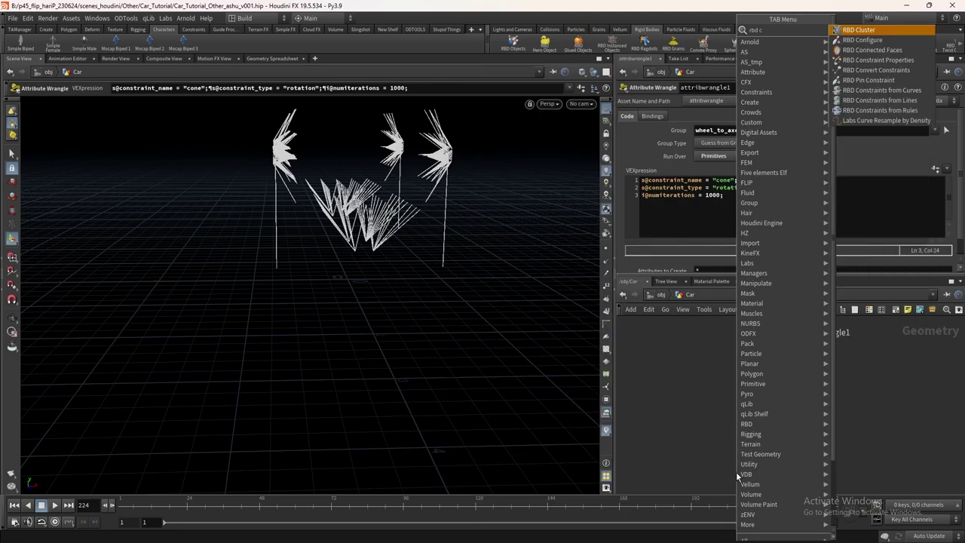
key("Return")
left_click(737, 389)
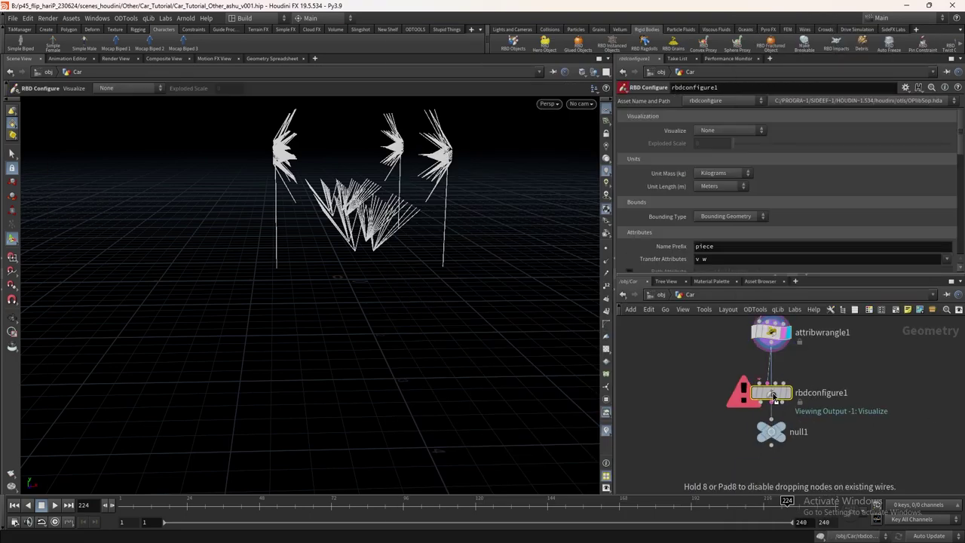
- Wire the geometry and proxy geometry outputs of rbdconstraintproperties3 into rbdconfigure1's first and third inputs and display rbdconfigure1
scroll(734, 412, "up", 3)
left_click(758, 383)
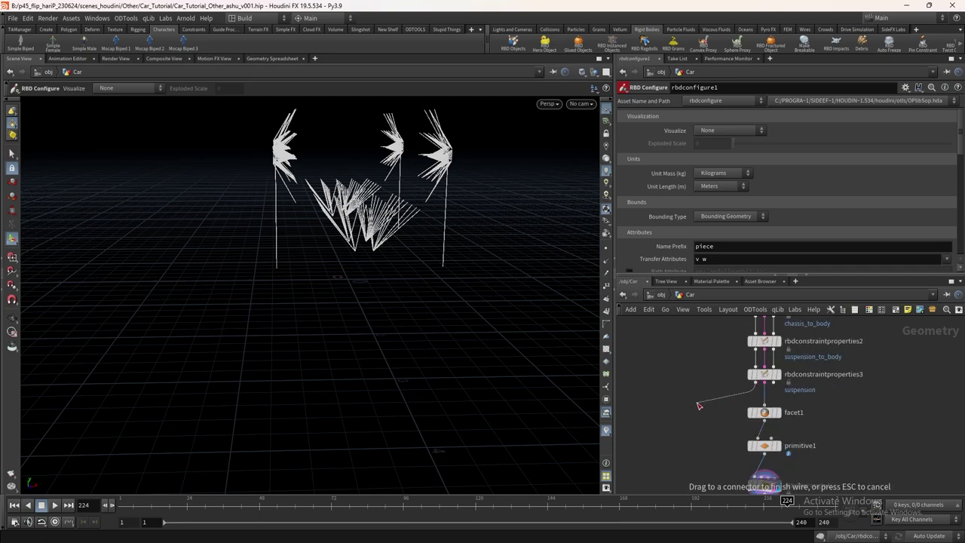
scroll(712, 410, "down", 3)
left_click(786, 427)
left_click_drag(784, 428, 788, 423)
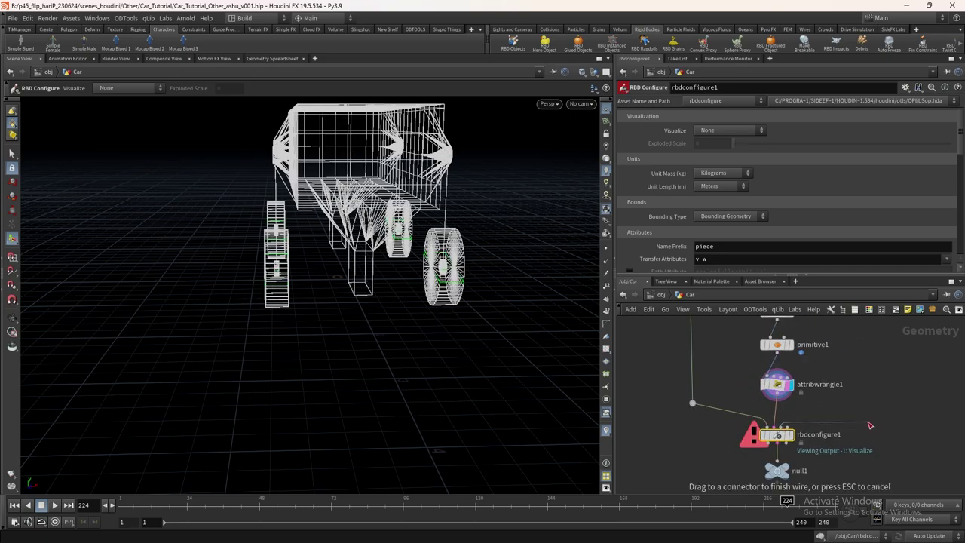
scroll(788, 423, "down", 3)
left_click(777, 332)
scroll(778, 407, "up", 4)
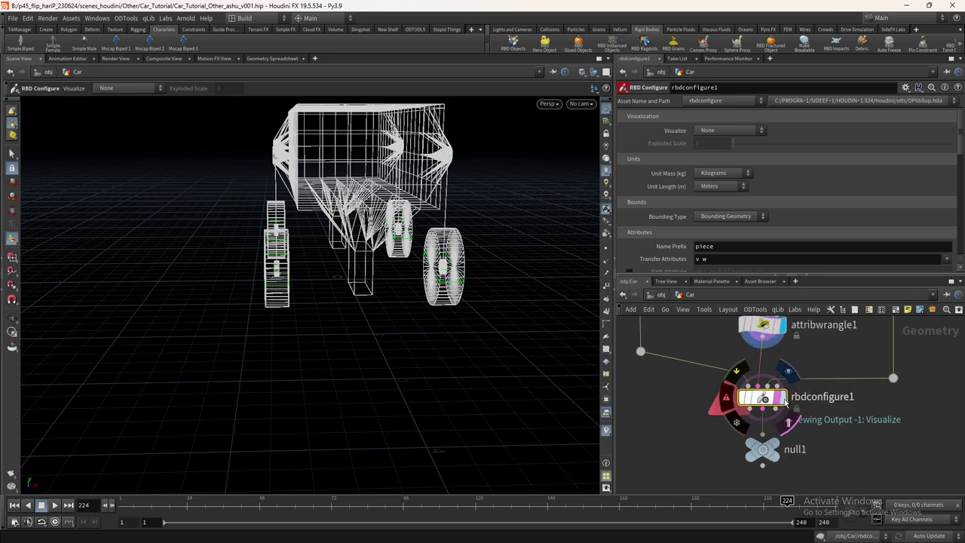
left_click(780, 398)
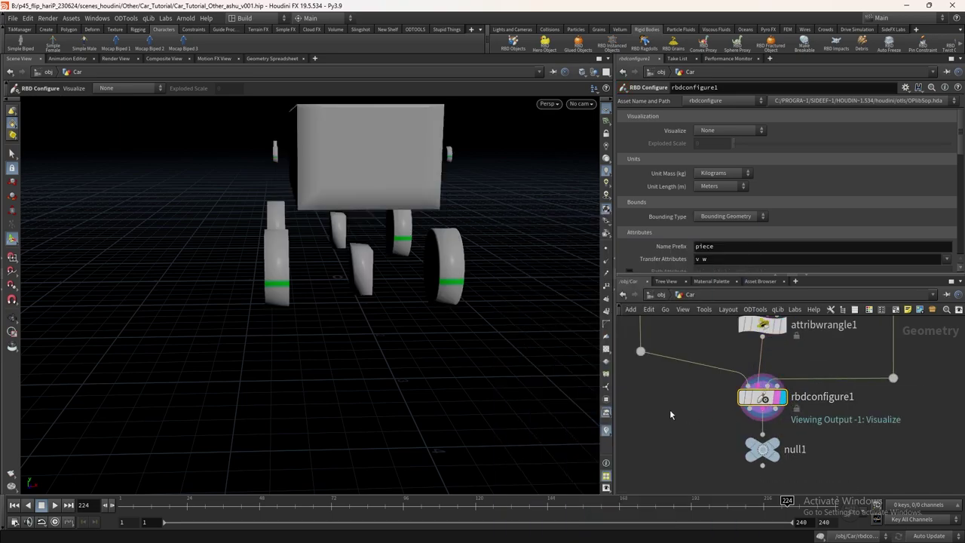
left_click_drag(482, 351, 377, 181, "alt")
- Insert a Normal node on each of the geometry and proxy wires feeding rbdconfigure1
middle_click_drag(690, 411, 686, 416)
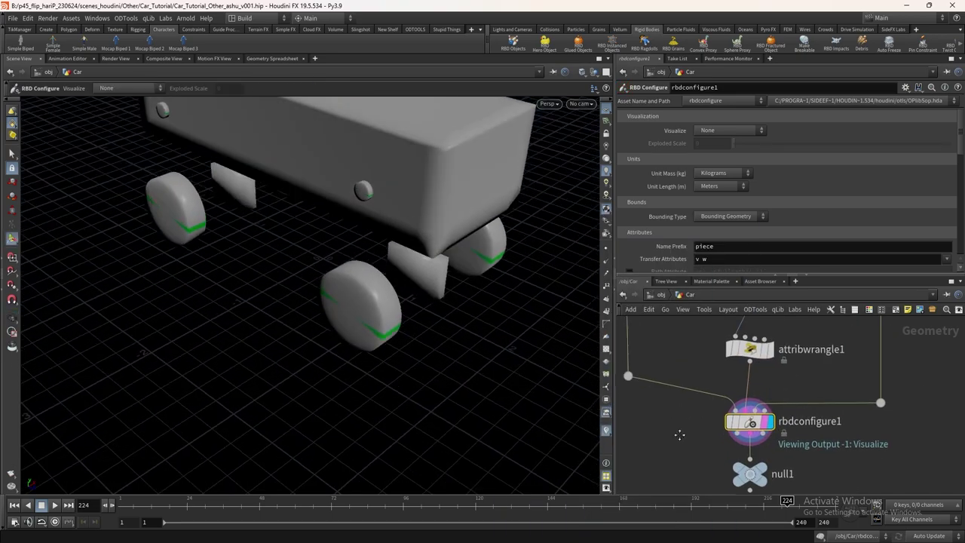
key("Tab")
type("normal")
key("Return")
left_click(638, 362)
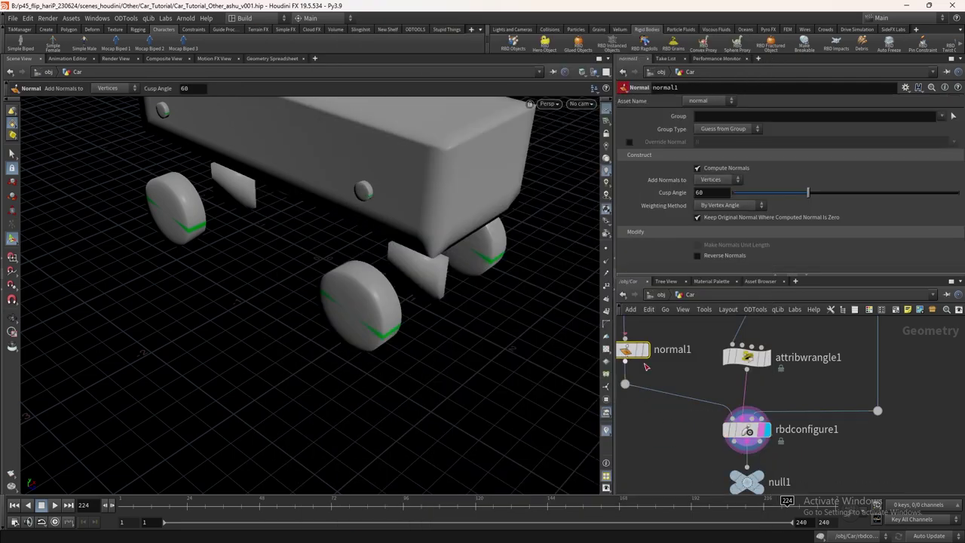
middle_click_drag(637, 362, 669, 386)
left_click_drag(669, 386, 883, 346, "alt")
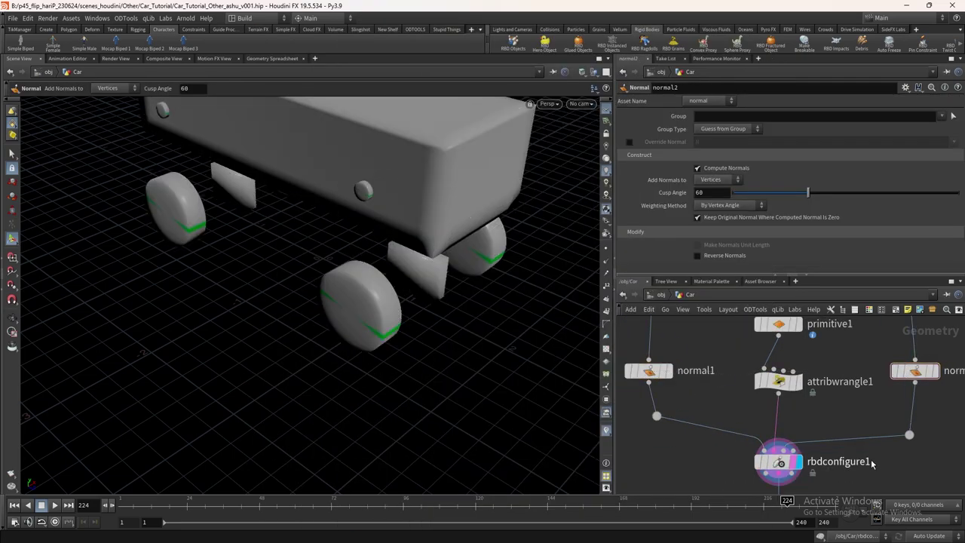
middle_click_drag(872, 466, 889, 496)
- Try a cusp angle of 10.9 on normal2 and check the car's shading
left_click(665, 399)
middle_click_drag(718, 422, 738, 393)
left_click(705, 370)
middle_click_drag(825, 461, 664, 456)
left_click(830, 407)
left_click(791, 365)
left_click_drag(808, 193, 787, 201)
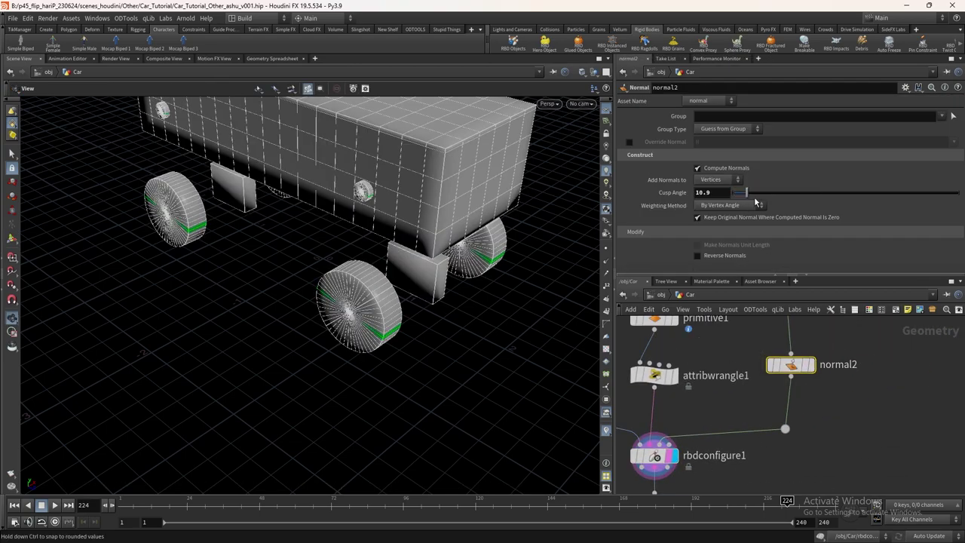
middle_click_drag(794, 428, 879, 348)
left_click_drag(377, 392, 422, 272)
key("w")
key("w")
key("Return")
scroll(798, 387, "down", 1)
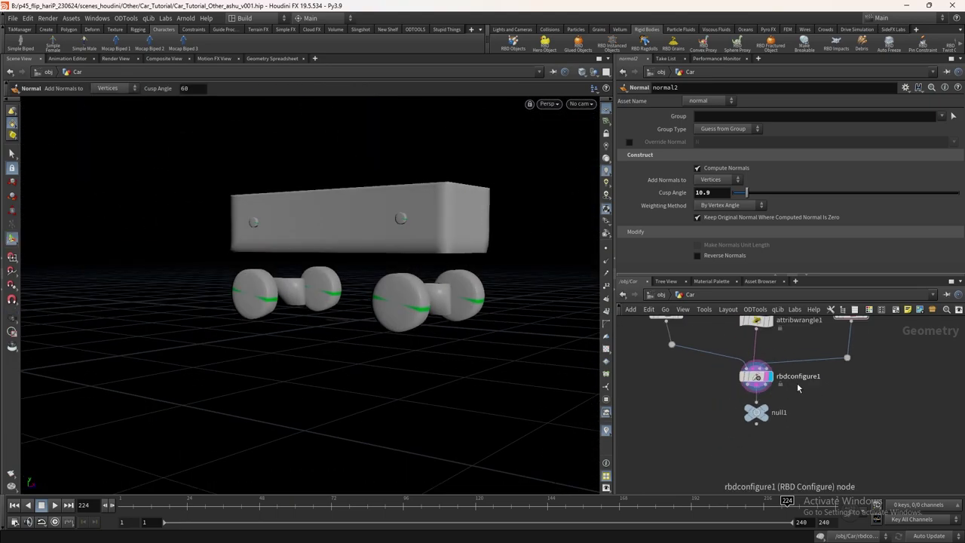
- Delete the wire dots between the two Normal nodes and rbdconfigure1
scroll(798, 387, "down", 3)
left_click_drag(830, 355, 829, 397)
scroll(836, 417, "up", 2)
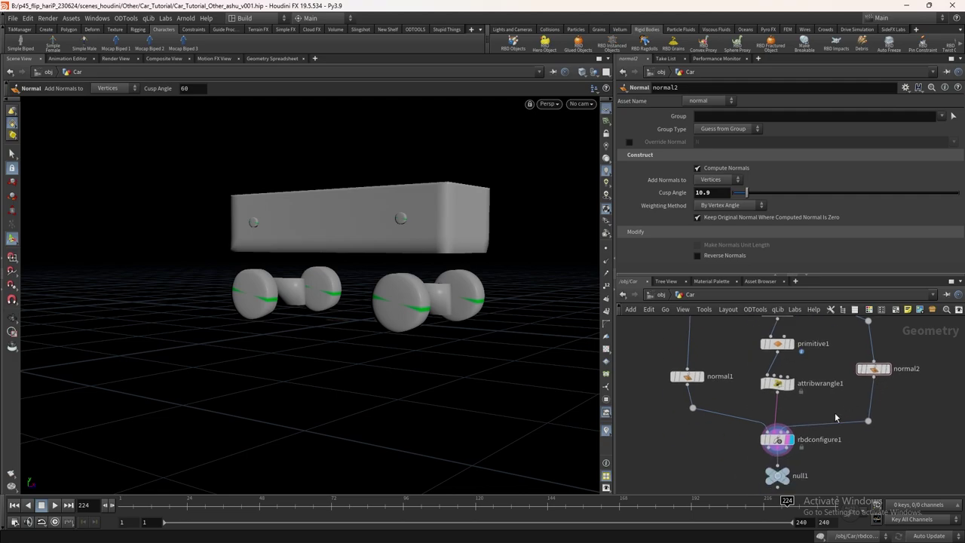
key("Delete")
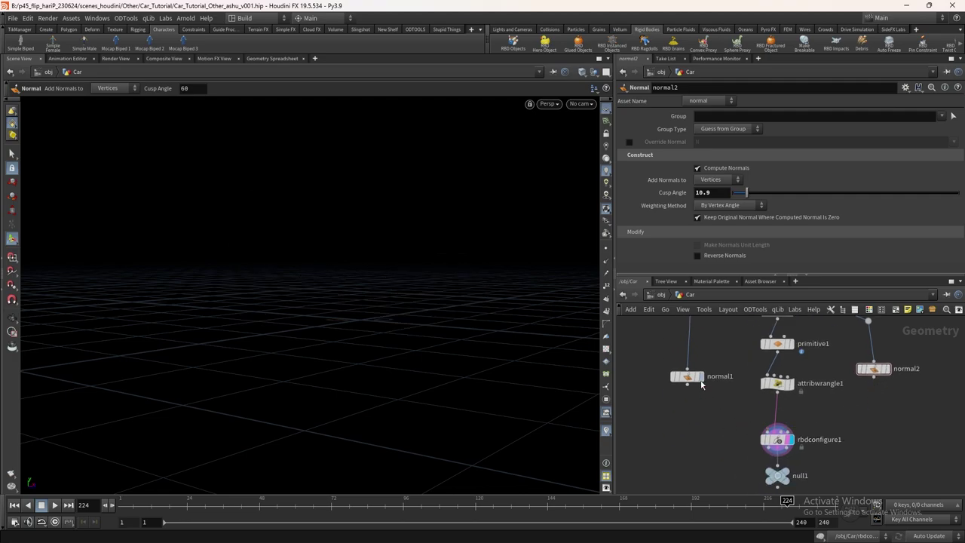
- Set normal2's cusp angle to 0 and reconnect normal1 and normal2 directly to rbdconfigure1's first and third inputs
left_click(699, 378)
left_click_drag(747, 193, 740, 197)
left_click(768, 431)
left_click(789, 440)
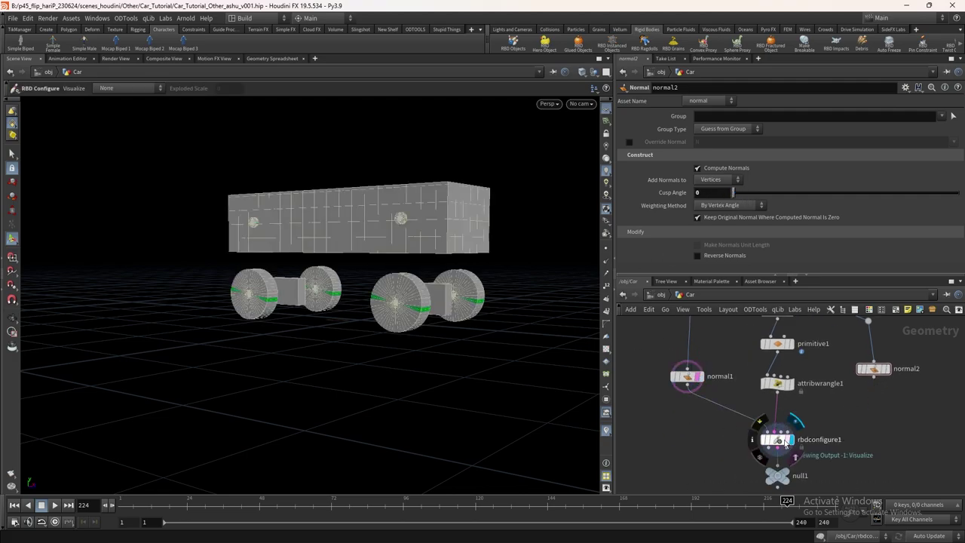
left_click_drag(773, 432, 888, 381)
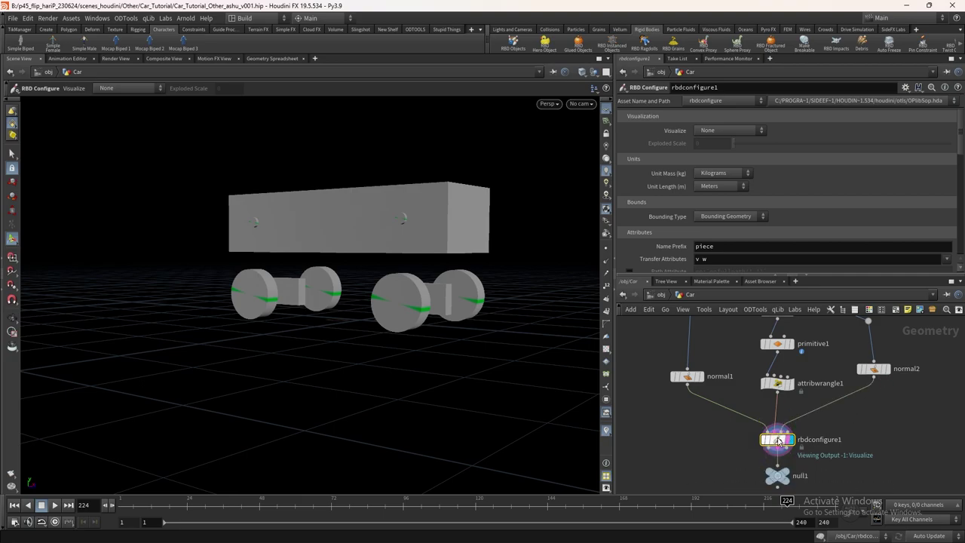
scroll(340, 294, "up", 10)
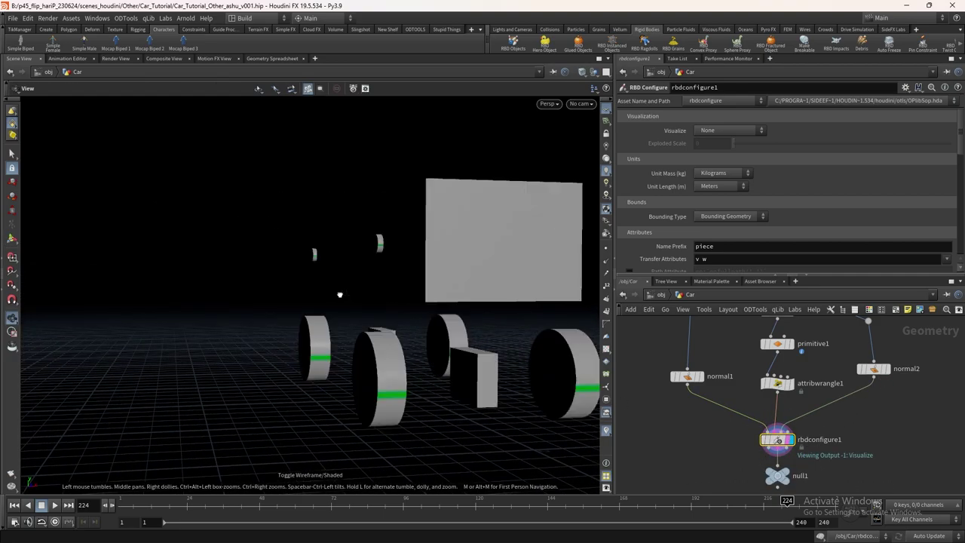
scroll(339, 294, "down", 10)
key("Return")
- Delete null1 below rbdconfigure1
middle_click(777, 440)
middle_click_drag(791, 468, 800, 403)
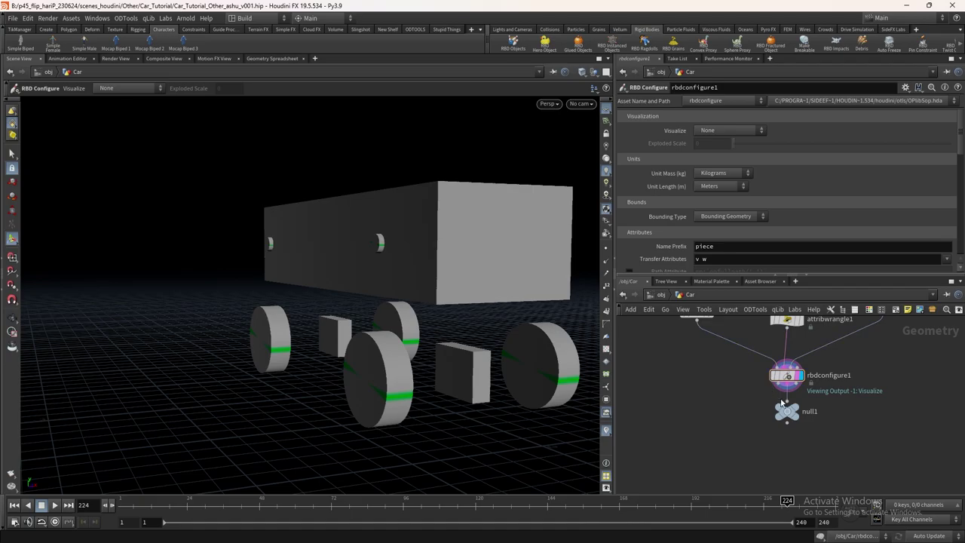
scroll(784, 406, "up", 5)
left_click(789, 411)
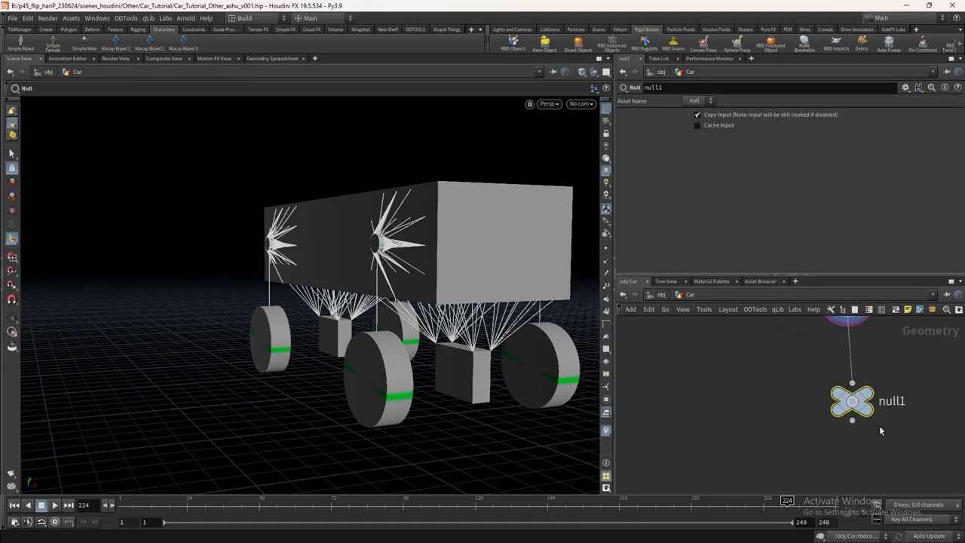
key("Delete")
- Add a Point Velocity node connected to rbdconfigure1's first output
key("Tab")
type("point")
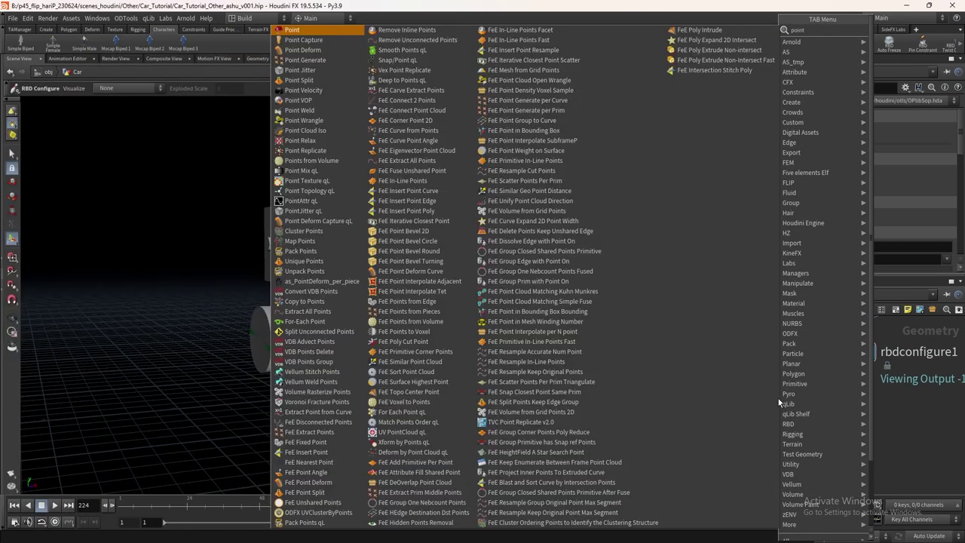
type("v")
key("Return")
scroll(765, 399, "up", 3)
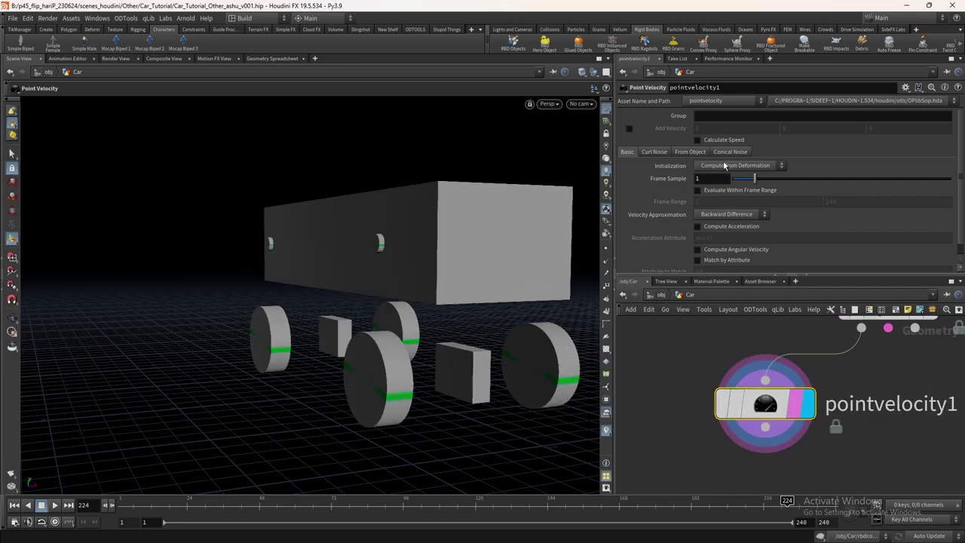
- Enable Add Velocity on pointvelocity1 and set its Z velocity to 5
left_click(628, 129)
scroll(339, 414, "down", 5)
left_click_drag(339, 414, 305, 313, "alt")
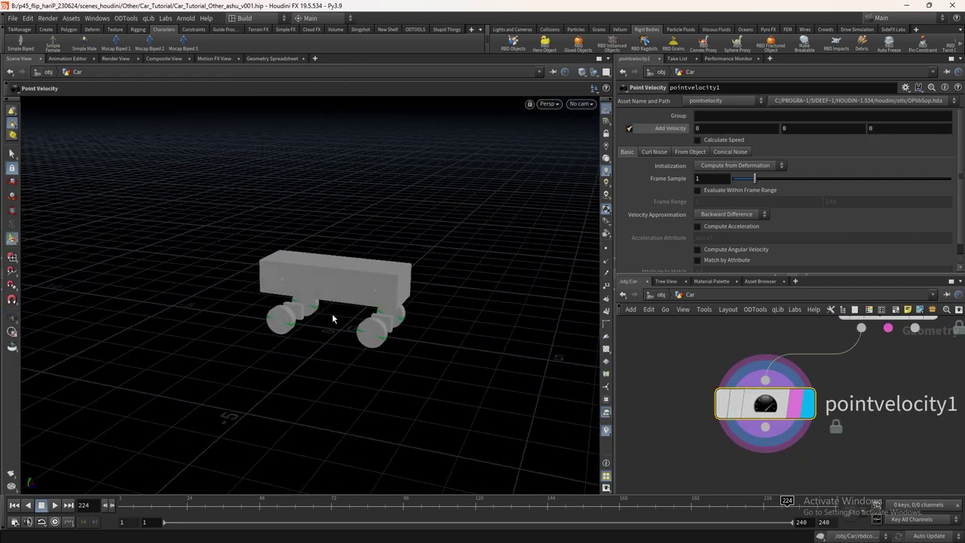
left_click(870, 128)
type("5")
key("Return")
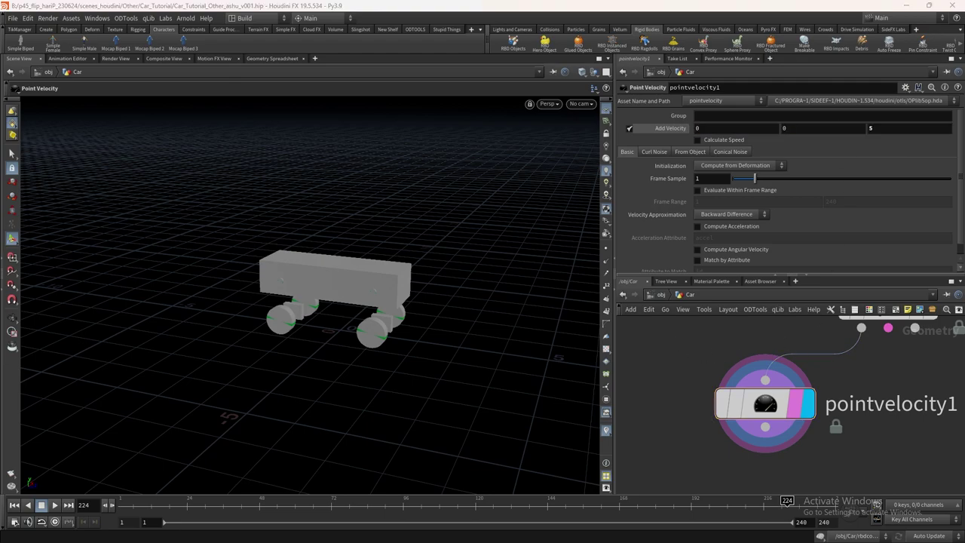
- Add a DOP Network with pointvelocity1 in its first input and rbdconfigure1's constraint geometry in its second, and frame the car at frame 1
scroll(829, 422, "down", 1)
scroll(829, 422, "down", 1)
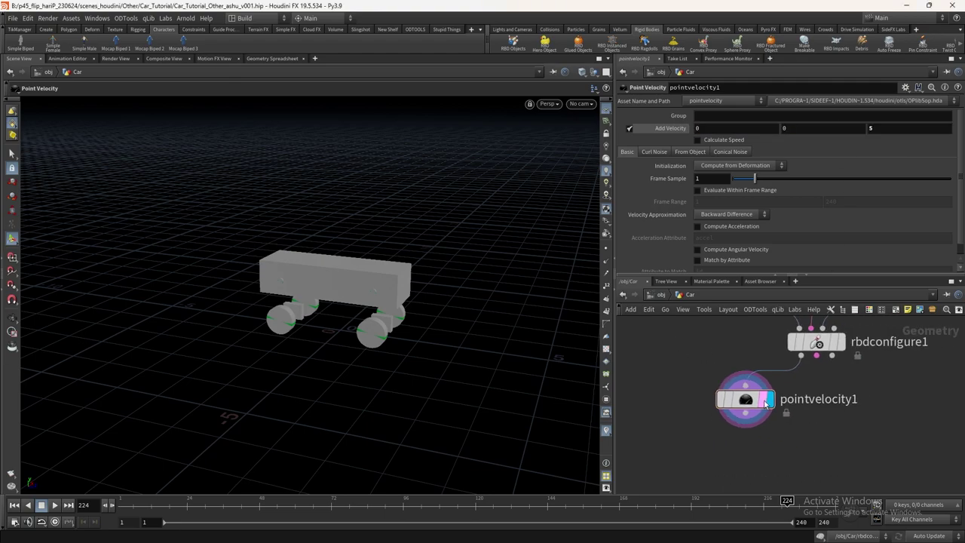
key("Tab")
type("rbd")
key("Return")
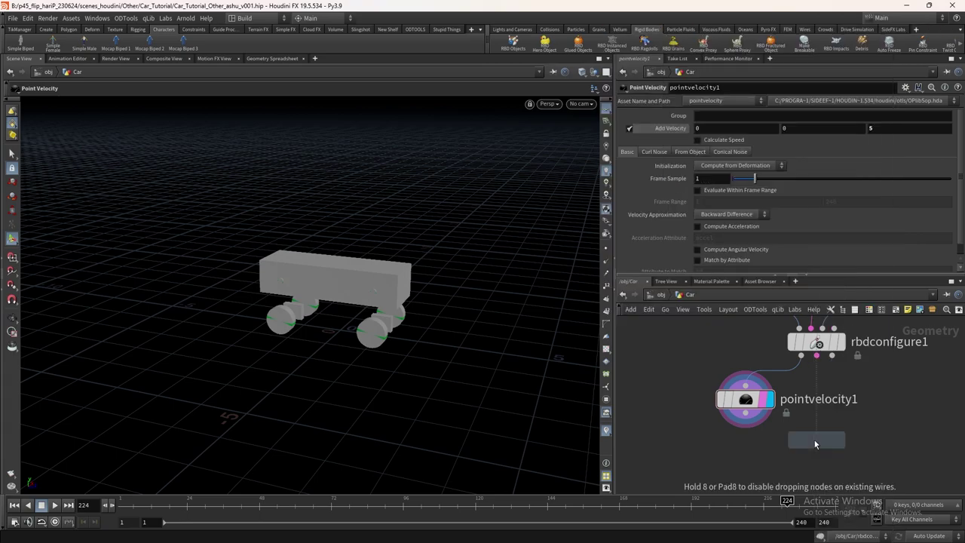
left_click(814, 458)
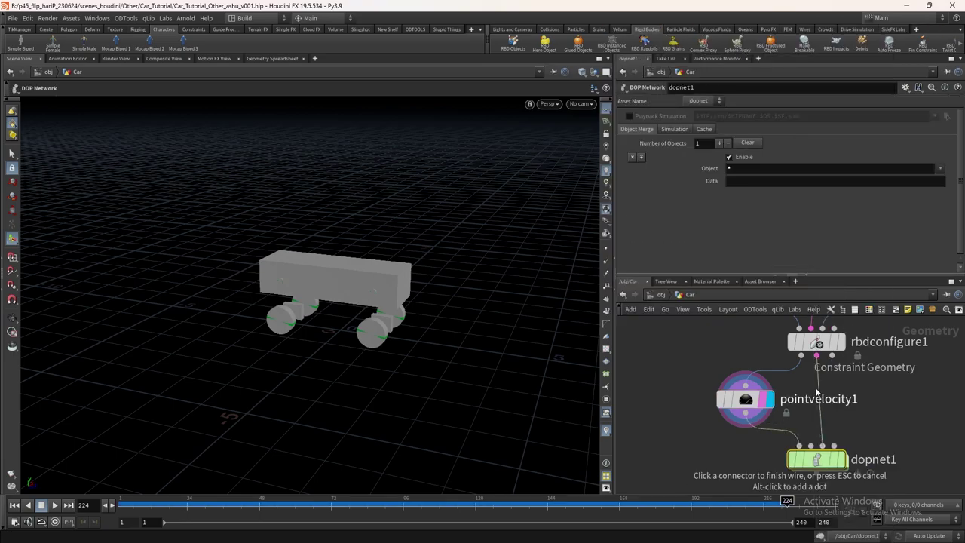
left_click(843, 460)
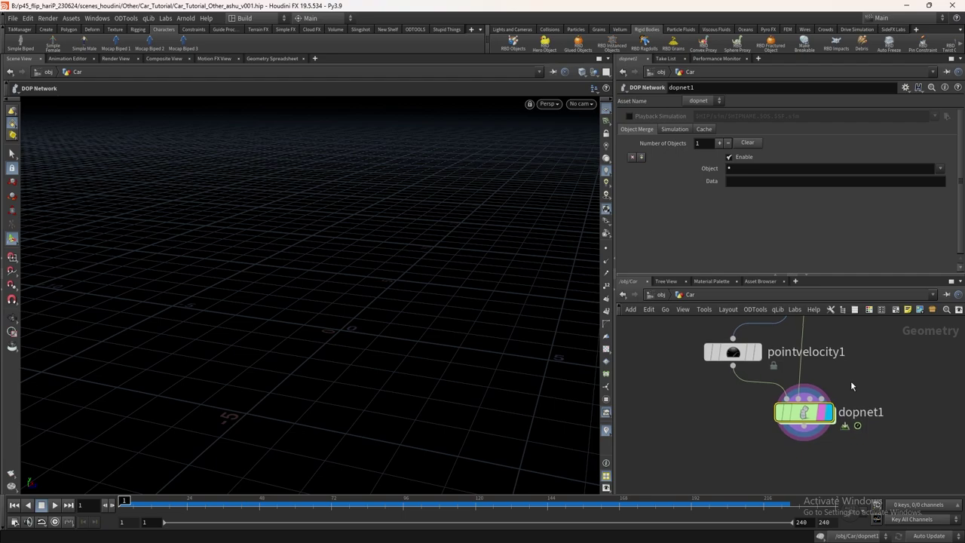
key("space+g")
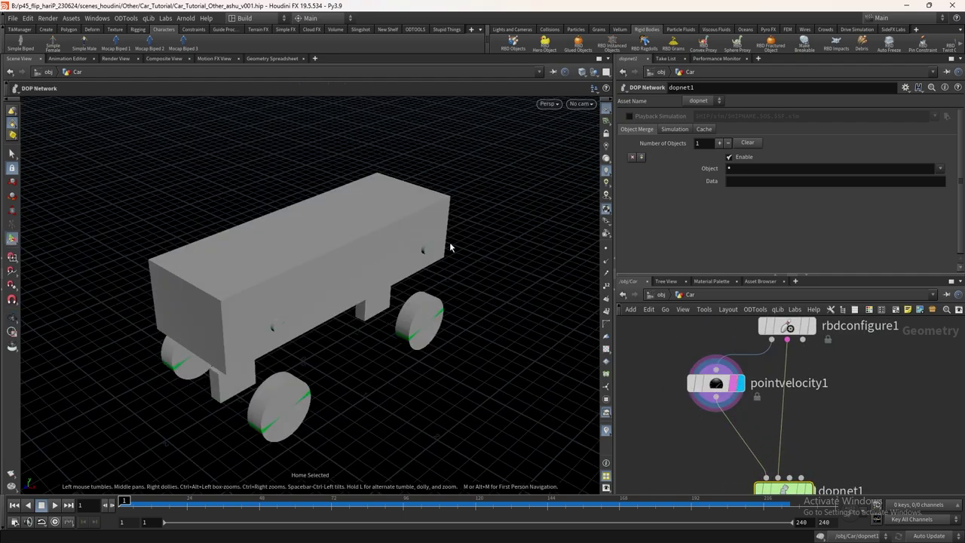
- Inside dopnet1, add a Ground Plane and wire it through a Merge node into the output
double_click(785, 489)
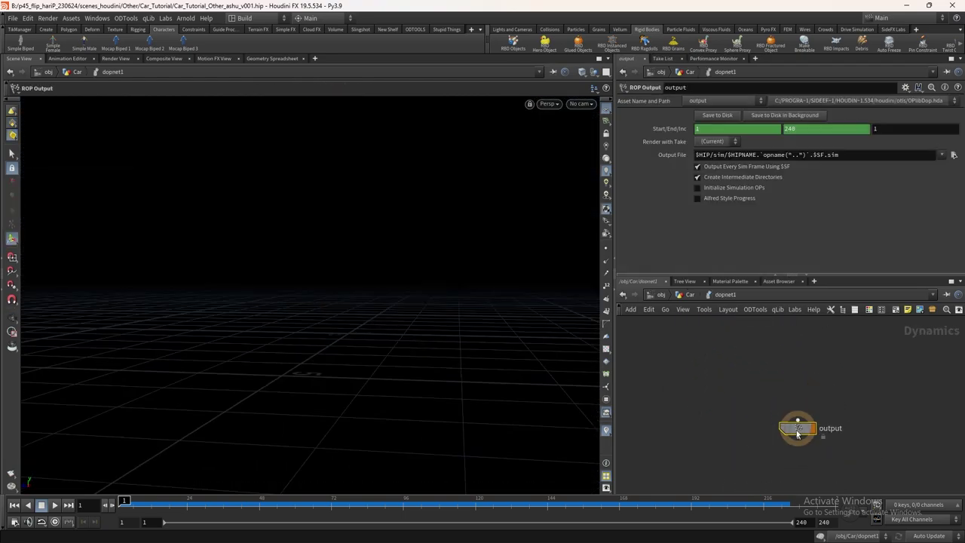
key("Tab")
mouse_move(815, 217)
left_click(731, 216)
left_click(723, 382)
key("Tab")
left_click(702, 205)
left_click(776, 409)
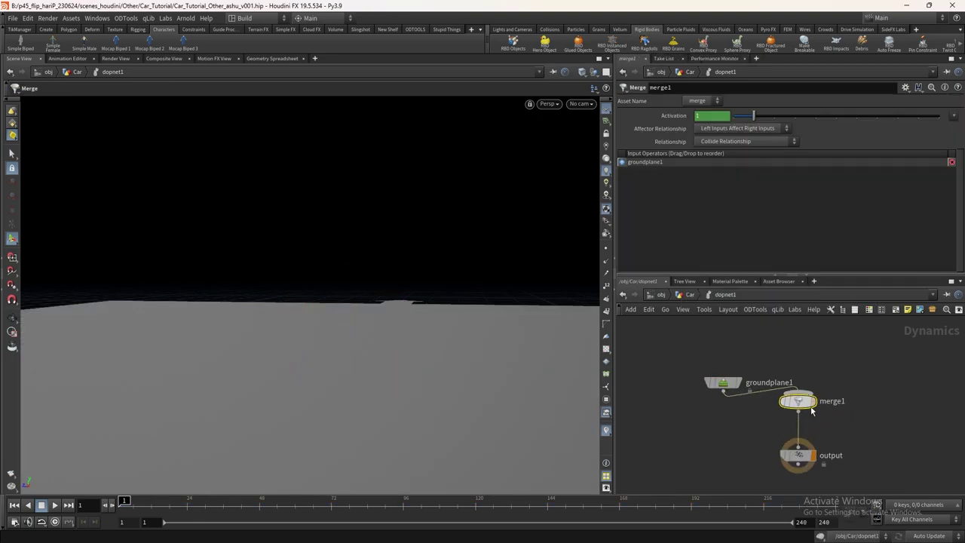
- Insert a Gravity Force node between merge1 and the output
key("Tab")
type("gfro")
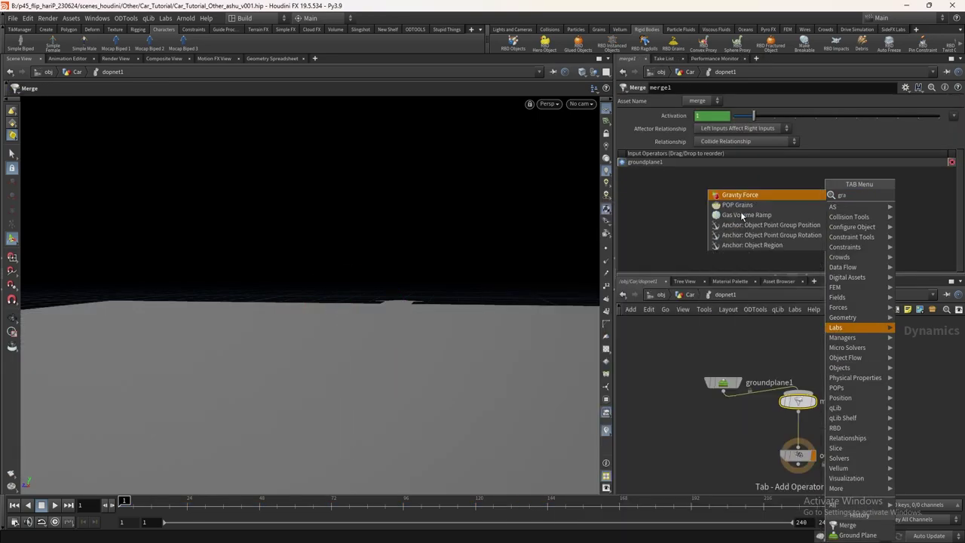
key("Return")
left_click(801, 434)
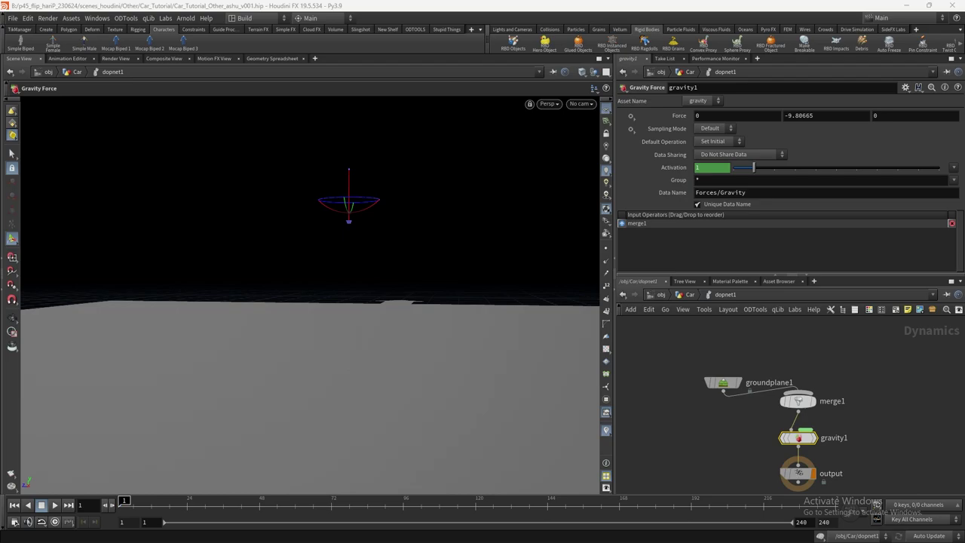
- Add a Rigid Body Solver above merge1, feeding into it
middle_click_drag(822, 383, 843, 438)
left_click_drag(801, 463, 795, 376)
type("rigi")
key("Return")
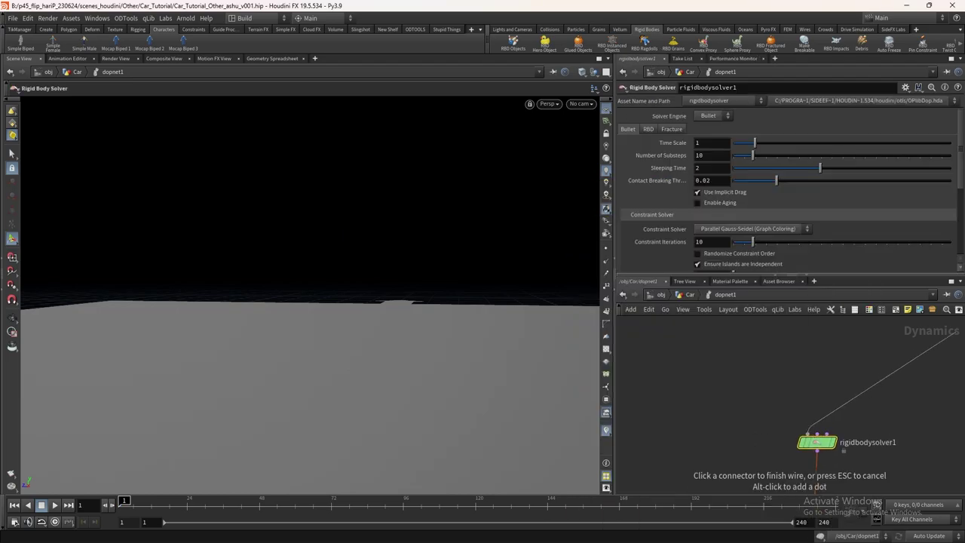
- Add an RBD Packed Object connected to the Objects input of rigidbodysolver1
left_click(786, 408)
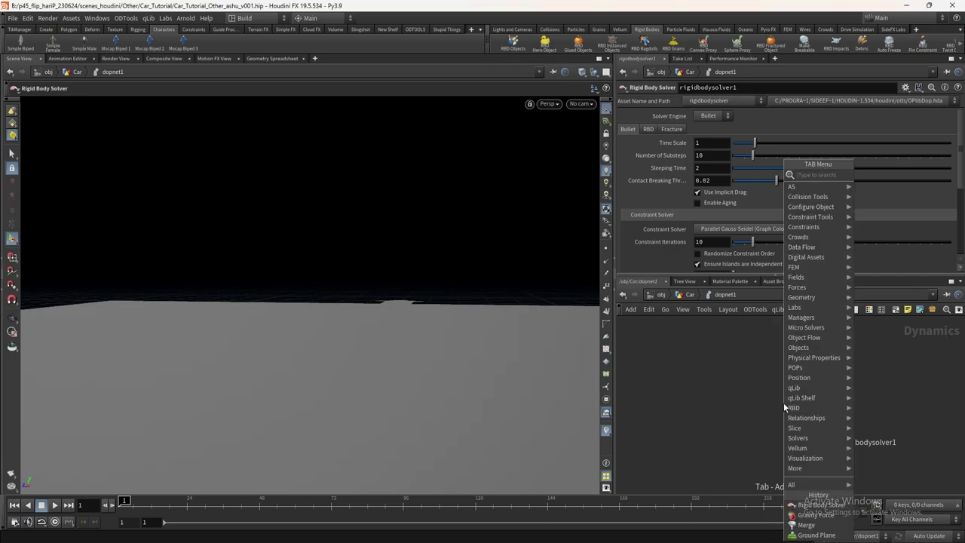
left_click(893, 176)
left_click(771, 381)
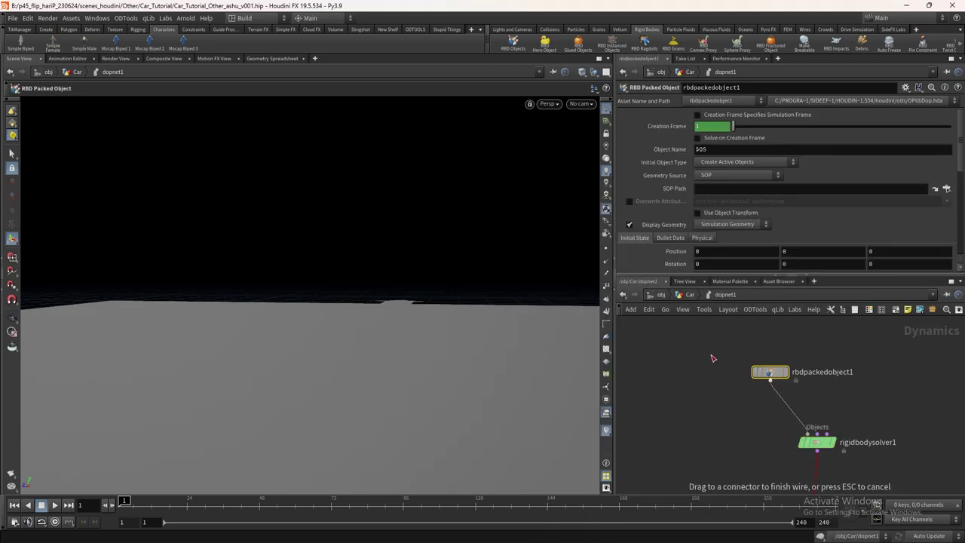
- Set rbdpackedobject1 to use First Context Geometry, overwrite attribute v, and inherit velocity from point velocity
left_click(738, 175)
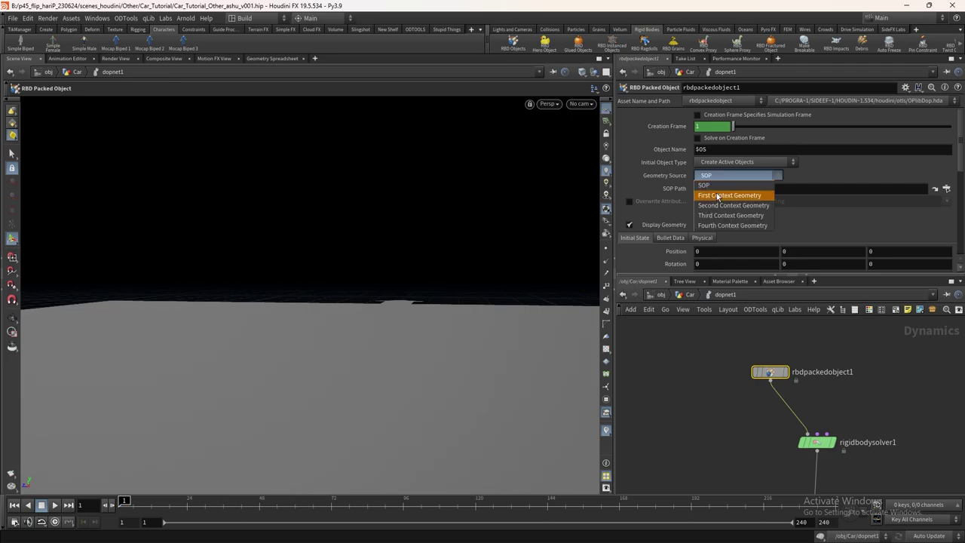
left_click(728, 189)
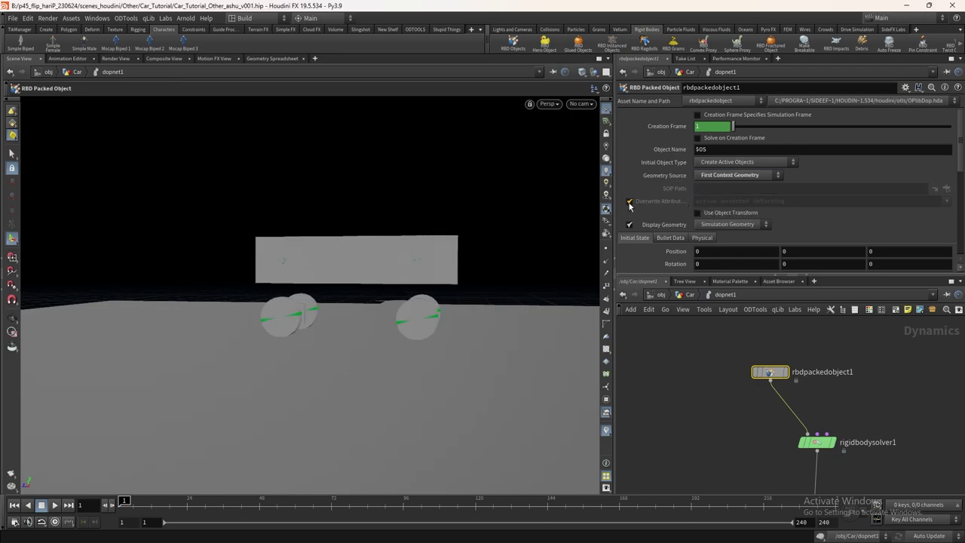
left_click(630, 203)
triple_click(823, 202)
type("v")
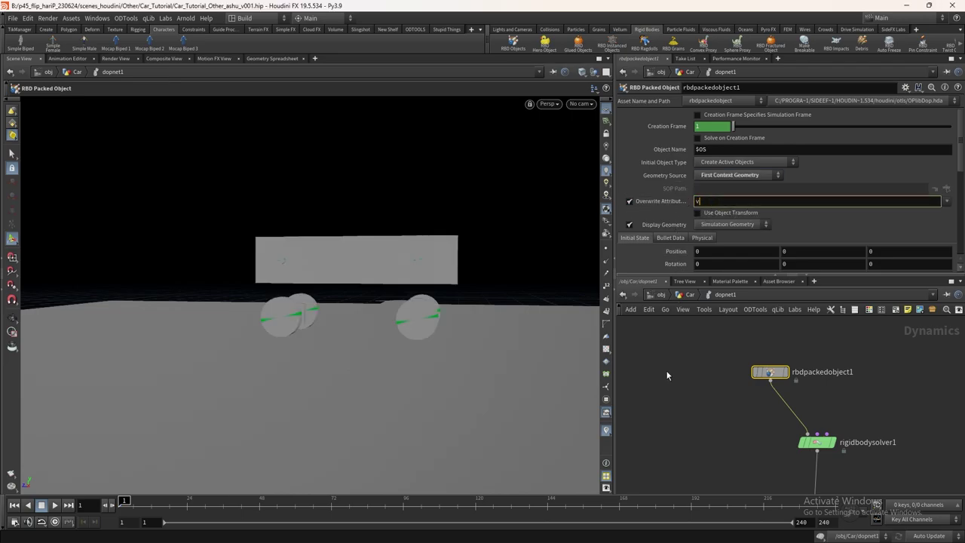
scroll(659, 237, "down", 1)
left_click(697, 262)
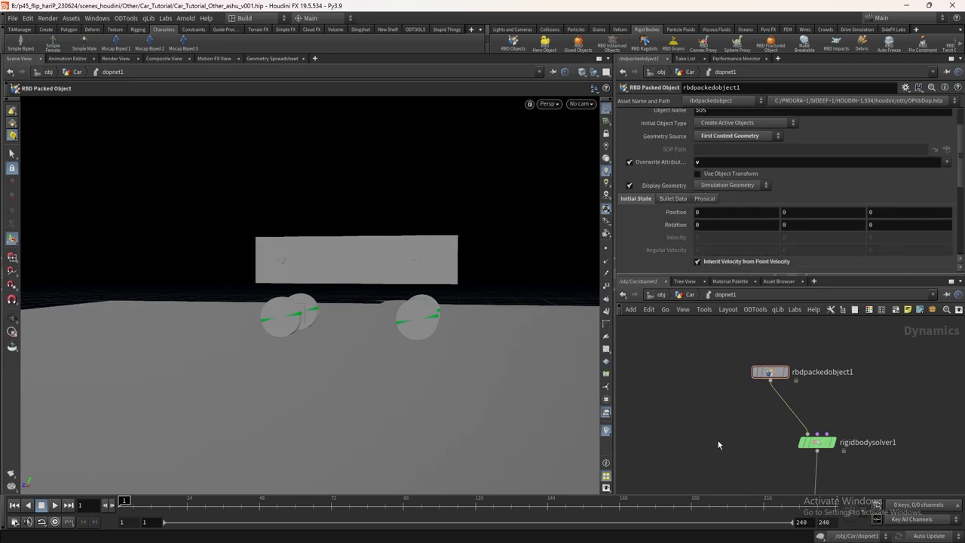
- Play the simulation from a wider view to check the car's motion over the ground plane, and return to frame 1
middle_click_drag(718, 445, 693, 354)
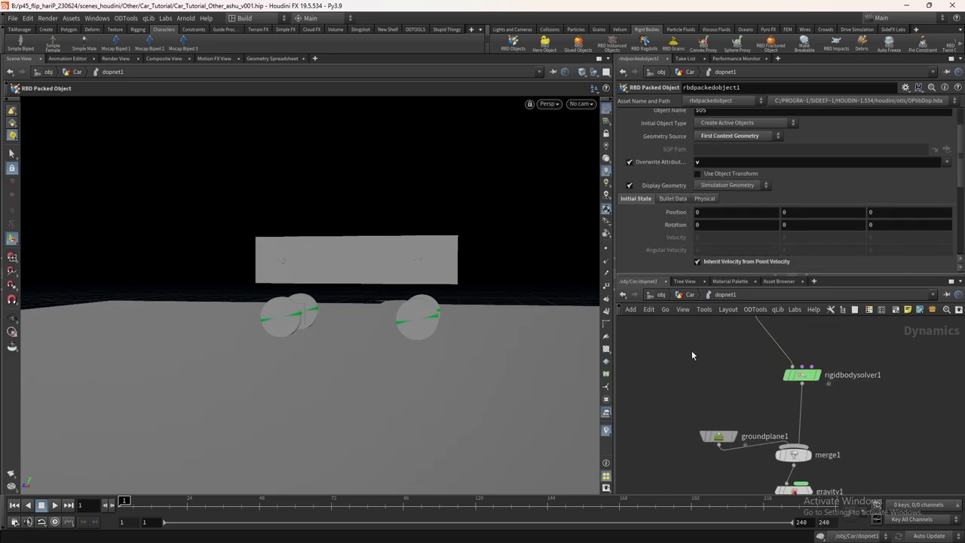
left_click(54, 506)
key("Escape")
left_click_drag(324, 272, 248, 463)
left_click_drag(221, 360, 292, 466)
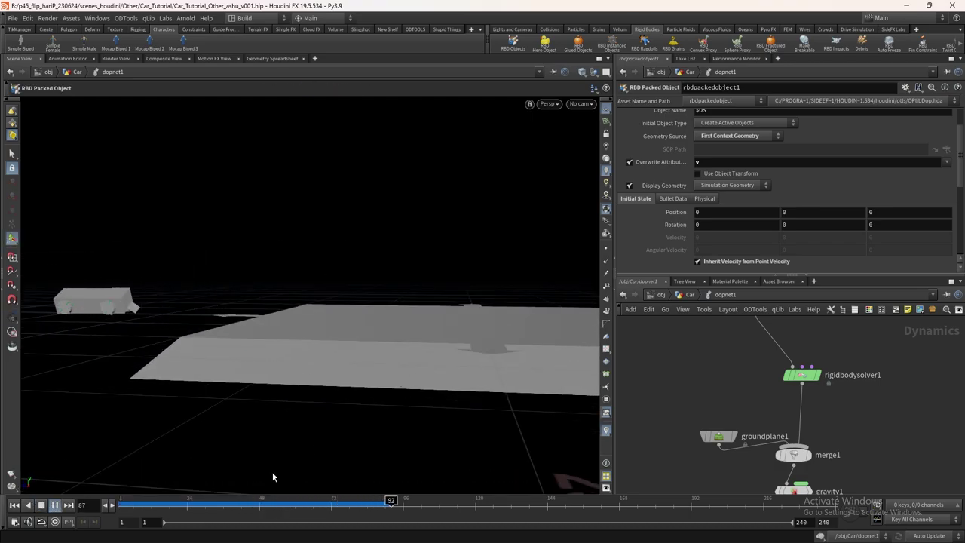
left_click_drag(197, 501, 120, 503)
key("h")
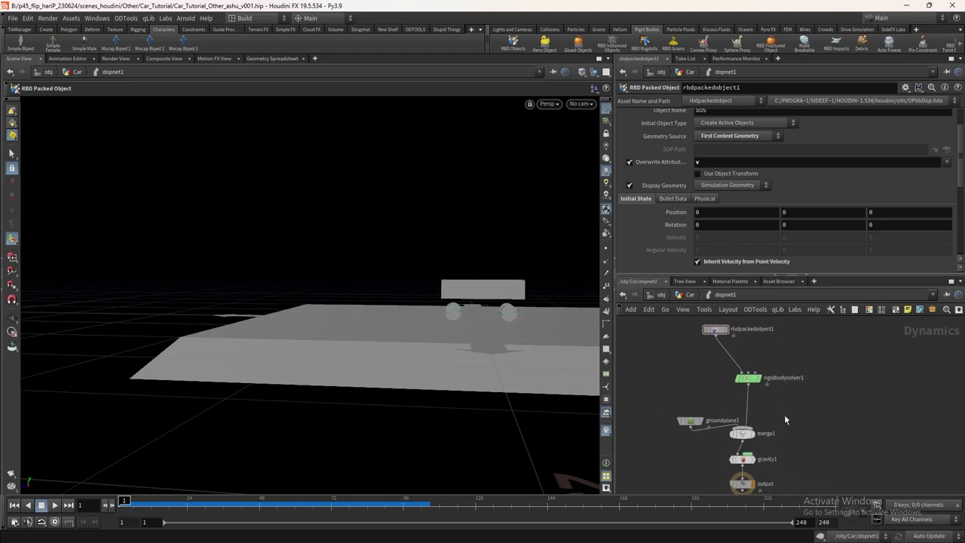
- Move rigidbodysolver1 closer to rbdpackedobject1, scrub the simulation to about frame 80 and return to the first frame
middle_click_drag(785, 416, 809, 448)
left_click_drag(777, 416, 766, 408)
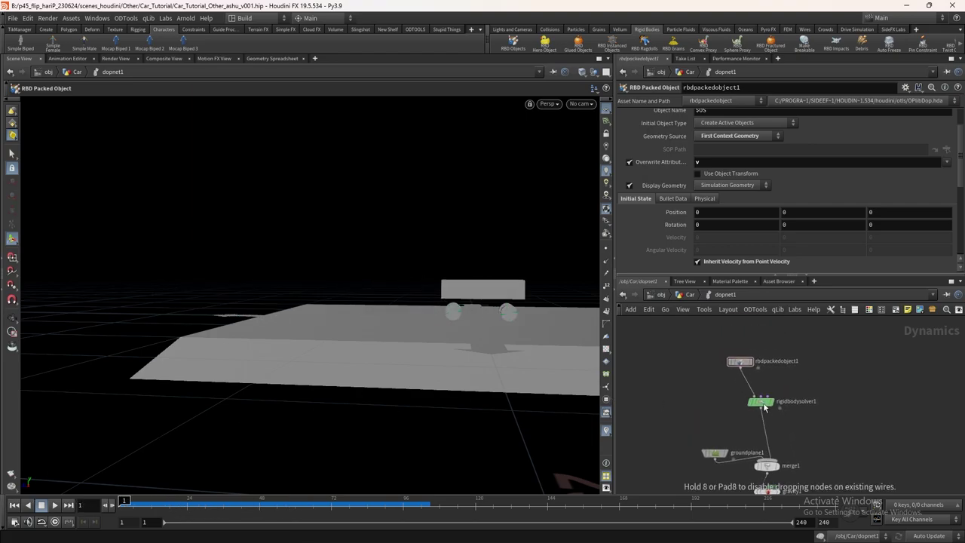
middle_click_drag(844, 410, 819, 387)
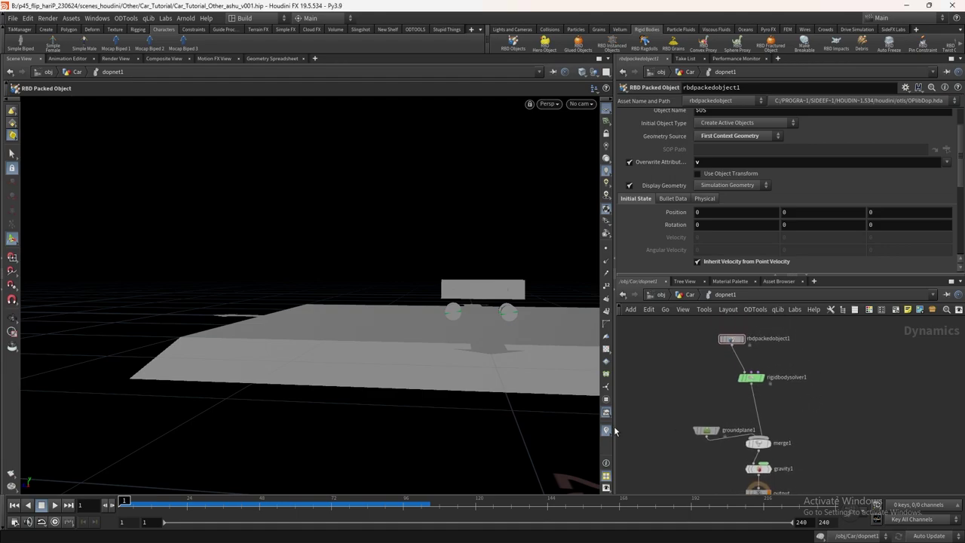
left_click_drag(123, 504, 356, 512)
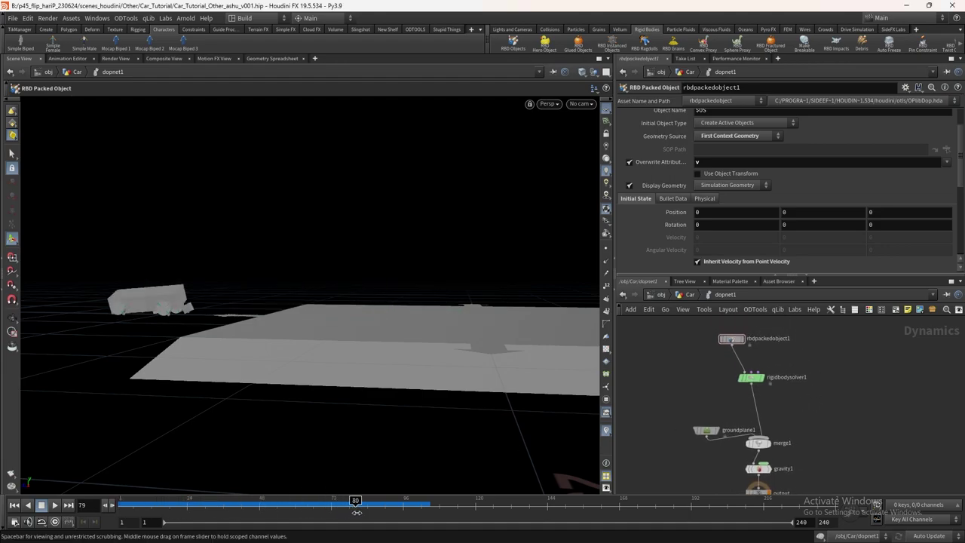
key("ctrl+Left")
- Insert a Constraint Network node between rigidbodysolver1 and merge1
key("Tab")
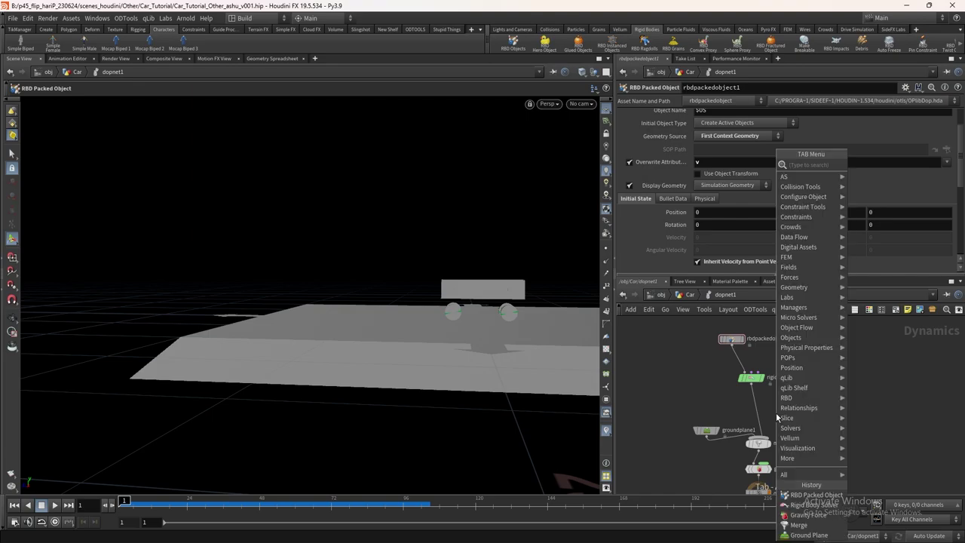
type("coi")
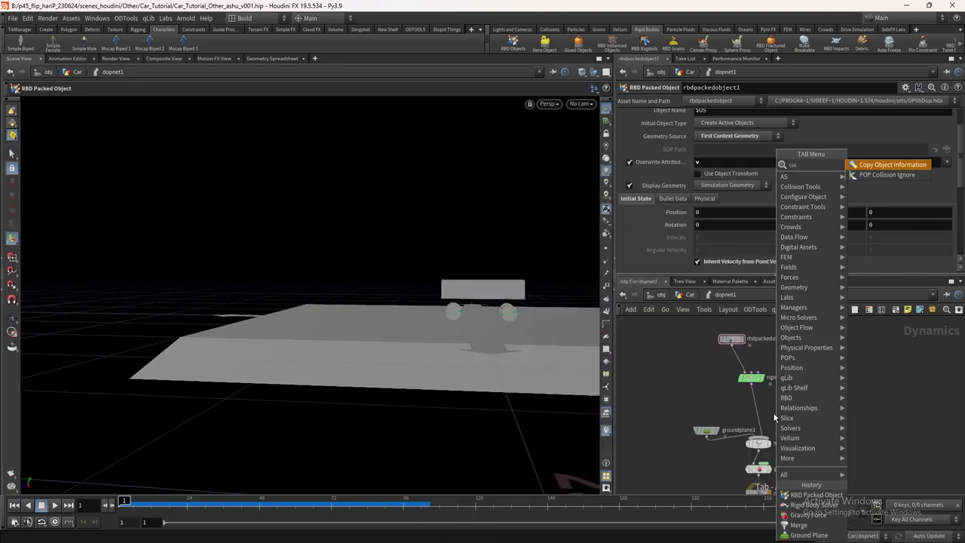
type("n")
key("BackSpace")
key("BackSpace")
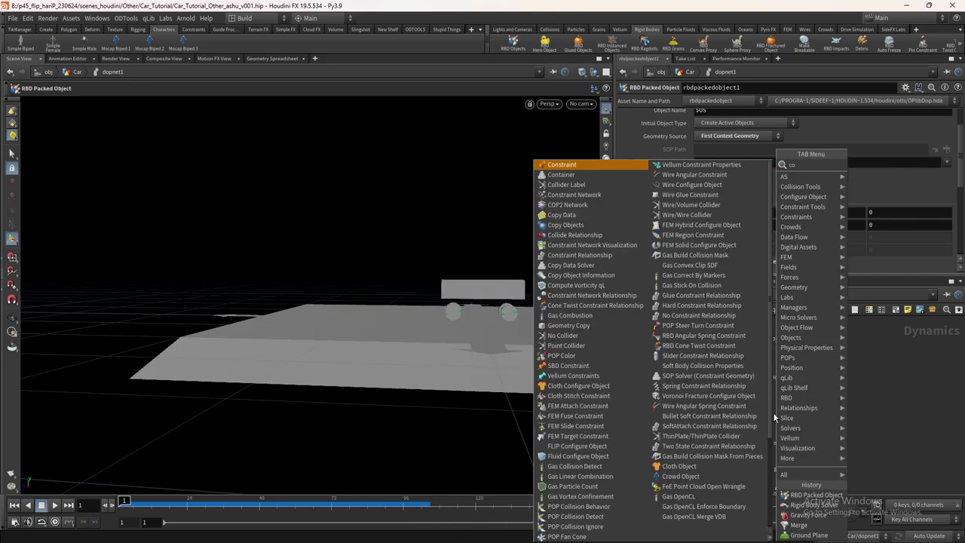
type("ns")
key("Down")
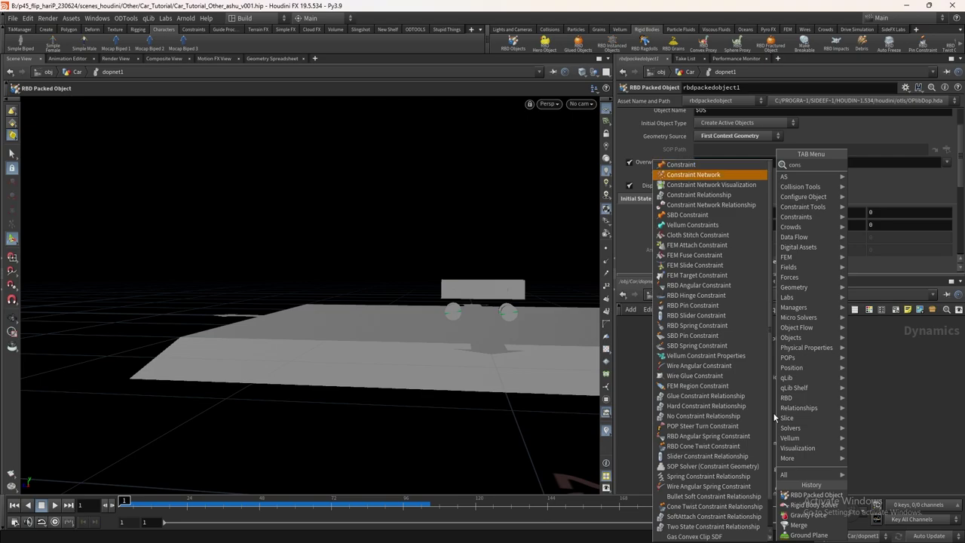
key("Return")
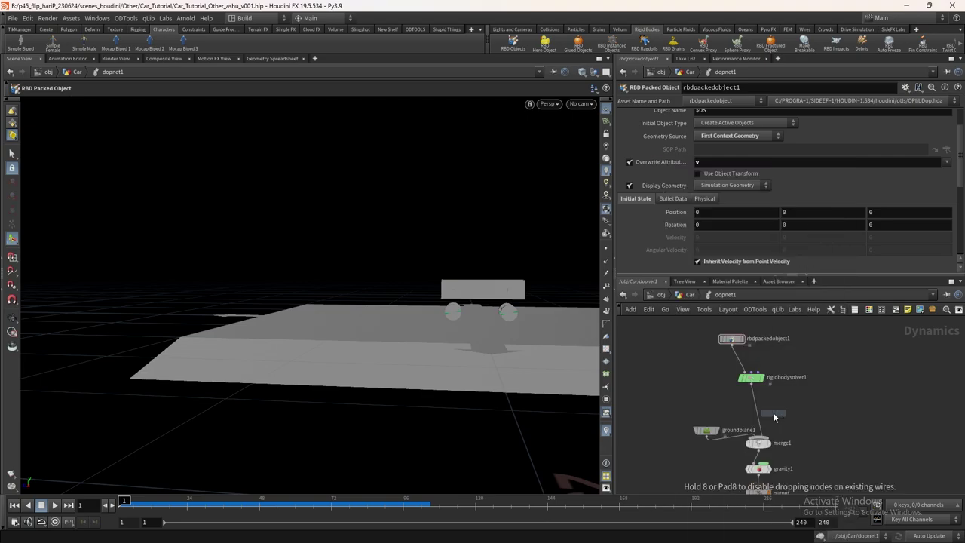
left_click(774, 414)
- Add a Merge node wired into the second input of constraintnetwork1
scroll(774, 414, "up", 2)
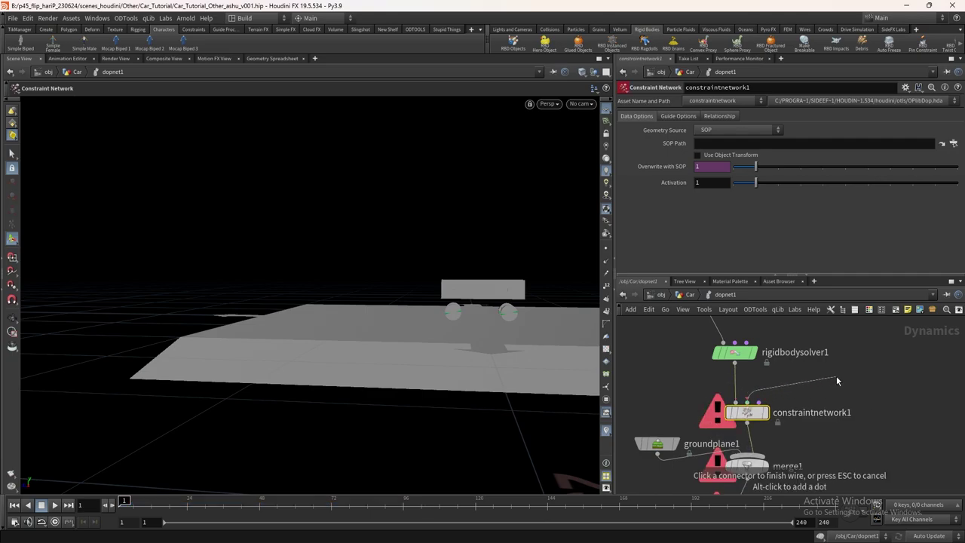
key("Tab")
type("mer")
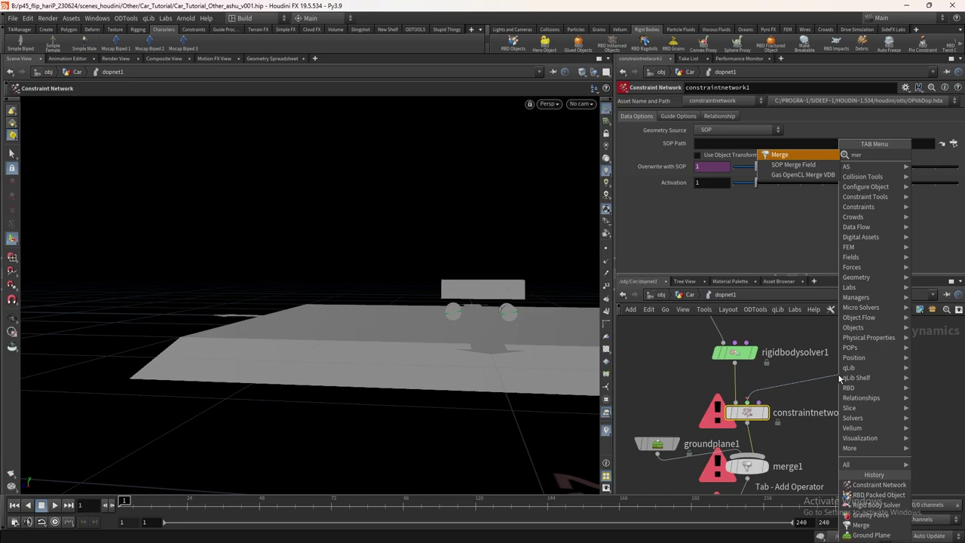
key("Return")
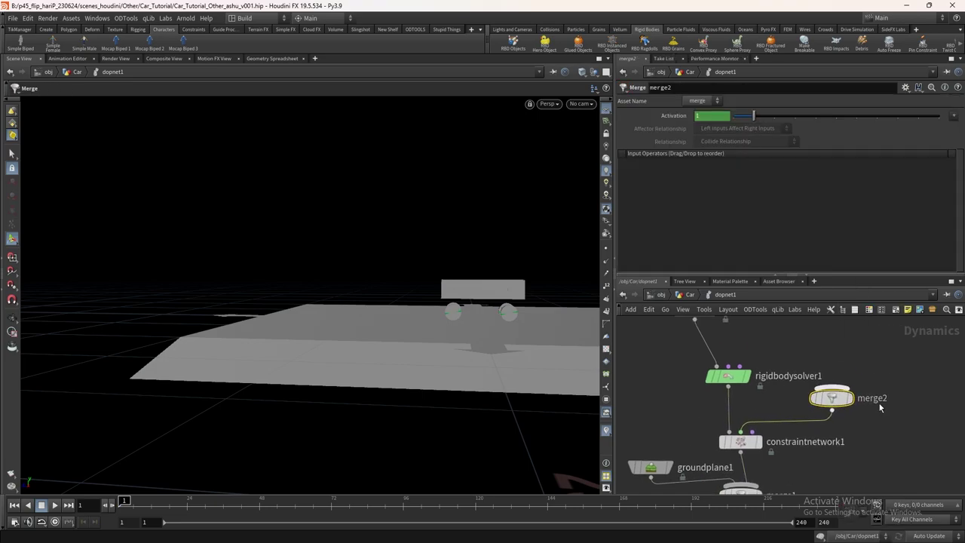
- Add a Bullet Soft Constraint Relationship node feeding into merge2
key("Tab")
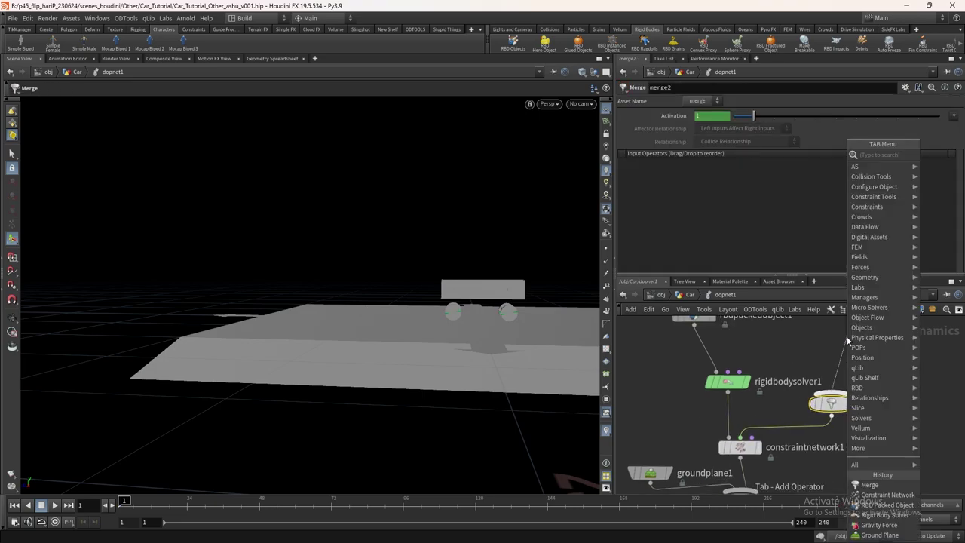
type("soft")
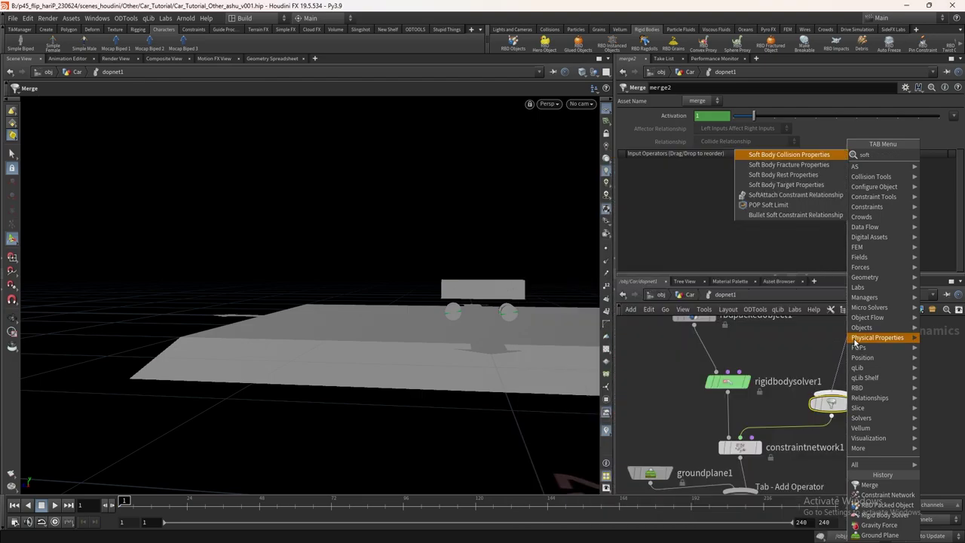
key("Down")
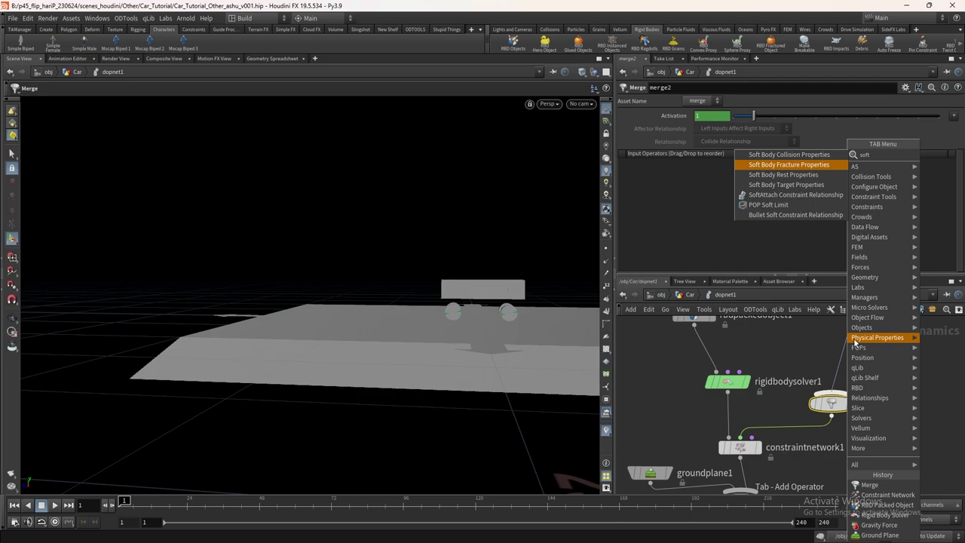
key("Down")
key("Down")
key("Down")
key("Down")
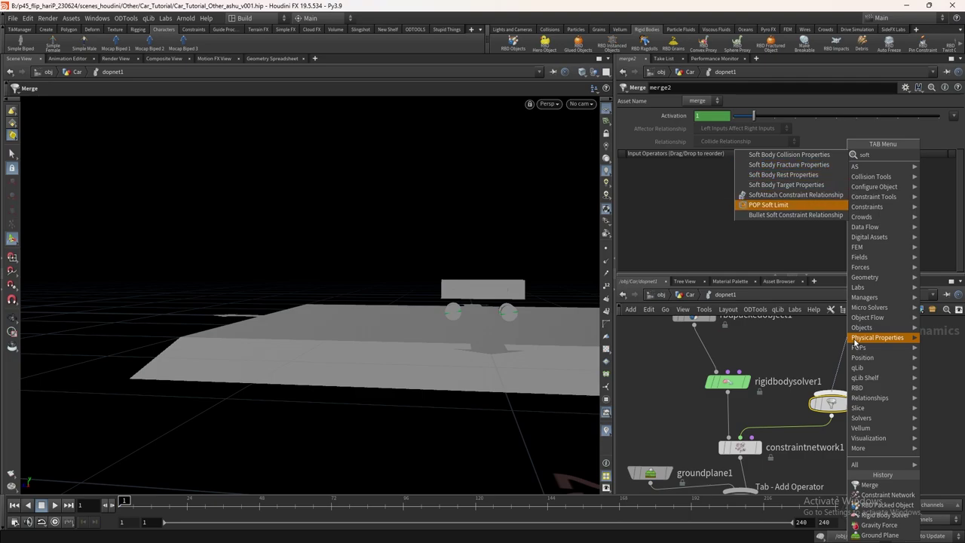
key("Down")
key("Return")
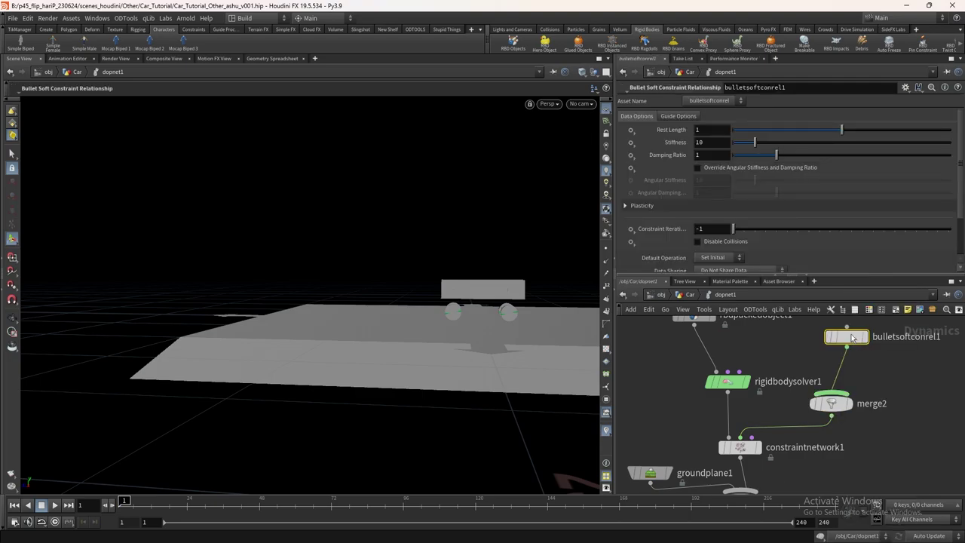
- Add a Glue Constraint Relationship node feeding into merge2 alongside the soft constraint
scroll(708, 175, "down", 2)
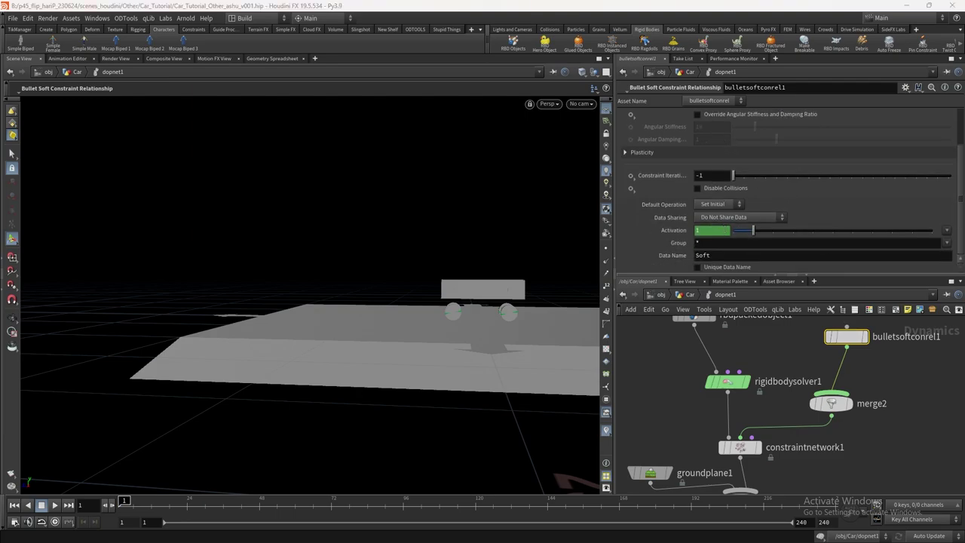
left_click(831, 393)
key("Tab")
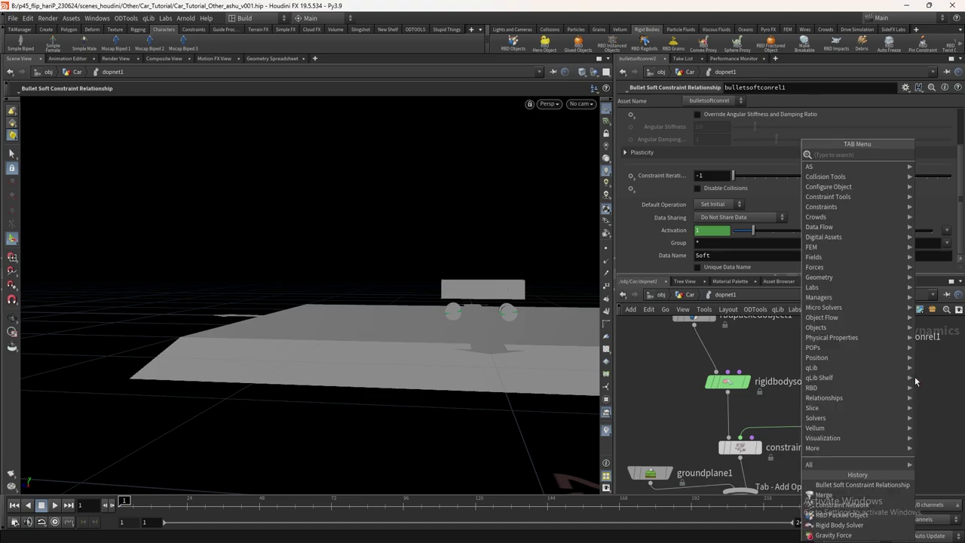
type("glue")
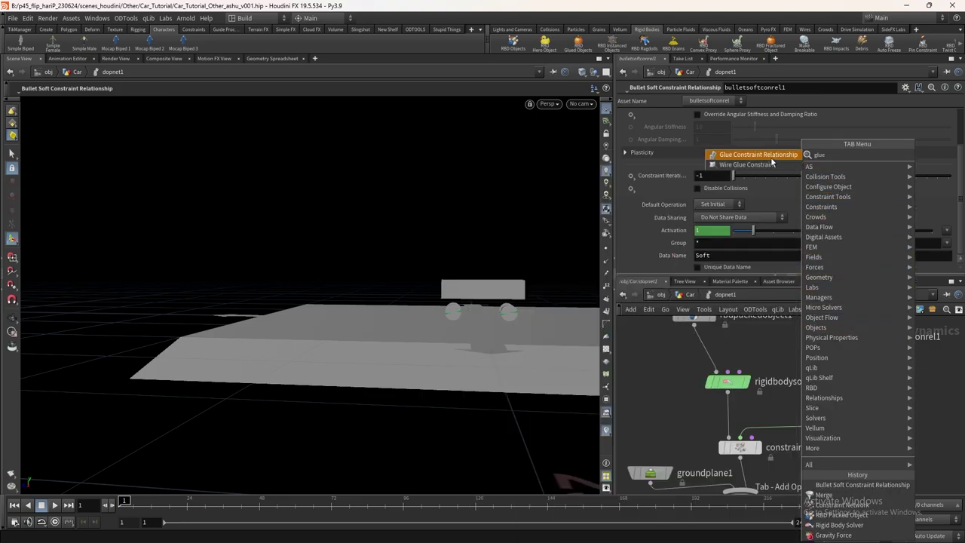
left_click(771, 157)
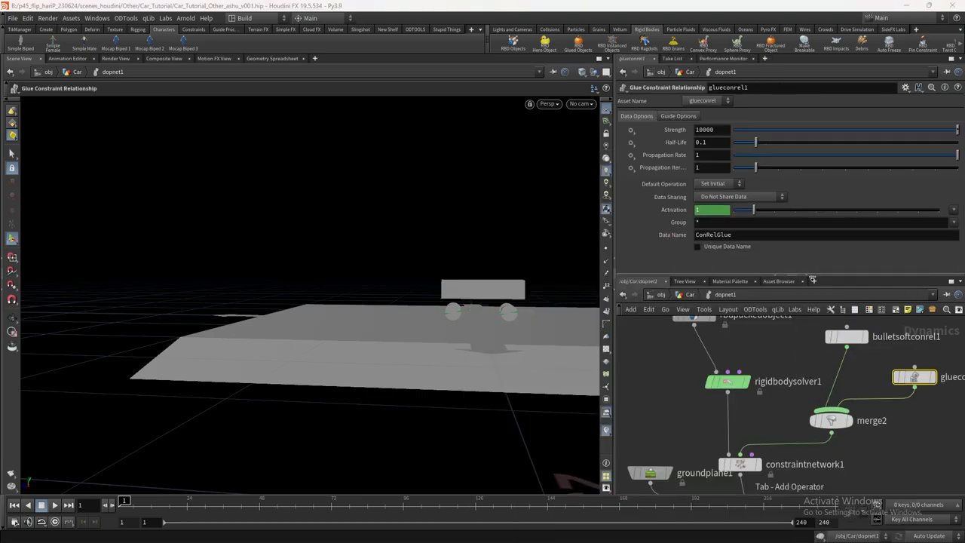
- Shorten the glue constraint's data name to Glue and compare it with the soft constraint's settings
scroll(774, 319, "down", 2)
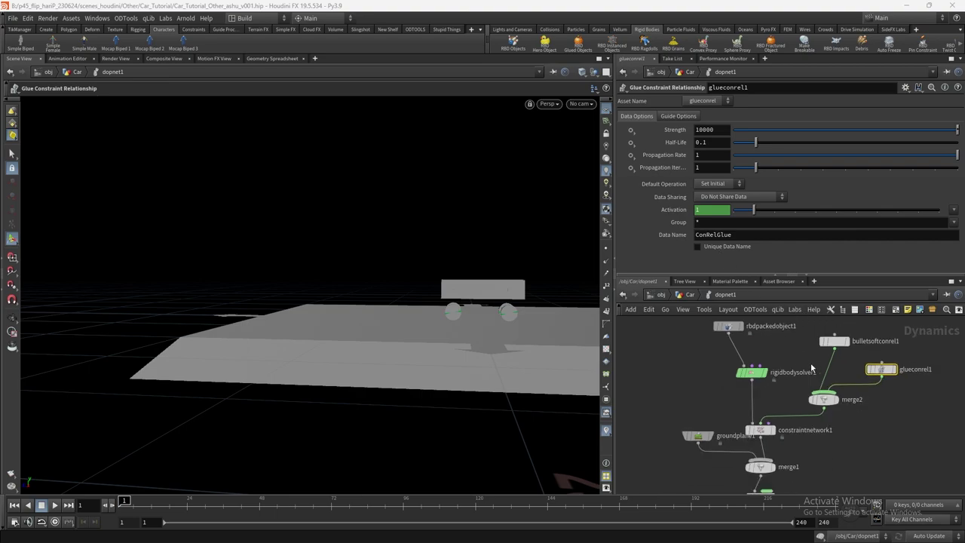
left_click_drag(715, 235, 614, 241)
key("BackSpace")
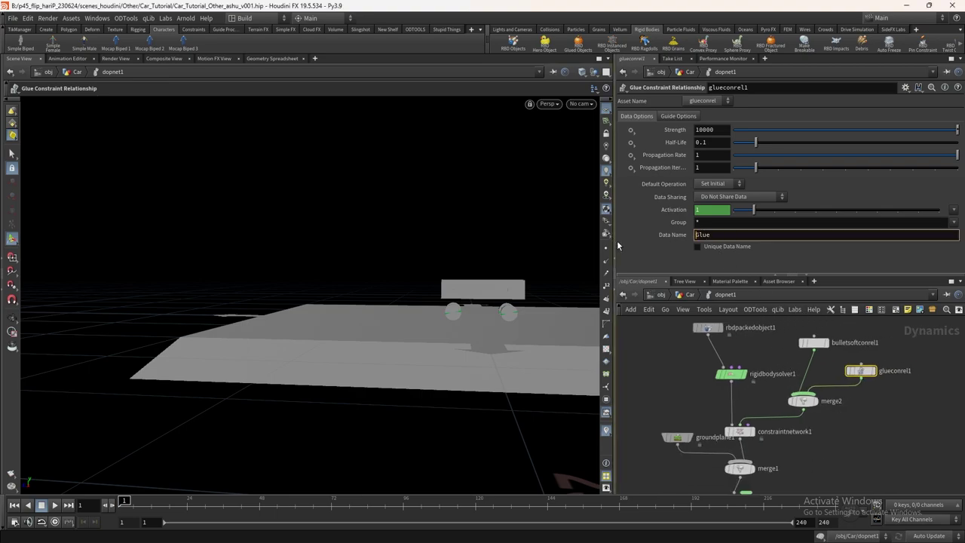
left_click(812, 342)
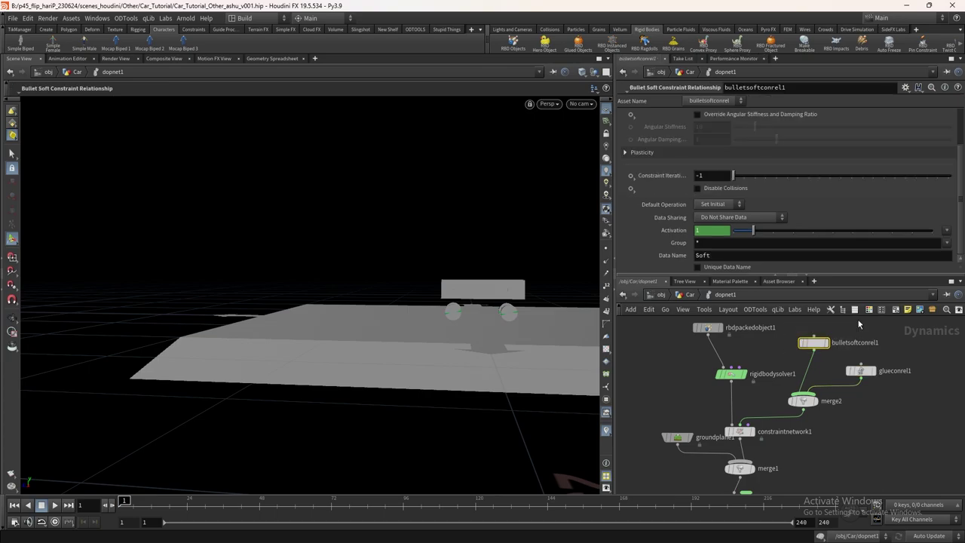
- Add a Cone Twist Constraint Relationship node beside glueconrel1 and wire its output into merge2
middle_click_drag(863, 393, 827, 403)
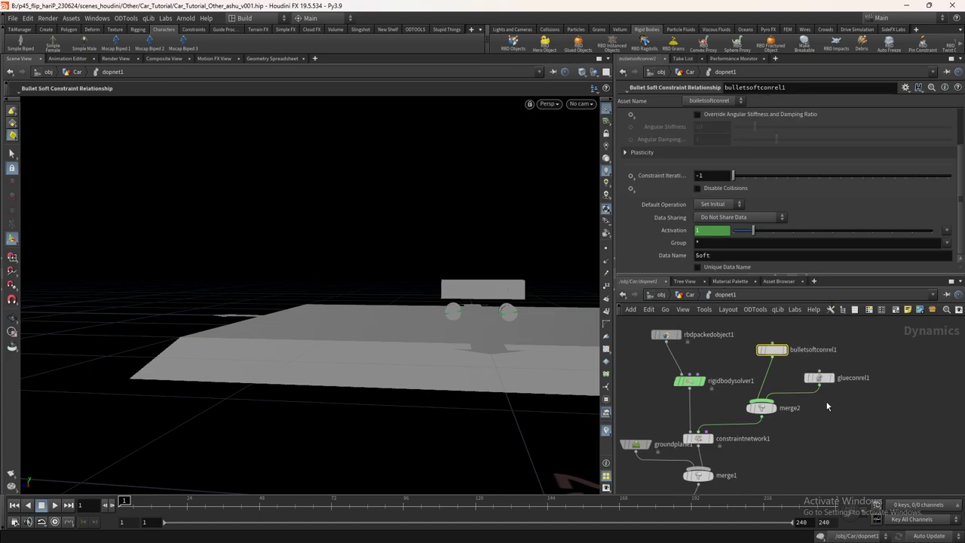
key("Tab")
type("cone")
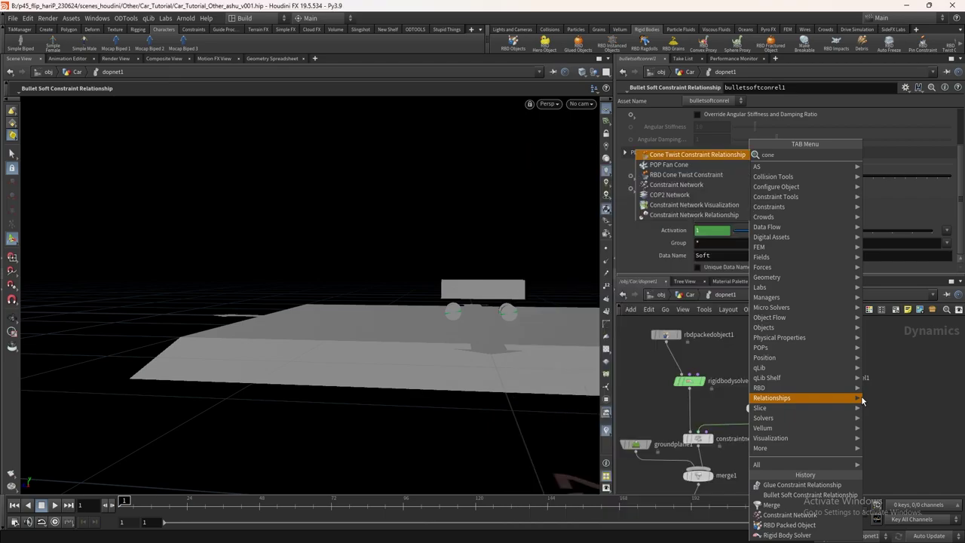
key("Return")
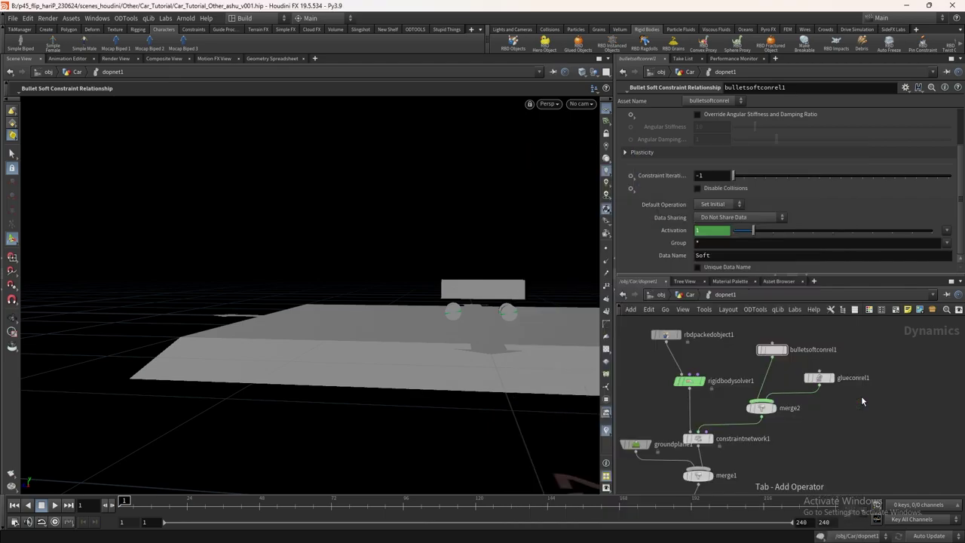
left_click(863, 400)
scroll(863, 401, "up", 3)
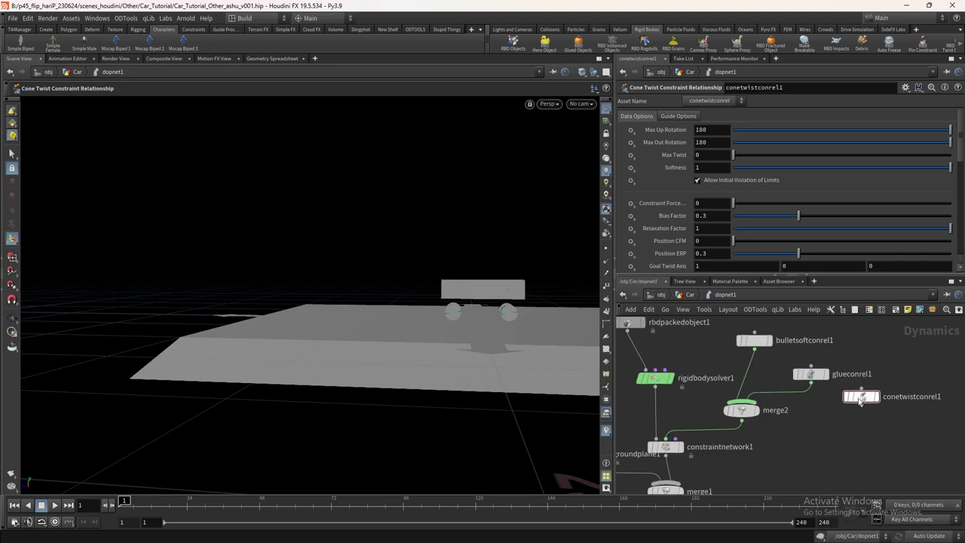
left_click_drag(840, 417, 740, 411)
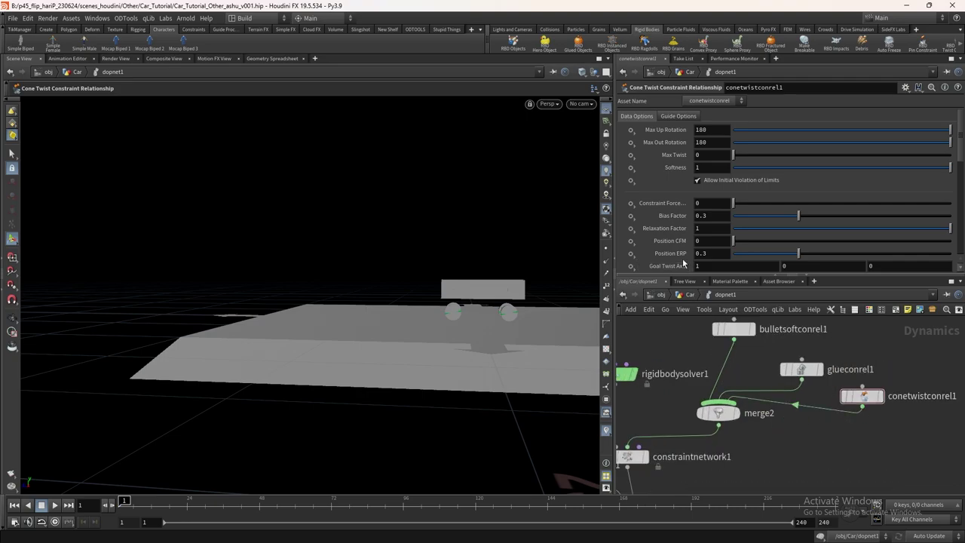
- Set the data name of the cone twist constraint to cone
scroll(682, 258, "down", 8)
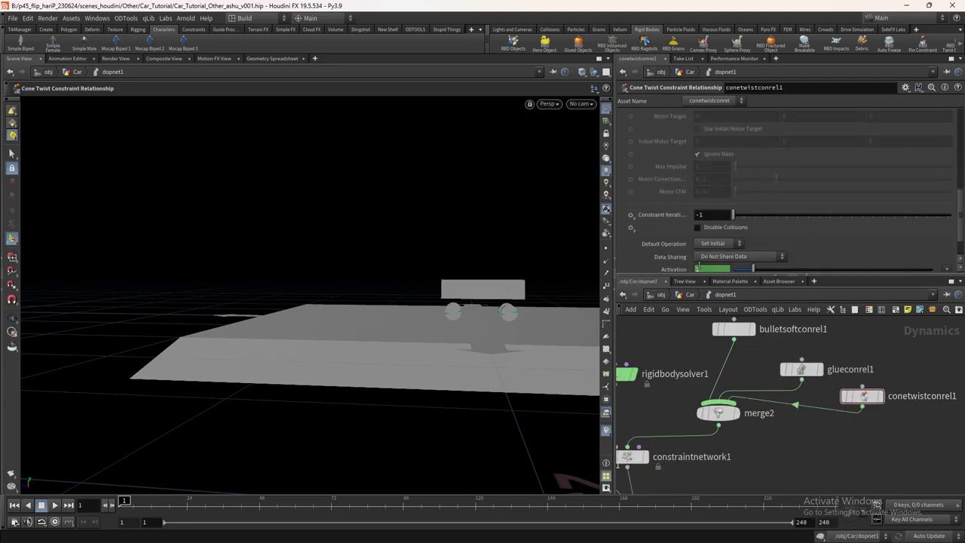
scroll(698, 266, "down", 2)
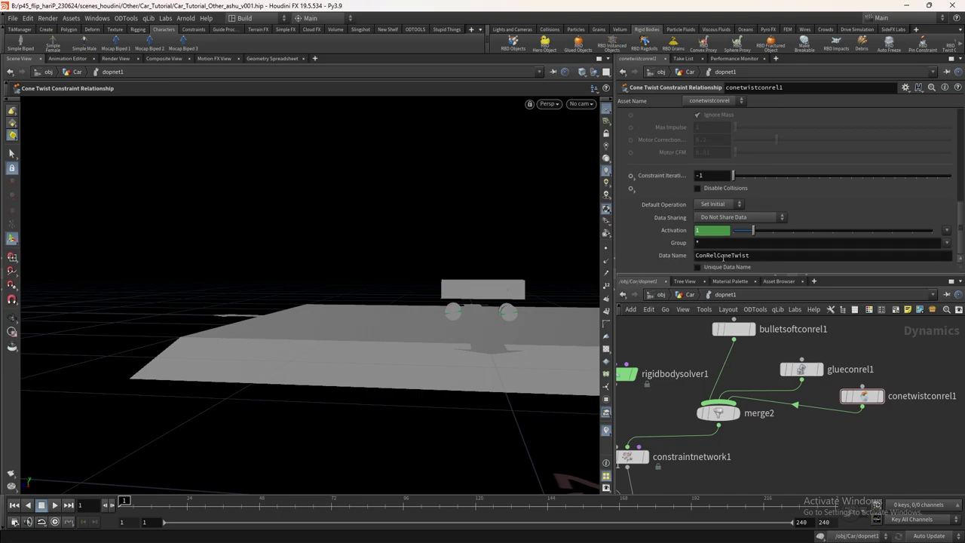
double_click(755, 258)
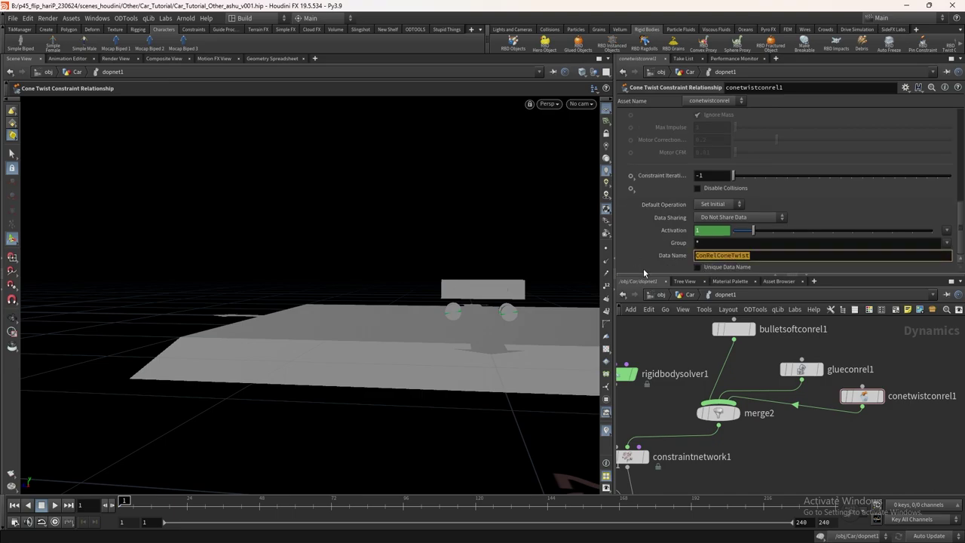
type("cone")
key("Return")
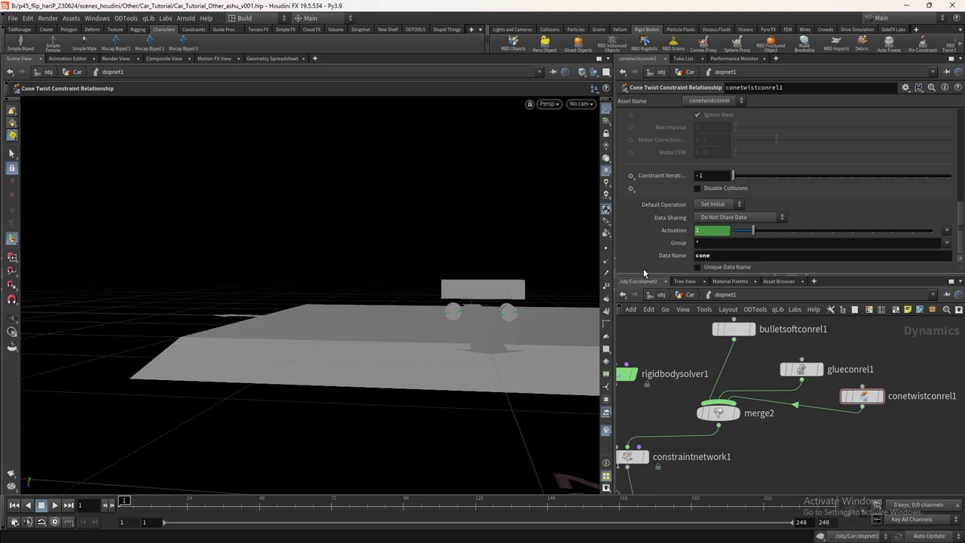
- Set the Geometry Source of constraintnetwork1 to Second Context Geometry
middle_click_drag(662, 431, 752, 369)
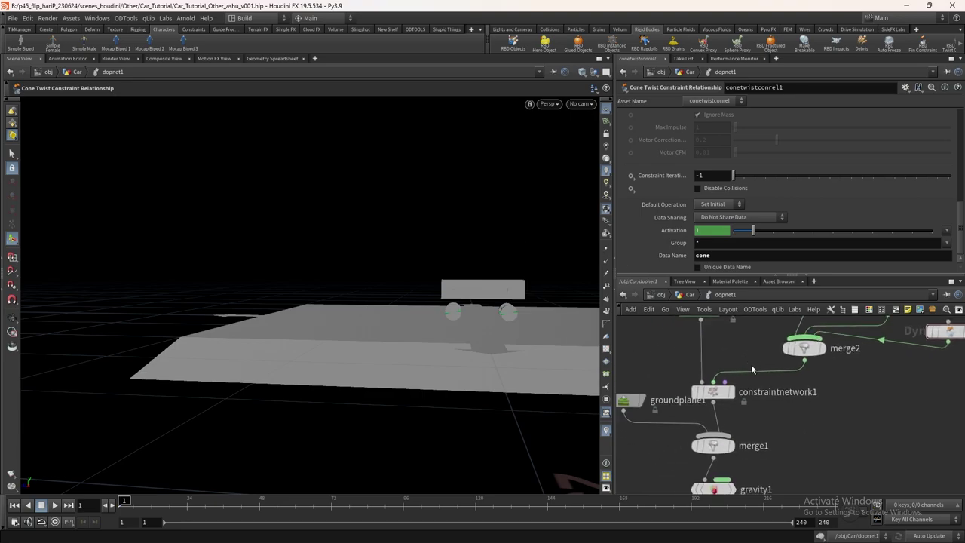
left_click(695, 392)
left_click(721, 132)
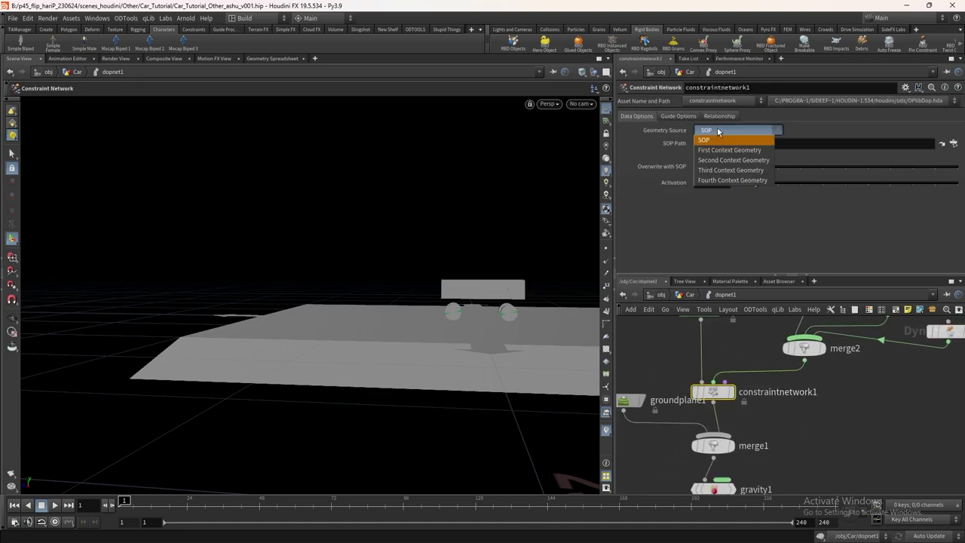
left_click(722, 161)
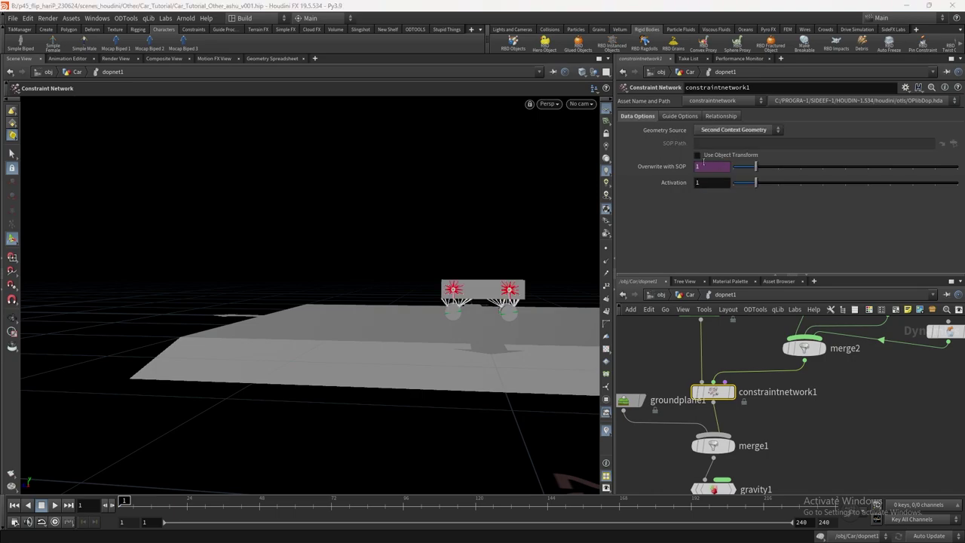
- Play the simulation, examine how the wheels and body move from several angles, and return to the first frame
left_click_drag(483, 294, 565, 273)
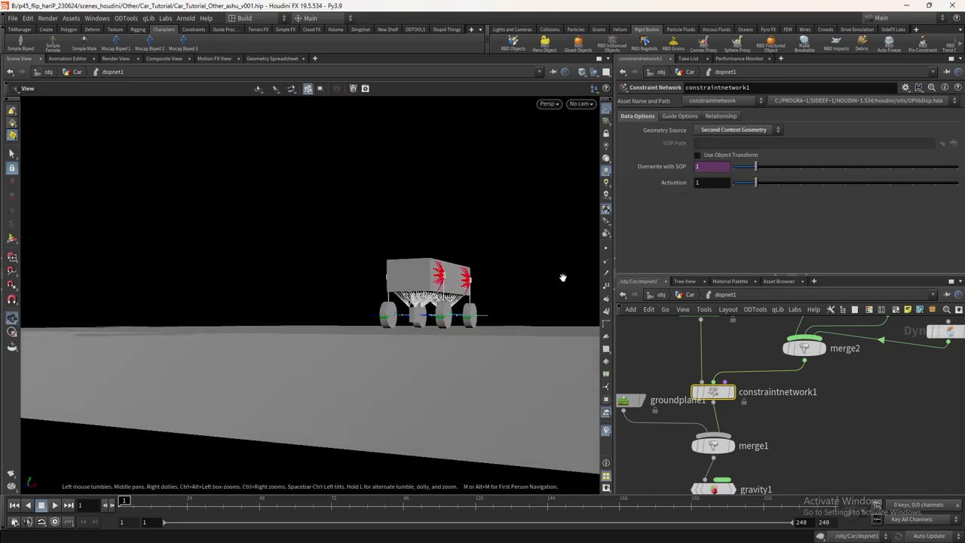
left_click(55, 505)
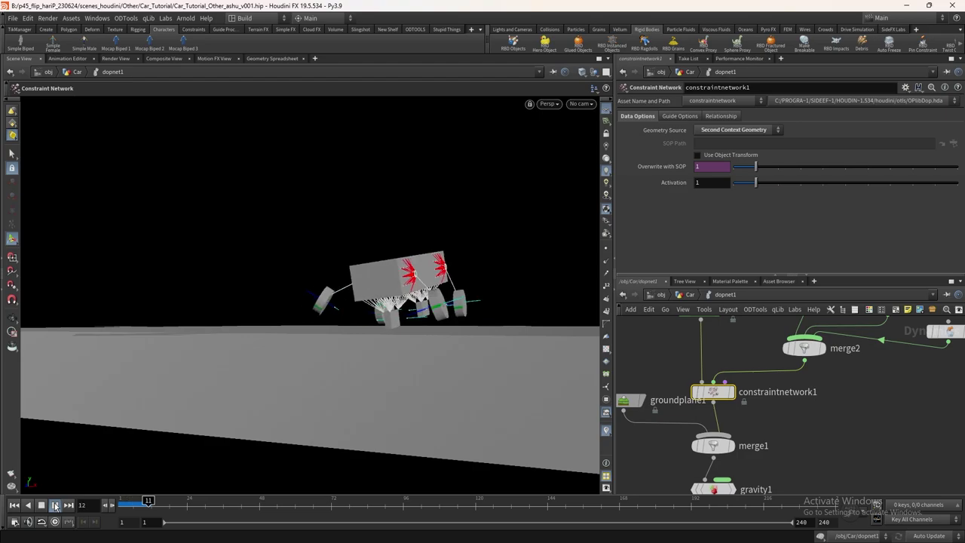
left_click_drag(342, 353, 455, 359)
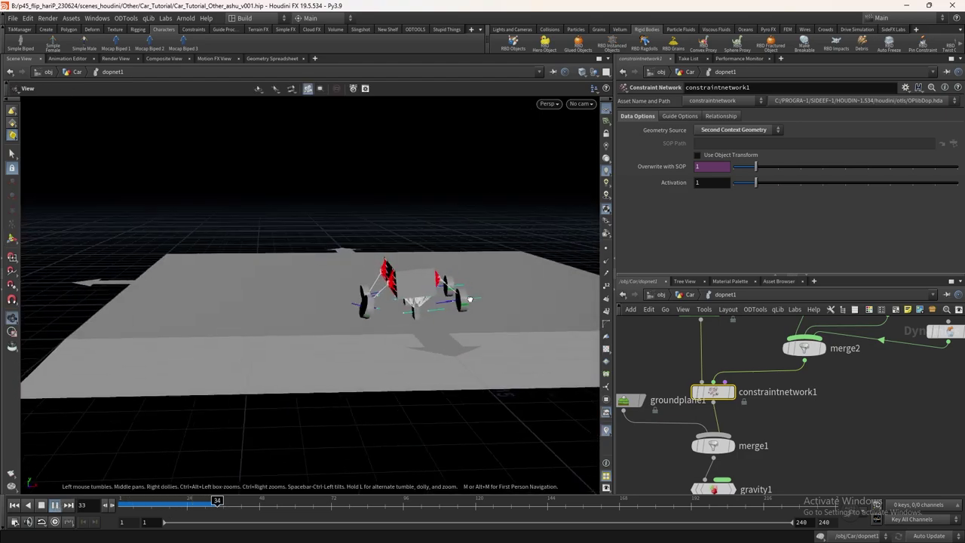
left_click(206, 503)
mouse_move(206, 501)
left_mouse_down()
mouse_move(136, 501)
mouse_move(184, 488)
mouse_move(211, 501)
left_mouse_up()
key("Escape")
left_click_drag(327, 390, 537, 282)
key("Return")
key("Escape")
key("Return")
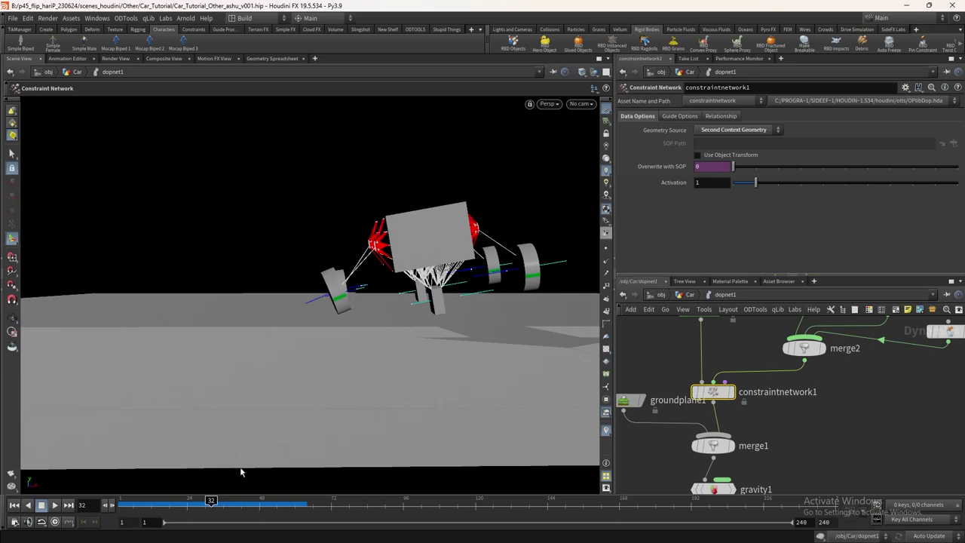
left_click(14, 504)
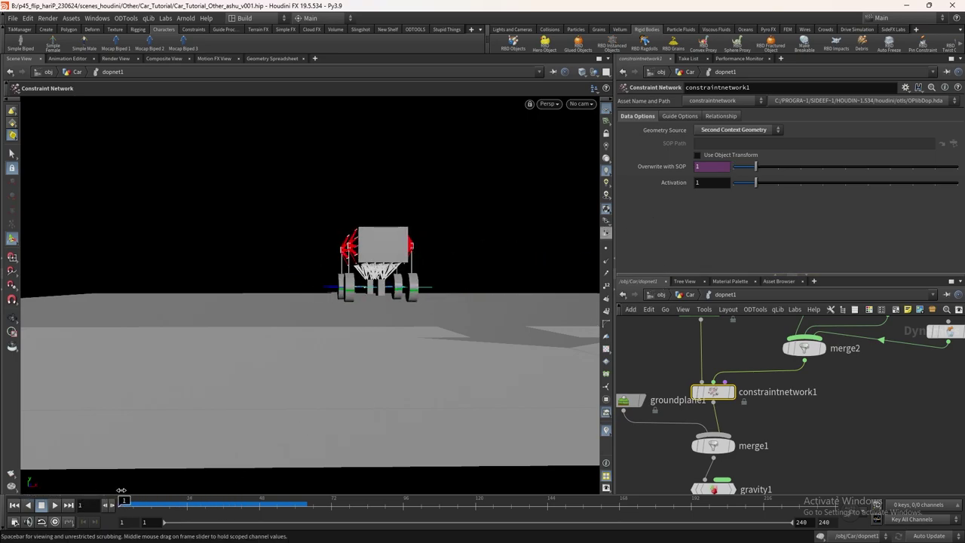
- Set the Rest Length of the cone twist constraint to 0
middle_click_drag(927, 354, 796, 424)
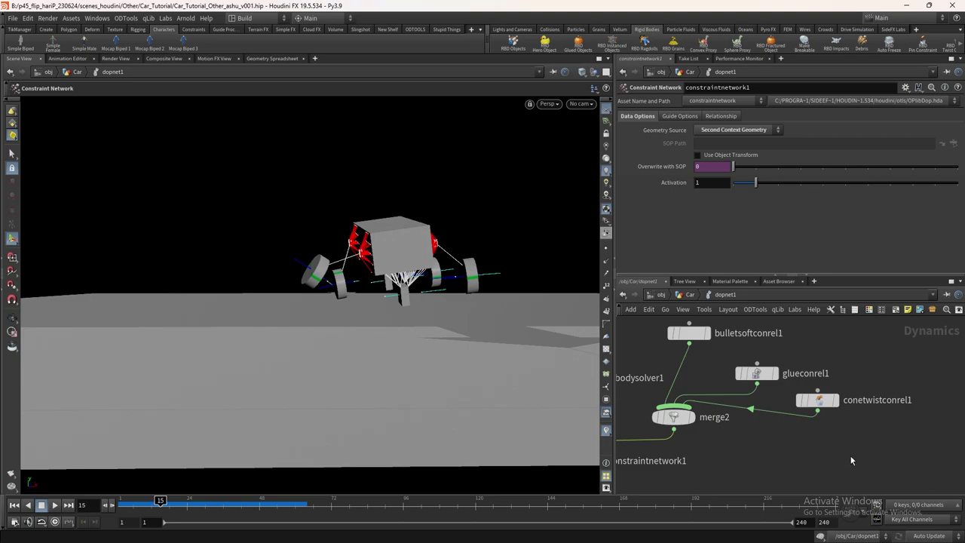
left_click(818, 398)
scroll(723, 174, "up", 5)
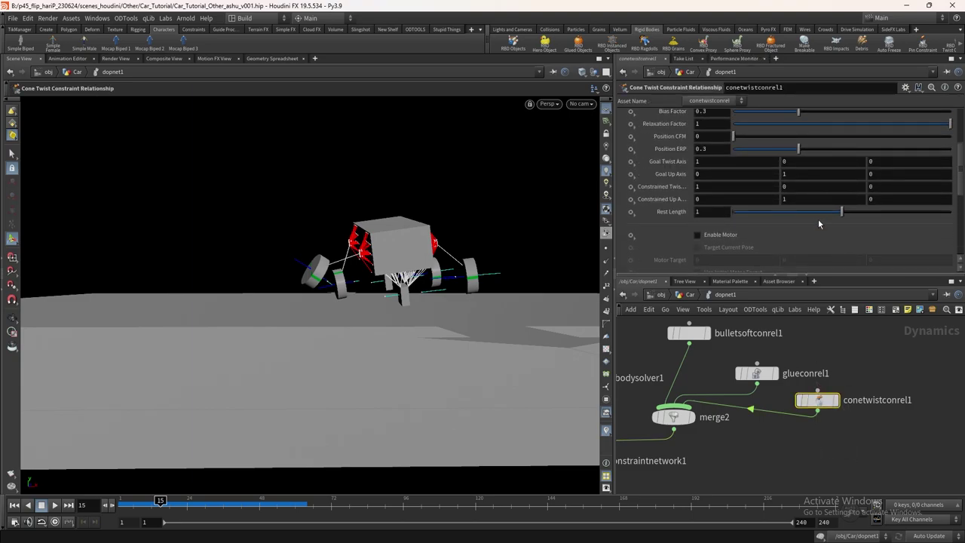
left_click_drag(843, 212, 671, 218)
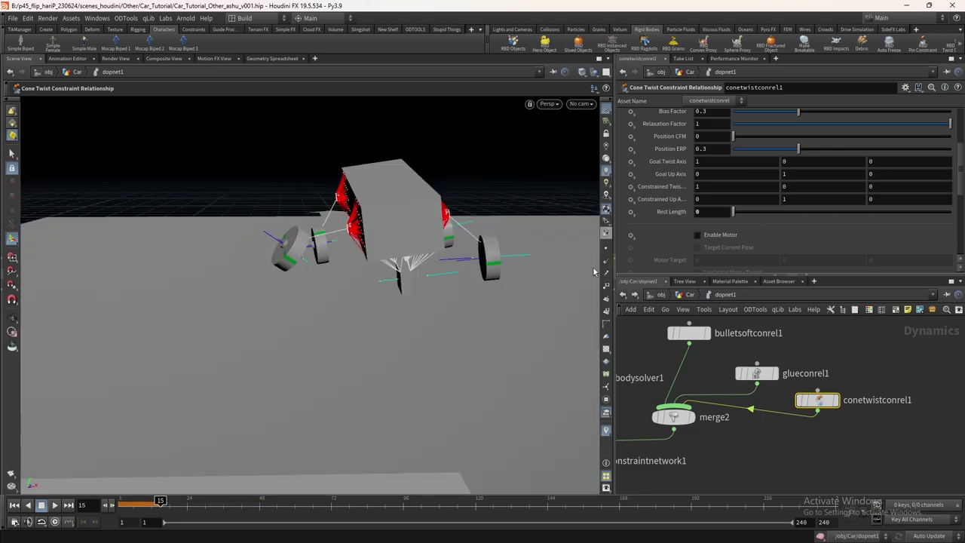
- Replay the simulation from the start, inspect the wheel tilt around frame 20, and return to the first frame
key("ctrl+Up")
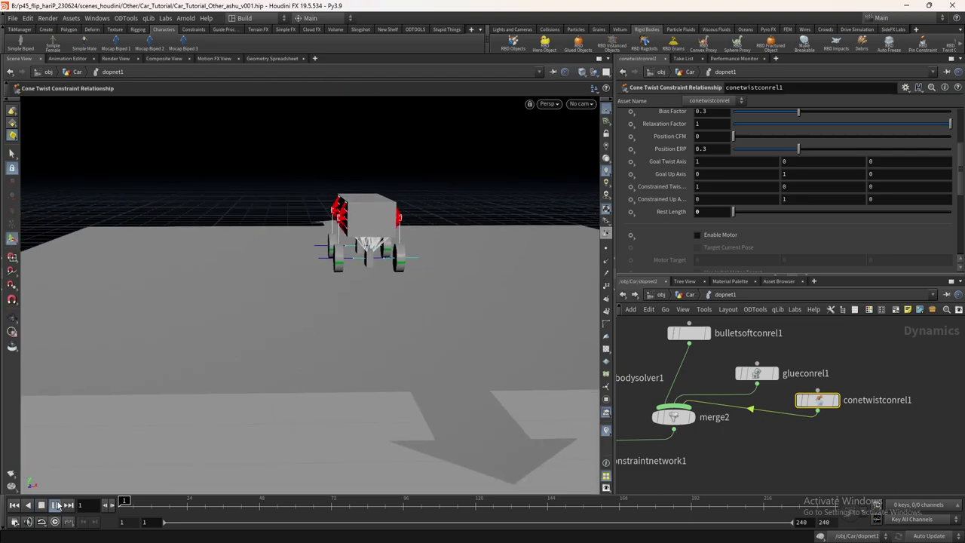
left_click(58, 505)
left_click_drag(373, 366, 254, 467)
left_click_drag(165, 508, 112, 514)
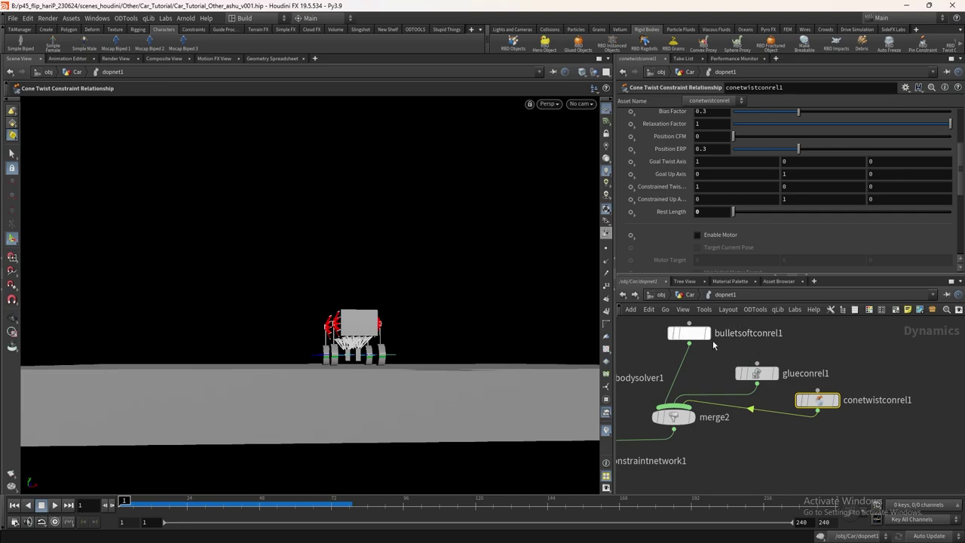
left_click_drag(339, 352, 377, 317, "alt")
left_click_drag(132, 515, 179, 507)
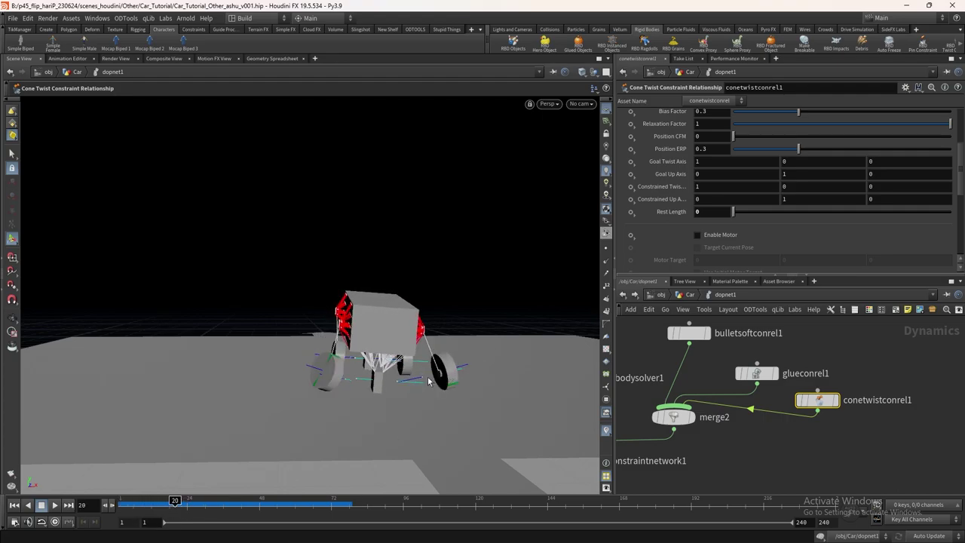
left_click_drag(430, 383, 398, 392, "alt")
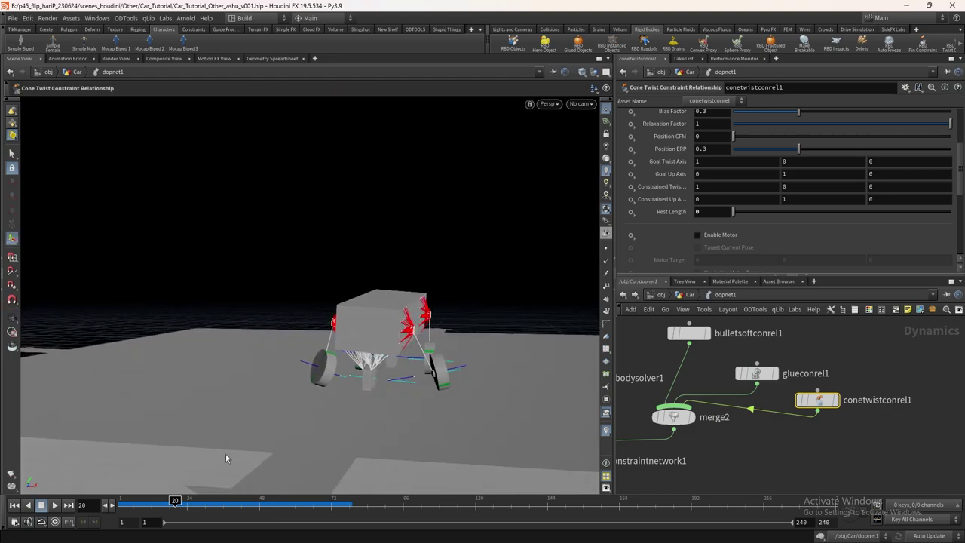
key("ctrl+Left")
- Set the cone twist constraint's Max Up Rotation and Max Out Rotation to 0 and its Max Twist to 180
scroll(763, 137, "up", 4)
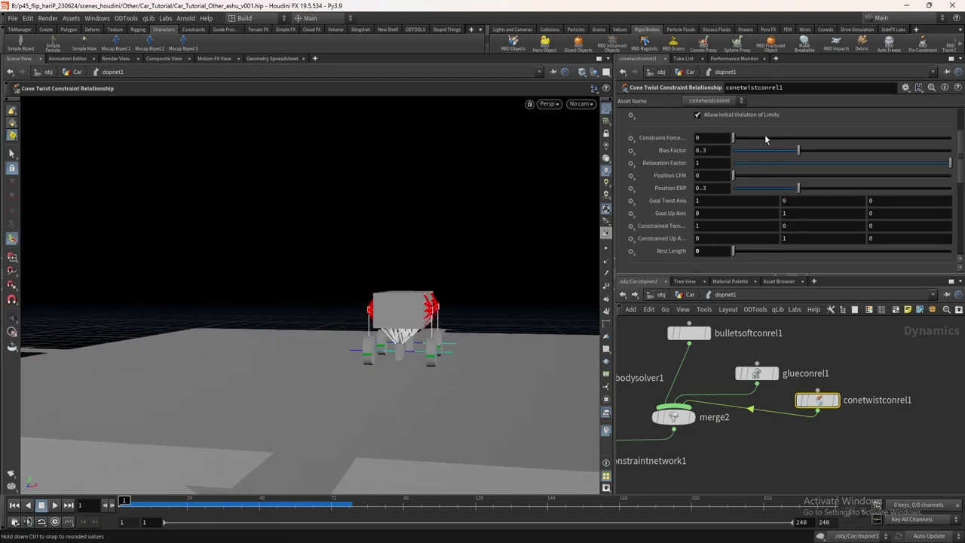
scroll(777, 141, "up", 1)
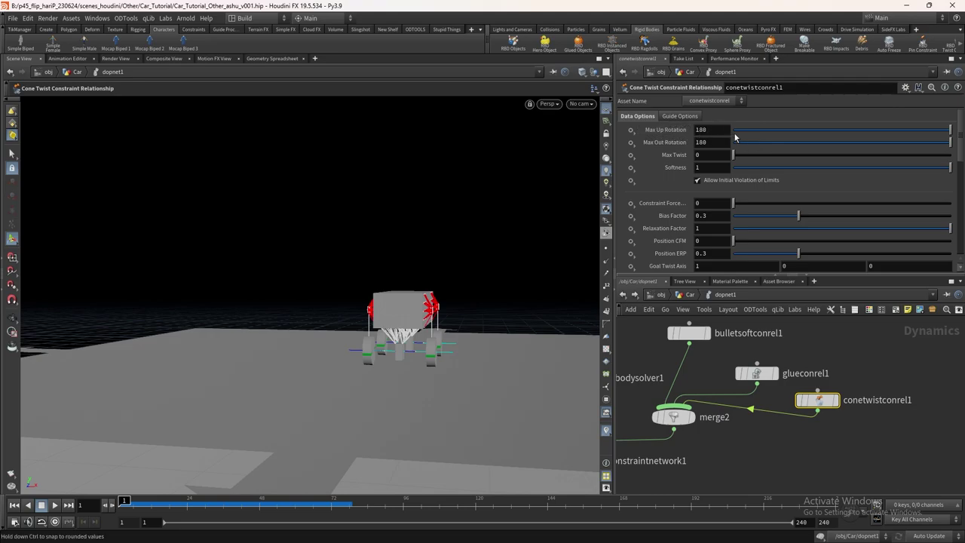
left_click_drag(744, 135, 688, 133)
left_click_drag(755, 148, 700, 151)
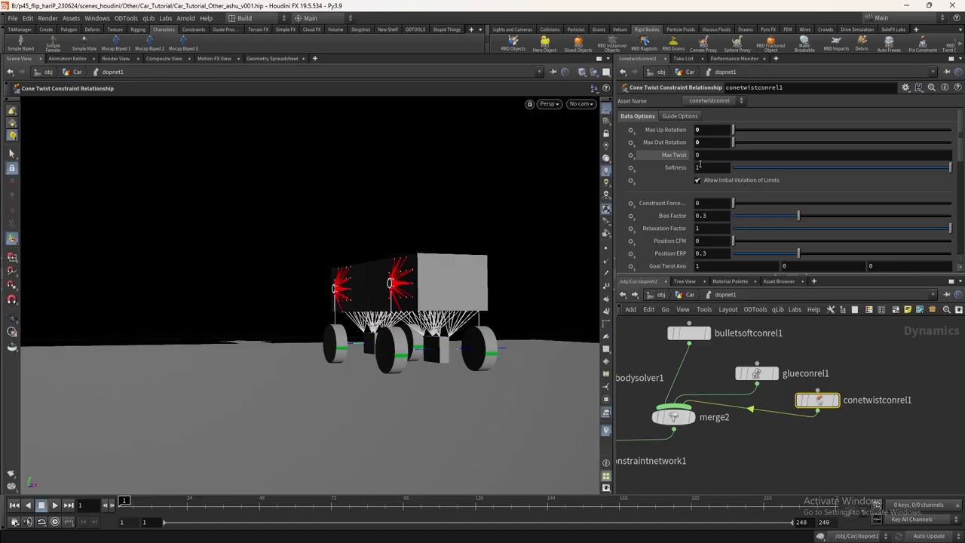
left_click(697, 155)
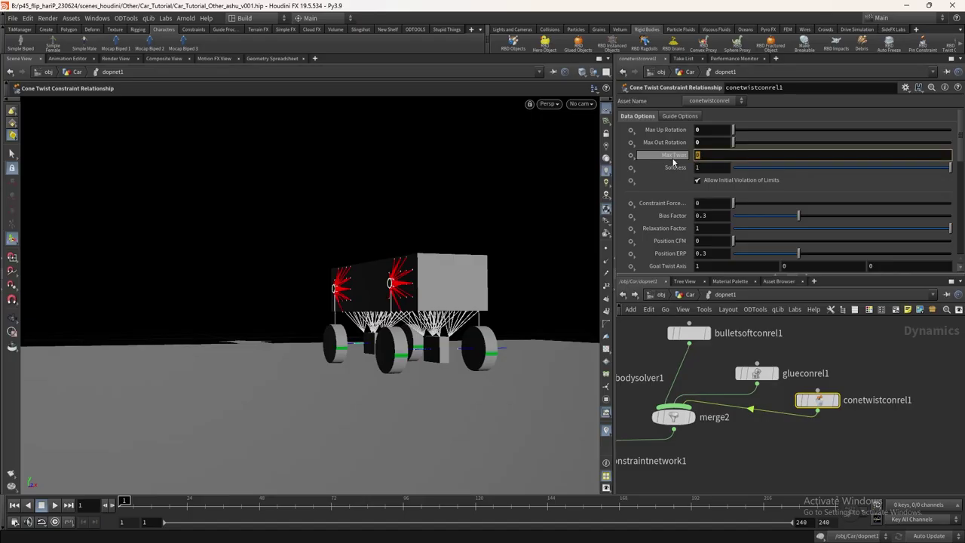
type("18")
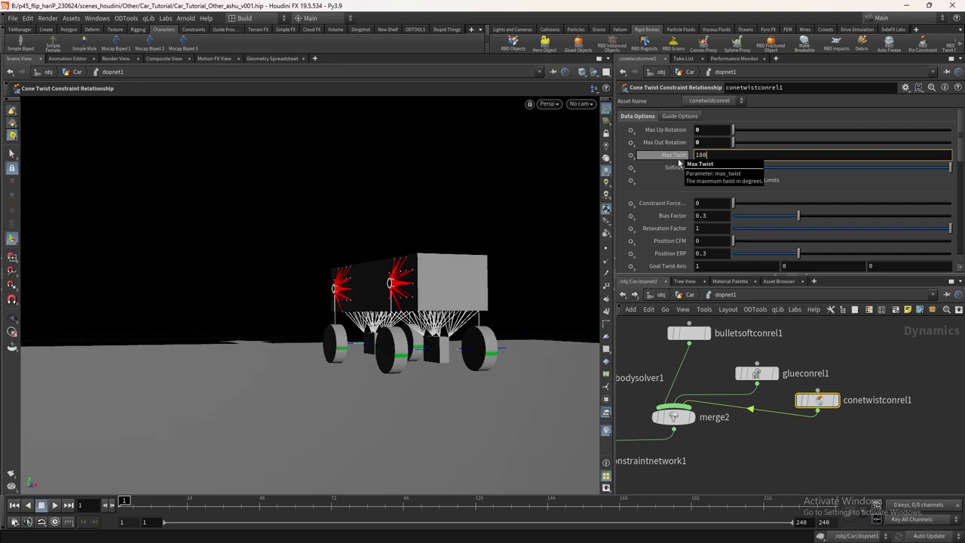
key("Return")
- Play the simulation, then scrub back to frame 74 and inspect the wheels and body from several angles
left_click_drag(360, 296, 201, 399, "alt")
left_click(58, 504)
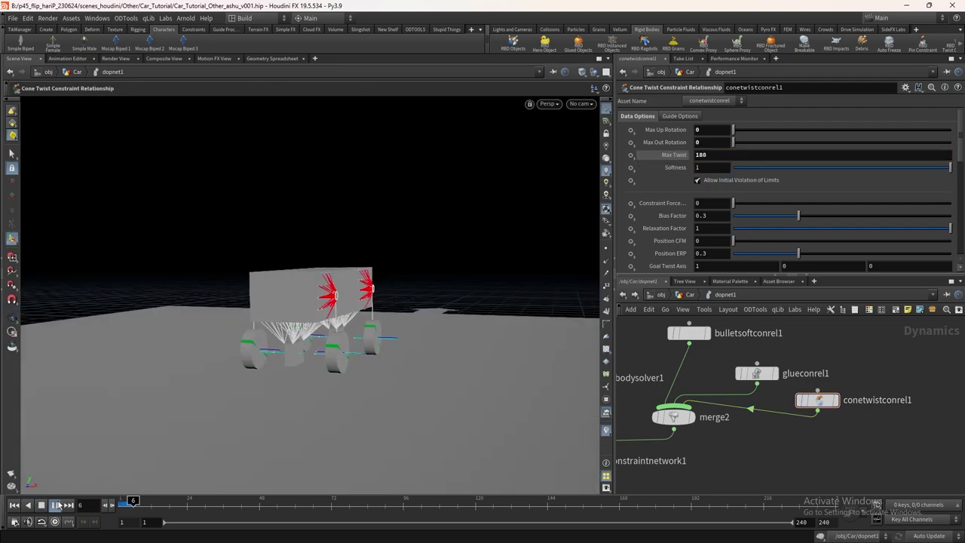
left_click_drag(151, 451, 365, 318, "alt")
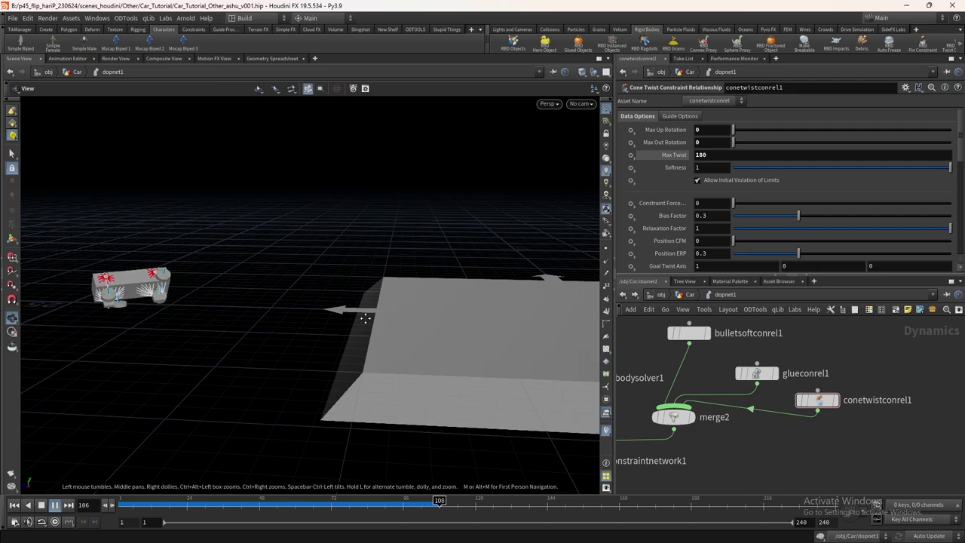
left_click(155, 502)
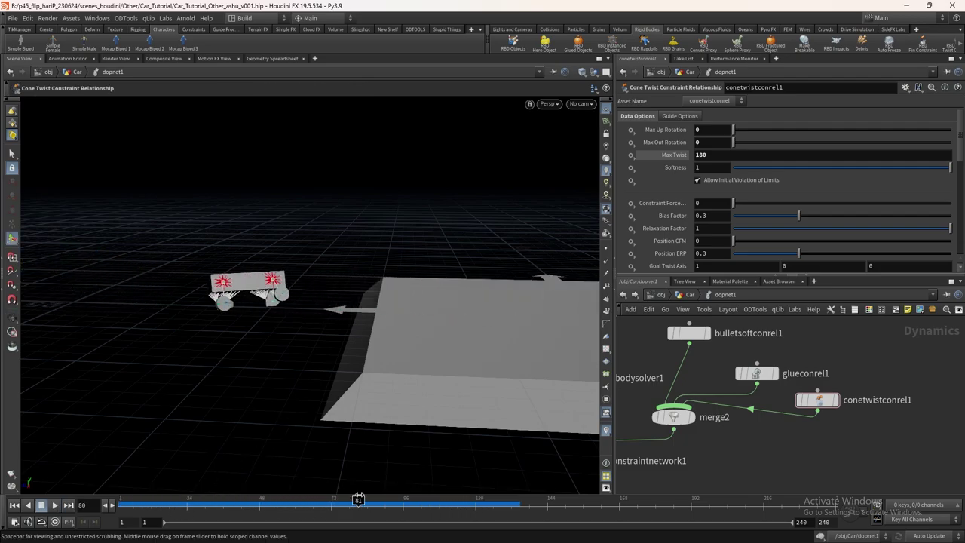
key("Escape")
left_click_drag(324, 463, 106, 309)
key("Return")
mouse_move(360, 502)
left_mouse_down()
mouse_move(386, 502)
mouse_move(261, 505)
mouse_move(343, 505)
left_mouse_up()
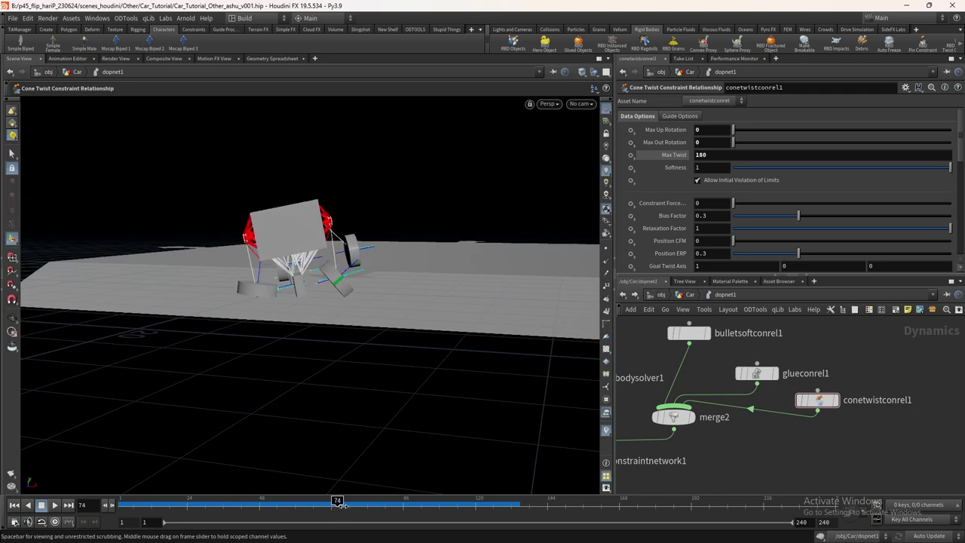
- Set the Constraint Iterations of conetwistconrel1 to 1000
scroll(667, 202, "down", 10)
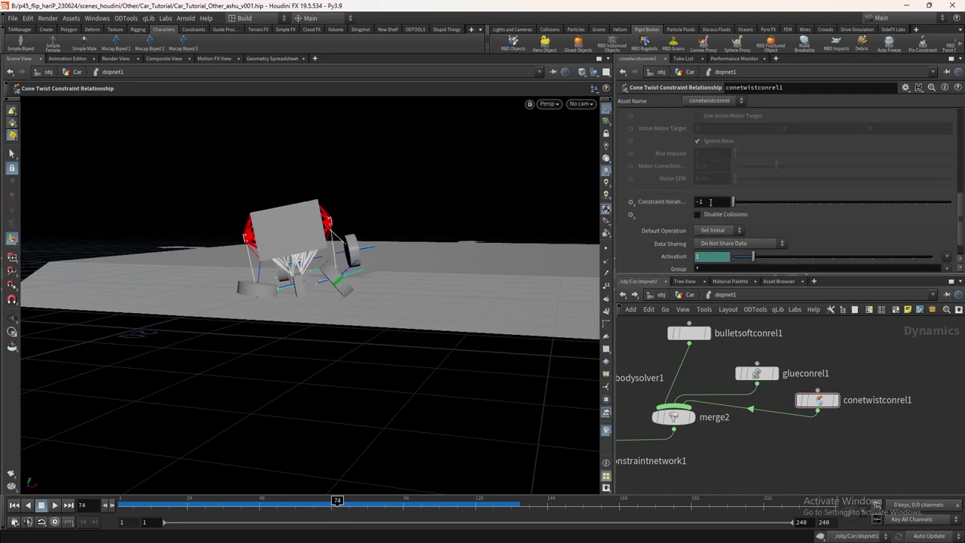
type("1000")
key("Return")
- Replay the simulation from the start with a wider view of the car, and return to the first frame
left_click_drag(338, 503, 81, 500)
left_click_drag(324, 317, 407, 301, "alt")
left_click(57, 506)
key("ctrl+Up")
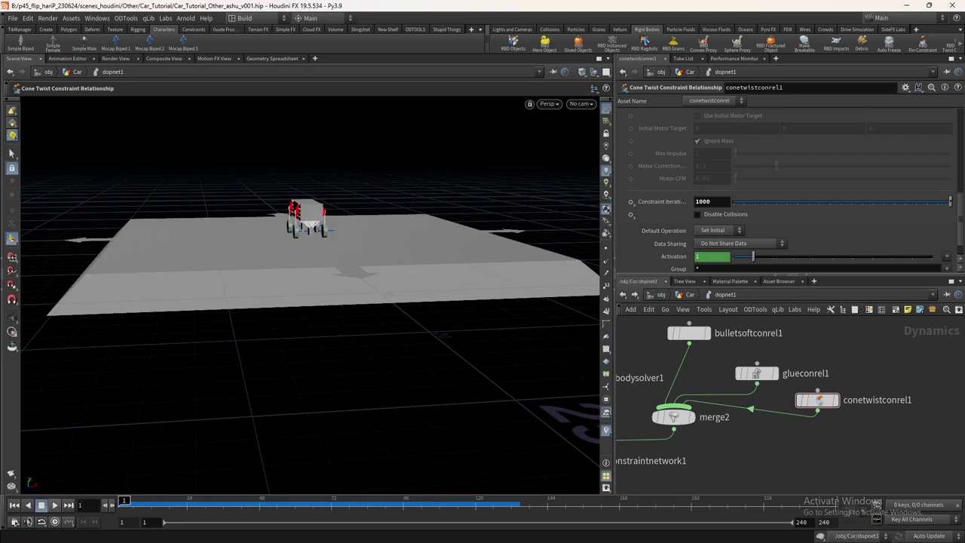
- Set the Stiffness of bulletsoftconrel1 to 1
middle_click_drag(805, 346, 819, 363)
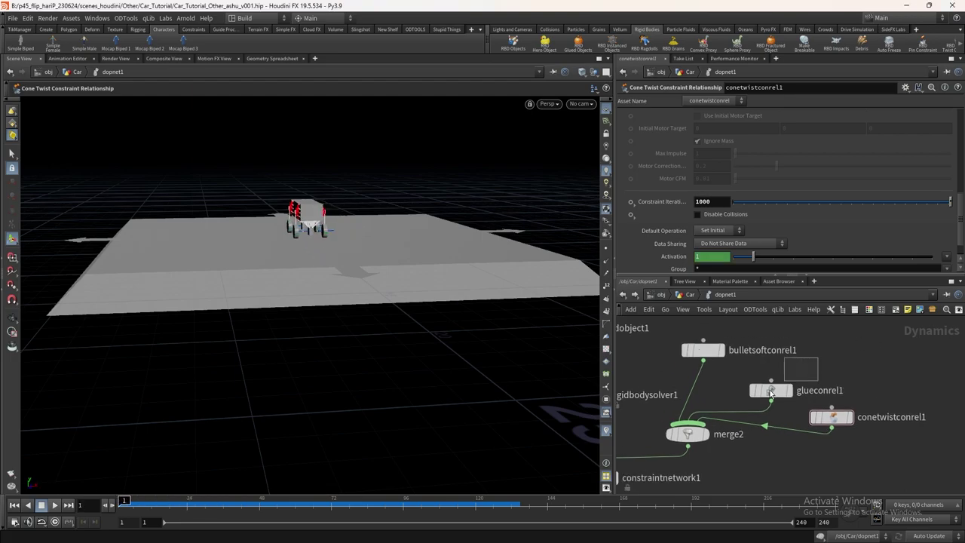
left_click(771, 390)
left_click(703, 350)
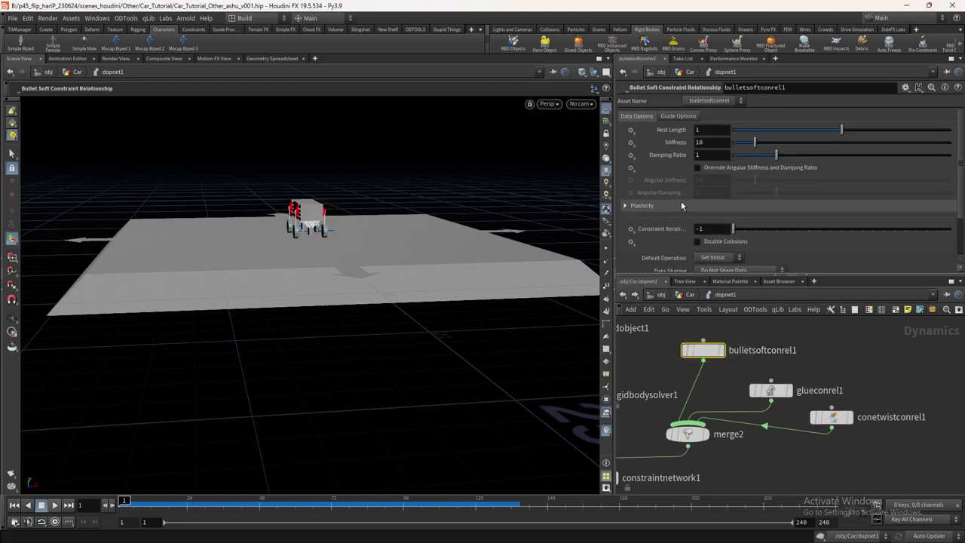
left_click(709, 142)
type("1")
key("Return")
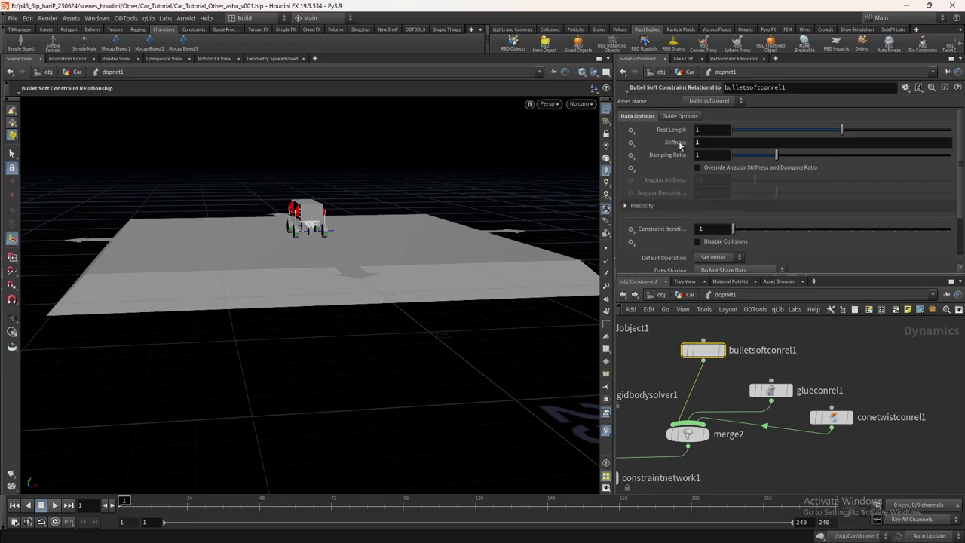
- Review the remaining parameters of the soft, glue and cone twist constraint relationships
scroll(684, 153, "down", 3)
left_click(771, 390)
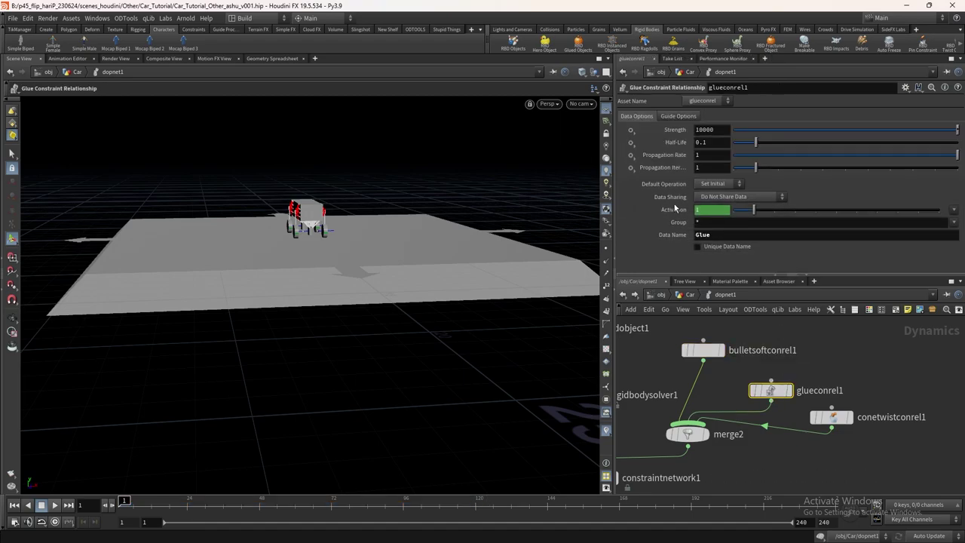
left_click(833, 417)
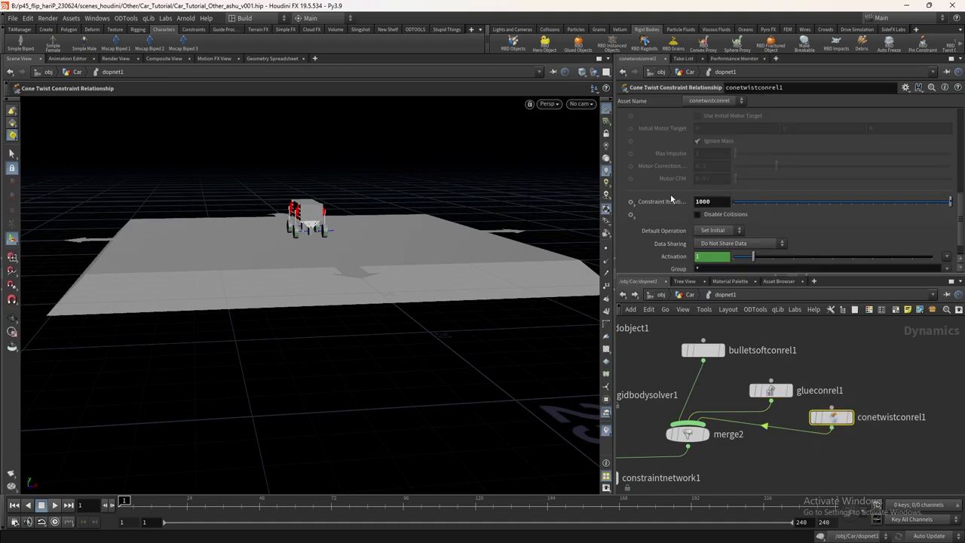
scroll(671, 200, "down", 3)
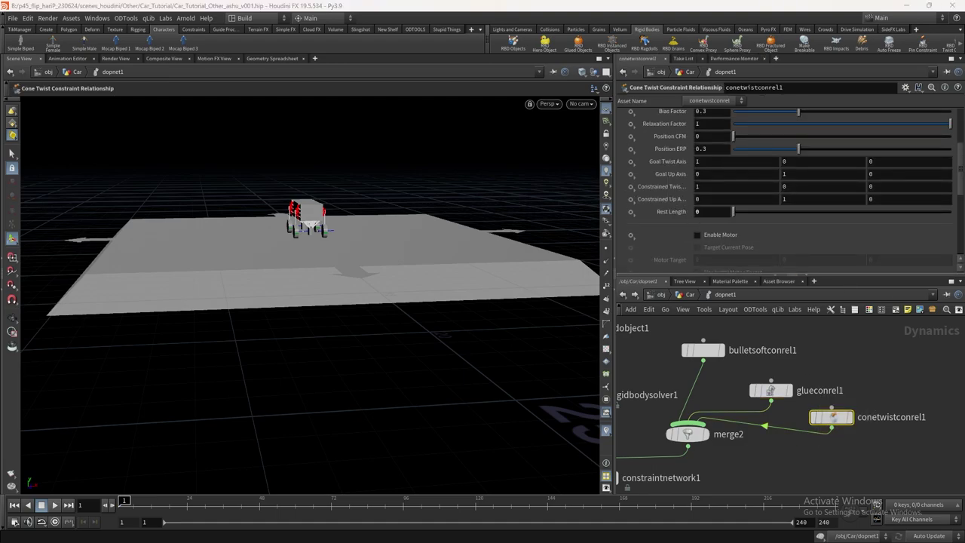
scroll(702, 196, "up", 3)
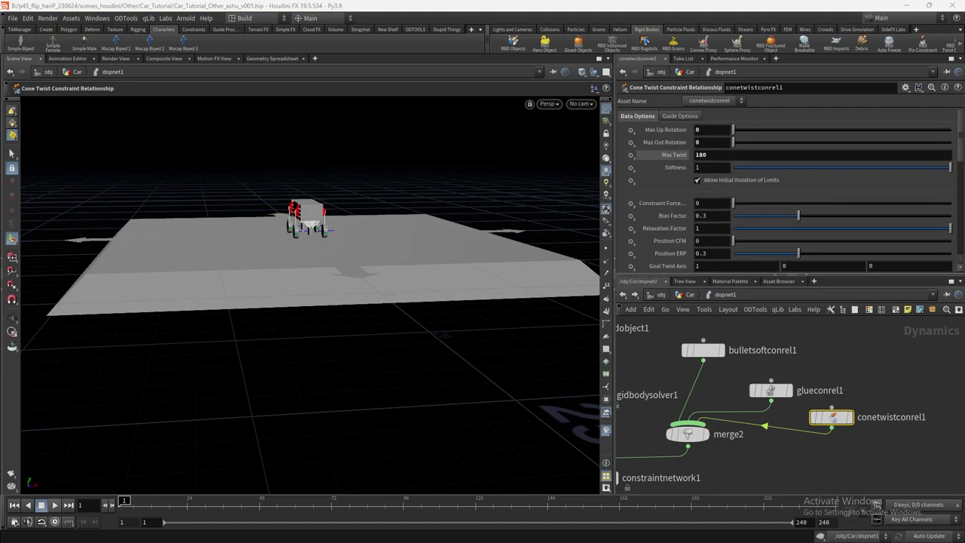
scroll(762, 249, "down", 5)
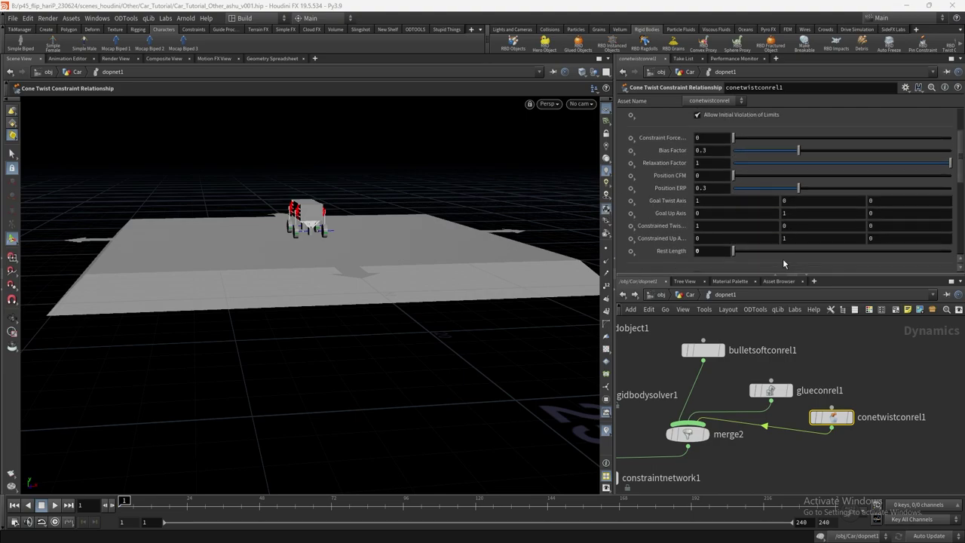
- Show the parameters of rigidbodysolver1, play the simulation to frame 116 and inspect the wheels up close
middle_click_drag(828, 379, 927, 355)
left_click(732, 360)
middle_click_drag(272, 158, 379, 150)
key("Up")
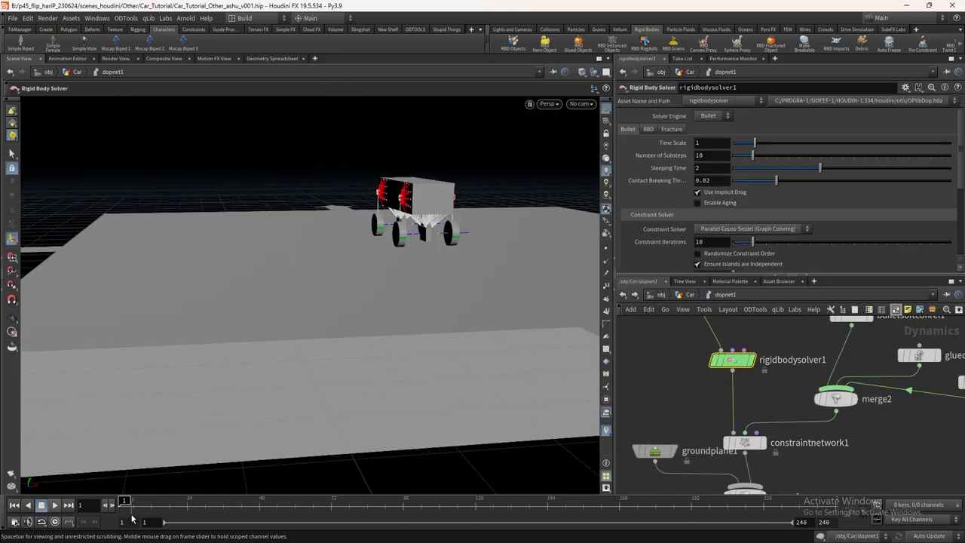
left_click_drag(388, 274, 340, 355)
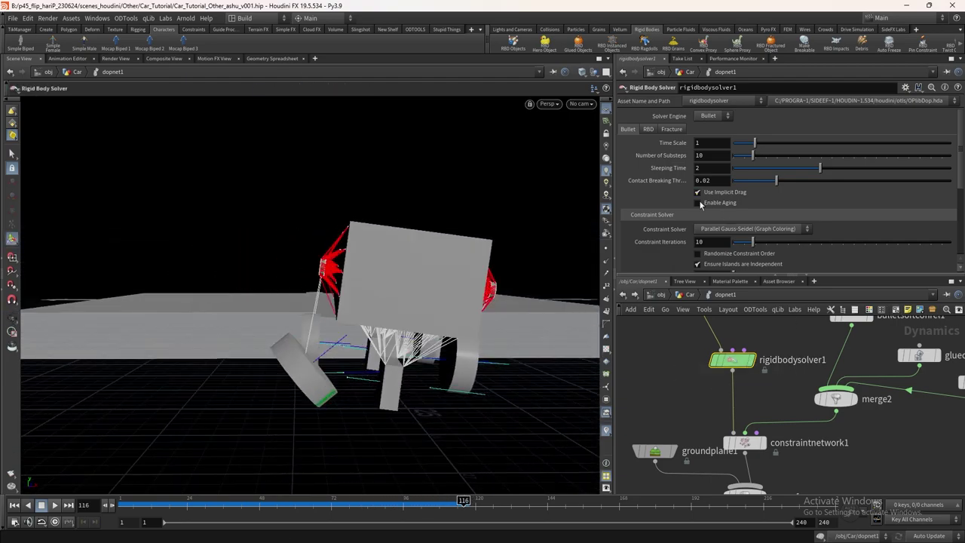
- Set the rigid body solver's Constraint Iterations to 200 and Number of Substeps to 20
scroll(700, 205, "down", 2)
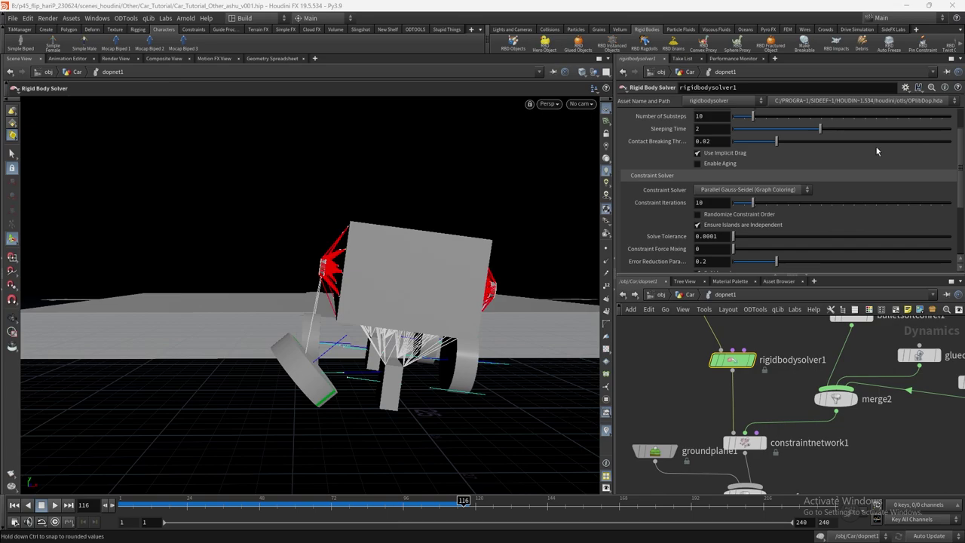
left_click(718, 204)
type("200")
key("Return")
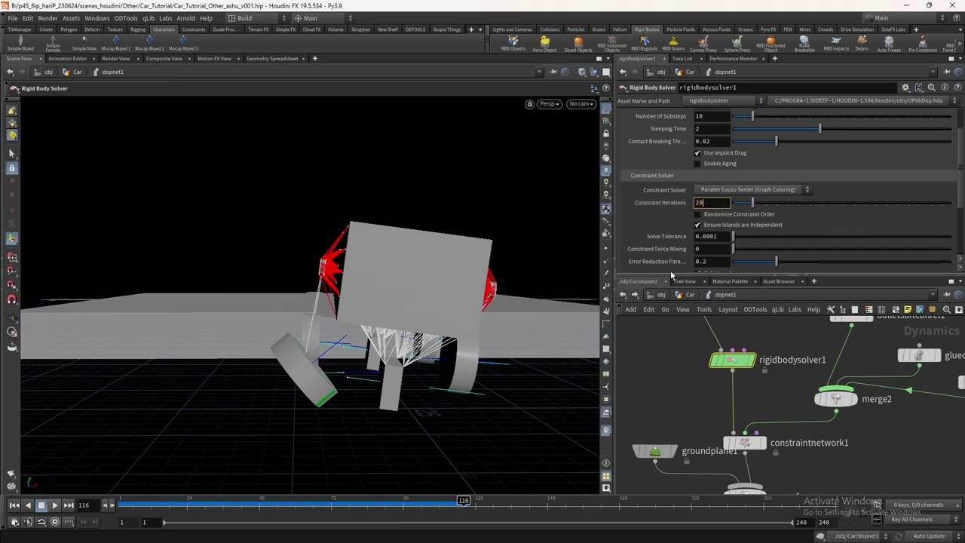
scroll(662, 208, "up", 2)
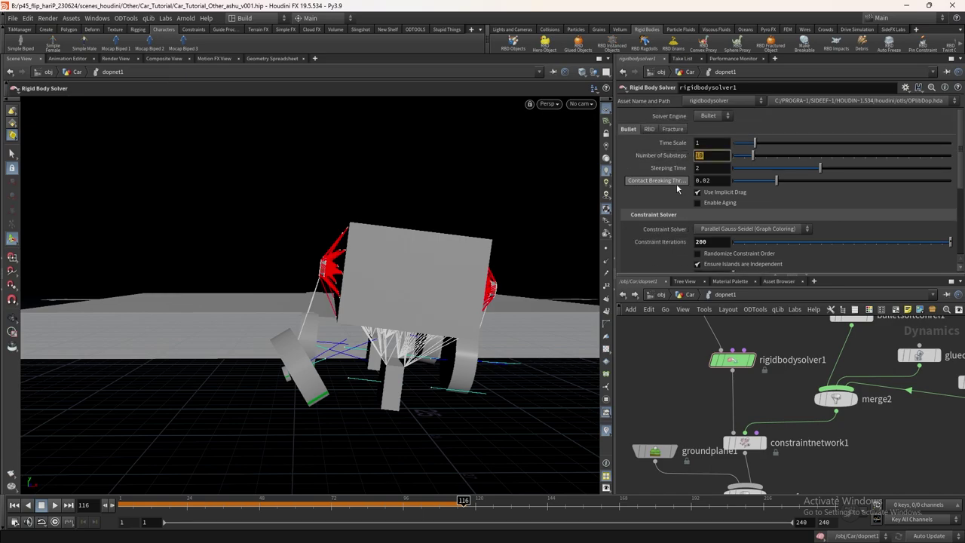
- Replay the simulation from the first frame, examine the car from several angles, and stop at frame 82
key("ctrl+Up")
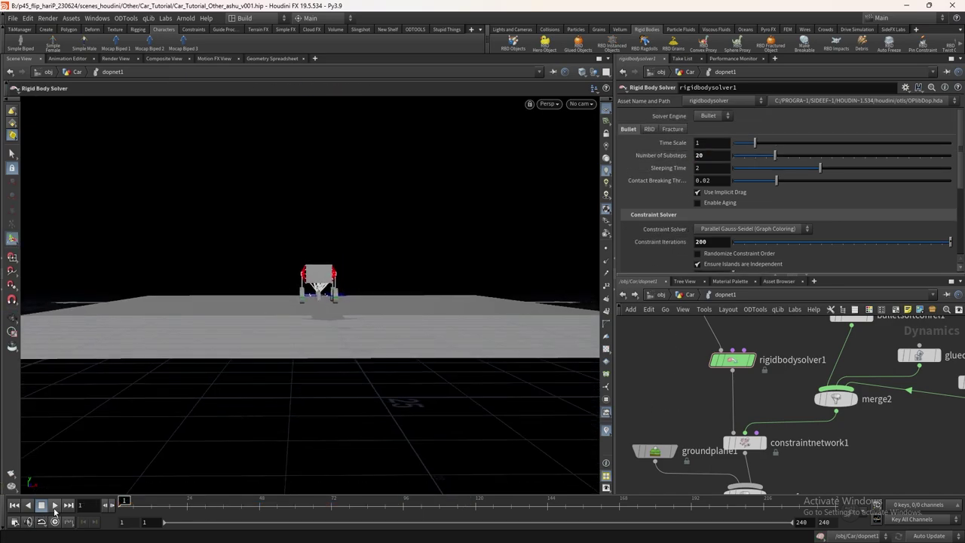
key("Escape")
left_click_drag(154, 435, 375, 319)
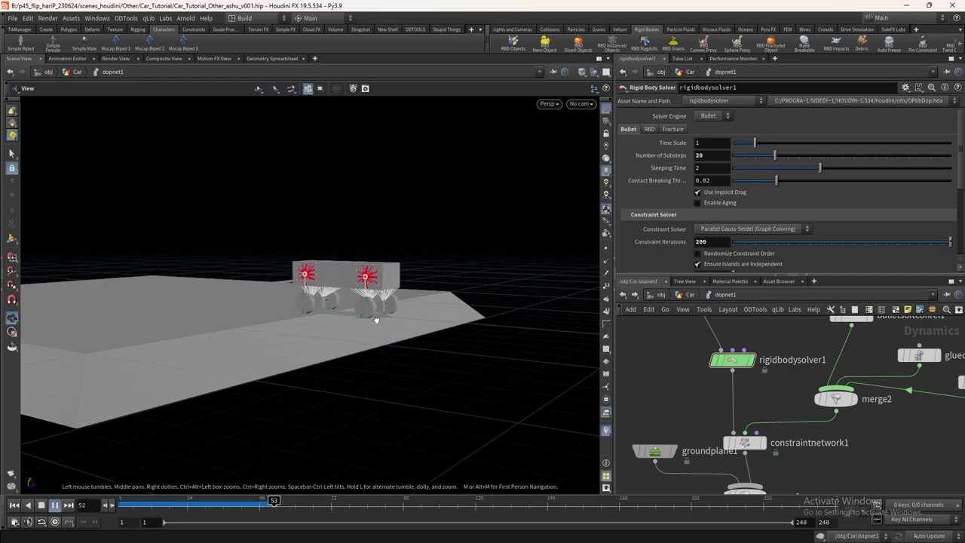
left_click_drag(377, 320, 359, 458)
- Set the rigid body solver's Error Reduction Parameter to 0.6 and inspect the car from the side
scroll(691, 229, "down", 2)
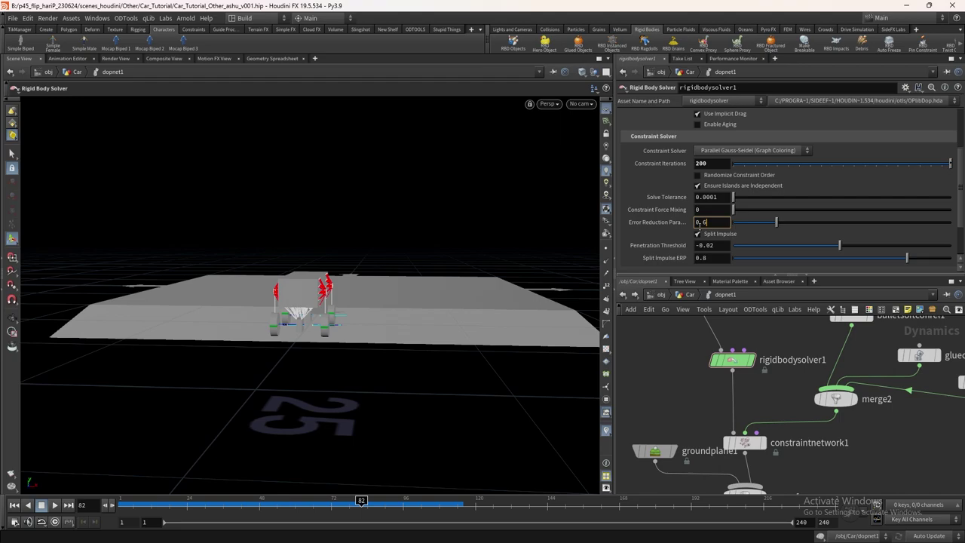
key("Return")
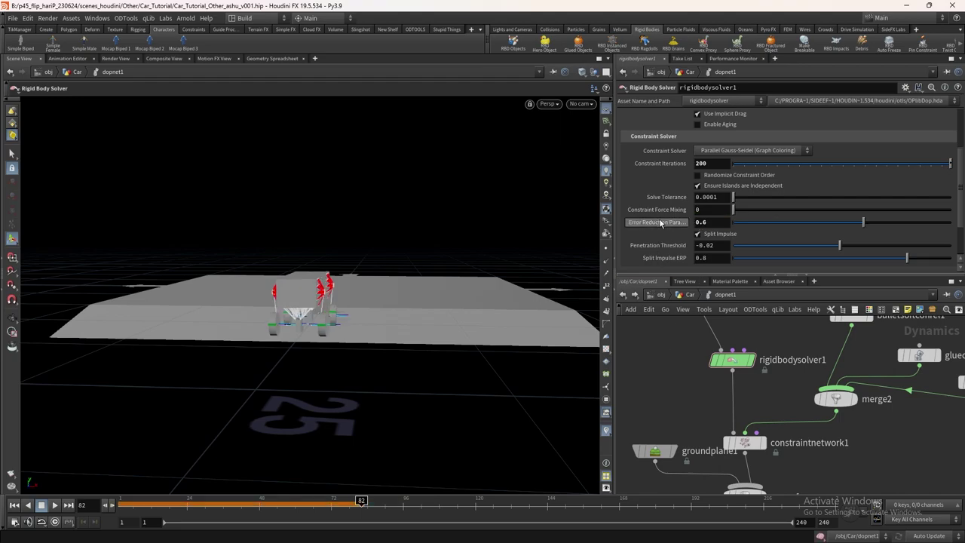
left_click_drag(287, 316, 370, 241)
scroll(328, 281, "up", 3)
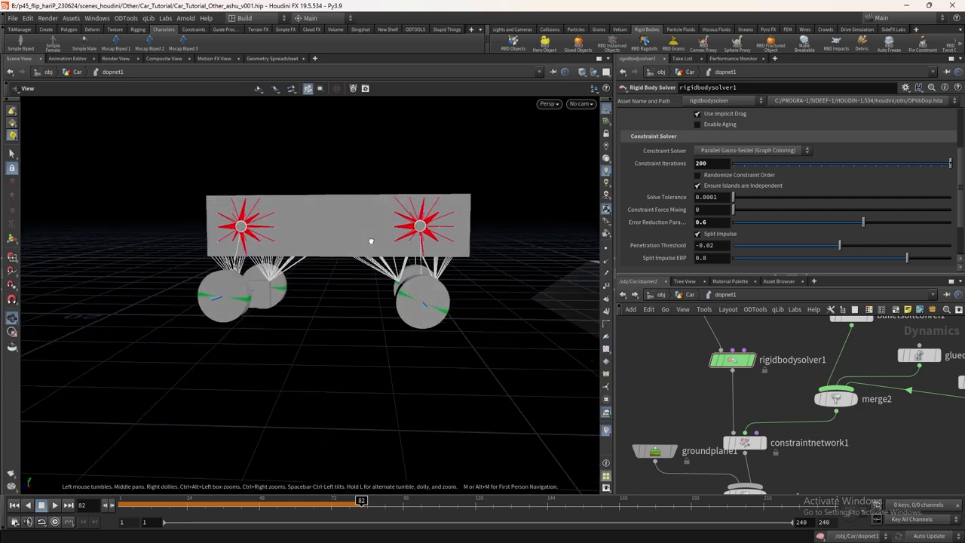
- Play the simulation from the start, watch the car drive off the ground slab, and return to the first frame
key("ctrl+Left")
key("Up")
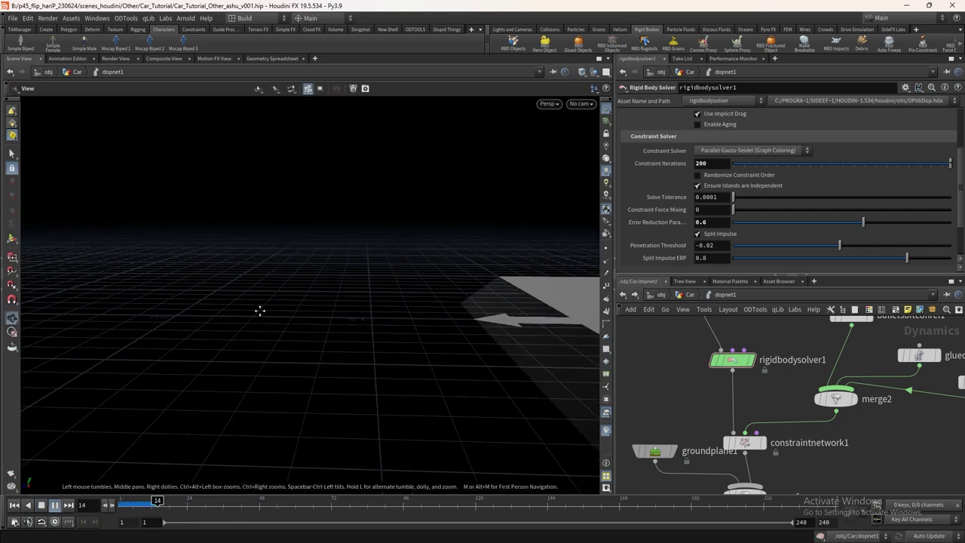
key("Return")
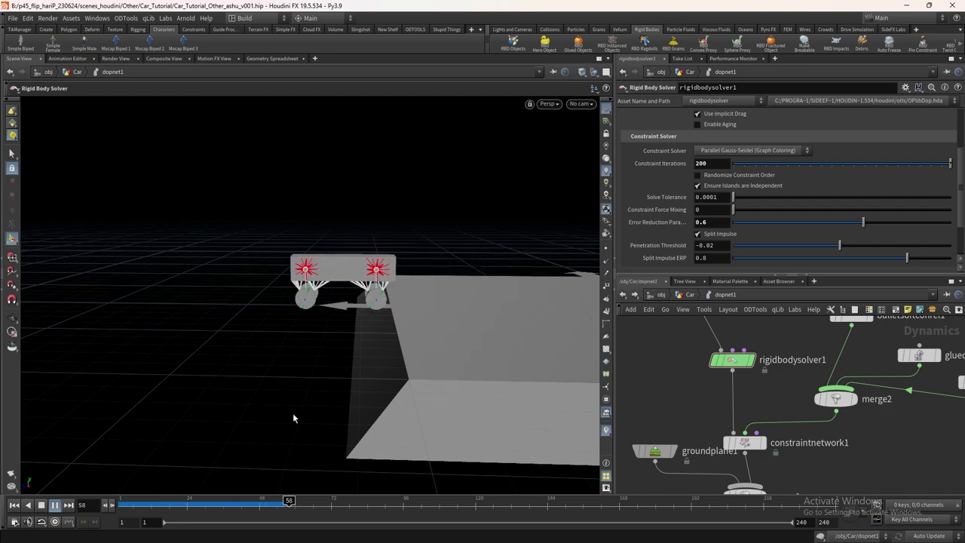
left_click(295, 501)
key("ctrl+Left")
- Turn off Inherit Velocity from Point Velocity on rbdpackedobject1, test-play the simulation, and return to the first frame
scroll(370, 274, "down", 3)
scroll(369, 274, "up", 4)
scroll(751, 386, "up", 2)
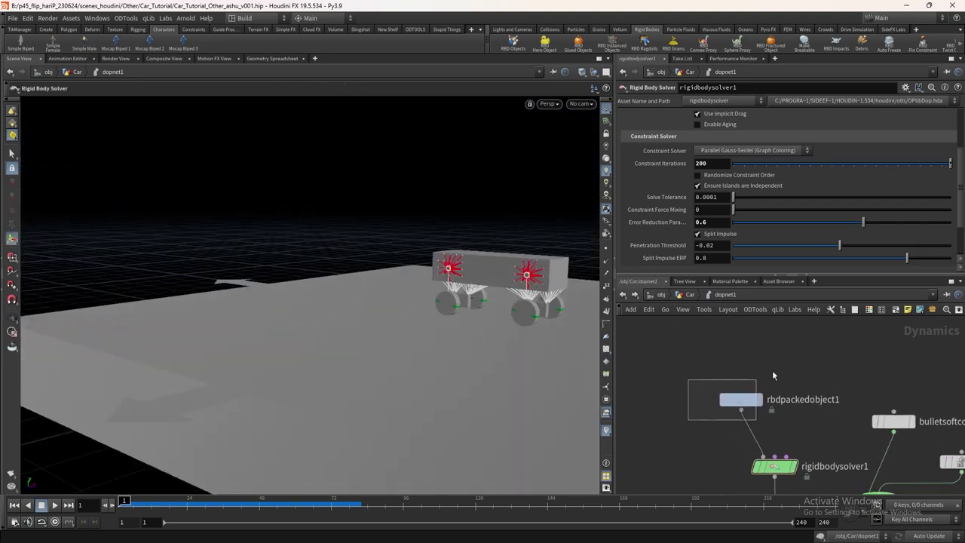
left_click(750, 398)
key("Return")
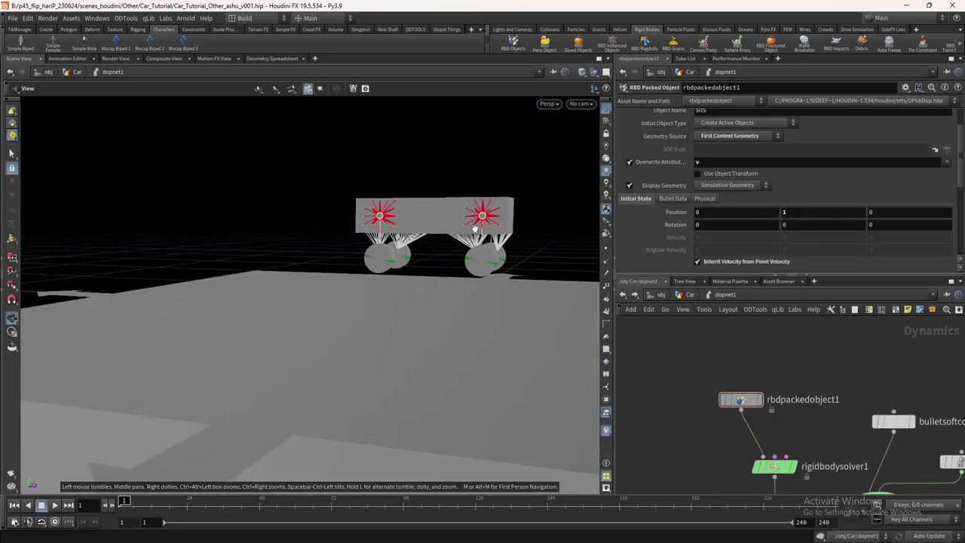
scroll(523, 222, "up", 2)
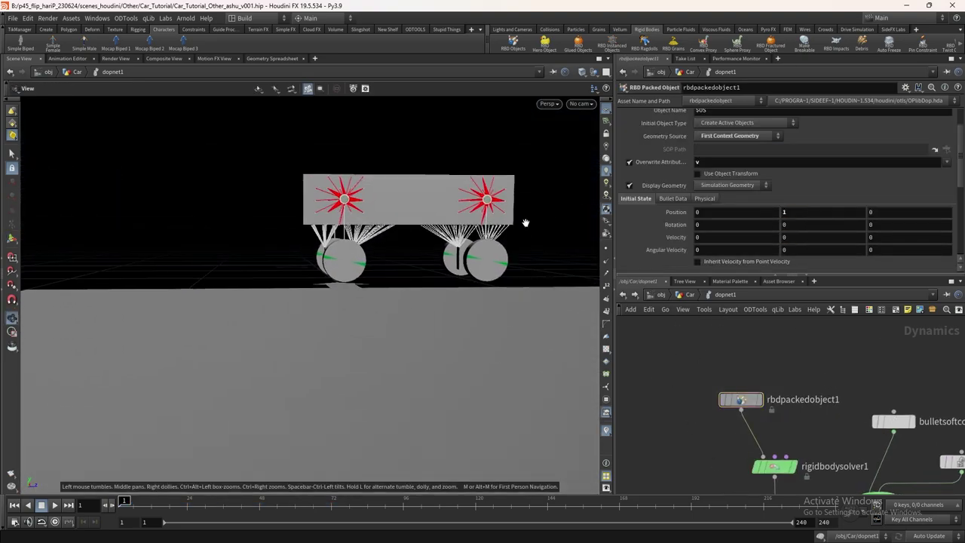
key("Up")
key("ctrl+Up")
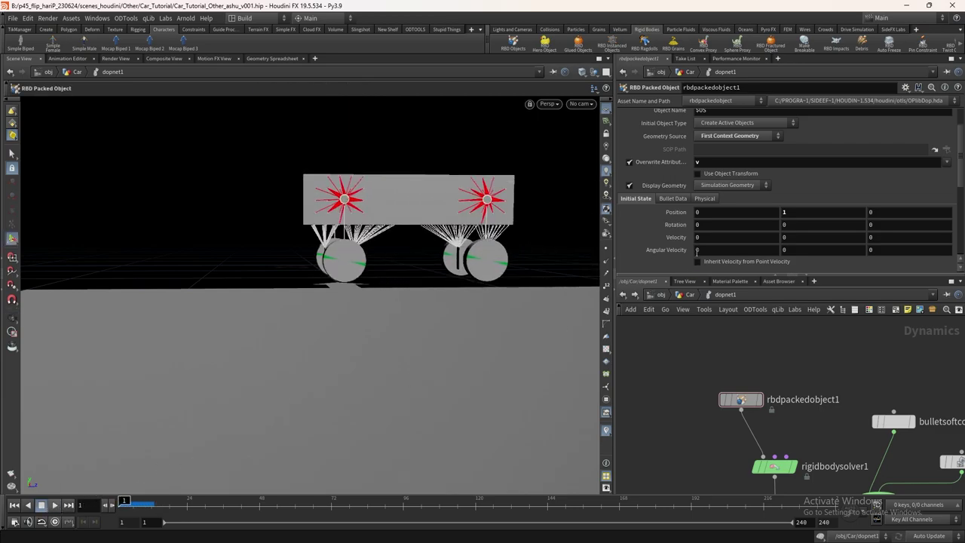
- Turn off Overwrite Attributes on rbdpackedobject1, play the simulation, and scrub back to frame 62
left_click(629, 163)
left_click(58, 506)
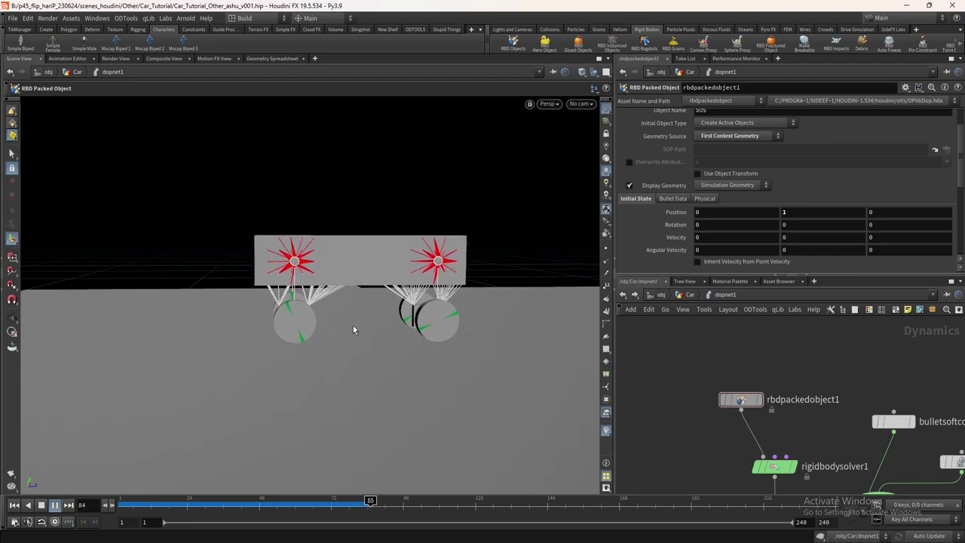
left_click_drag(328, 502, 248, 500)
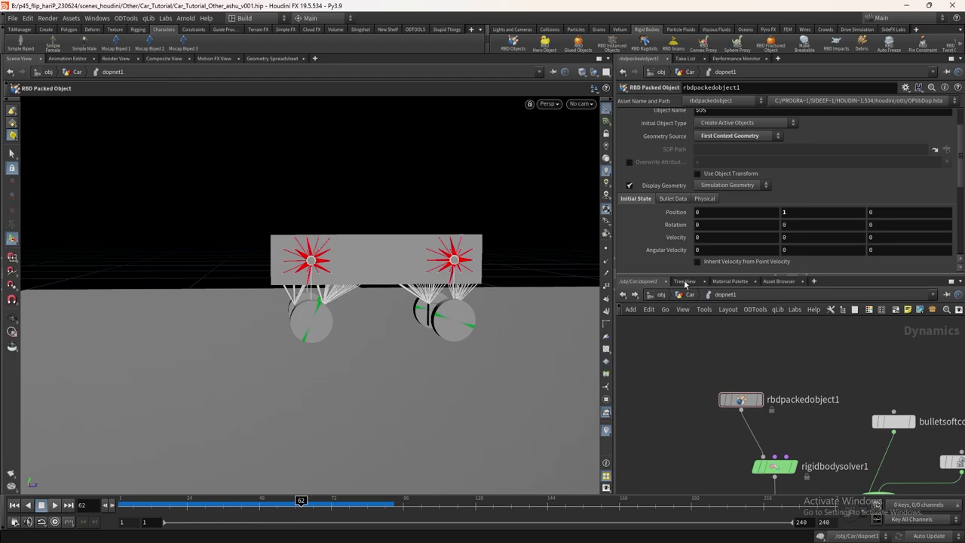
- Set the physical Bounce of rbdpackedobject1 to 0.1 and replay the simulation from the first frame
left_click(666, 199)
scroll(660, 217, "down", 3)
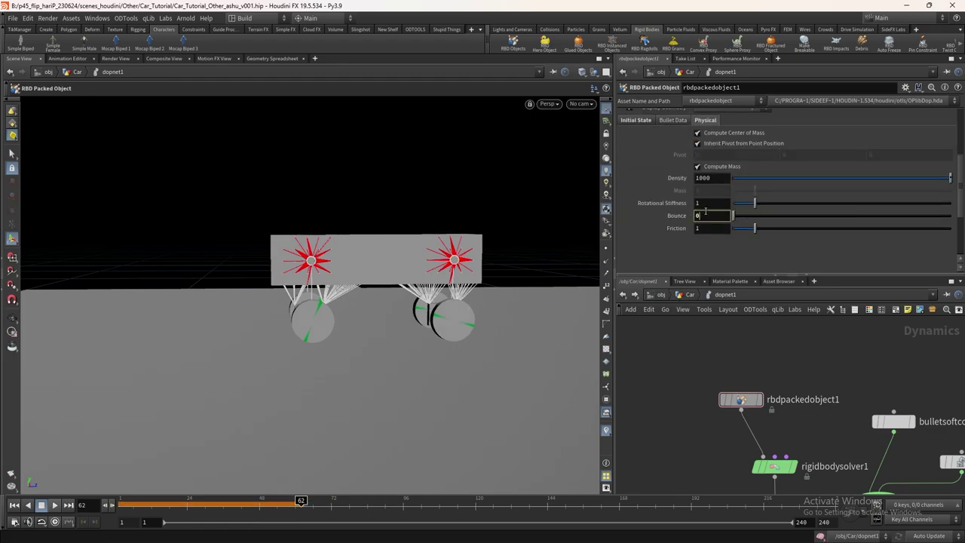
left_click(15, 506)
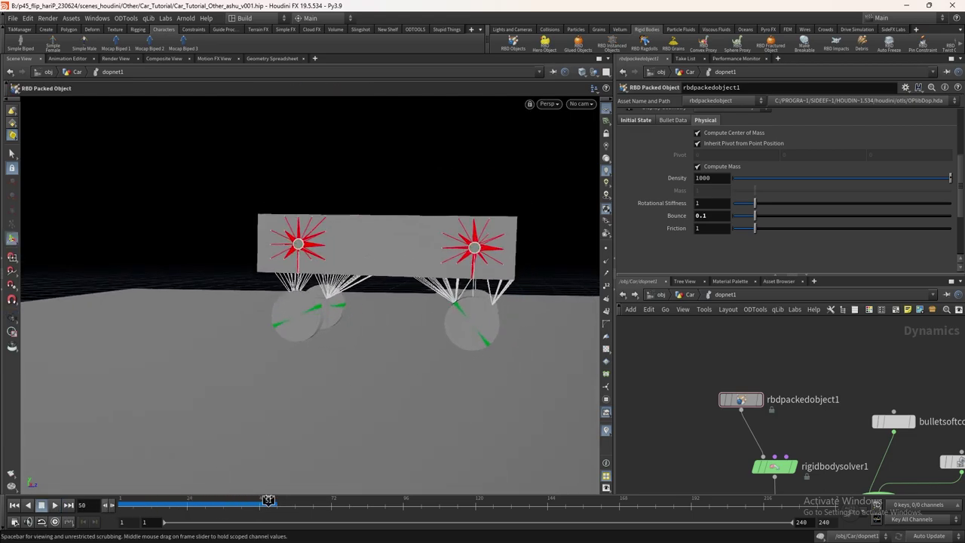
- Add a Grid in the Car network and stretch it into a road strip about 7.38 by 48.46, centred at Z about -19.23
key("u")
key("Tab")
type("grid")
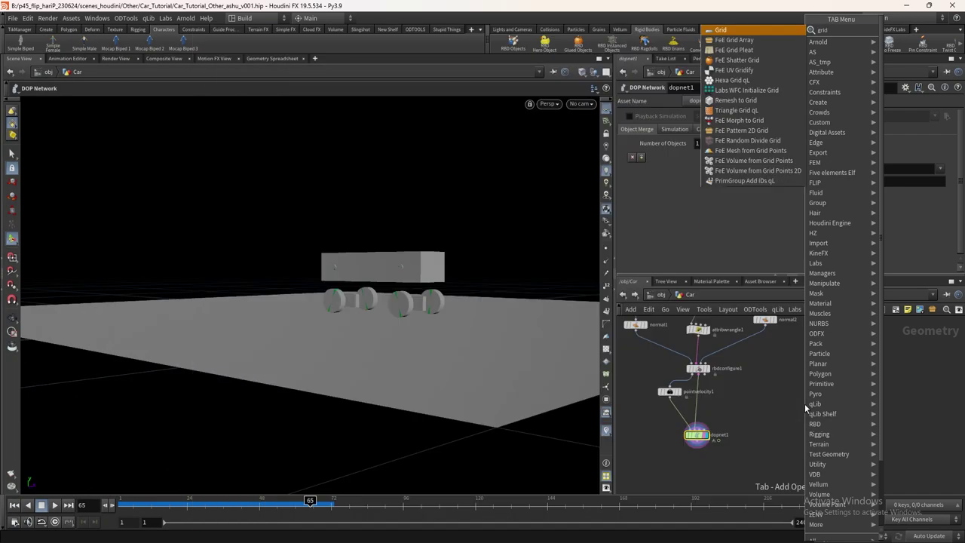
key("Return")
left_click(804, 404)
scroll(446, 341, "down", 3)
left_click_drag(446, 340, 405, 322, "alt")
left_click_drag(335, 264, 349, 222)
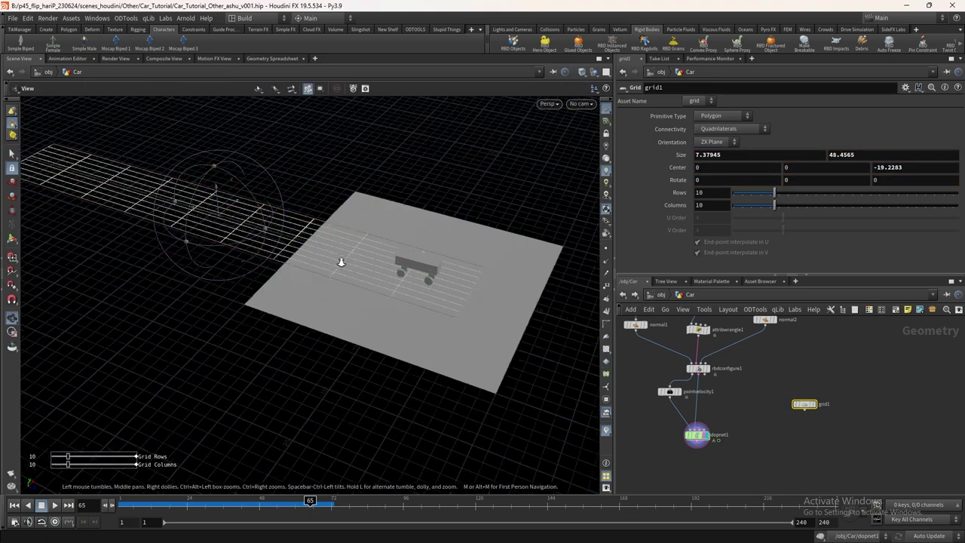
- Set the grid's resolution to 500 rows and 100 columns
left_click_drag(774, 195, 958, 194)
left_click(715, 205)
type("0")
key("Return")
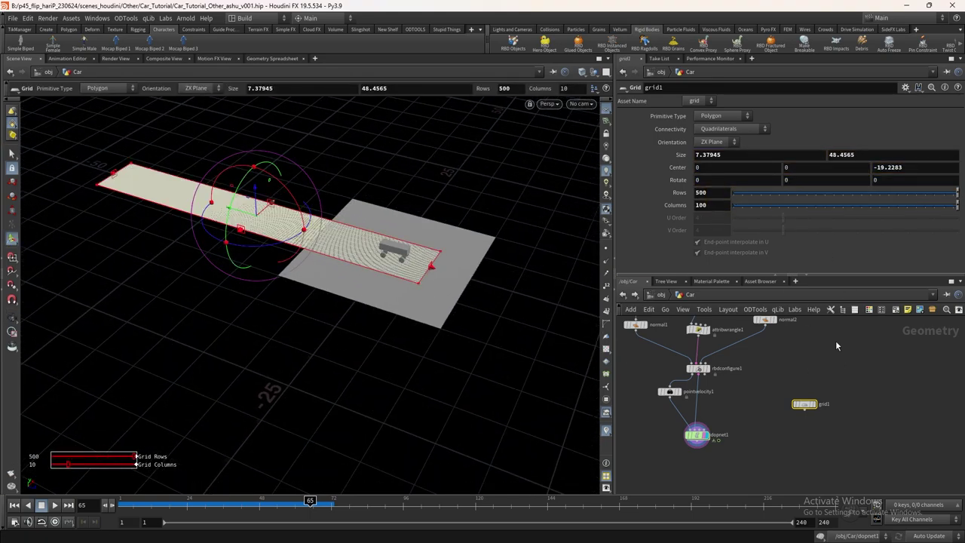
- Add a Mountain noise node after grid1 and display its displaced surface
scroll(822, 347, "up", 3)
mouse_move(792, 411)
key("Tab")
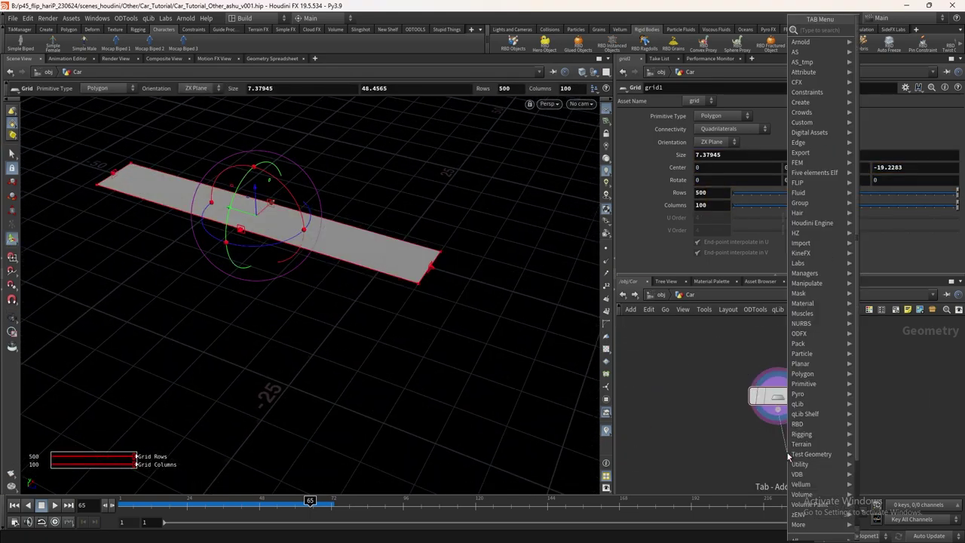
key("Escape")
left_click(792, 458)
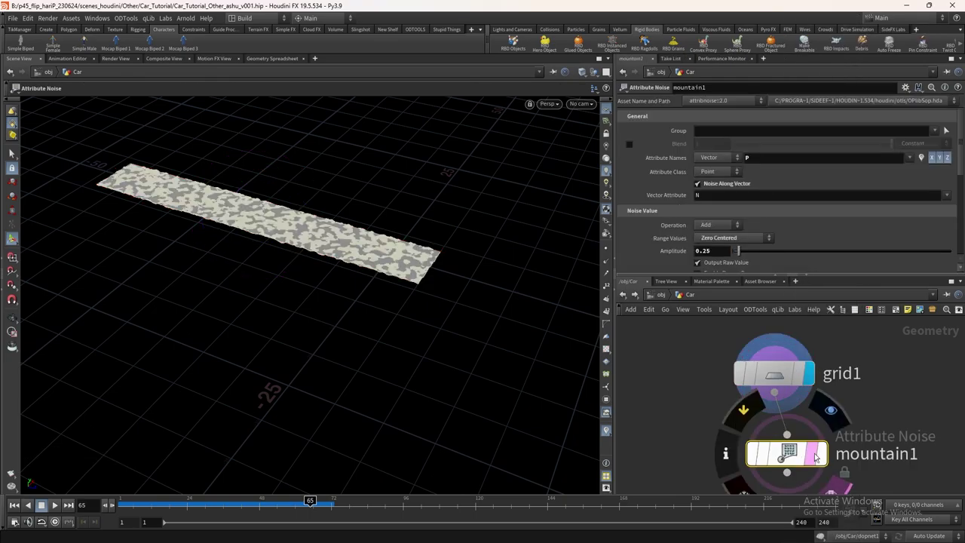
scroll(273, 270, "up", 5)
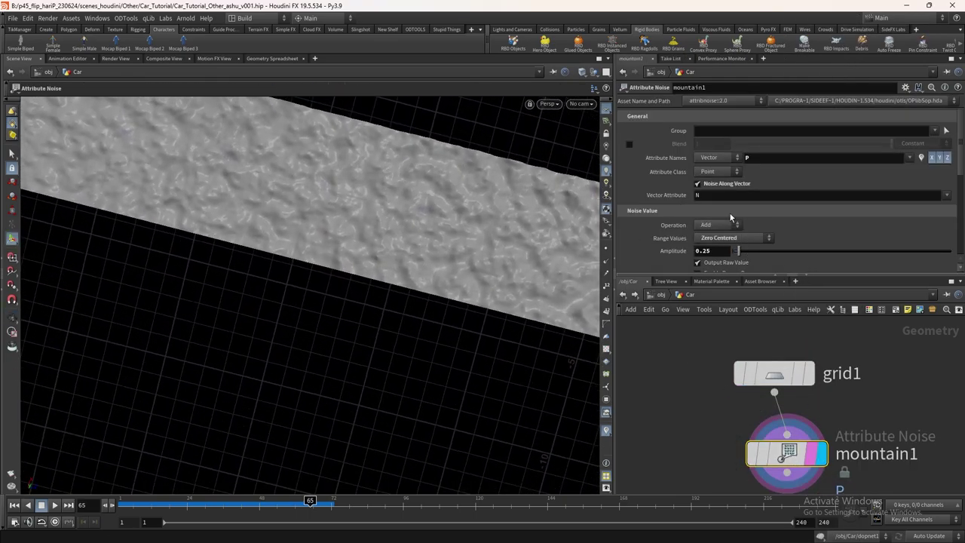
- Set the Element Size of mountain1 to 3.47 and inspect the terrain strip from the side
scroll(731, 218, "down", 3)
left_click_drag(742, 212, 804, 211)
left_click_drag(461, 170, 530, 144)
scroll(789, 367, "down", 2)
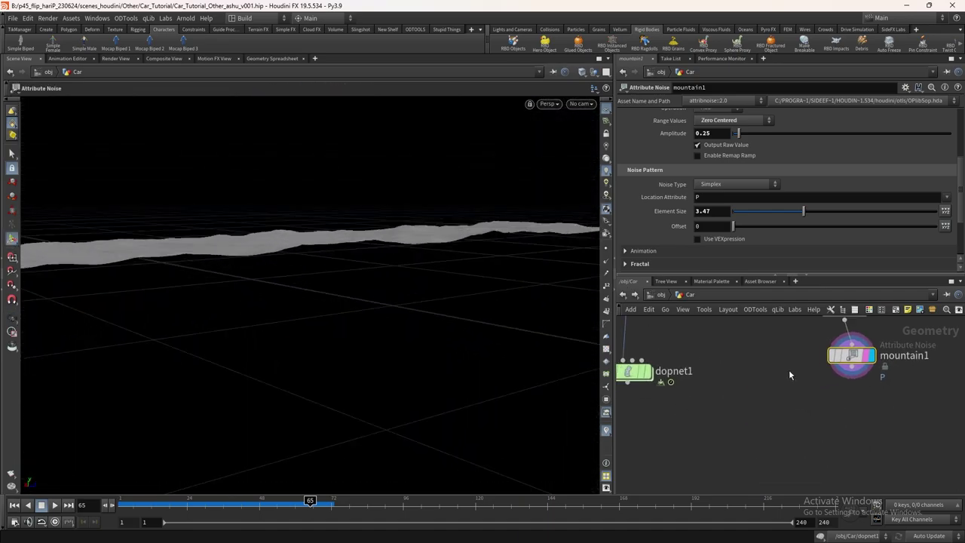
- Add a PolyExtrude node after mountain1 and enable Transform Extruded Front
scroll(789, 367, "down", 2)
left_click(862, 405)
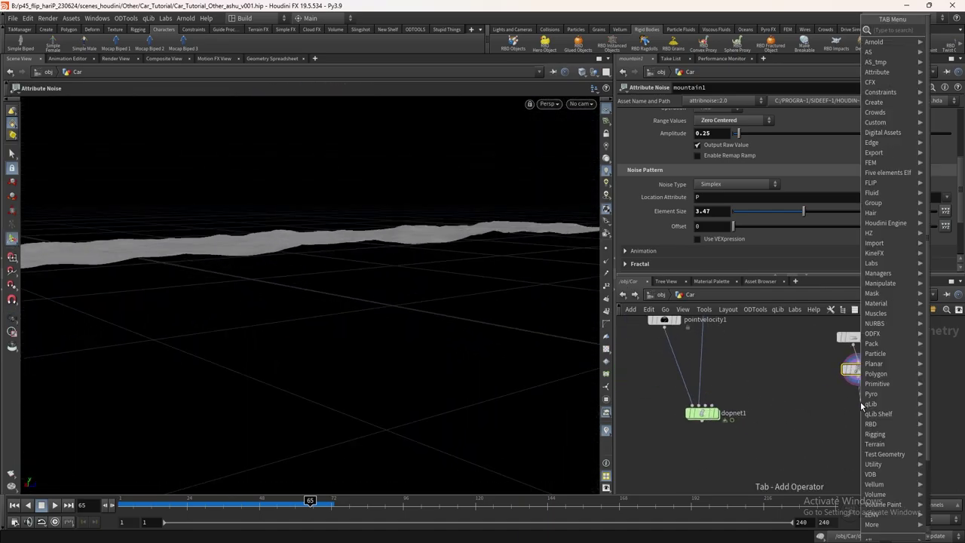
type("polyex")
key("Return")
scroll(724, 251, "down", 2)
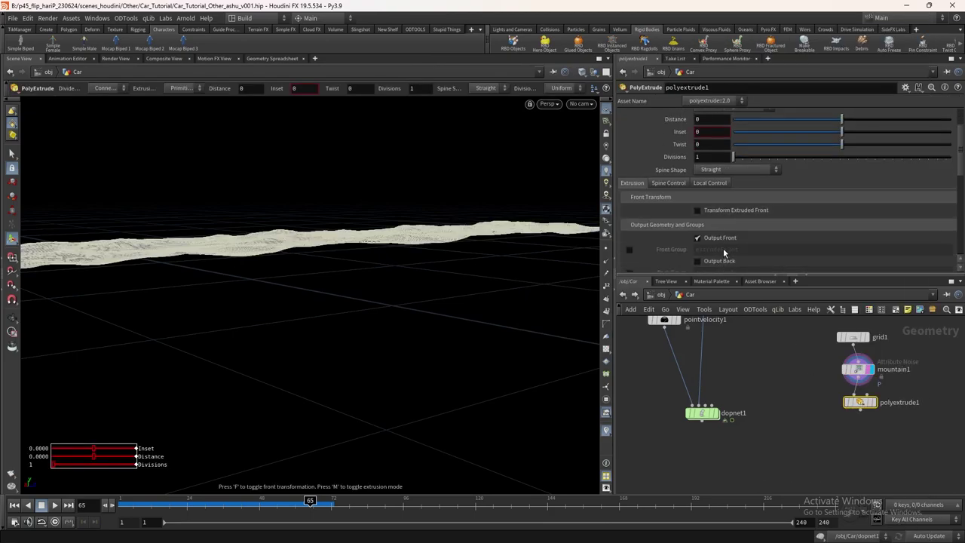
left_click(697, 210)
- Thicken the terrain strip by moving the extruded front downward and enabling Output Back, with polyextrude1 displayed
scroll(731, 223, "down", 2)
middle_click_drag(798, 208, 716, 216)
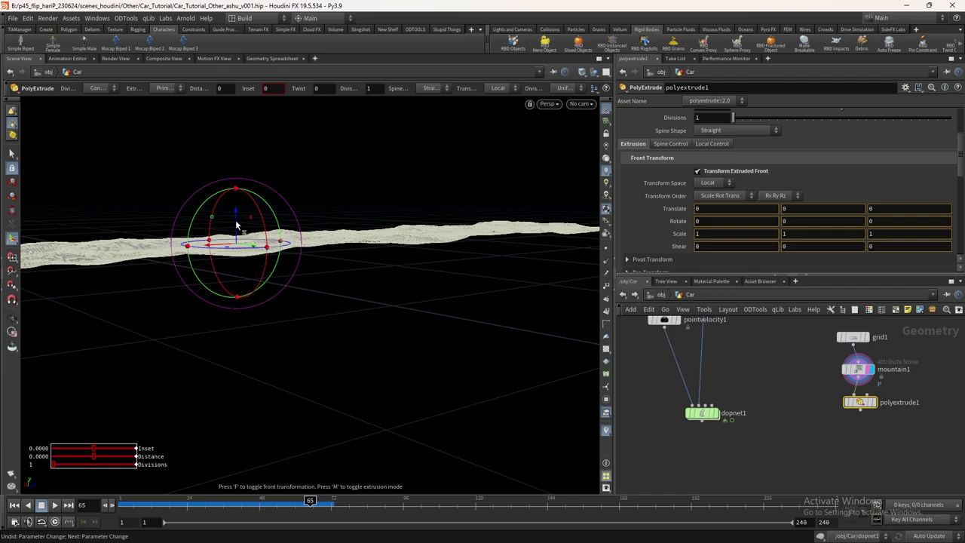
key("ctrl+z")
scroll(685, 221, "down", 3)
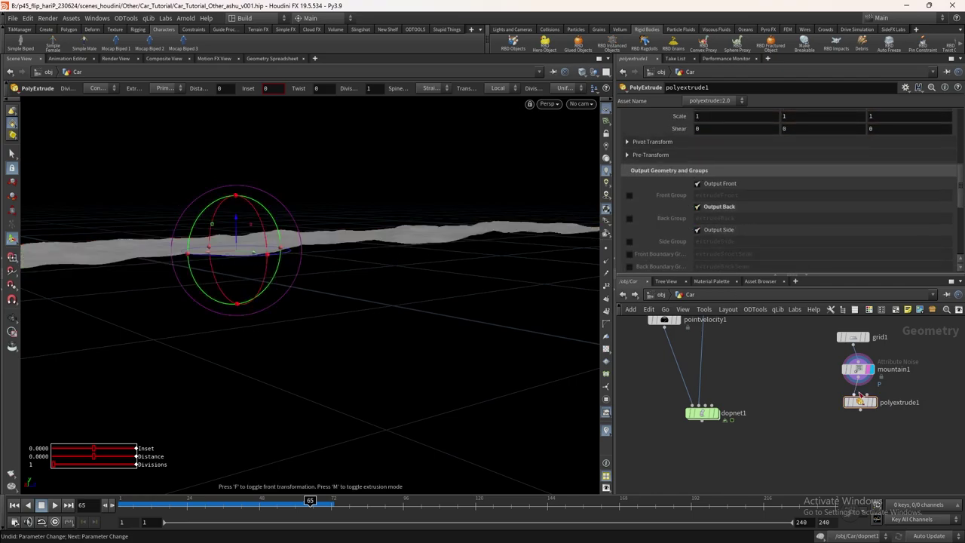
scroll(821, 377, "up", 3)
key("Escape")
scroll(406, 301, "up", 5)
left_click_drag(405, 300, 362, 240)
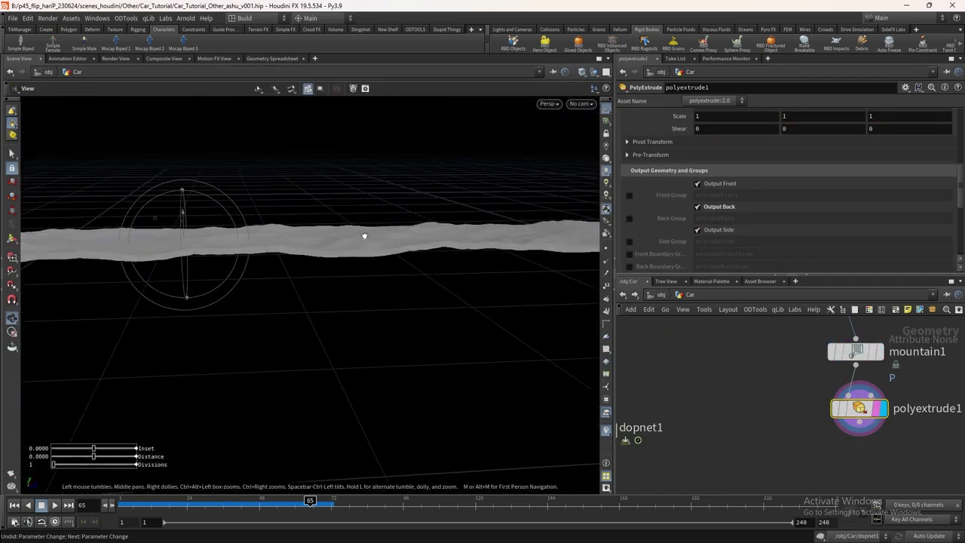
key("Return")
scroll(736, 403, "down", 2)
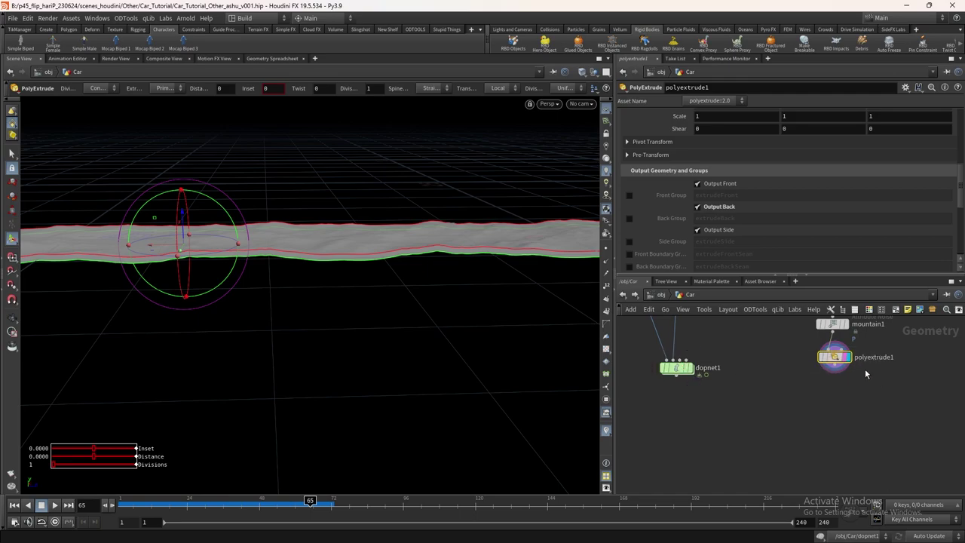
- Inside dopnet1, add a Static Object and wire it into merge1 in place of groundplane1
double_click(679, 371)
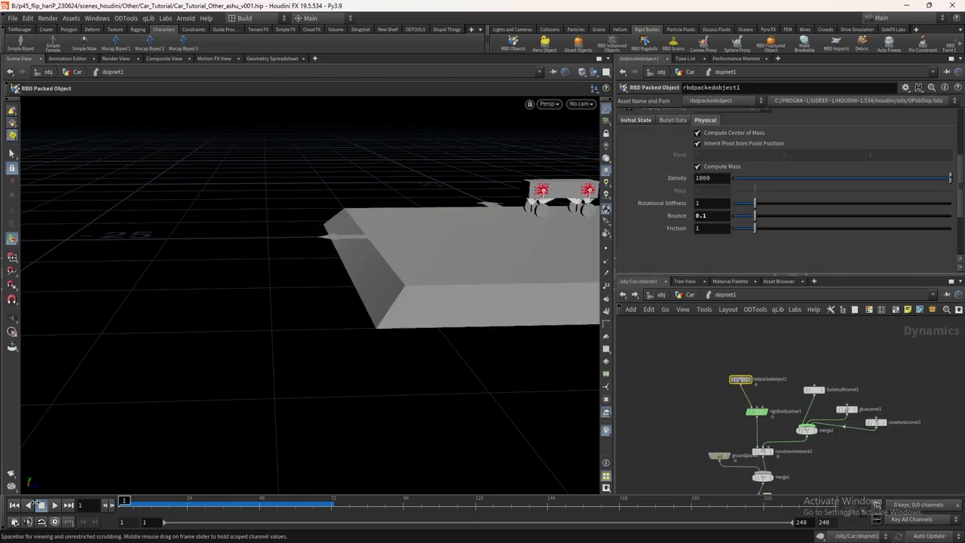
scroll(756, 375, "up", 3)
left_click(745, 385)
key("Tab")
type("stat")
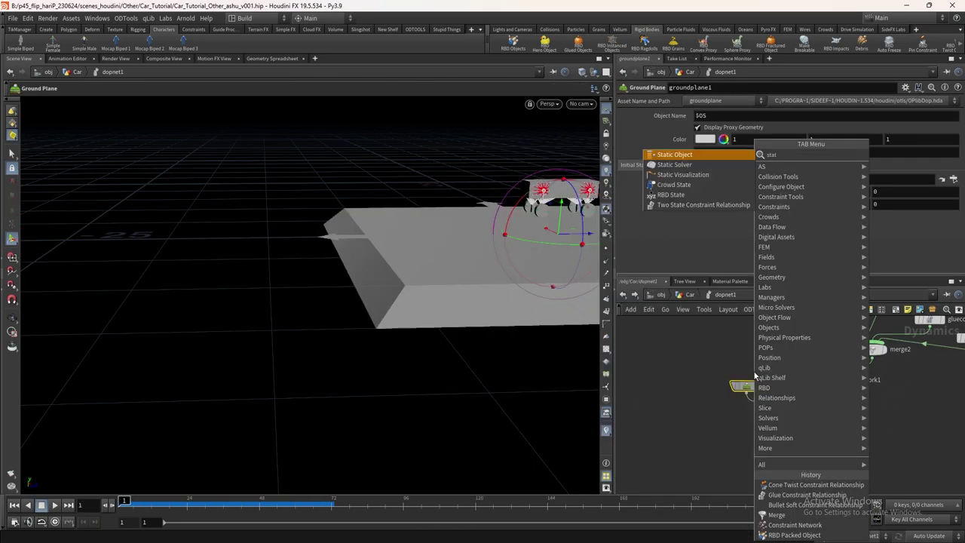
key("Return")
left_click(735, 363)
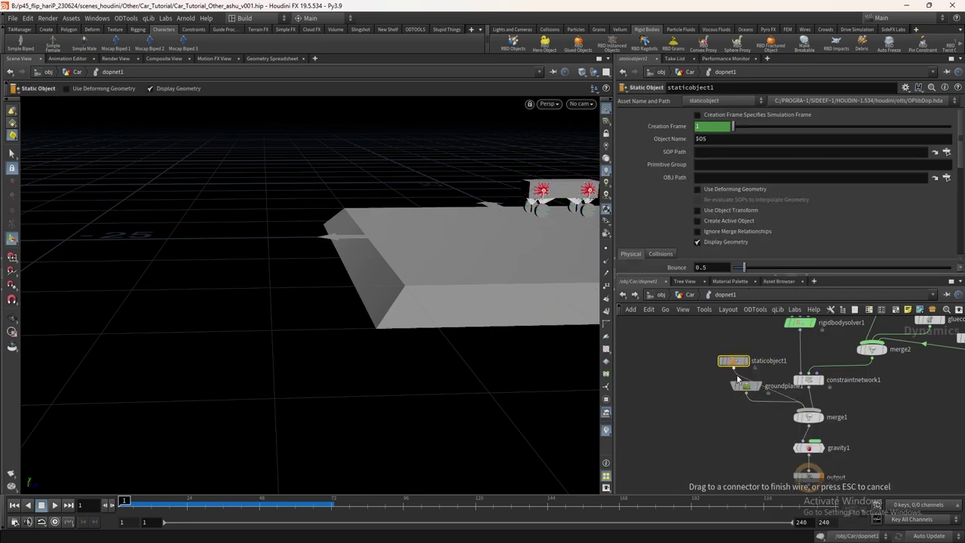
key("Escape")
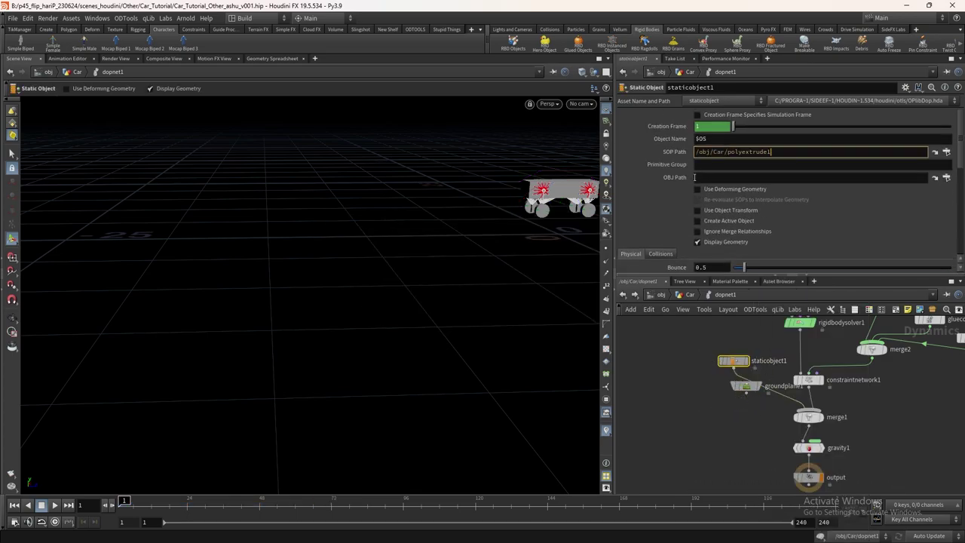
- Set the static object's SOP Path to /obj/Car/polyextrude1 and its Bullet geometry representation to Concave, with the guide geometry shown
key("Return")
scroll(713, 243, "down", 2)
left_click(721, 273)
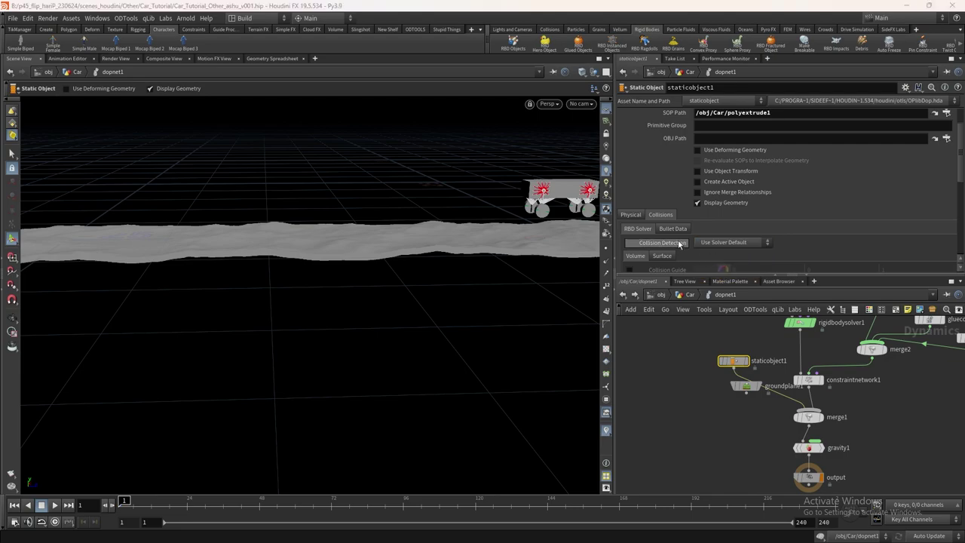
left_click(672, 229)
scroll(717, 228, "down", 3)
left_click(698, 189)
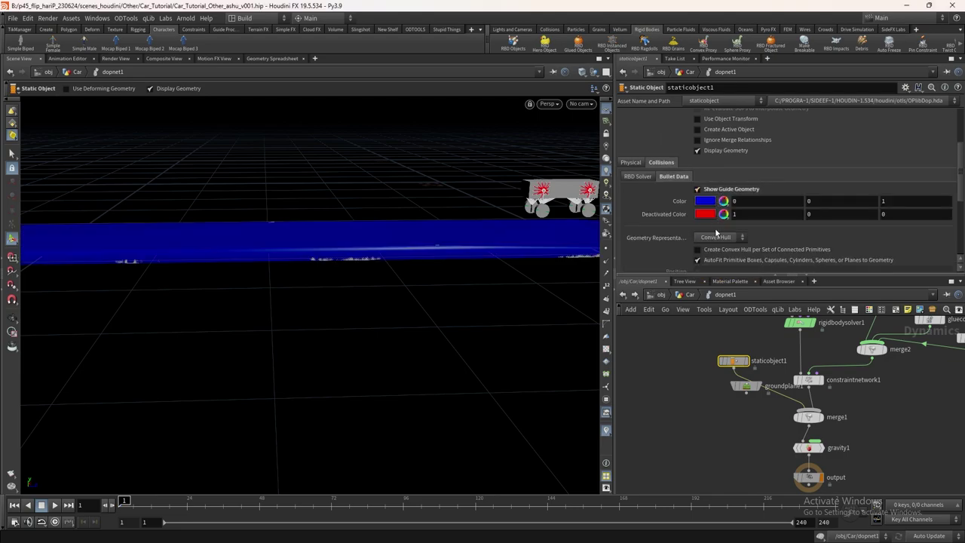
left_click(709, 258)
scroll(688, 215, "up", 1)
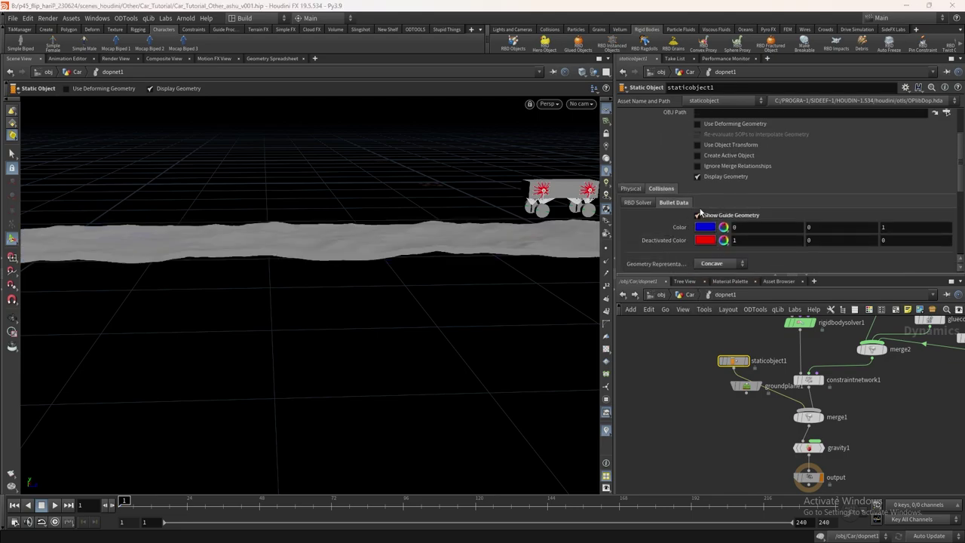
- Check the terrain's collision guide with the display geometry hidden, then hide the guide and show the geometry again
left_click(697, 177)
left_click(707, 228)
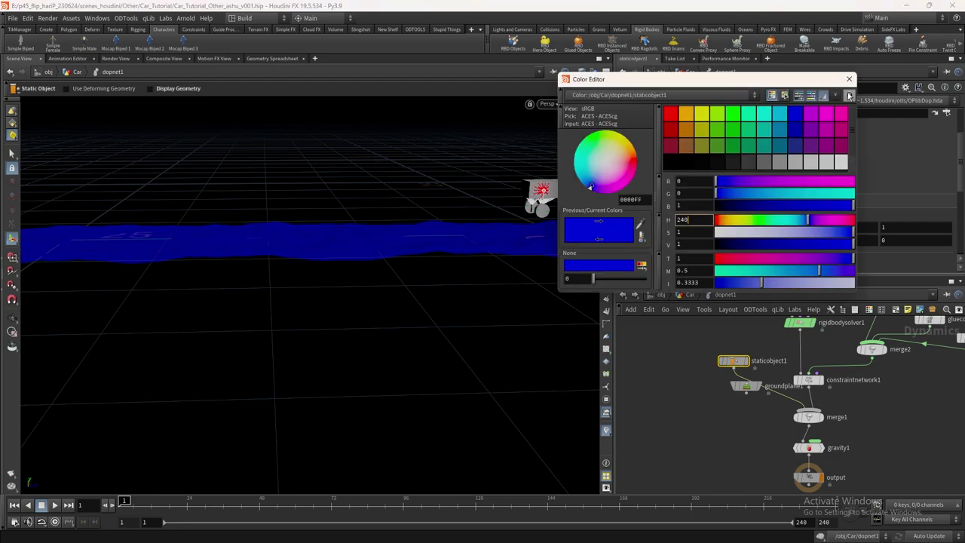
left_click(698, 215)
left_click(698, 177)
key("Escape")
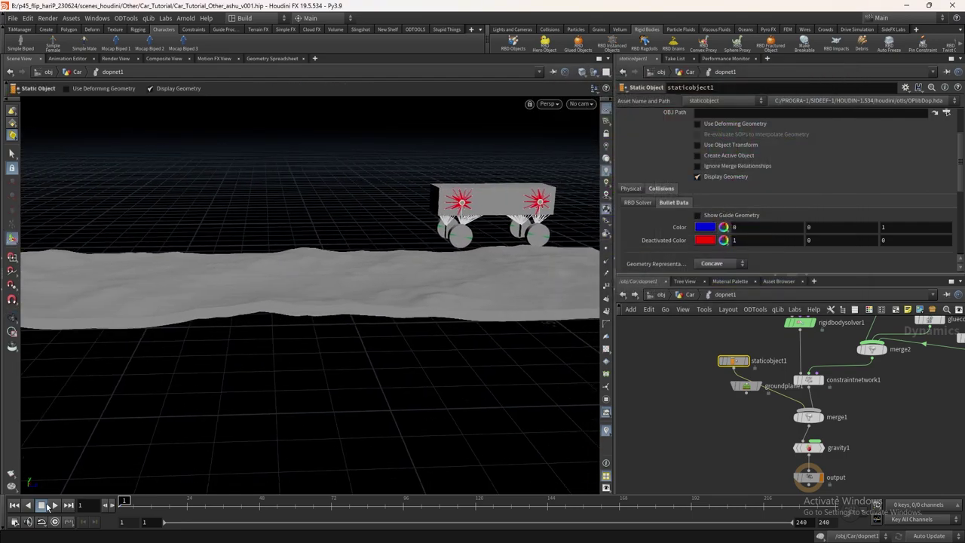
- Play the simulation on the terrain, view the car from above, and return to the first frame
key("Escape")
mouse_move(377, 317)
left_mouse_down()
mouse_move(394, 299)
mouse_move(384, 300)
left_mouse_up()
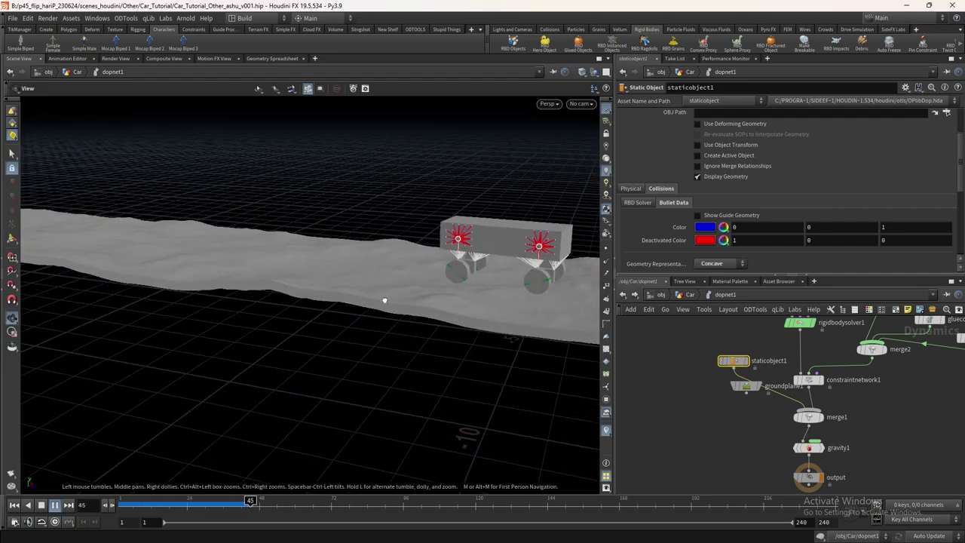
key("Return")
key("ctrl+Up")
- Turn Overwrite Attributes back on for v on rbdpackedobject1 and open its Initial State settings
middle_click_drag(701, 325, 712, 407)
left_click(746, 375)
scroll(624, 202, "up", 5)
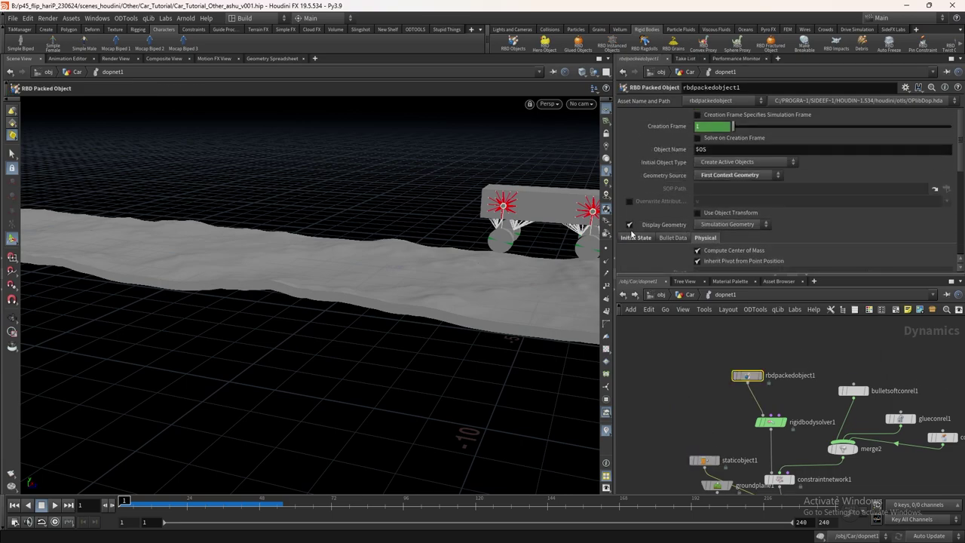
scroll(625, 202, "down", 3)
- Play the simulation with the whole terrain strip in view, check the car's driving direction, and stop at frame 20
key("Escape")
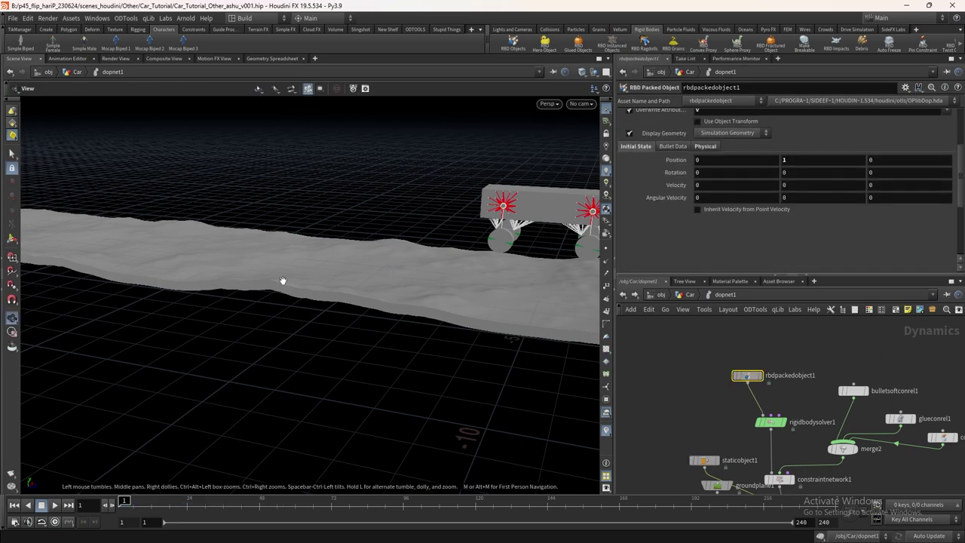
scroll(324, 259, "down", 4)
scroll(324, 258, "down", 3)
key("Return")
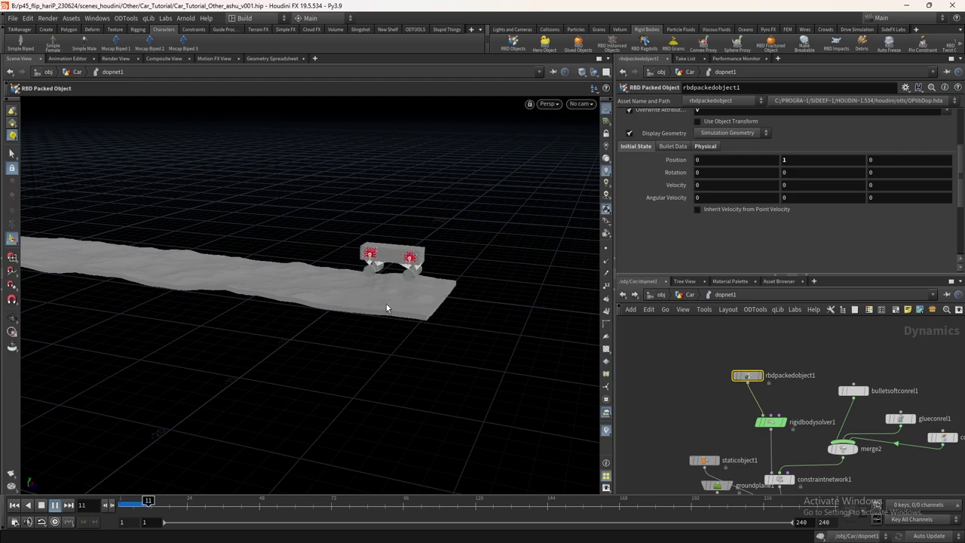
left_click_drag(386, 304, 213, 457)
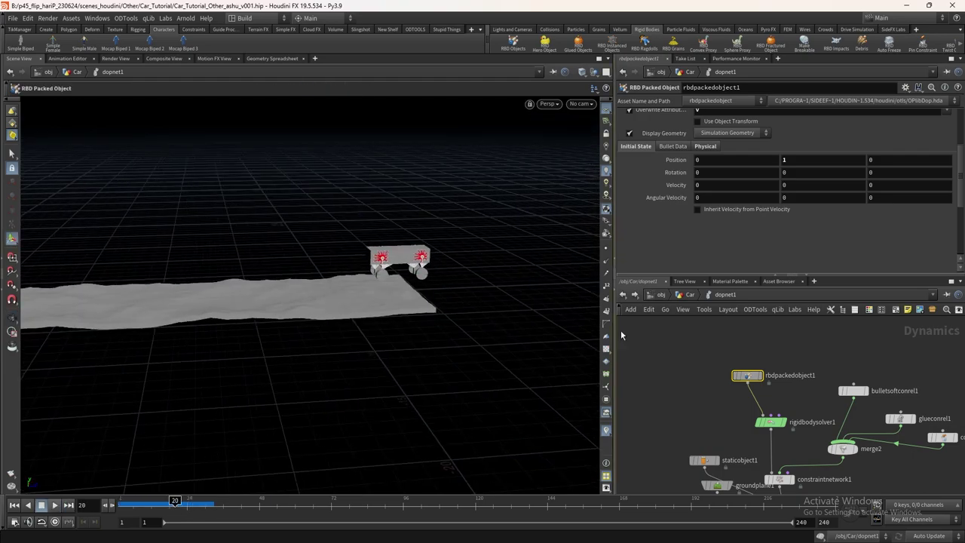
- Set the Z component of Add Velocity on pointvelocity1 to -5 in the Car network
key("u")
left_click(727, 459)
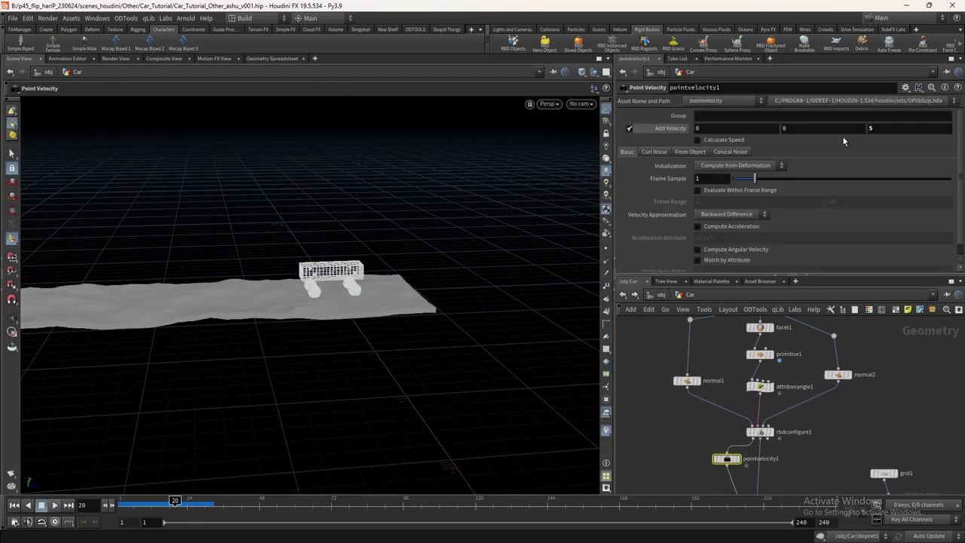
middle_click_drag(759, 452, 790, 313)
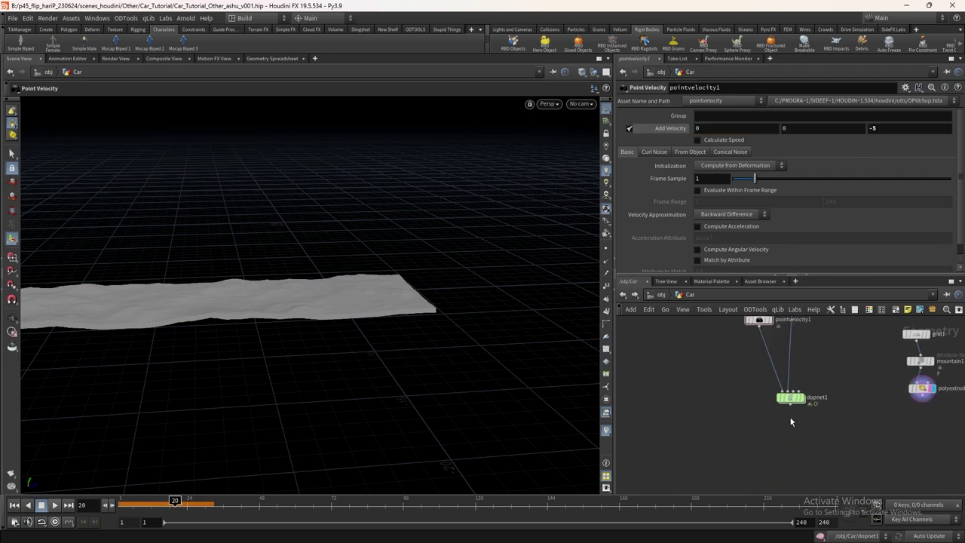
- Go back inside dopnet1 and replay the simulation, watching the car drive along the terrain from the side
left_click(791, 399)
key("i")
right_click_drag(524, 281, 412, 222)
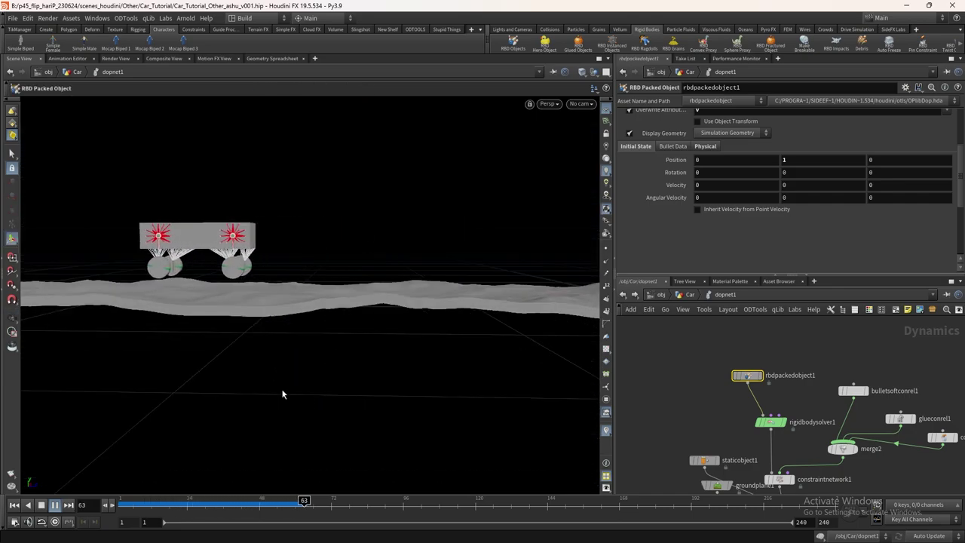
- Set the Y Force of gravity1 to -58.8399 and replay the simulation from the first frame
scroll(812, 396, "down", 3)
scroll(799, 453, "up", 3)
left_click(801, 386)
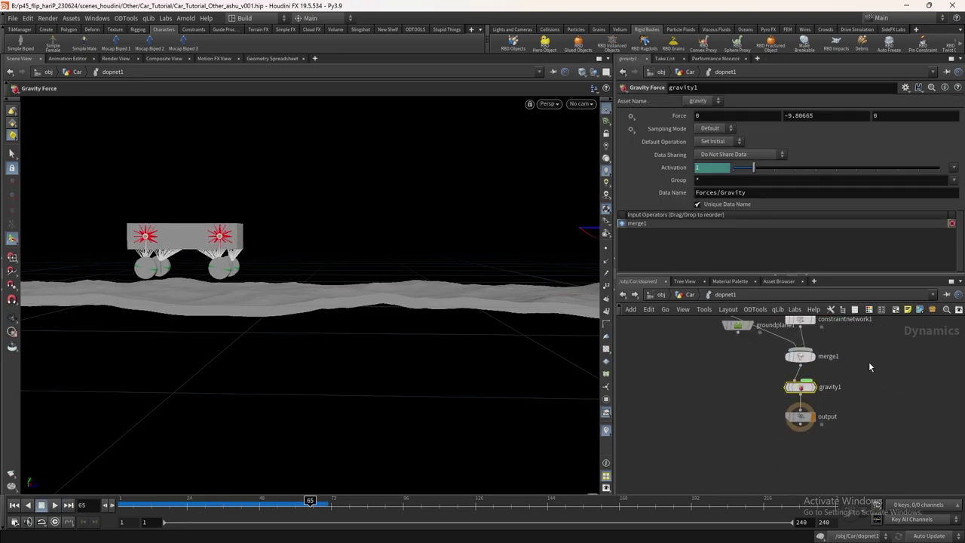
right_click_drag(388, 277, 566, 457)
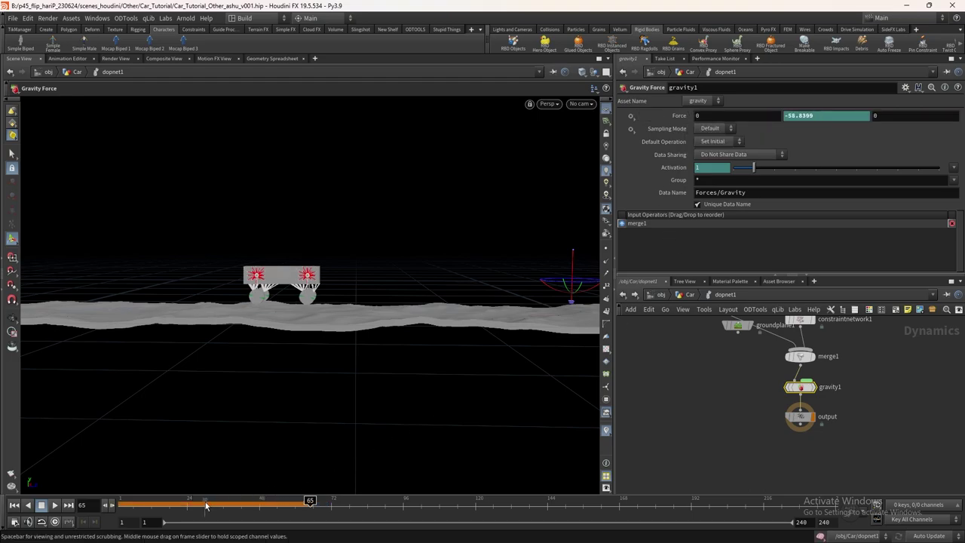
left_click_drag(259, 390, 226, 423)
left_click(14, 504)
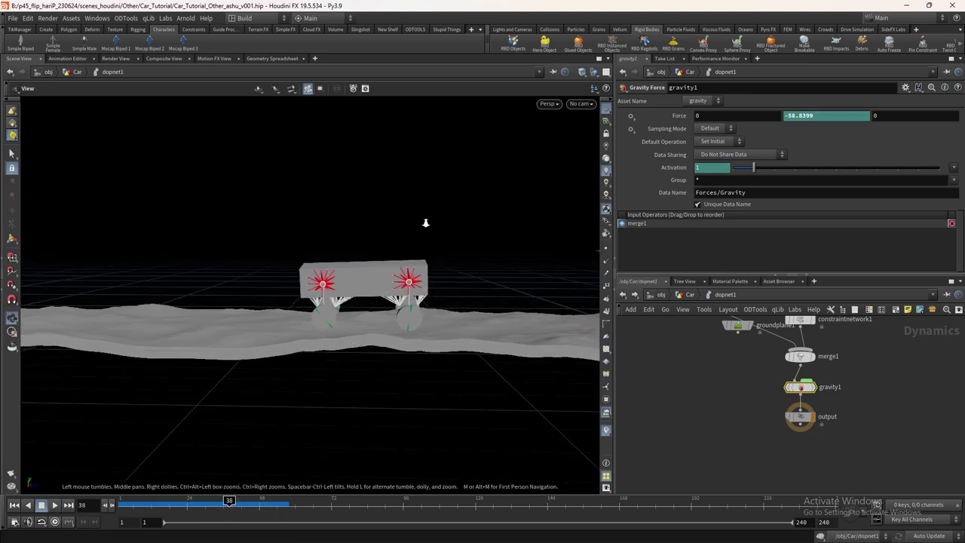
- Leave dopnet1 for object level and set up camera cam1 on the car and terrain strip at frame 1
key("u")
scroll(754, 394, "up", 2)
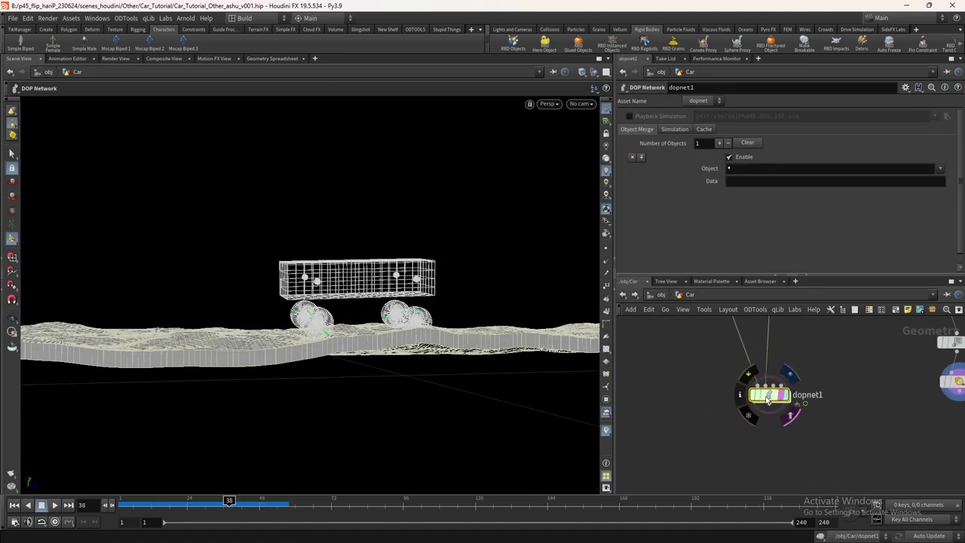
left_click(787, 394)
key("ctrl+Up")
scroll(491, 273, "up", 2)
left_click(582, 103)
left_click(598, 160)
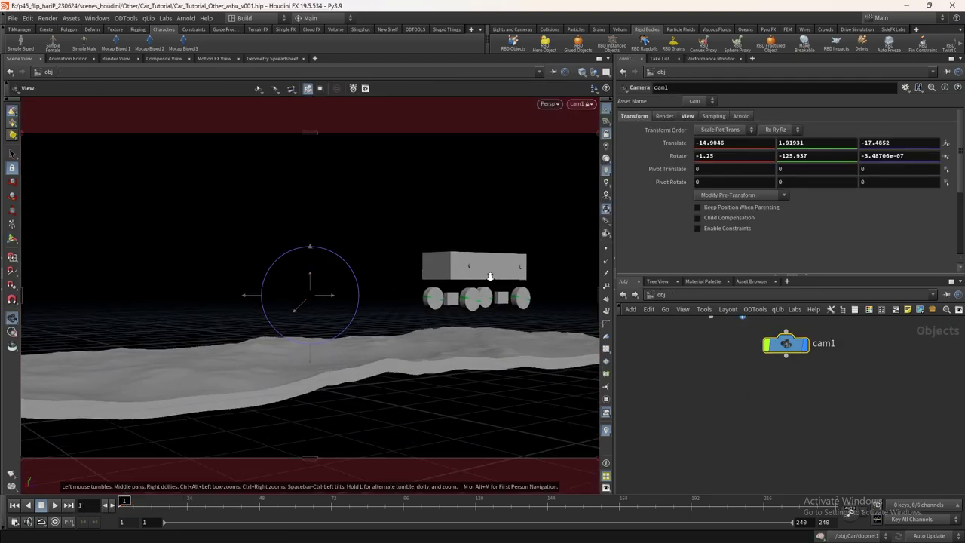
- Add a DOP Import node in the Car network that reads ../dopnet1 with Objects set to rbd*
left_click(807, 413)
left_click(753, 431)
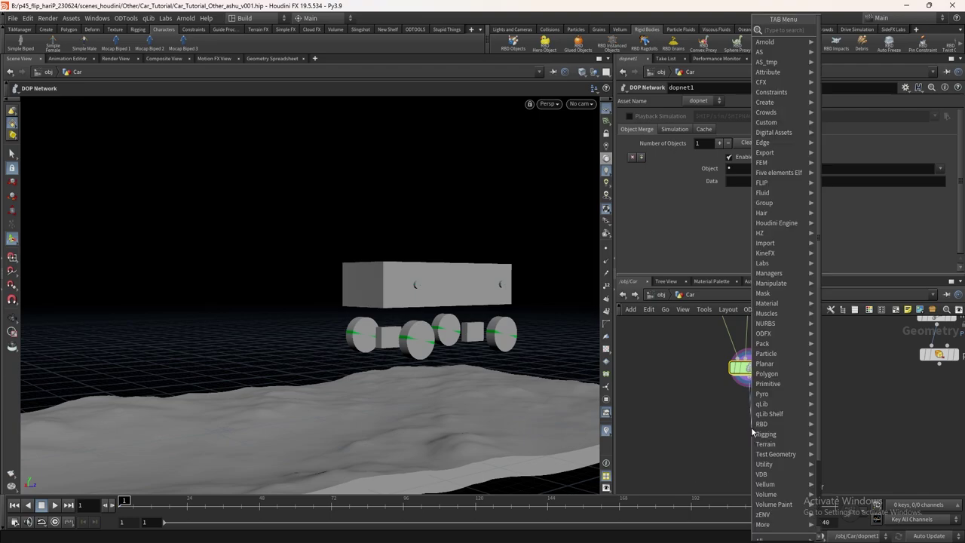
type("dop")
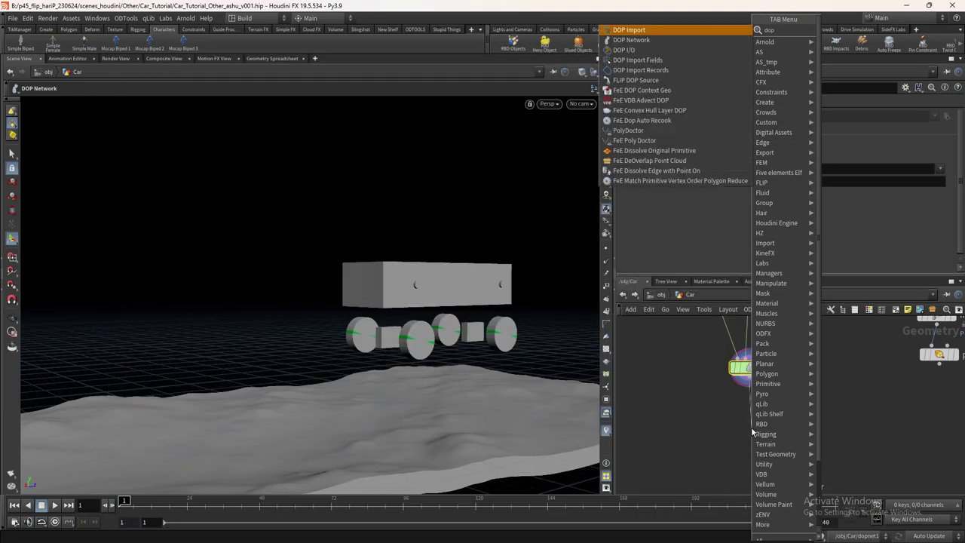
key("Return")
left_click(717, 130)
type("rbd*")
key("Return")
left_click(767, 427)
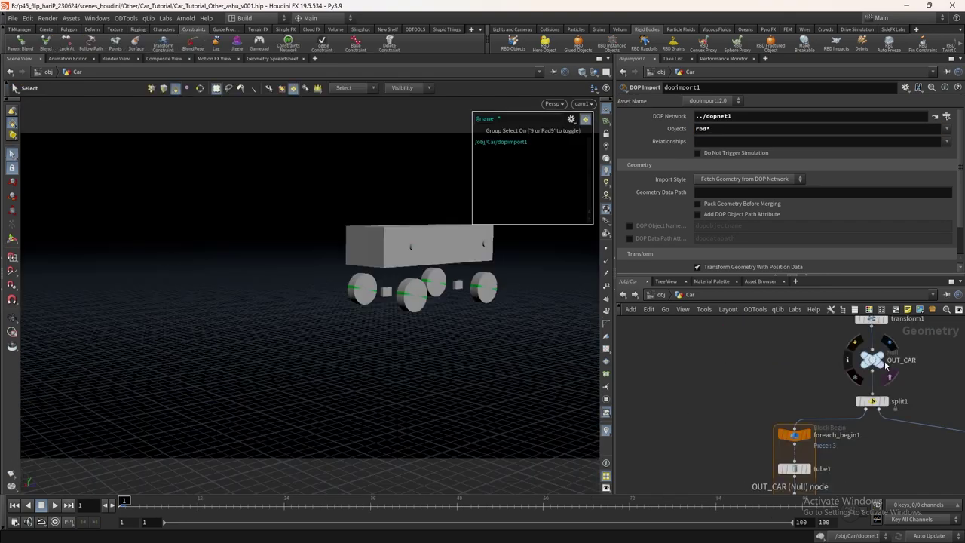
- Display the detailed jeep model from the OUT_CAR null
left_click(877, 372)
scroll(845, 374, "down", 2)
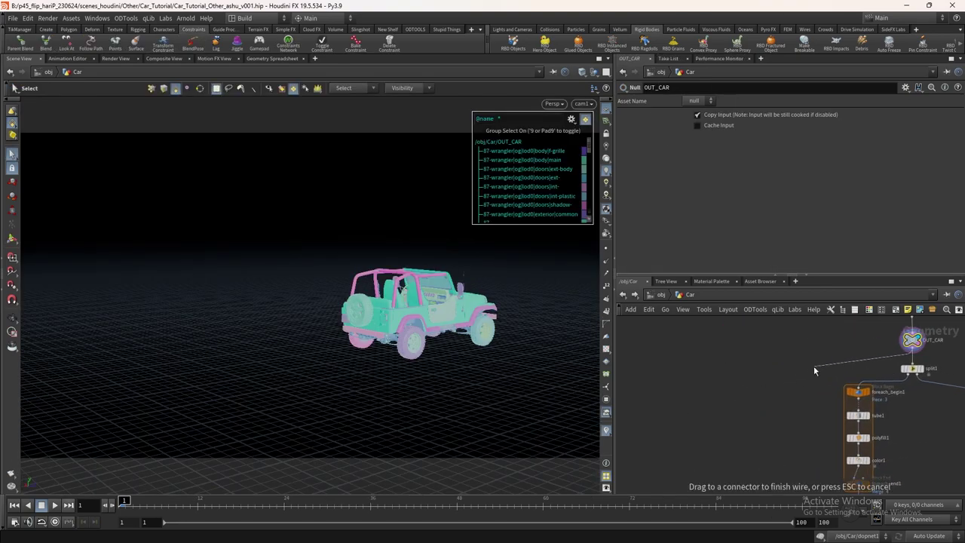
key("Tab")
type("copy t")
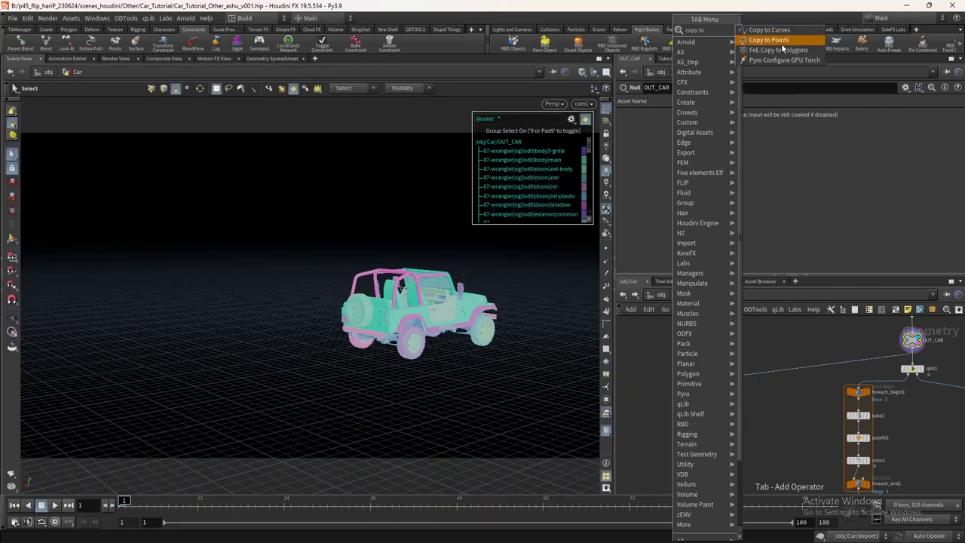
type("o")
left_click(785, 41)
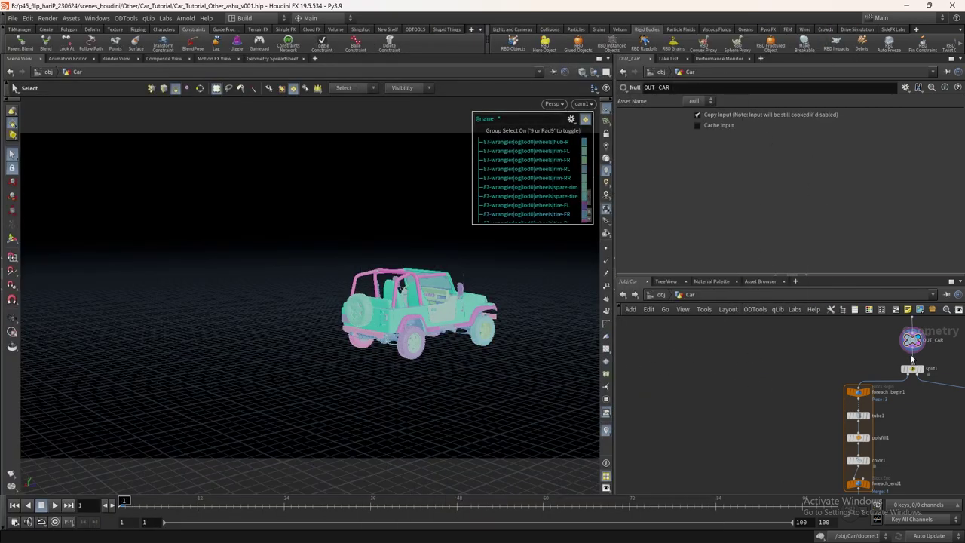
- Branch a new Split node off OUT_CAR, display its result and frame the jeep
left_click_drag(913, 350, 777, 370)
left_click(779, 371)
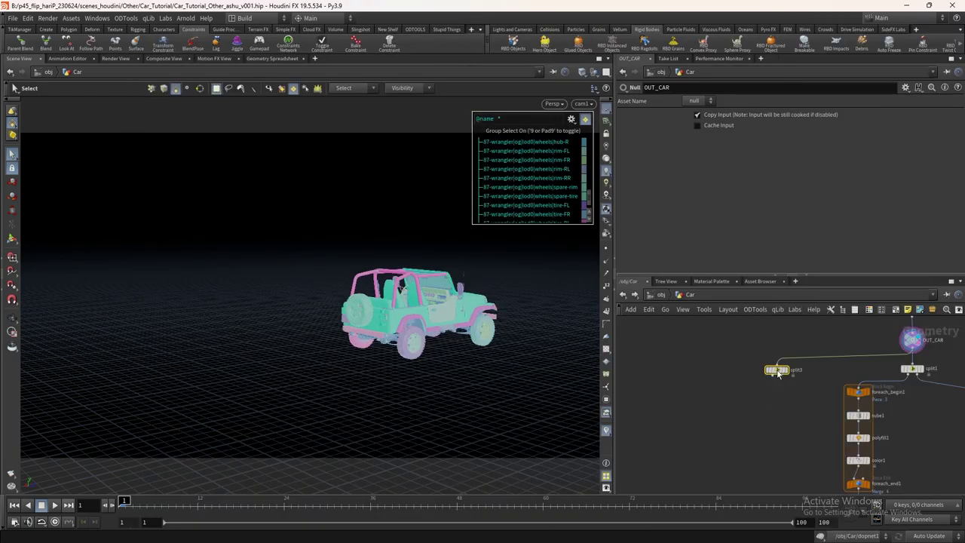
scroll(779, 373, "up", 3)
scroll(784, 369, "up", 1)
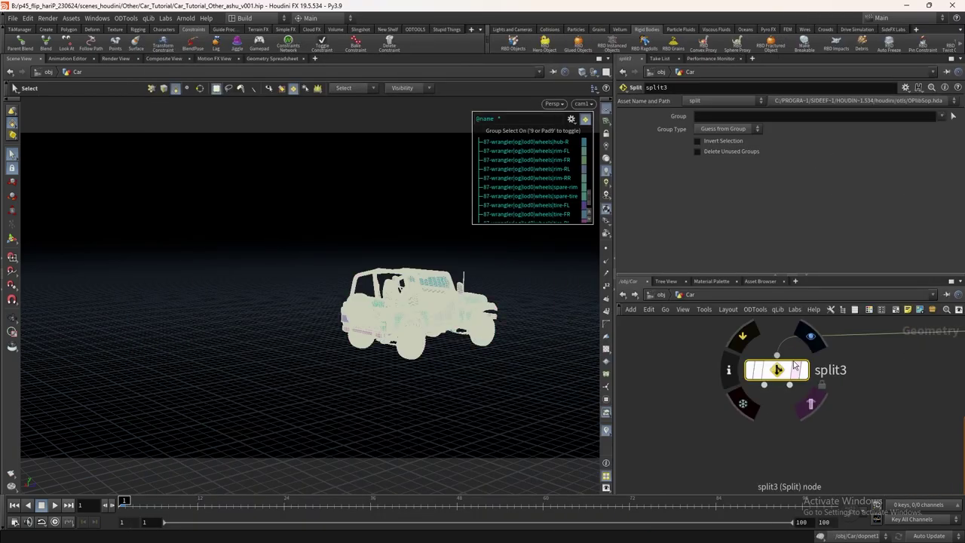
left_click(807, 369)
key("h")
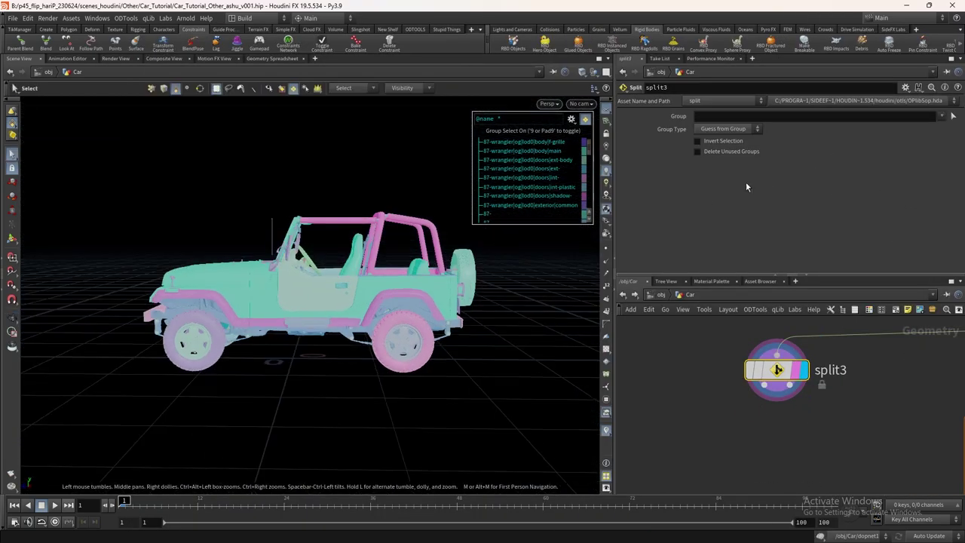
key("Return")
left_click_drag(211, 324, 185, 324, "alt")
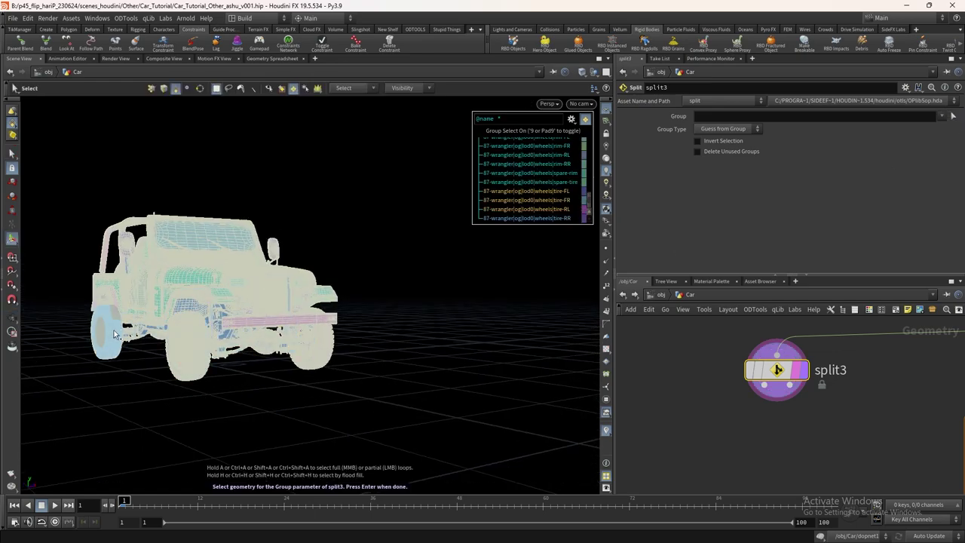
key("Escape")
key("Return")
mouse_move(780, 377)
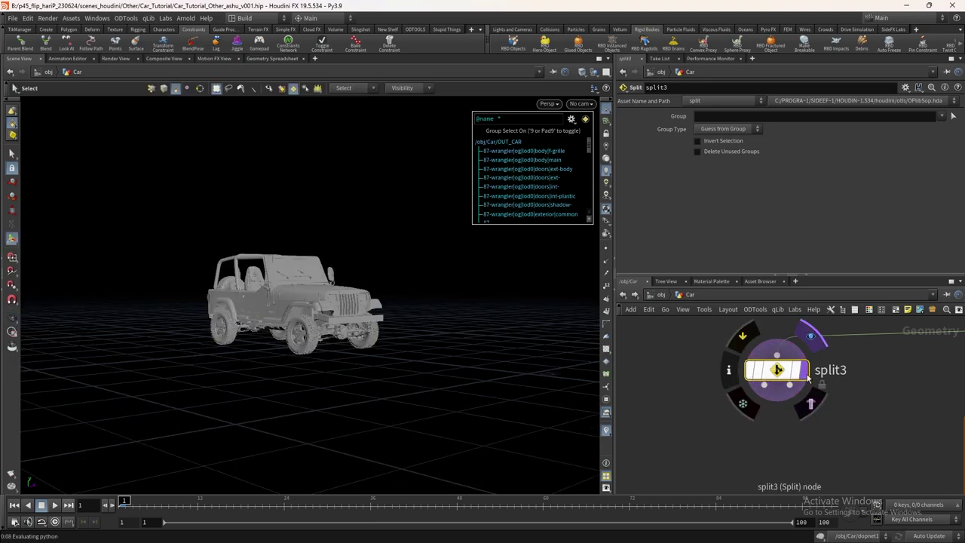
left_click(333, 302)
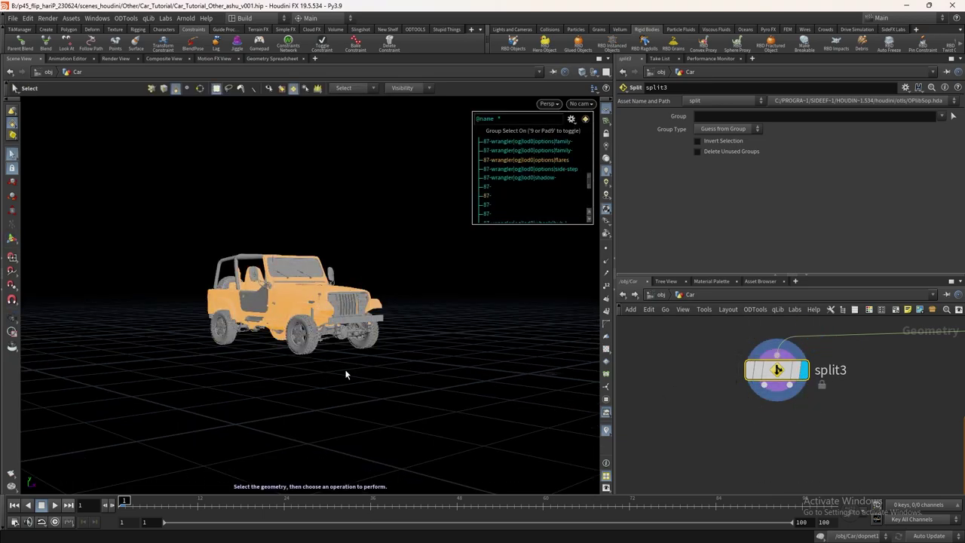
key("Return")
- Pick the four mounted tires and their rims as the Group of split3, leaving out the spare wheel
left_click(953, 116)
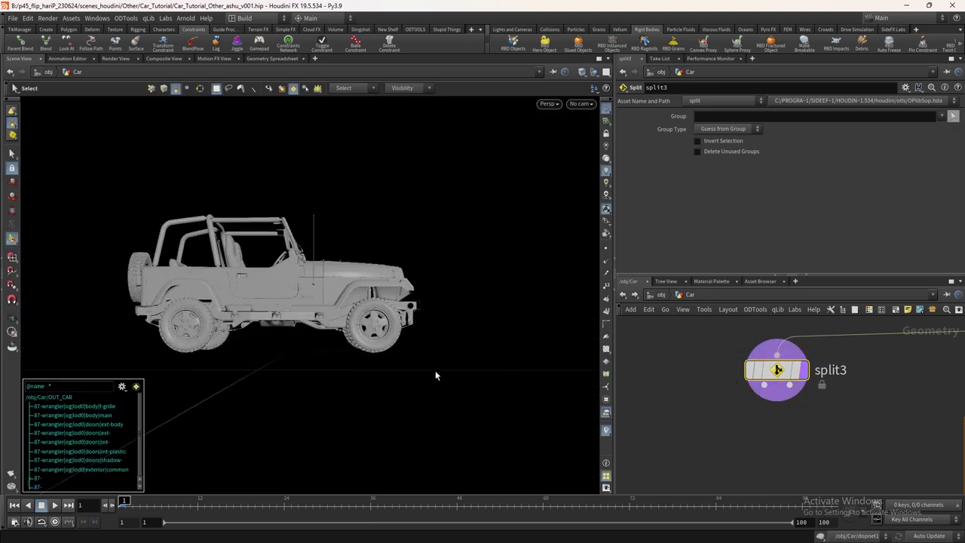
left_click(392, 332)
left_click(195, 328, "shift")
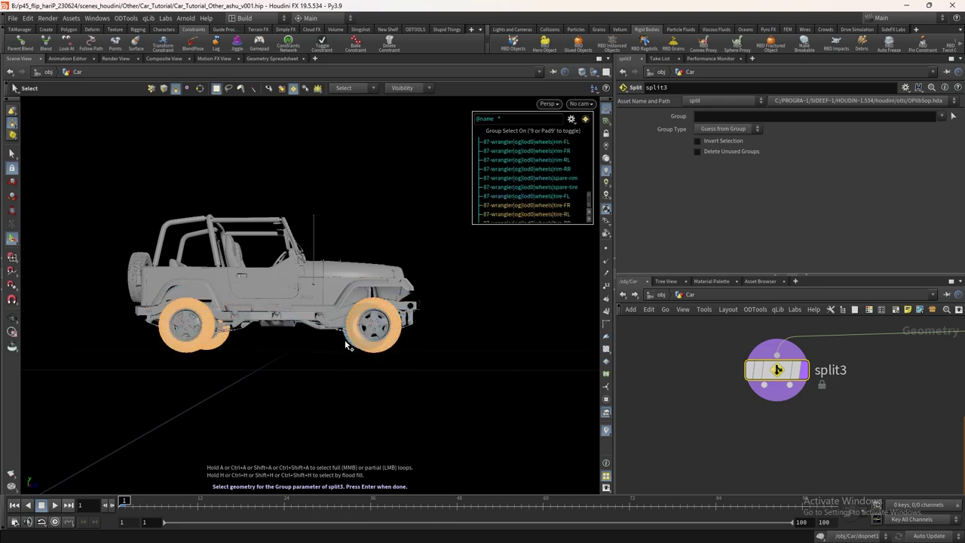
left_click_drag(374, 353, 223, 313)
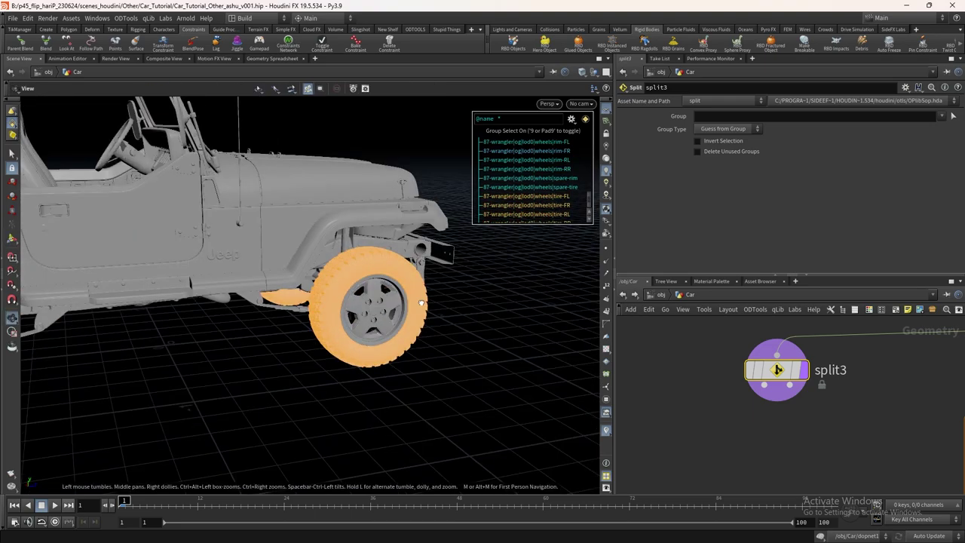
left_click(283, 457, "shift")
left_click(312, 279, "shift")
key("Return")
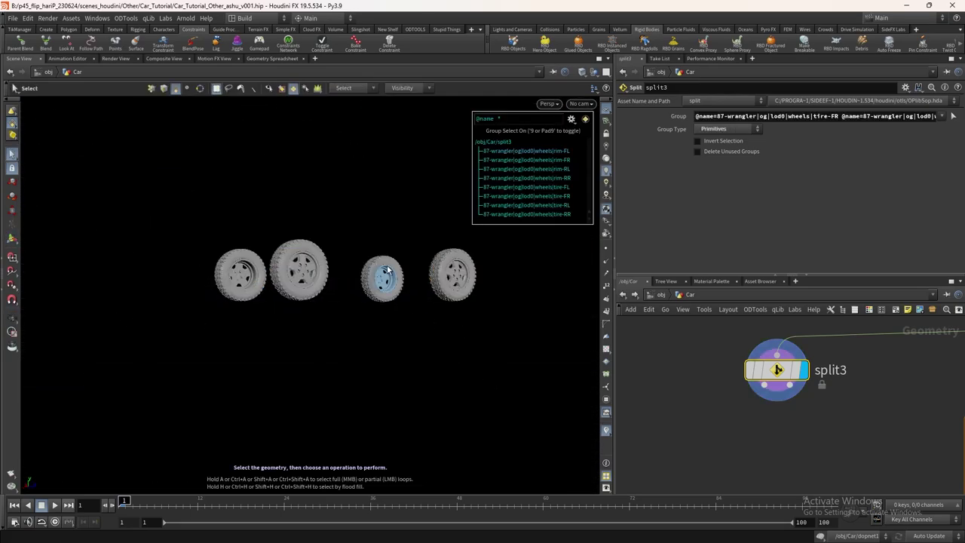
- Add an Attribute Transfer node that passes attributes from the named proxy wheels to split3's jeep wheels, and display it
scroll(800, 380, "down", 5)
scroll(801, 380, "up", 5)
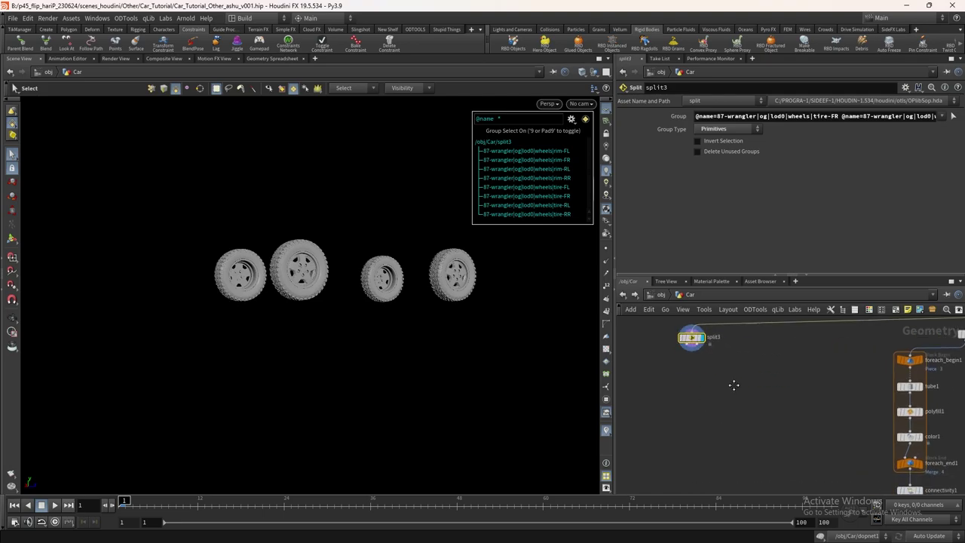
key("Tab")
type("at tr")
key("Return")
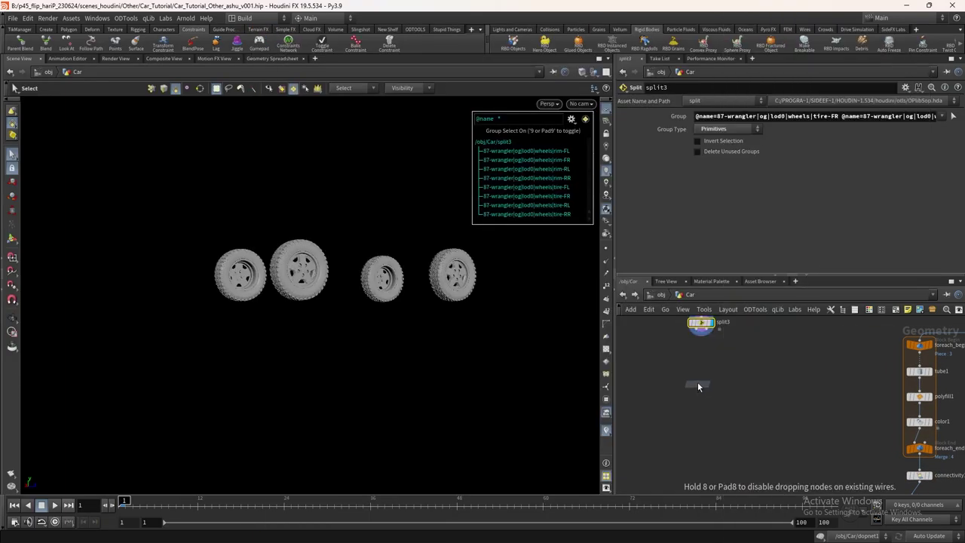
left_click(700, 331)
left_click(744, 360)
scroll(735, 371, "up", 1)
left_click(750, 374)
key("Escape")
left_click_drag(422, 260, 453, 230)
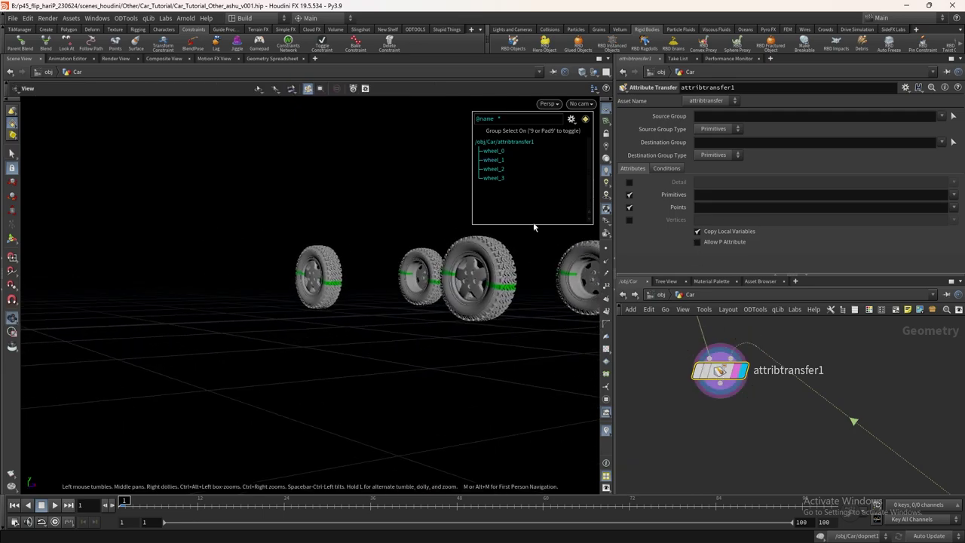
- Limit attribtransfer1 to the primitive attribute name and the point attribute Cd, and open its Conditions settings
key("s")
left_click(953, 195)
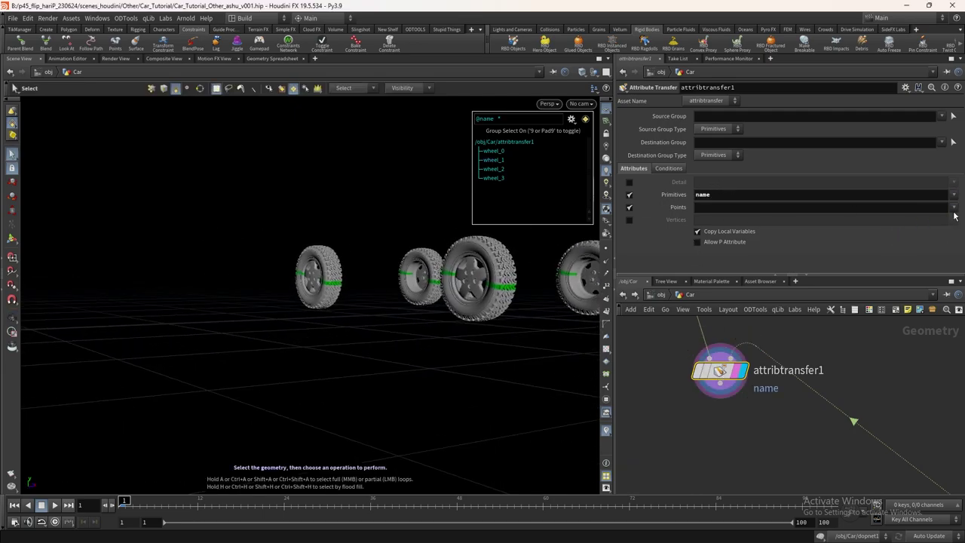
left_click(668, 168)
- Add an Attribute Wrangle over Primitives on split3's second output with the code s@name = "body";
scroll(754, 385, "down", 3)
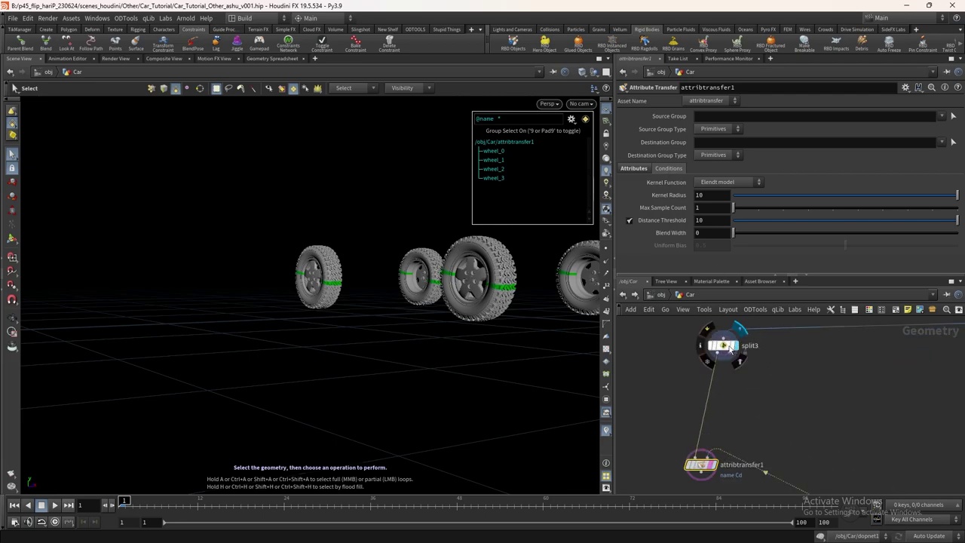
left_click(728, 346)
key("Tab")
key("Escape")
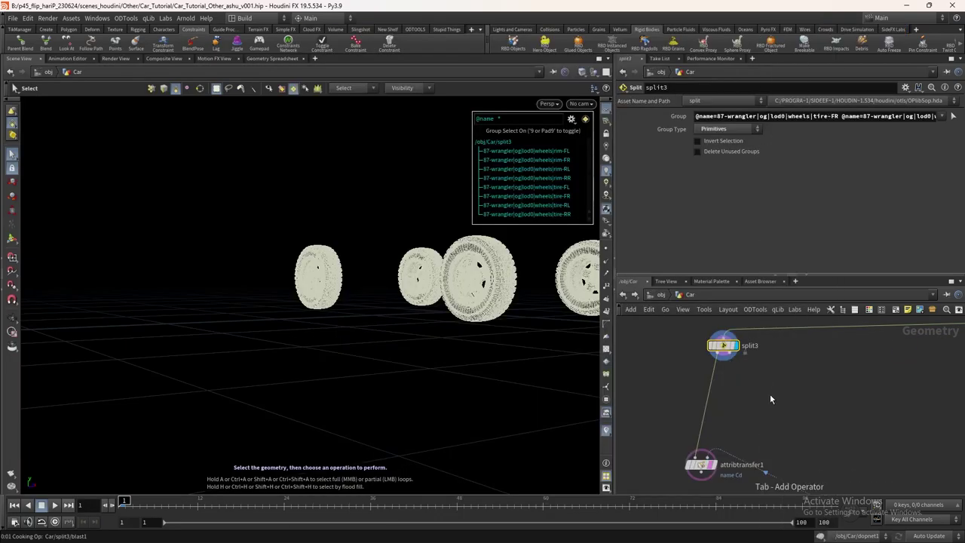
left_click(770, 393)
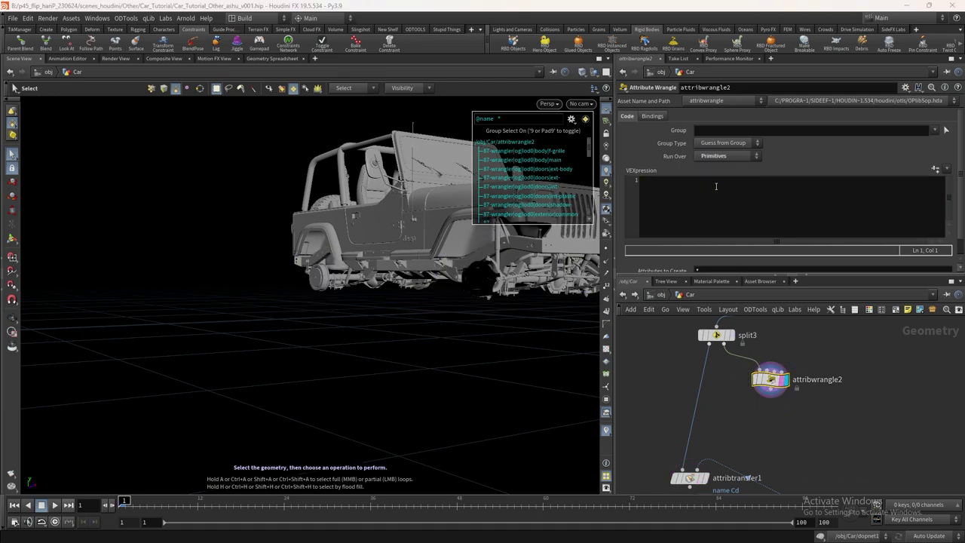
type("s@name = body")
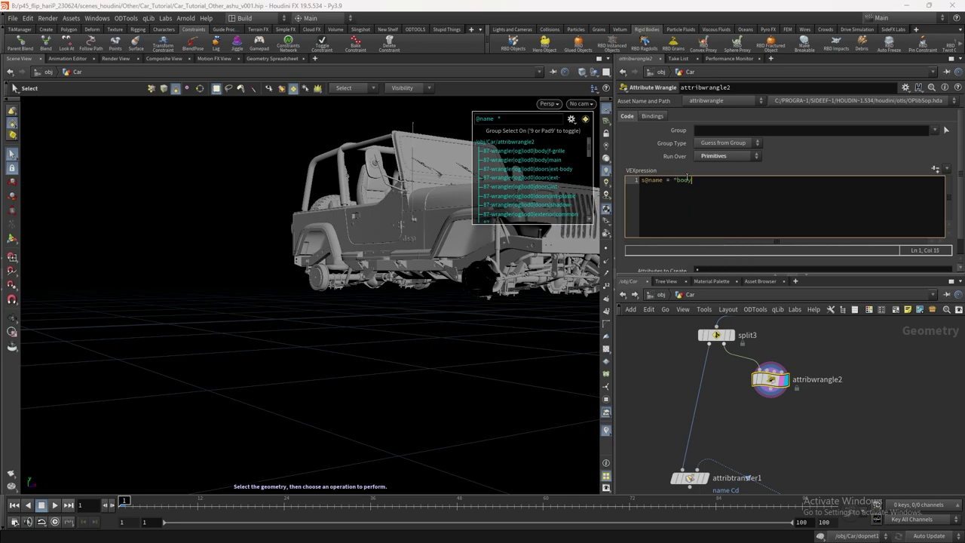
- Merge the outputs of attribtransfer1 and attribwrangle2 and display the merged jeep
scroll(882, 455, "down", 2)
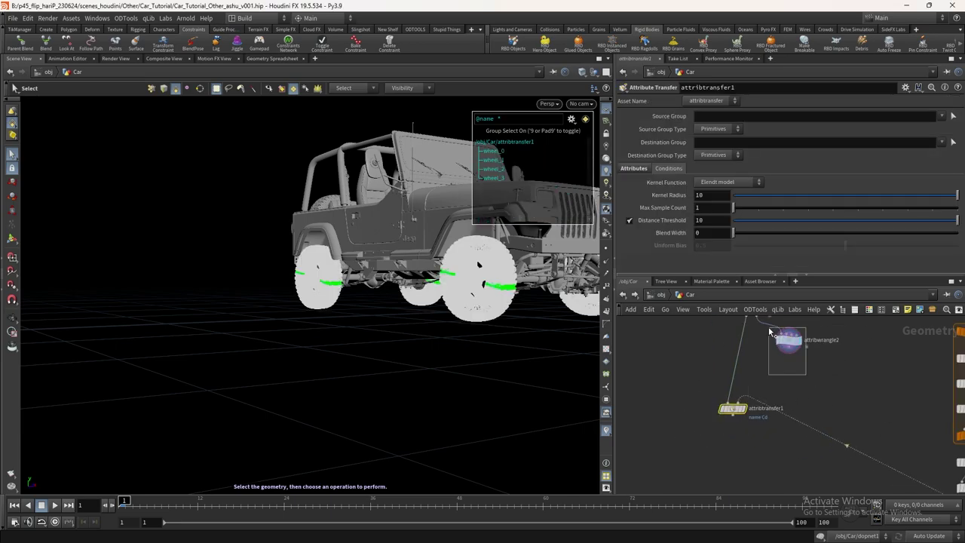
left_click_drag(789, 348, 782, 443)
middle_click_drag(829, 422, 840, 368)
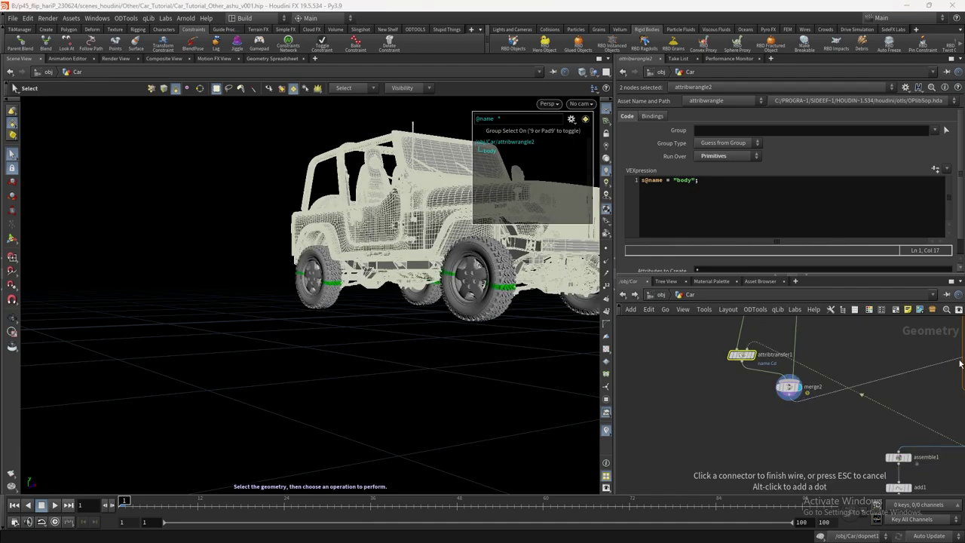
left_click(789, 388)
- Add a Transform Pieces node taking the merged jeep as geometry and the transforms extracted from the DOP import as template
mouse_move(853, 453)
left_mouse_down()
mouse_move(828, 339)
mouse_move(738, 348)
mouse_move(758, 359)
left_mouse_up()
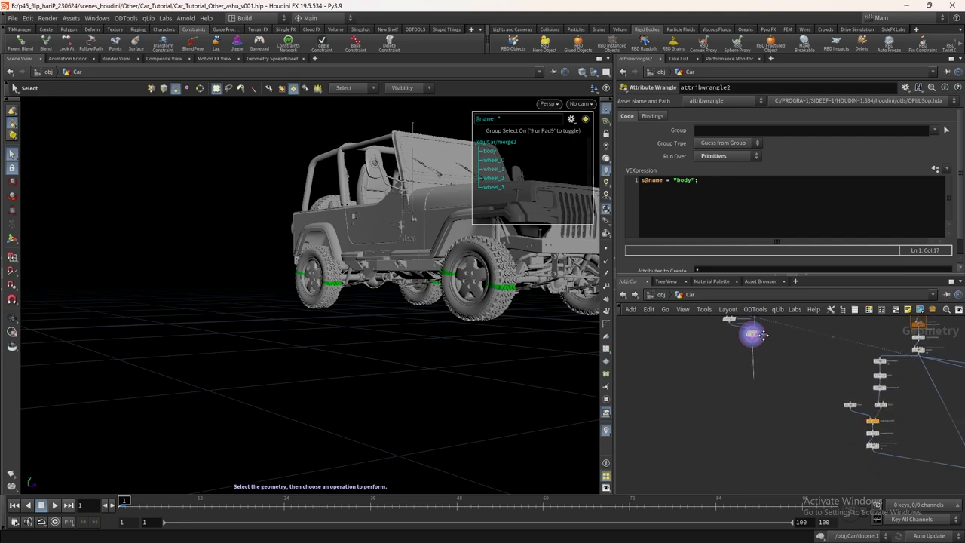
mouse_move(736, 419)
key("Down")
key("Down")
key("Down")
key("Return")
left_click(722, 417)
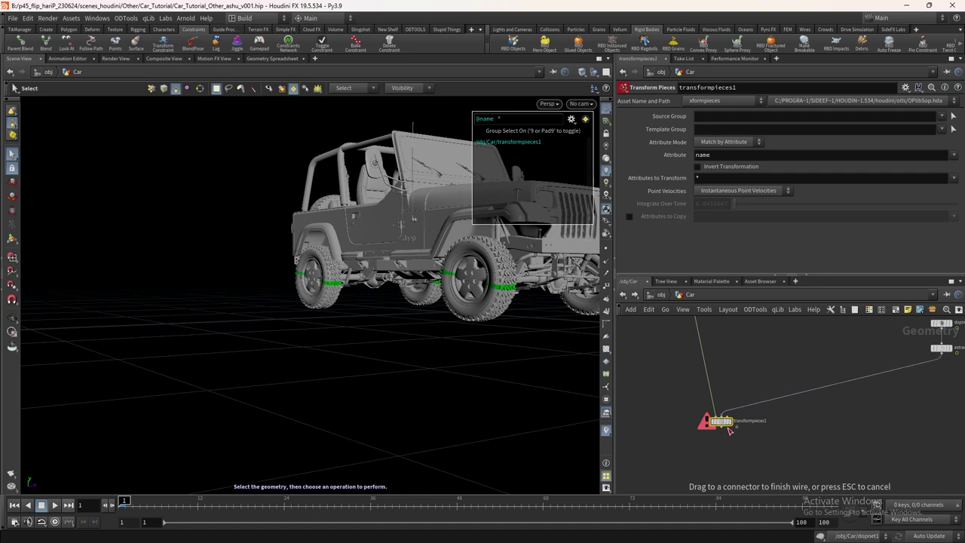
- Display the Transform Pieces result, look through cam1 and play the simulation on the jeep
scroll(737, 425, "up", 5)
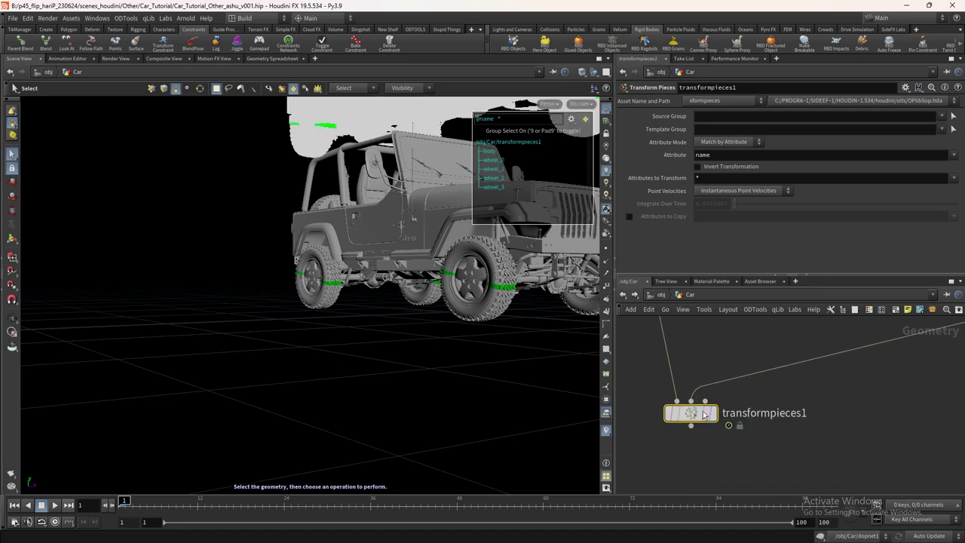
mouse_move(695, 413)
left_click(582, 104)
left_click(581, 242)
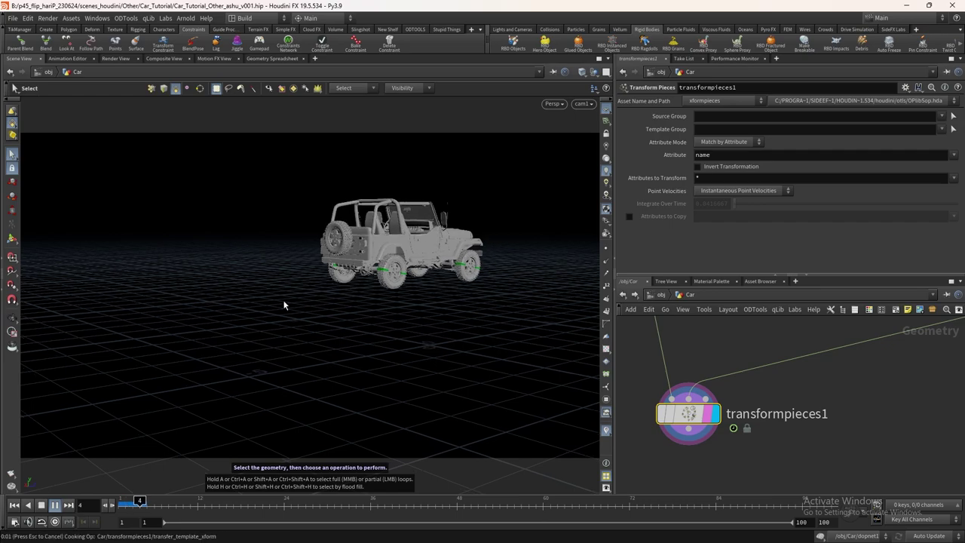
- Check the viewport's scene display options and hide the reference grid
key("d")
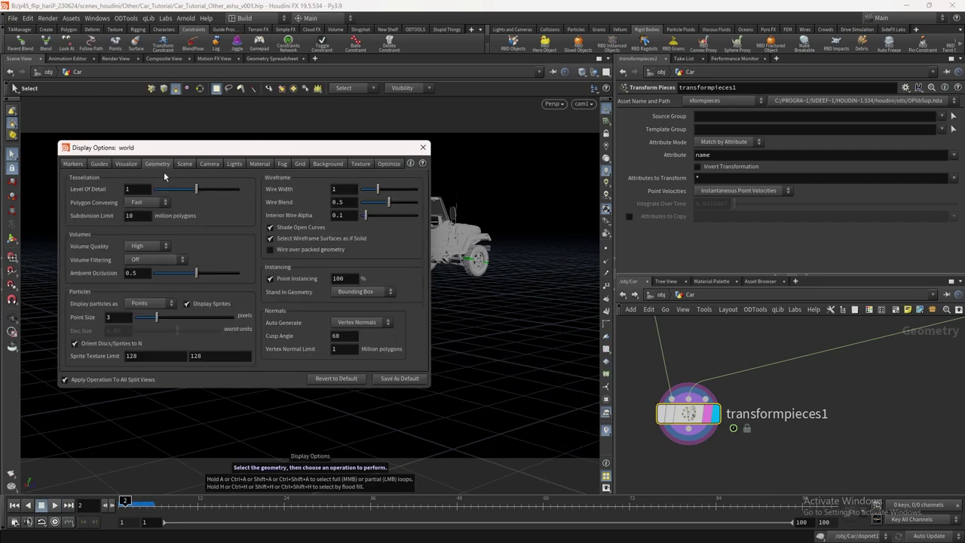
left_click(184, 164)
left_click(424, 147)
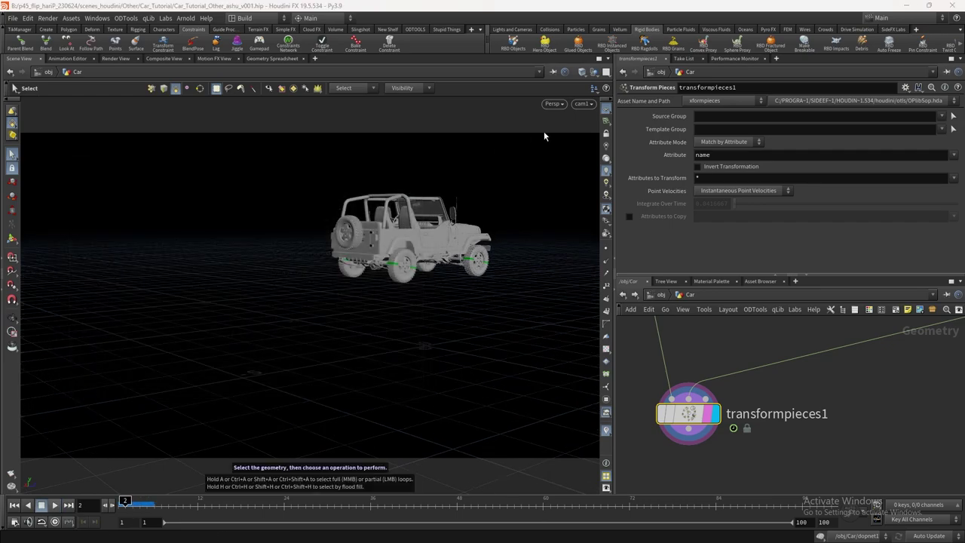
- Stretch the terrain's grid1 along positive Z to a size of about 7.38 by 59.76, centred at Z about 24.35
scroll(802, 380, "down", 5)
scroll(746, 362, "up", 5)
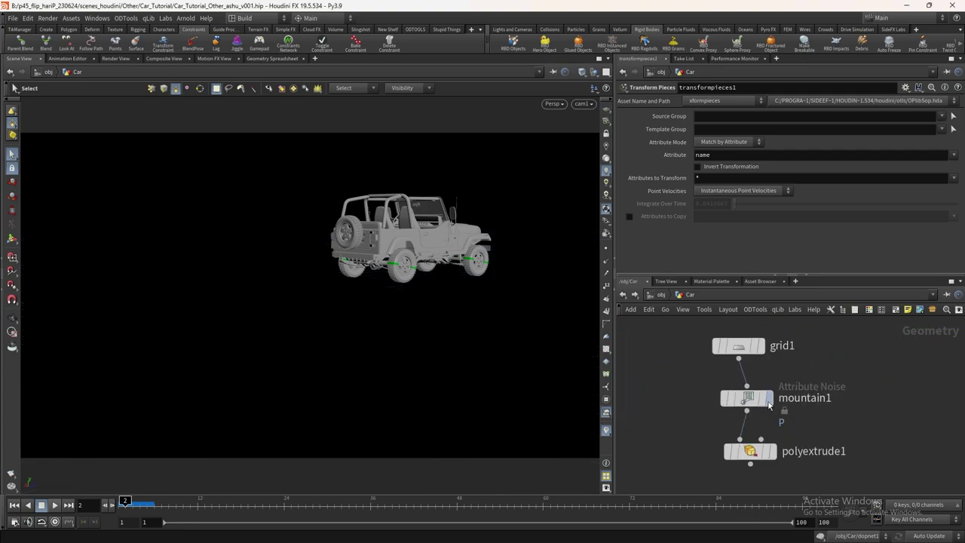
left_click(754, 349)
left_click(756, 347)
left_click_drag(287, 339, 317, 360, "alt")
key("Return")
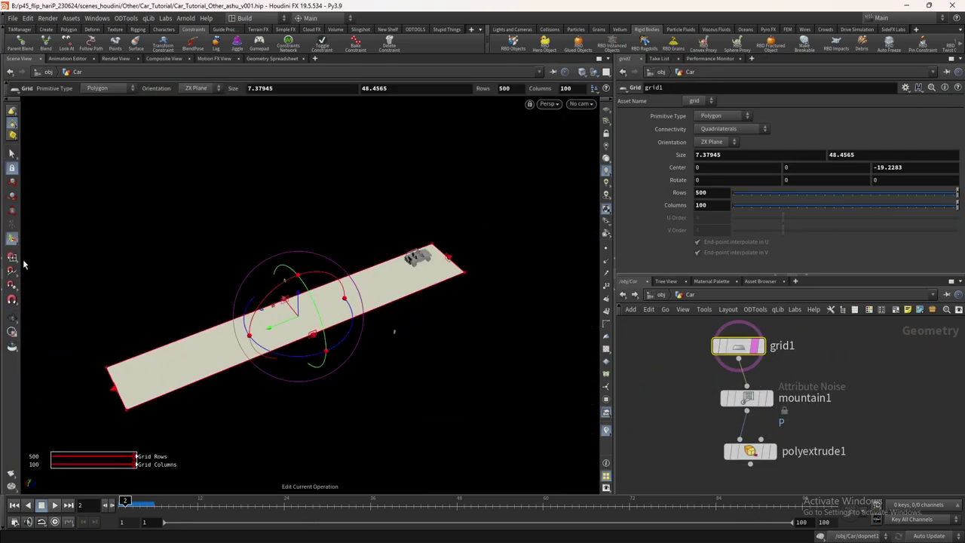
key("ctrl+z")
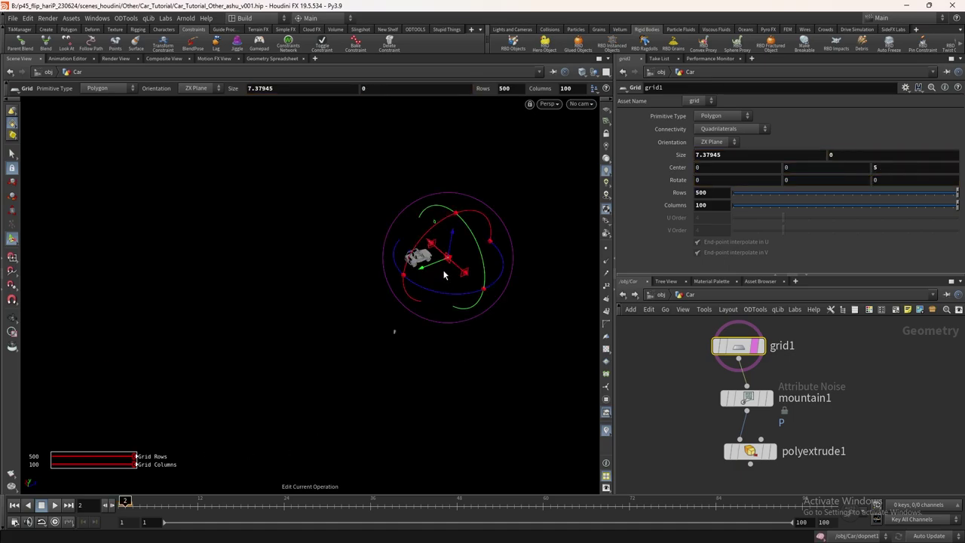
left_click_drag(385, 328, 324, 317)
scroll(673, 391, "down", 3)
- Set the added velocity of pointvelocity1 to 0, 0, 5
double_click(623, 424)
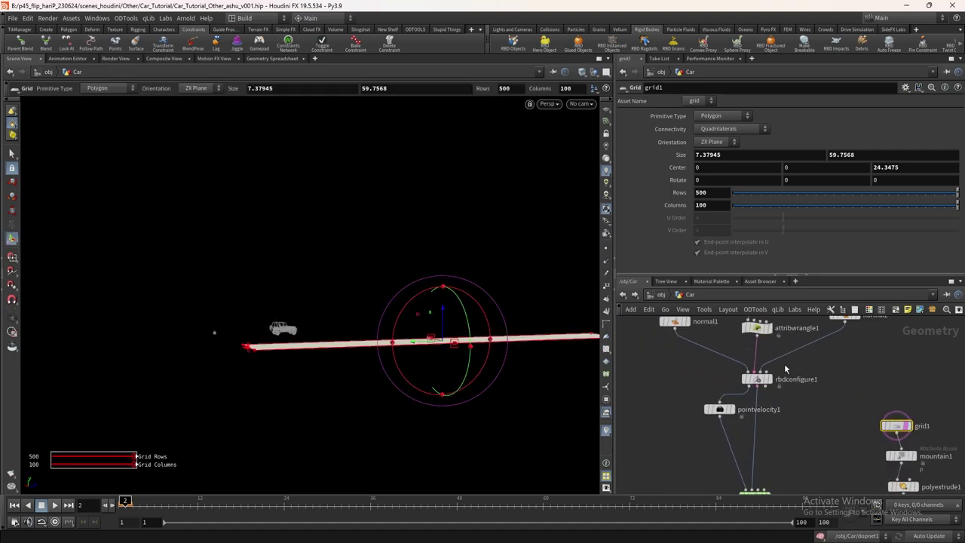
key("u")
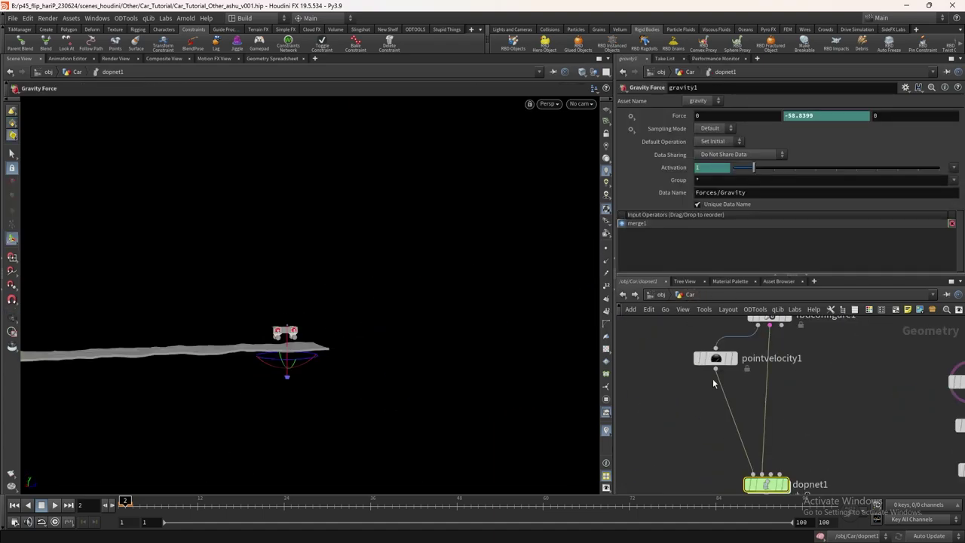
left_click(731, 360)
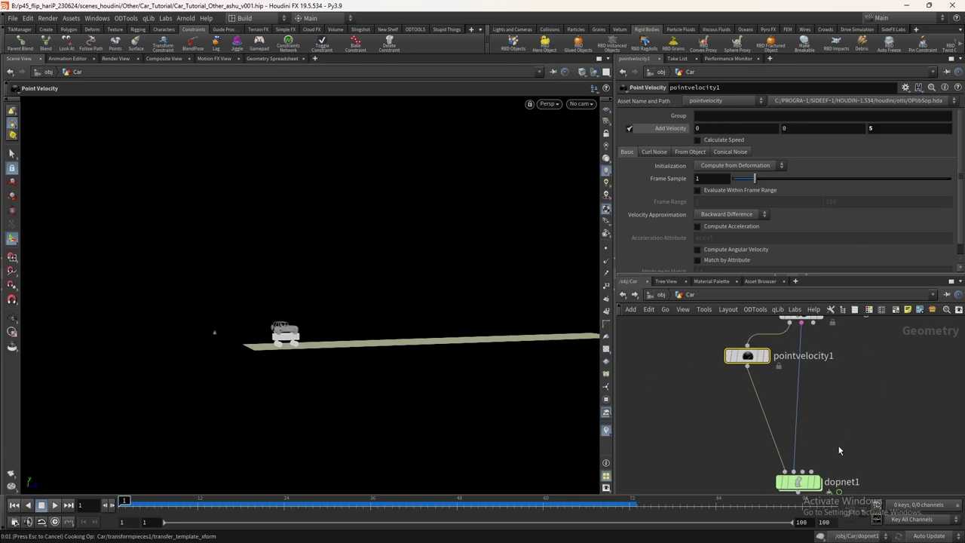
- Display dopnet1 and play its simulation through cam1
middle_click_drag(839, 450, 839, 307)
scroll(785, 370, "up", 3)
left_click(779, 369)
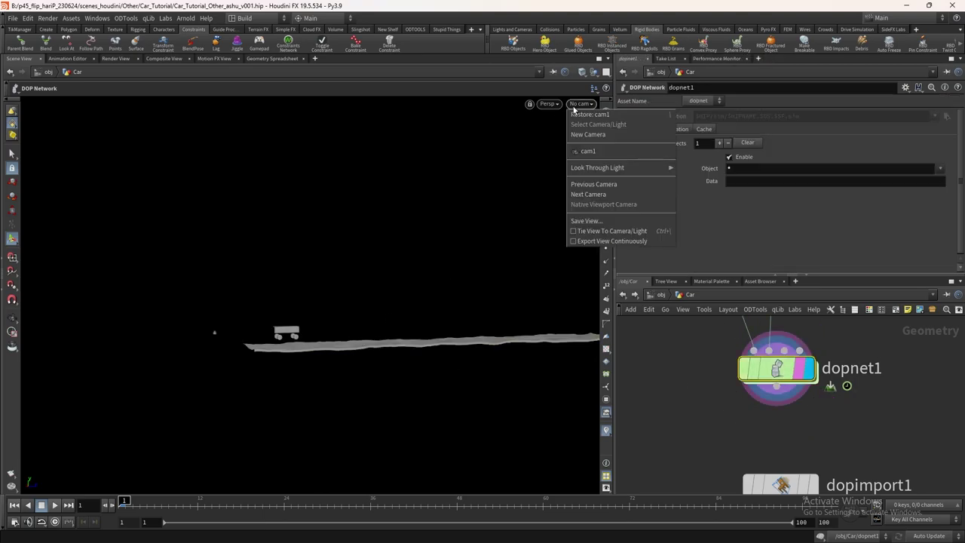
left_click(575, 105)
left_click(604, 132)
left_click(55, 506)
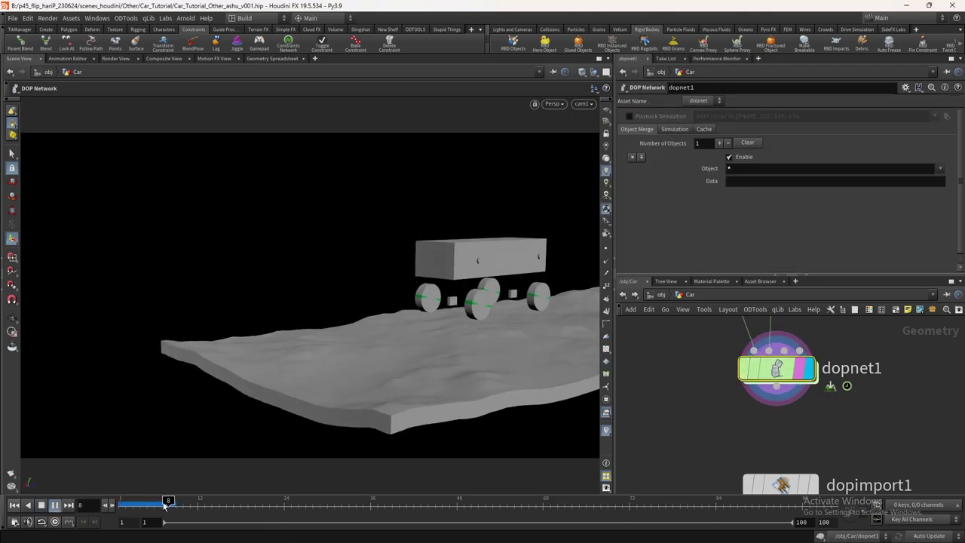
- Delete the null driving cam1 at object level, keeping the Car object and the camera
scroll(781, 409, "down", 3)
key("u")
left_click(769, 407)
key("Delete")
left_click_drag(739, 471, 739, 472)
left_click_drag(716, 335, 662, 380)
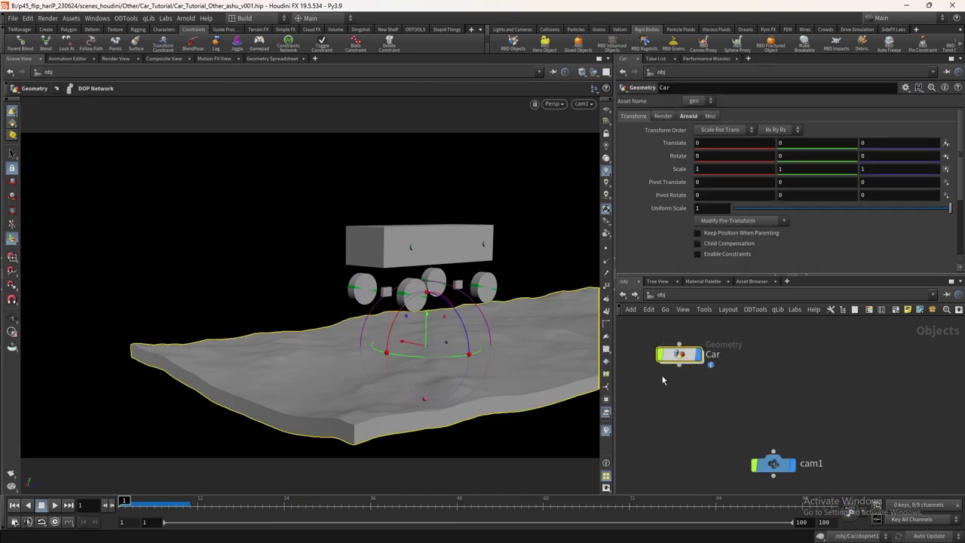
- Merge the transformpieces1 jeep with the polyextrude1 terrain inside the Car object and display the merged result
key("i")
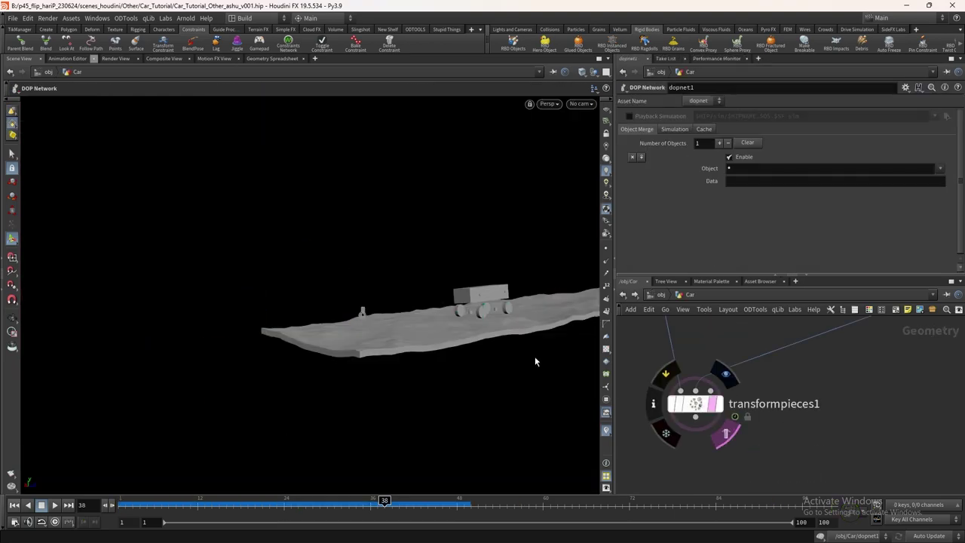
left_click(713, 404)
key("h")
left_click(875, 375)
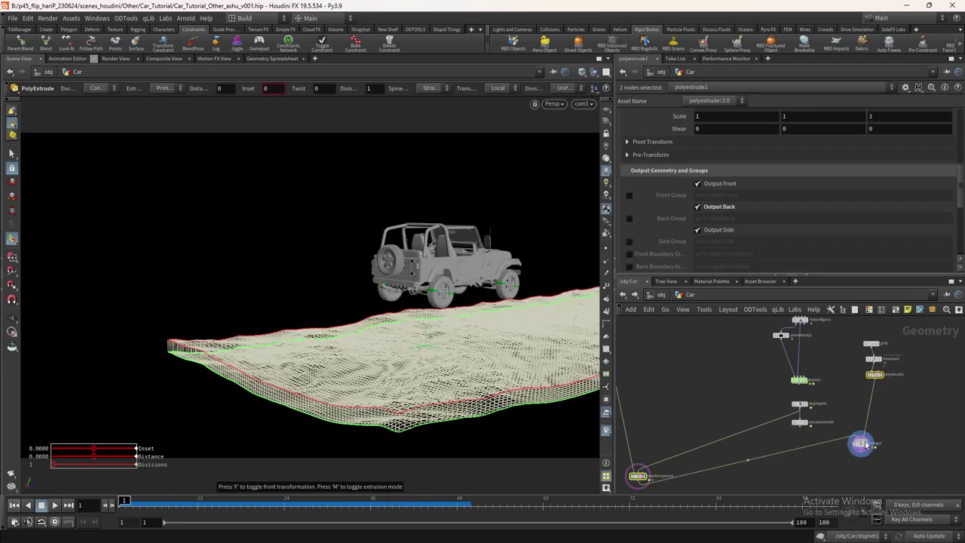
left_click(863, 445)
- Save the scene and parent cam1 to a null whose translation is keyframed at frame 1 with Z at -1.10355
key("u")
key("ctrl+s")
left_click(829, 438)
left_click(829, 394)
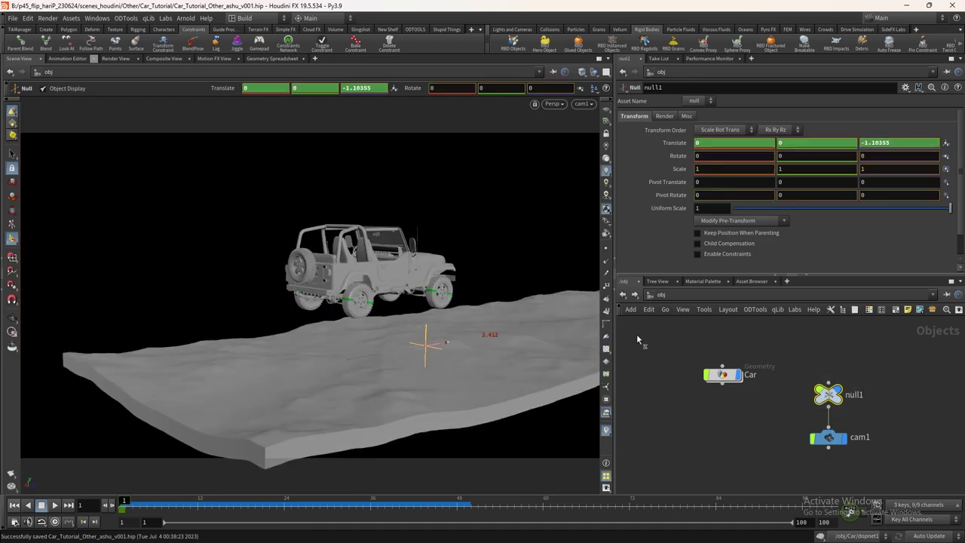